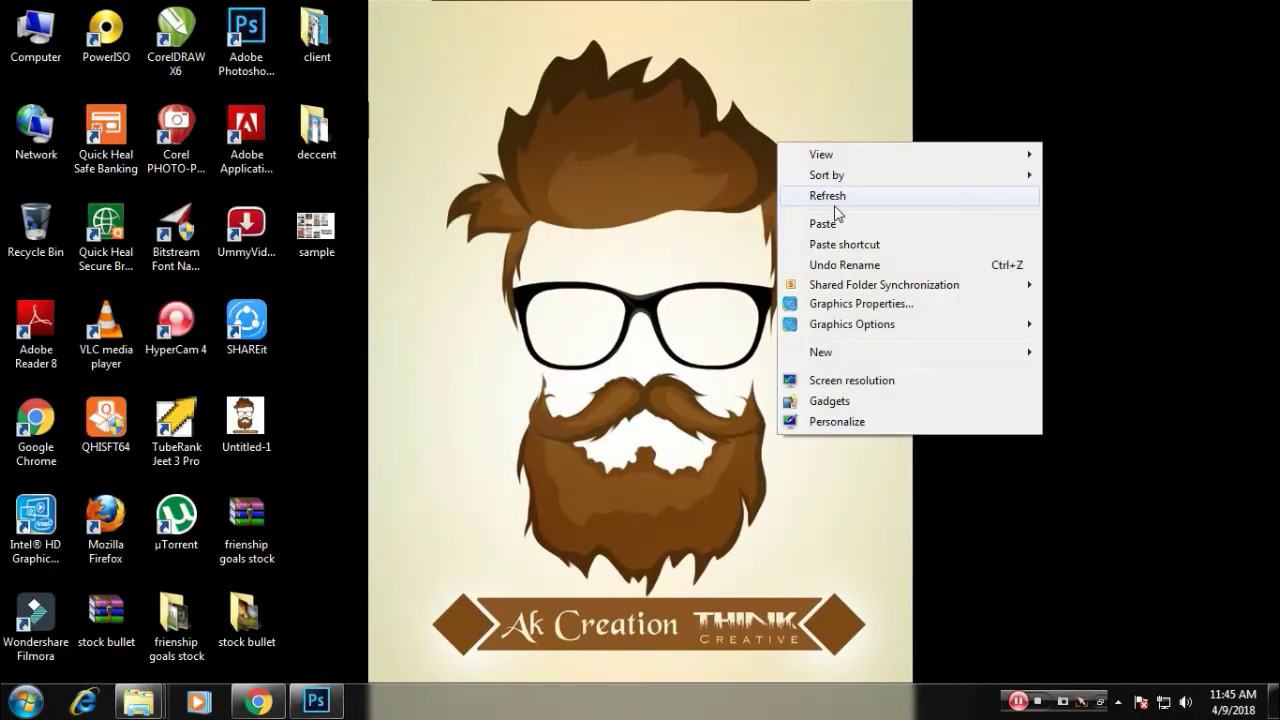
# - Bring Photoshop back up and review the 5384.psd poster, bodyguard, sky and road photo documents
pyautogui.click(840, 209)
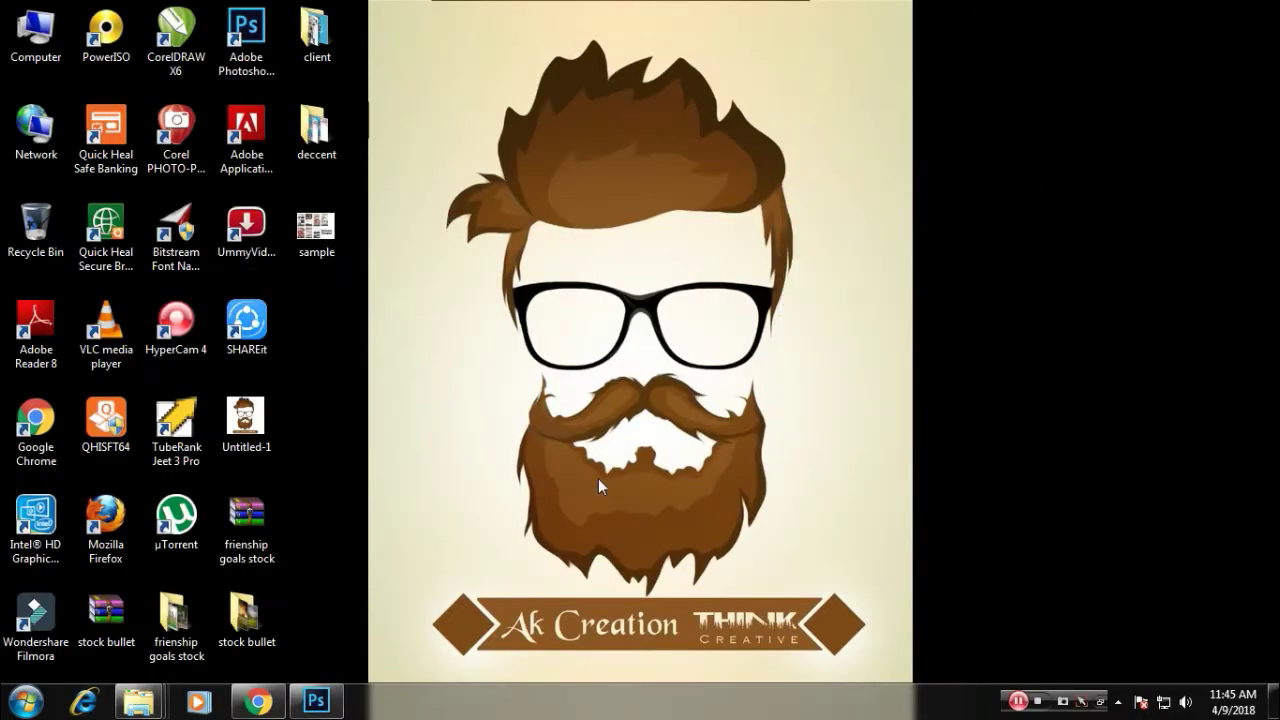
pyautogui.click(316, 700)
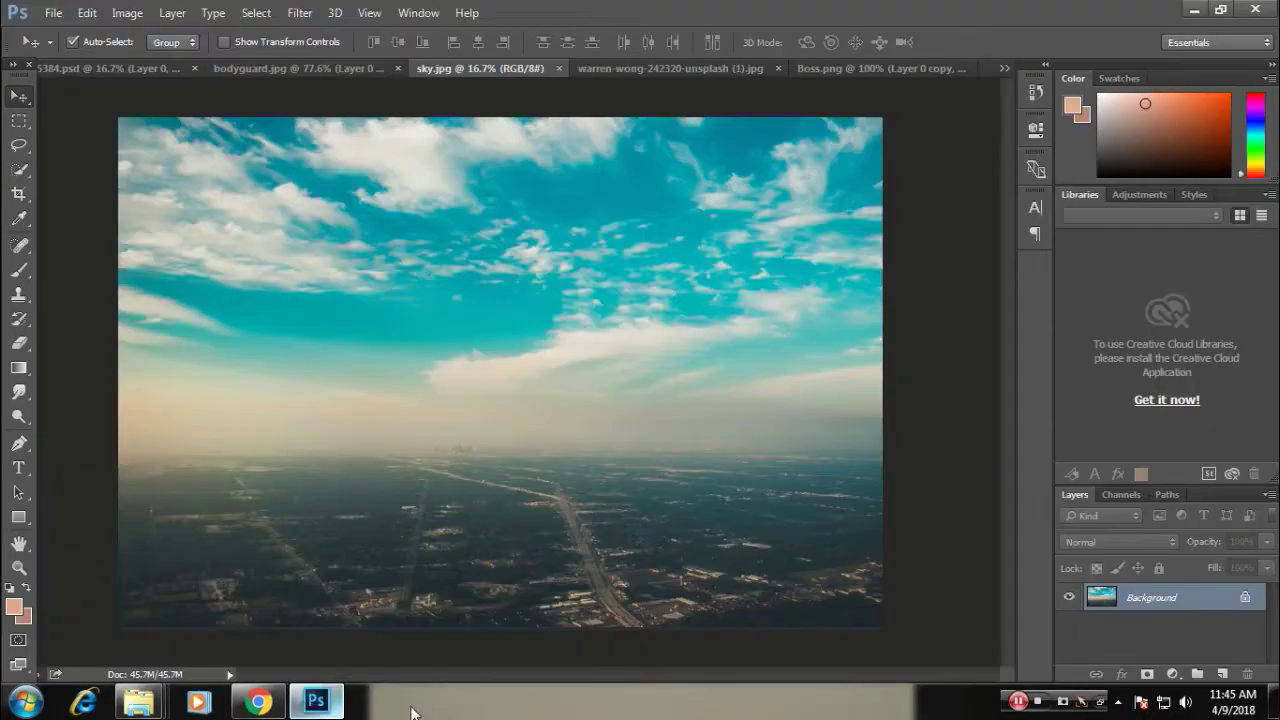
pyautogui.click(78, 70)
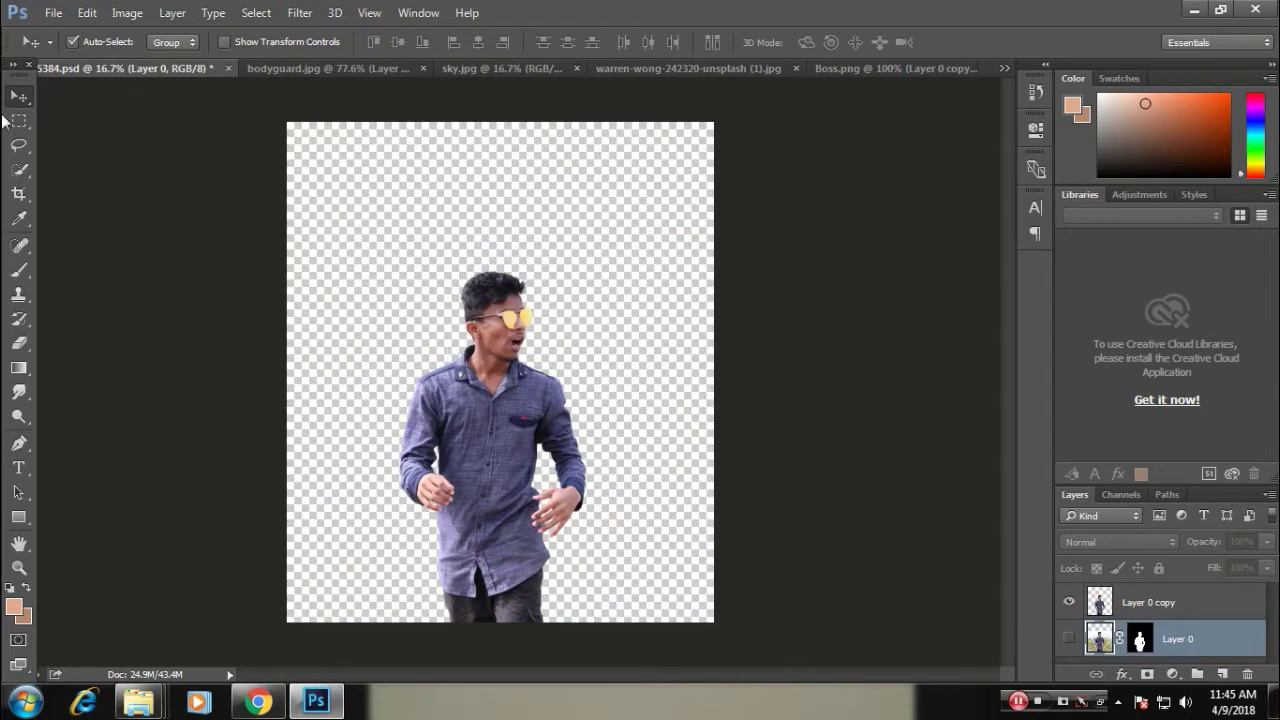
pyautogui.click(286, 68)
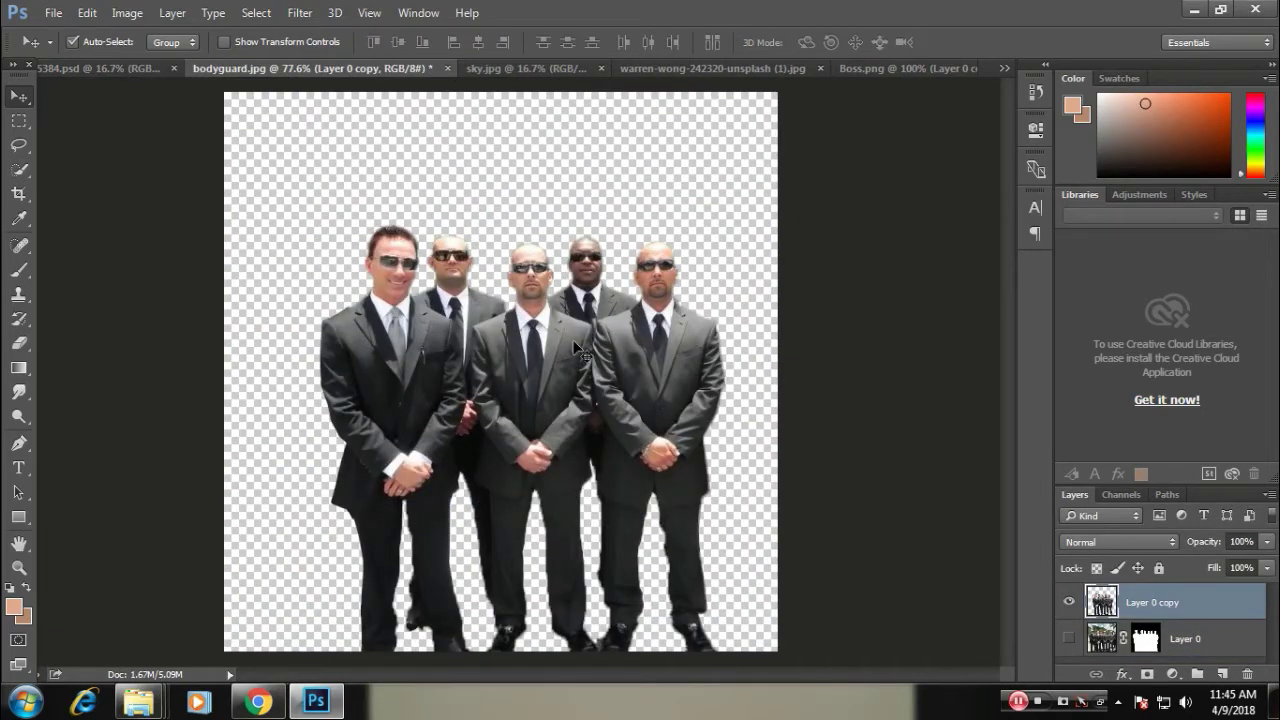
pyautogui.click(551, 70)
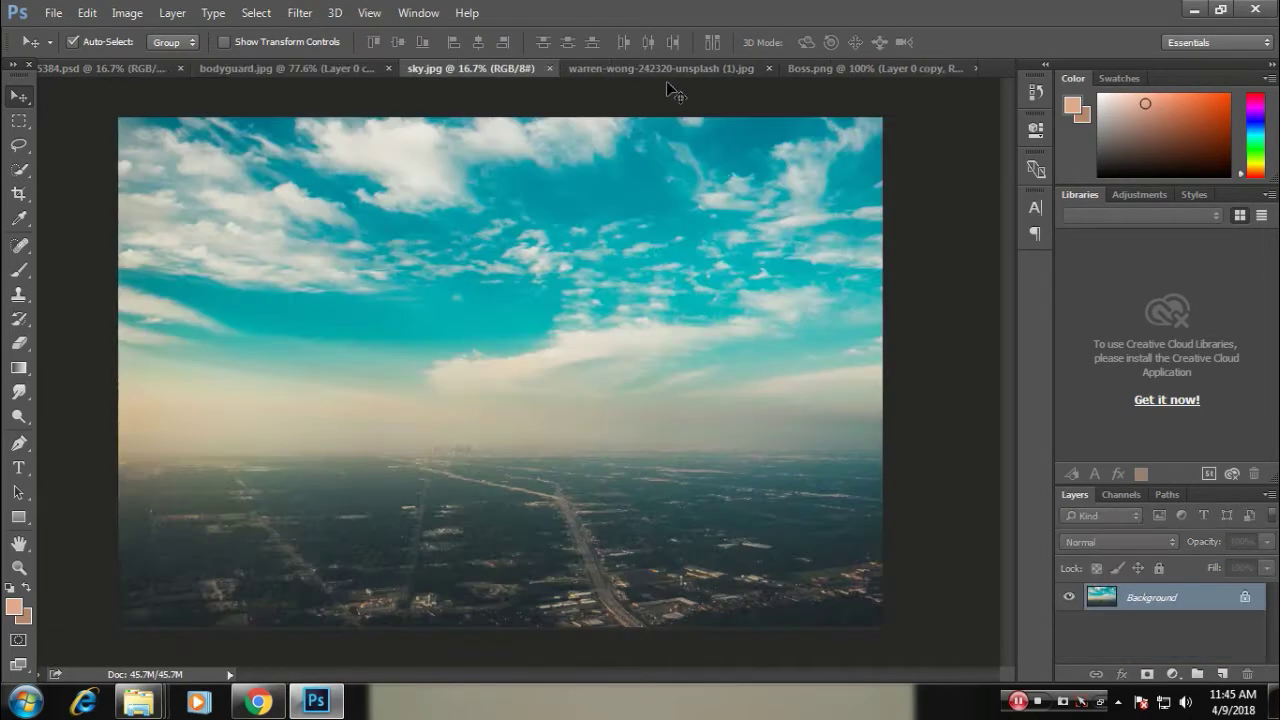
pyautogui.click(718, 69)
# - Drag the road photo into the poster and scale it to sit below the man
pyautogui.moveTo(527, 398); pyautogui.dragTo(538, 422)
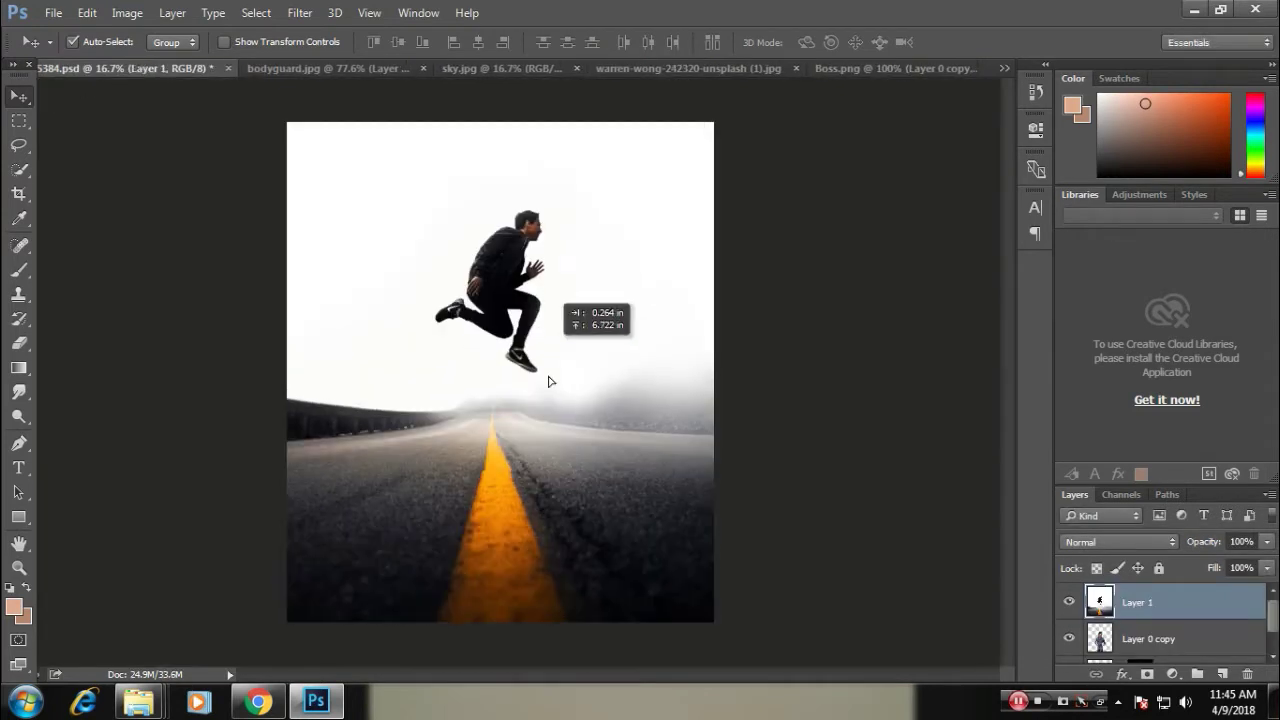
pyautogui.moveTo(536, 414); pyautogui.dragTo(557, 300)
pyautogui.hotkey('ctrl', 't')
pyautogui.hotkey('ctrl', '-')
pyautogui.hotkey('ctrl', '-')
pyautogui.hotkey('ctrl', '-')
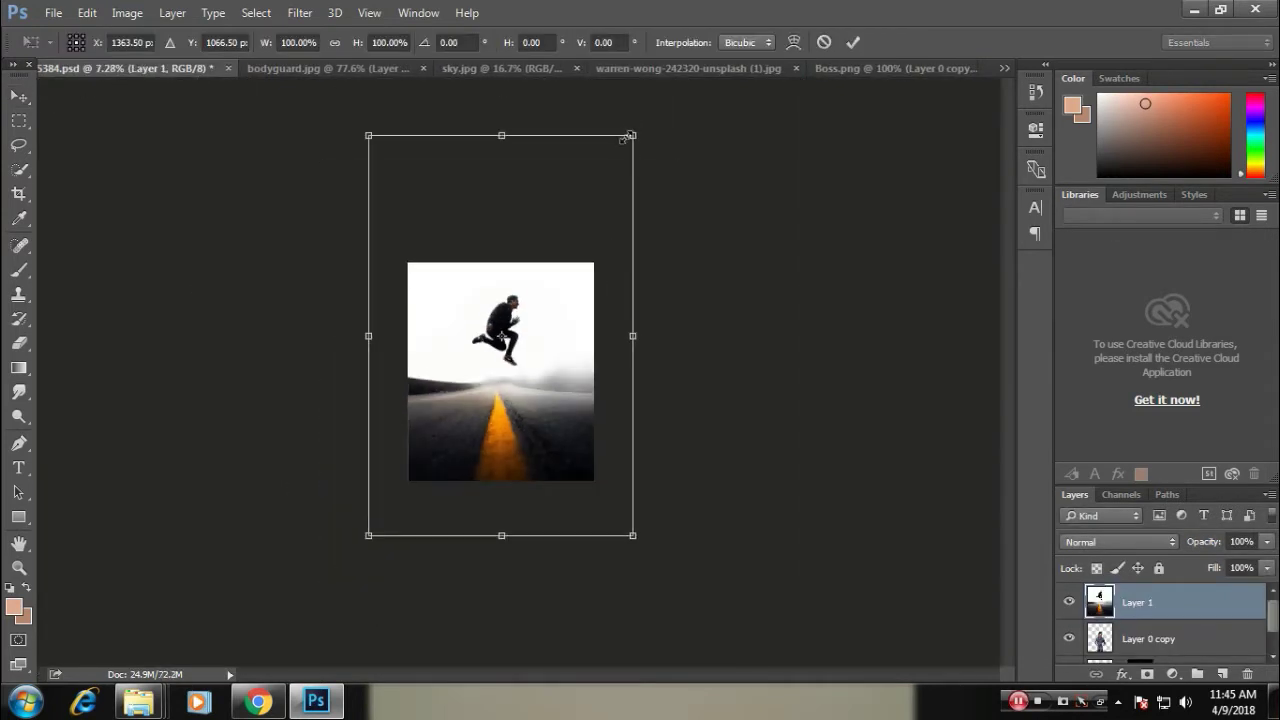
pyautogui.moveTo(634, 134)
pyautogui.mouseDown()
pyautogui.moveTo(590, 215)
pyautogui.moveTo(709, 129)
pyautogui.mouseUp()
pyautogui.hotkey('ctrl', '+')
pyautogui.click(565, 413)
pyautogui.moveTo(600, 250); pyautogui.dragTo(594, 358)
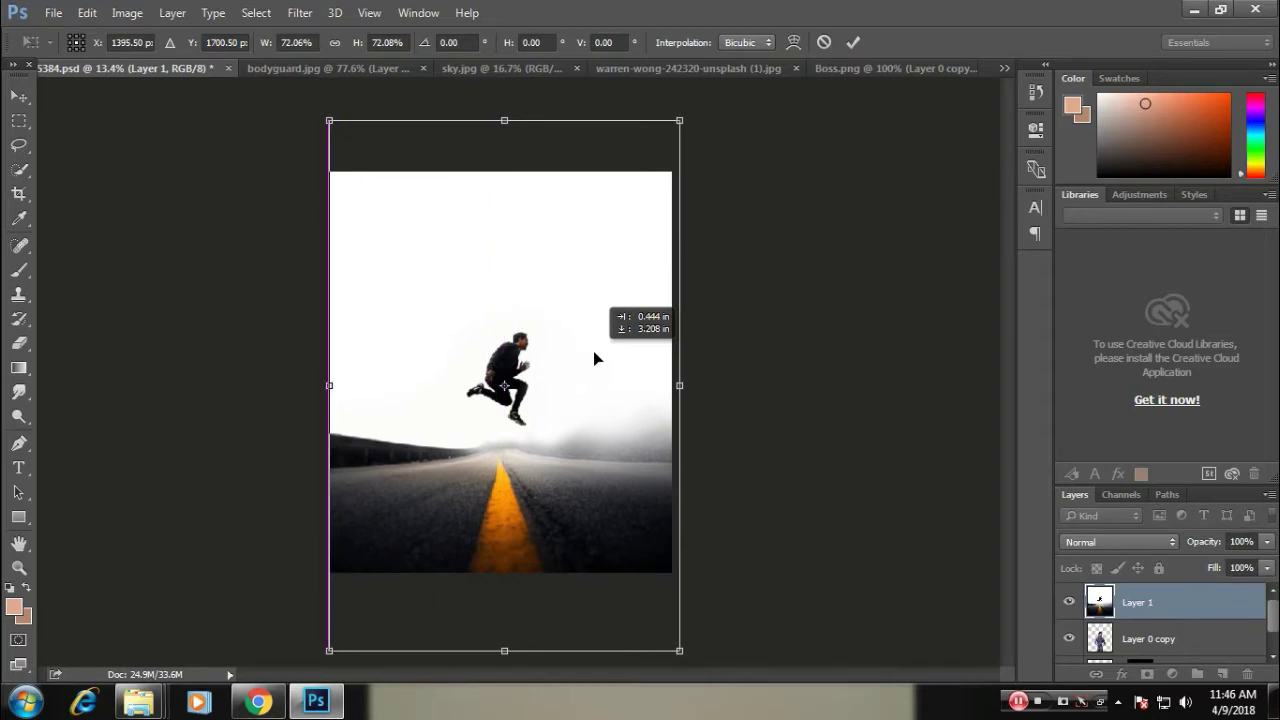
pyautogui.press('Return')
# - Add a layer mask to the road layer and nudge it into place beneath the man
pyautogui.click(1146, 675)
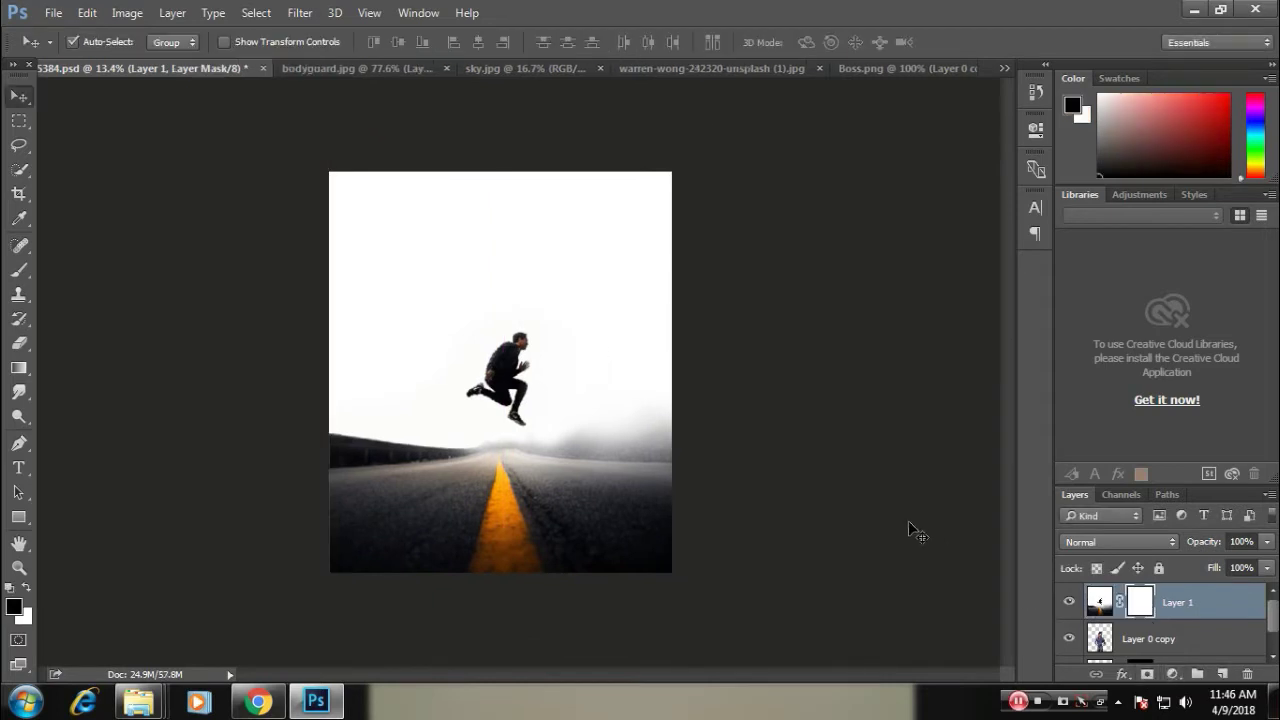
pyautogui.press('g')
pyautogui.moveTo(520, 428)
pyautogui.mouseDown()
pyautogui.moveTo(526, 466)
pyautogui.moveTo(504, 455)
pyautogui.moveTo(517, 480)
pyautogui.mouseUp()
pyautogui.hotkey('ctrl', 'z')
pyautogui.click(19, 96)
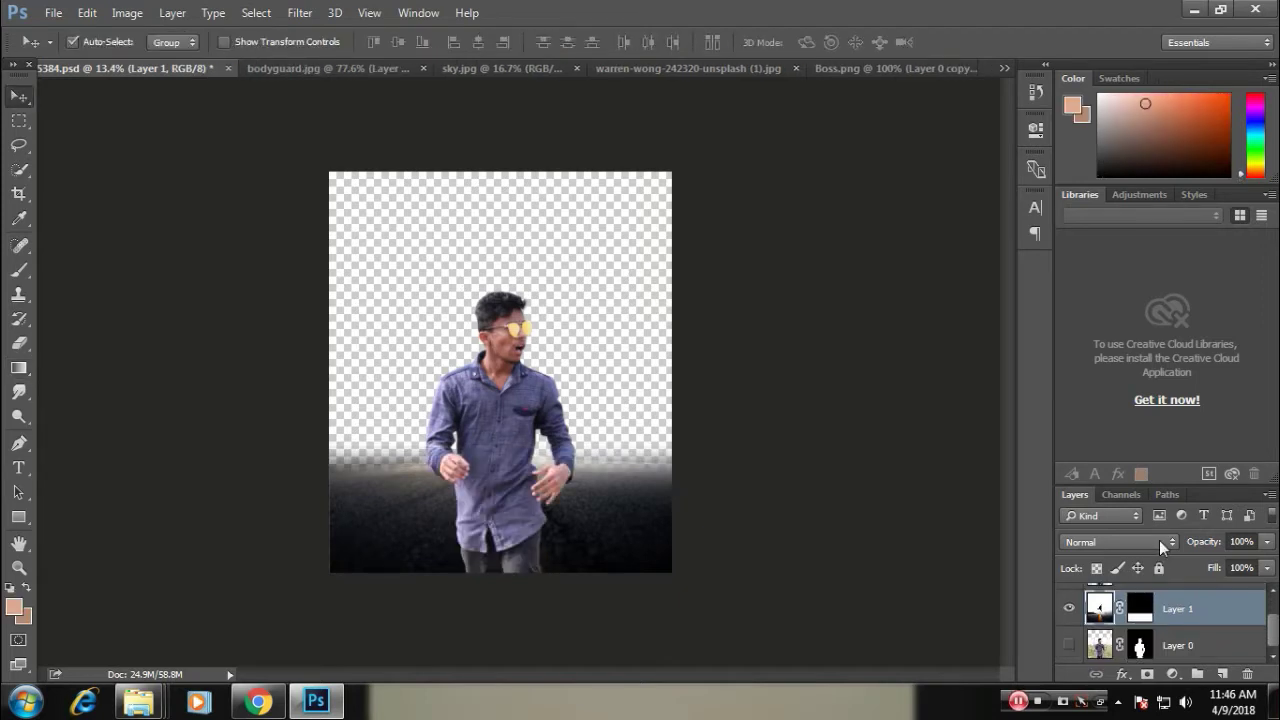
pyautogui.moveTo(663, 480); pyautogui.dragTo(614, 525)
# - Drag the teal sky photo into the poster and move the road layer above it
pyautogui.click(365, 69)
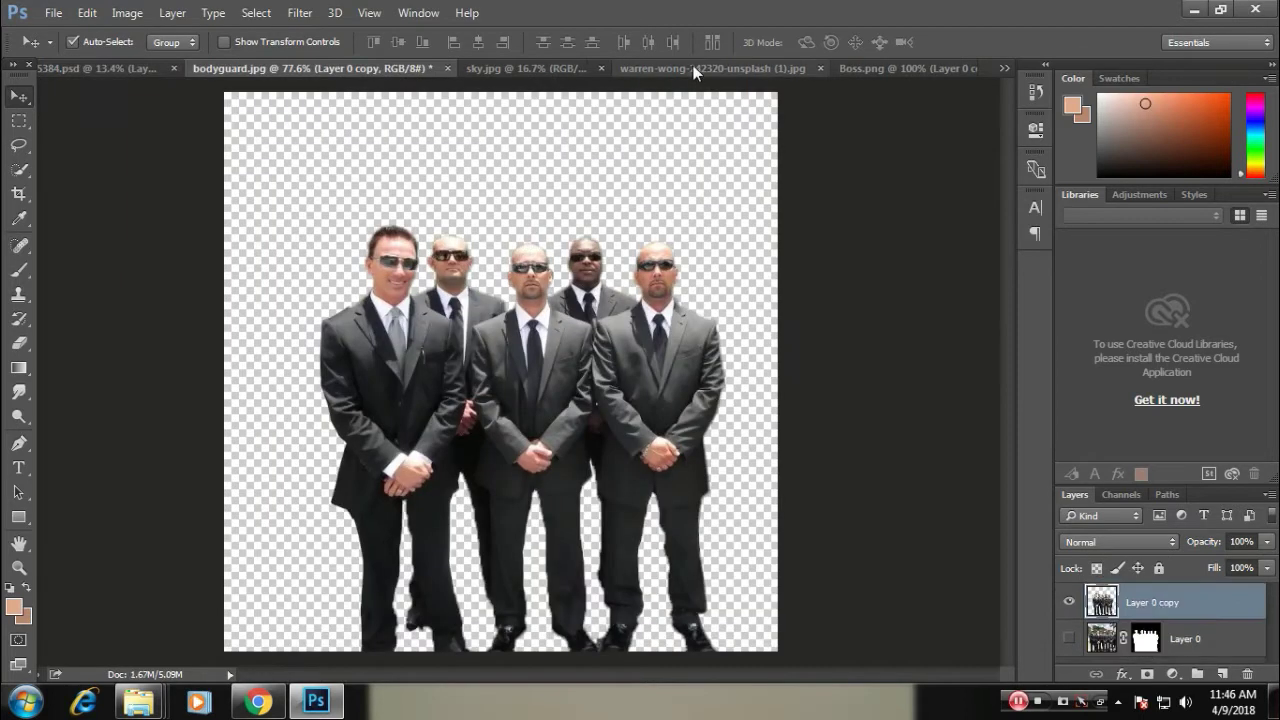
pyautogui.click(693, 67)
pyautogui.click(439, 68)
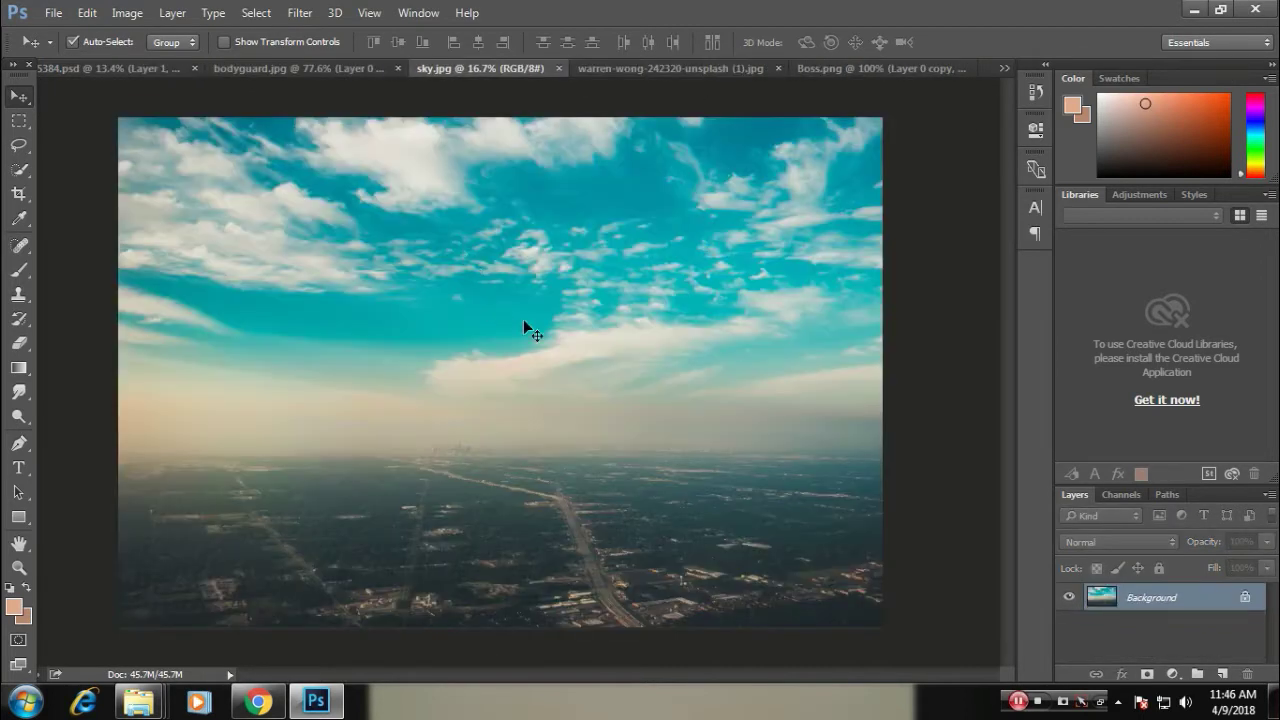
pyautogui.moveTo(523, 319)
pyautogui.mouseDown()
pyautogui.moveTo(621, 434)
pyautogui.moveTo(580, 266)
pyautogui.mouseUp()
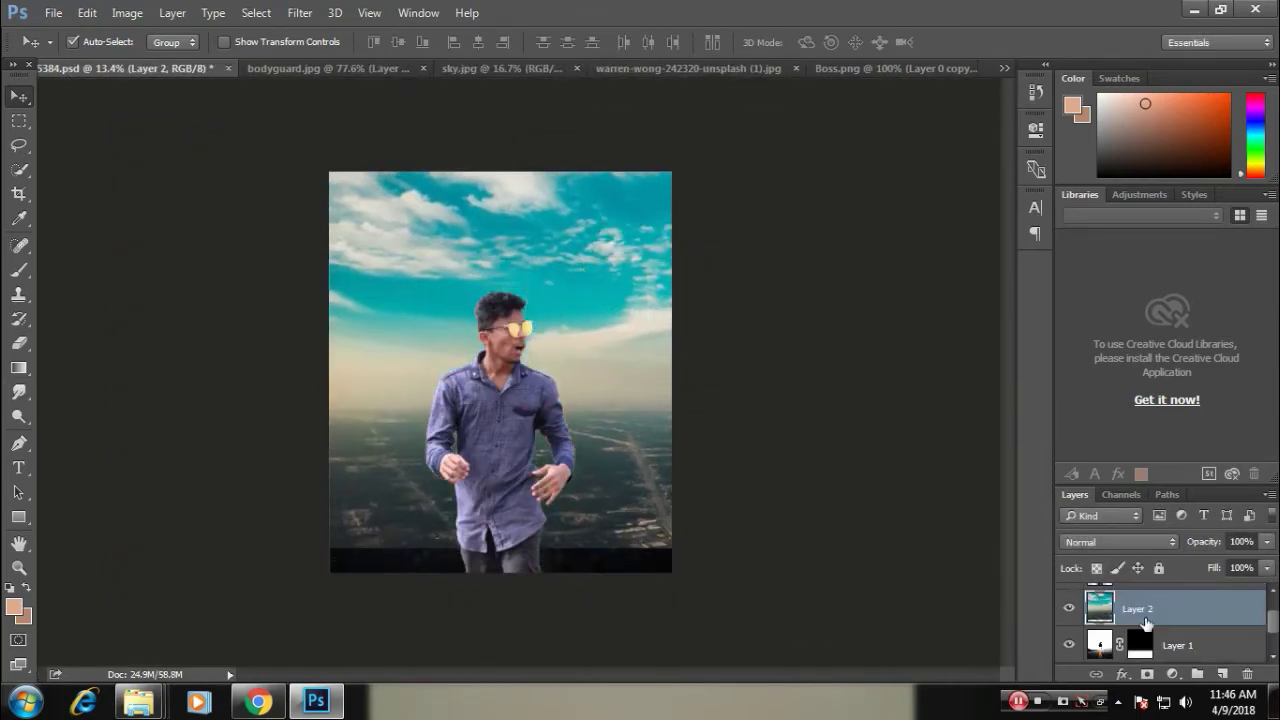
pyautogui.click(1176, 643)
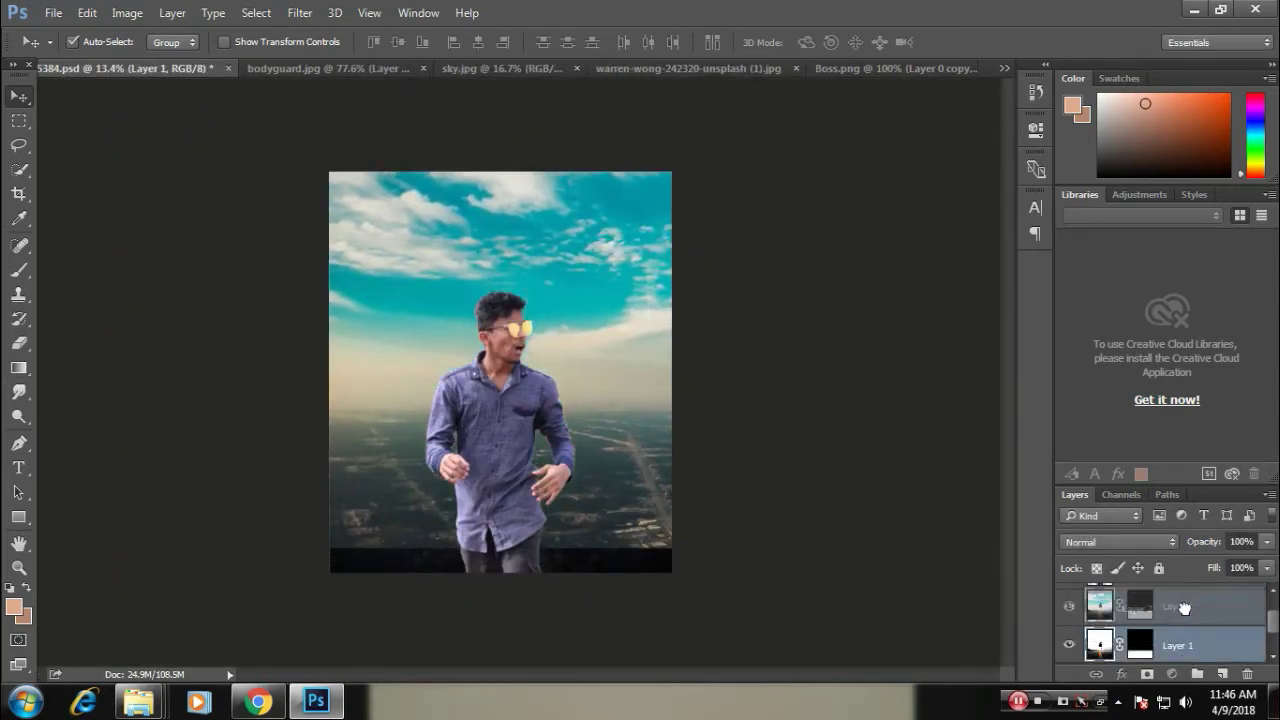
pyautogui.scroll(-1, 1183, 625)
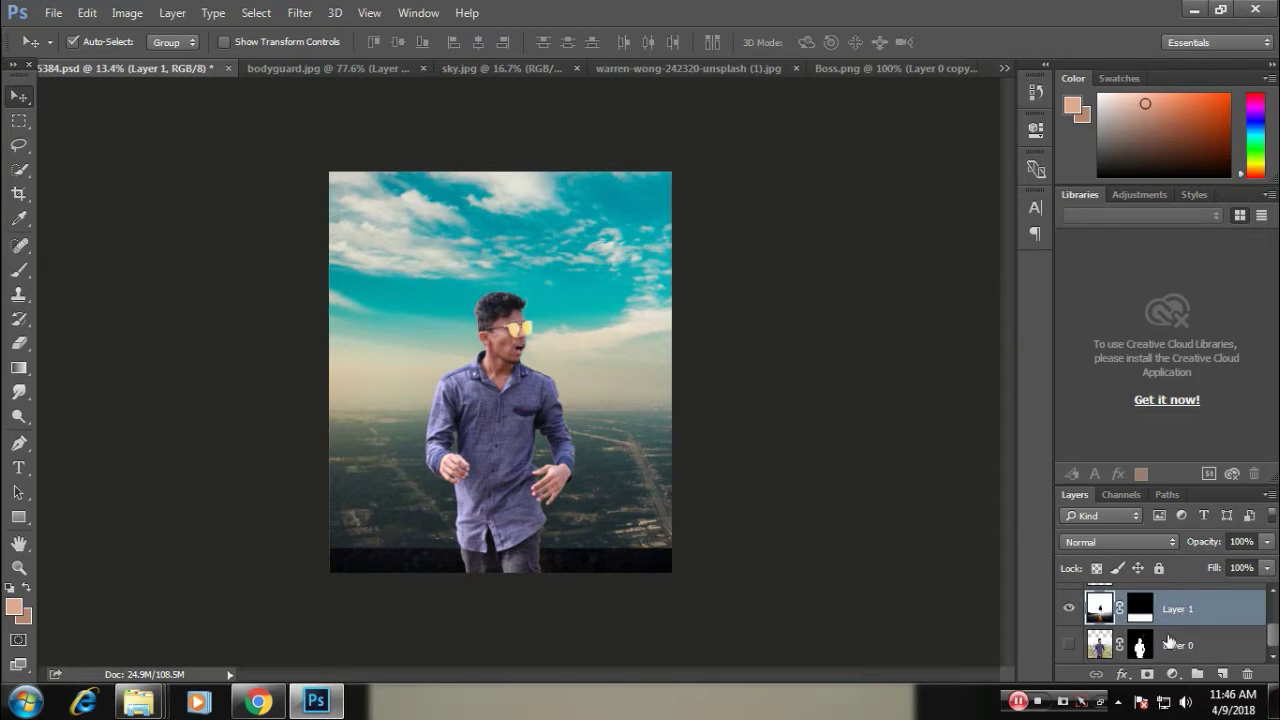
pyautogui.hotkey('ctrl', ']')
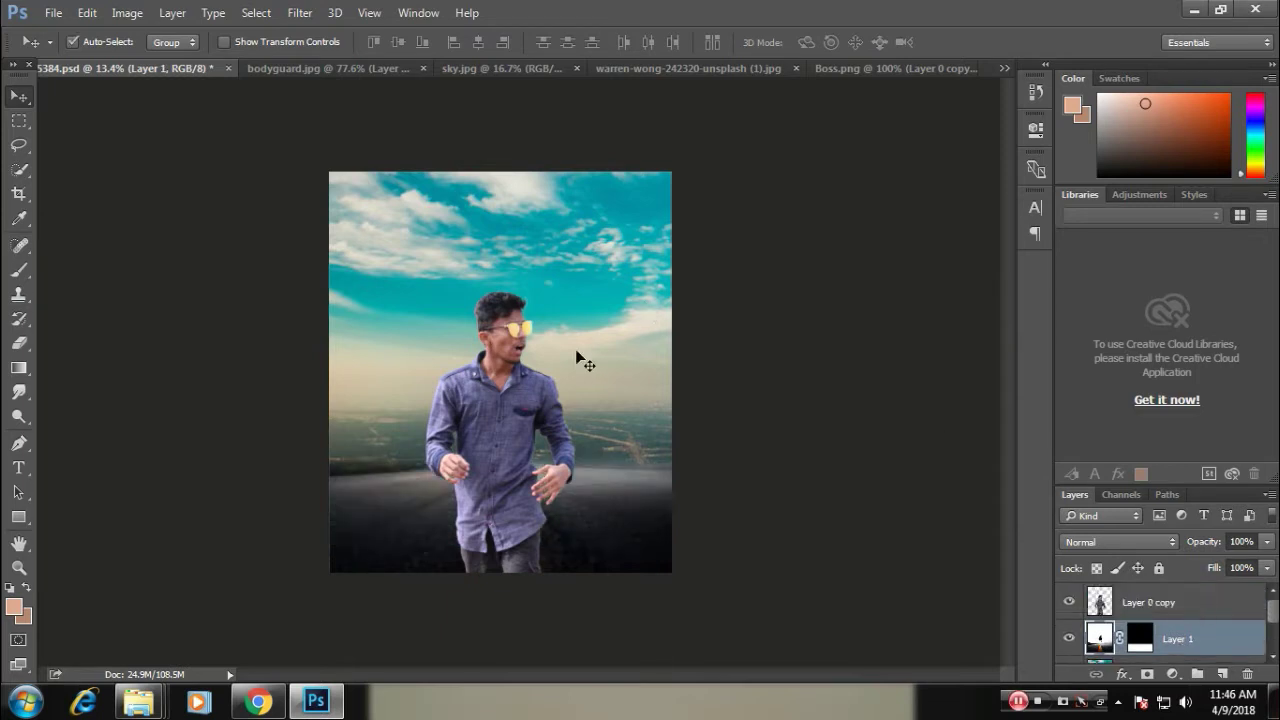
# - Lower the sky and enlarge it to about 120% to fill the canvas
pyautogui.moveTo(576, 354); pyautogui.dragTo(577, 411)
pyautogui.hotkey('ctrl', 't')
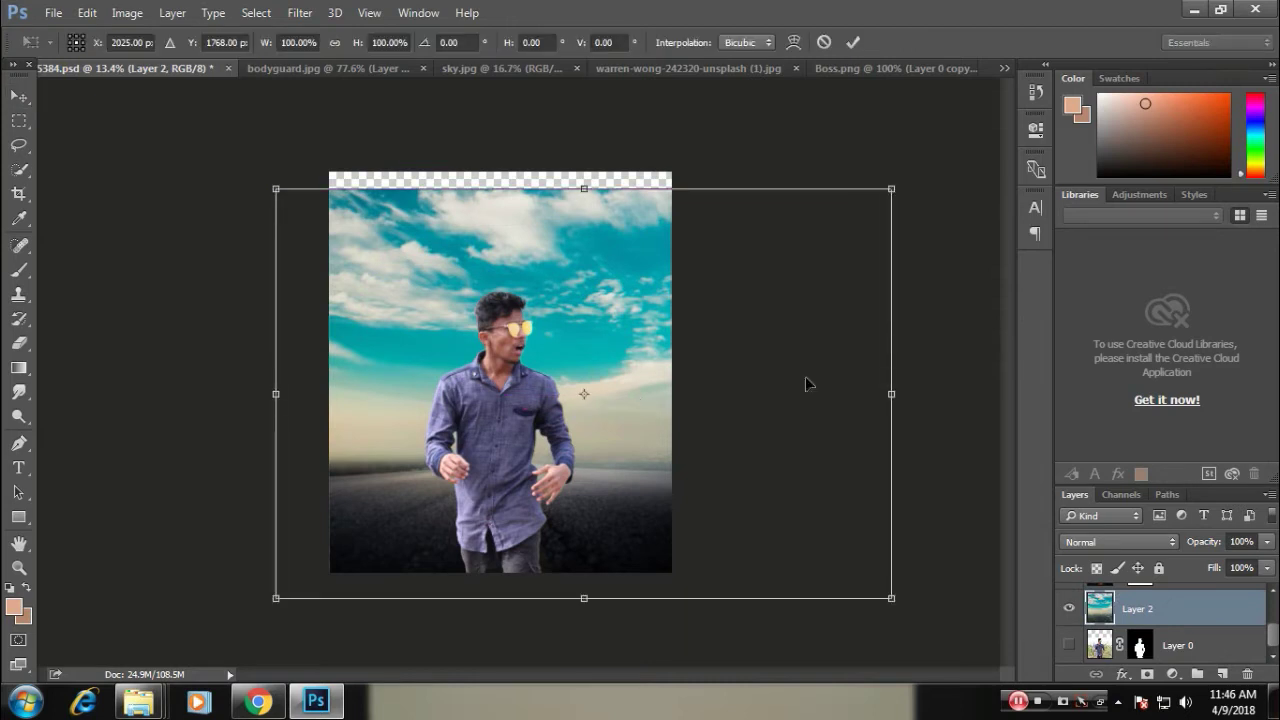
pyautogui.moveTo(893, 603); pyautogui.dragTo(952, 646)
pyautogui.moveTo(845, 521); pyautogui.dragTo(832, 496)
pyautogui.press('Return')
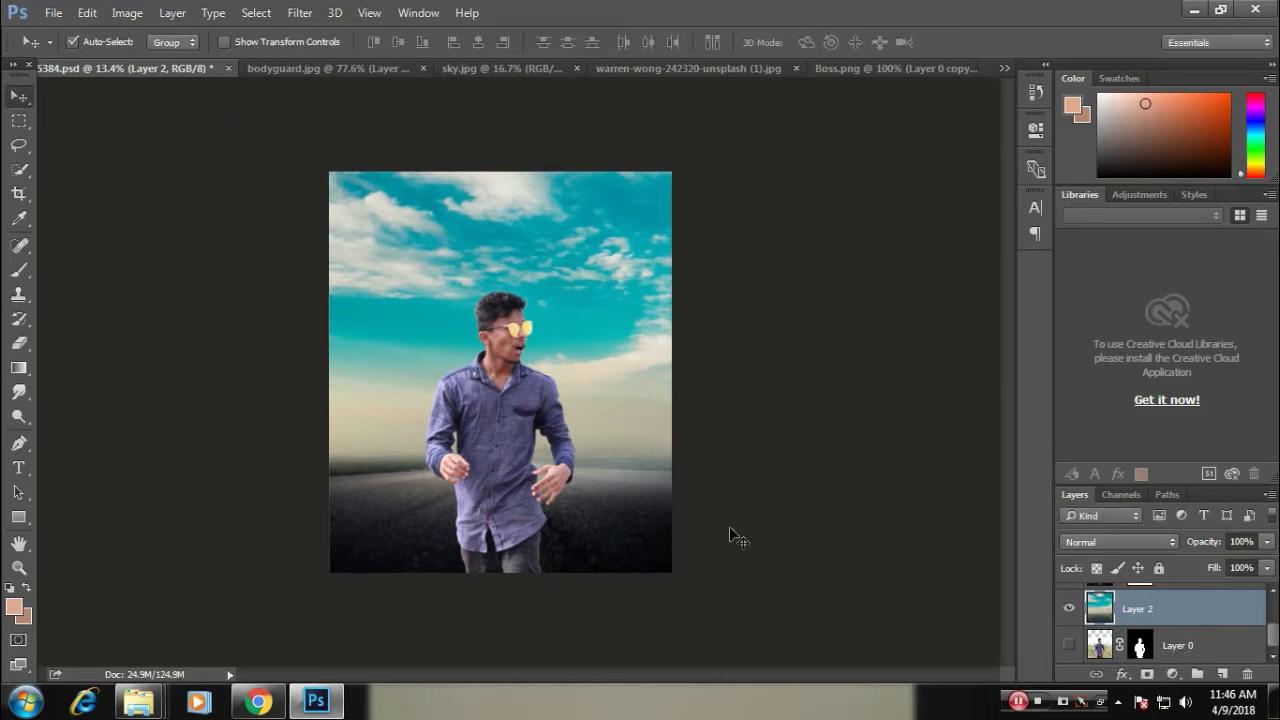
# - On a new layer, paint a soft band of beige sampled from the horizon, then lower the layer's opacity
pyautogui.click(1218, 676)
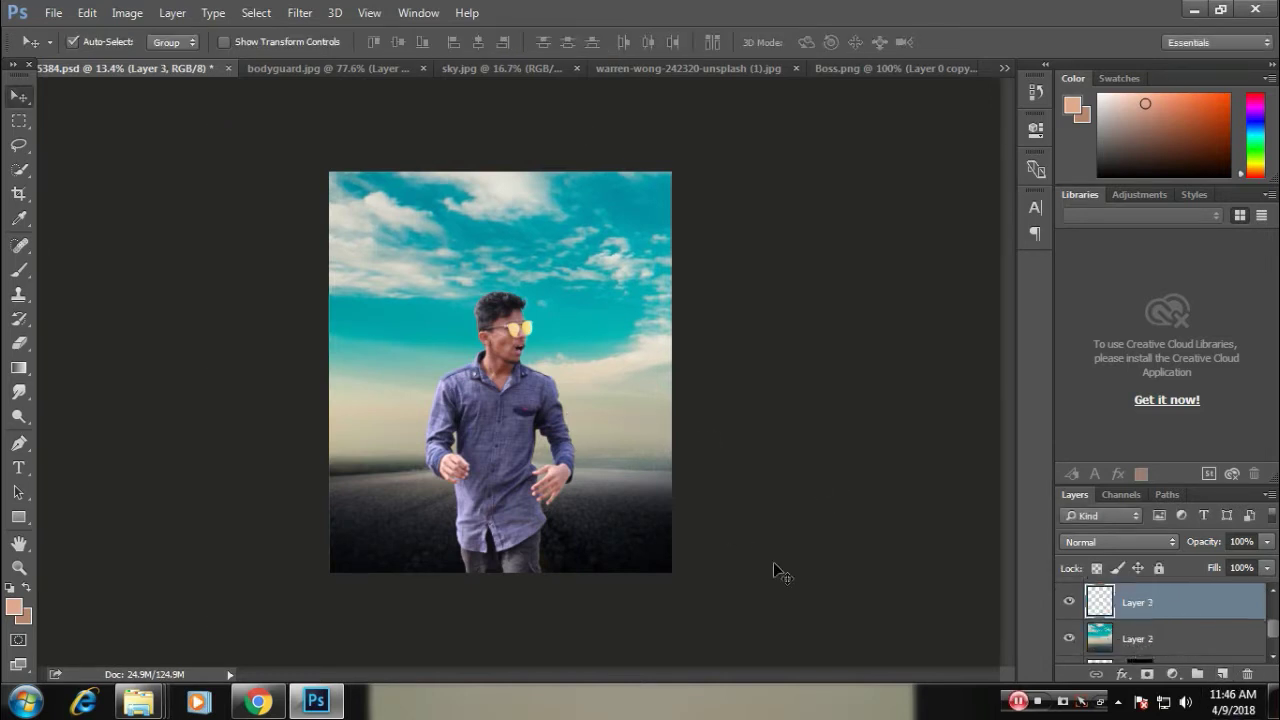
pyautogui.press('b')
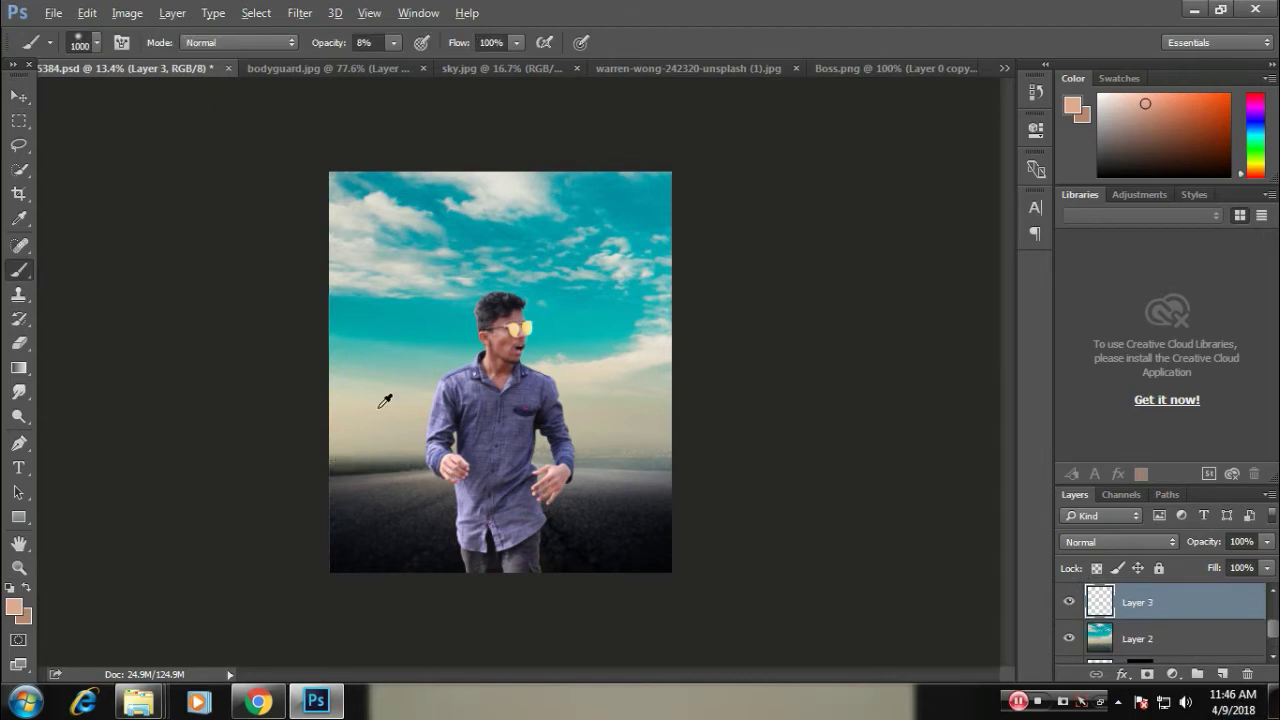
pyautogui.keyDown('alt'); pyautogui.click(339, 457); pyautogui.keyUp('alt')
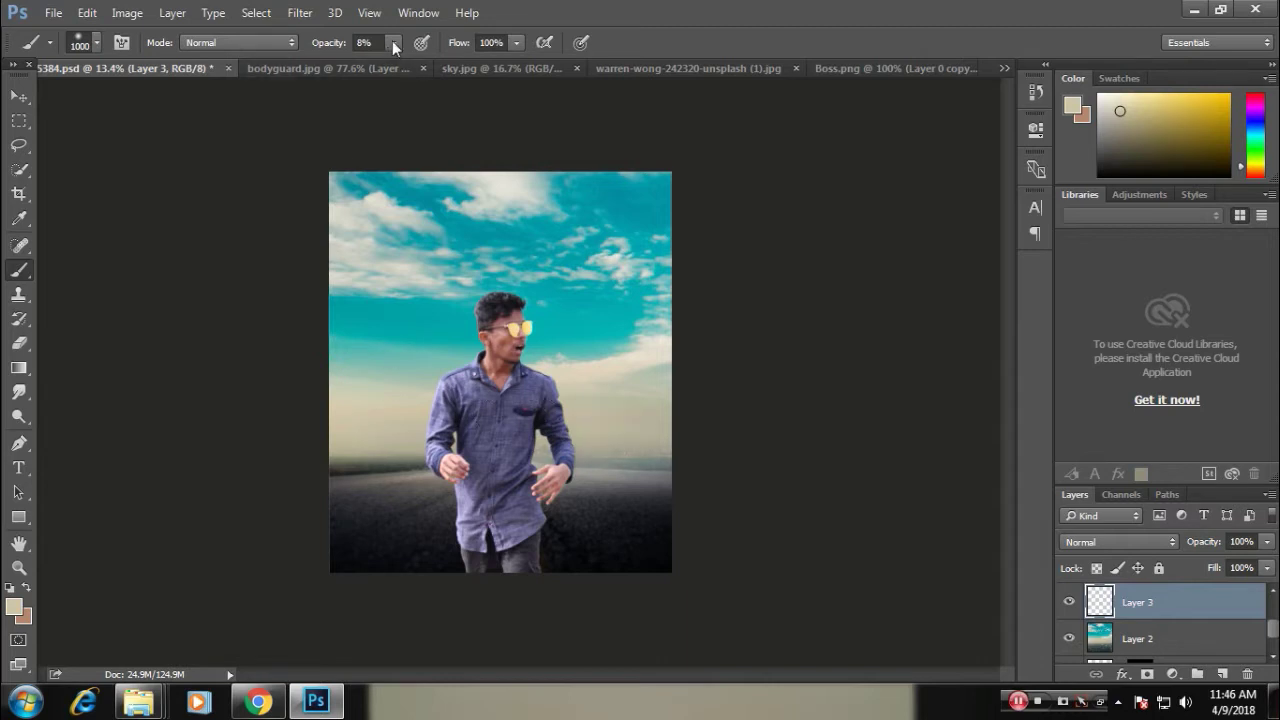
pyautogui.moveTo(393, 42)
pyautogui.mouseDown()
pyautogui.moveTo(426, 64)
pyautogui.moveTo(484, 64)
pyautogui.mouseUp()
pyautogui.moveTo(280, 424); pyautogui.dragTo(637, 425)
pyautogui.hotkey('ctrl', 'z')
pyautogui.moveTo(314, 457); pyautogui.dragTo(691, 453)
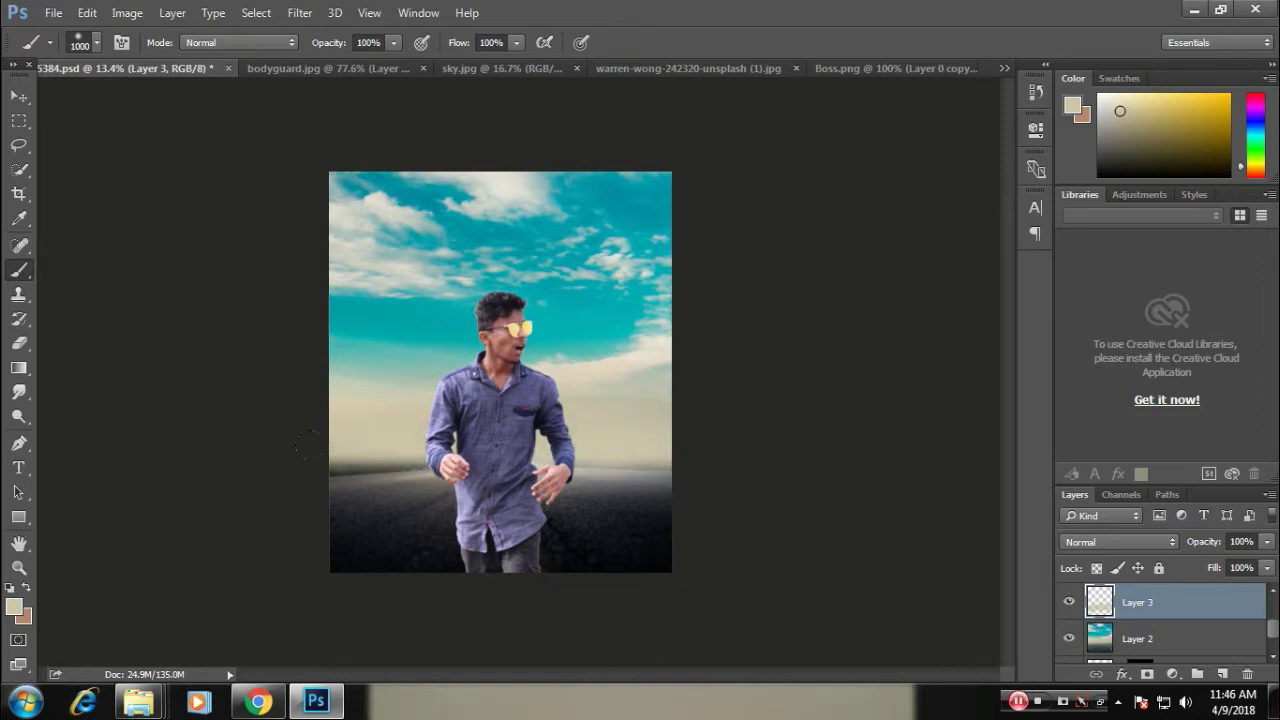
pyautogui.moveTo(1205, 542); pyautogui.dragTo(1178, 553)
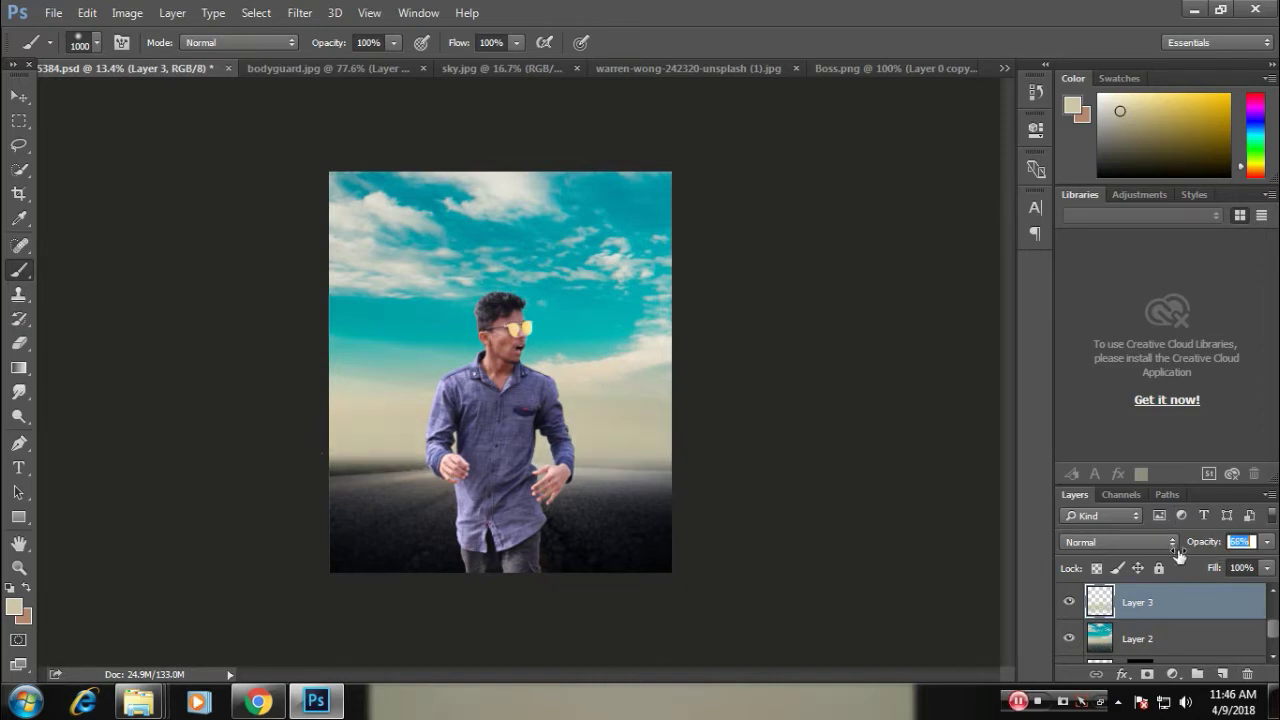
pyautogui.click(18, 95)
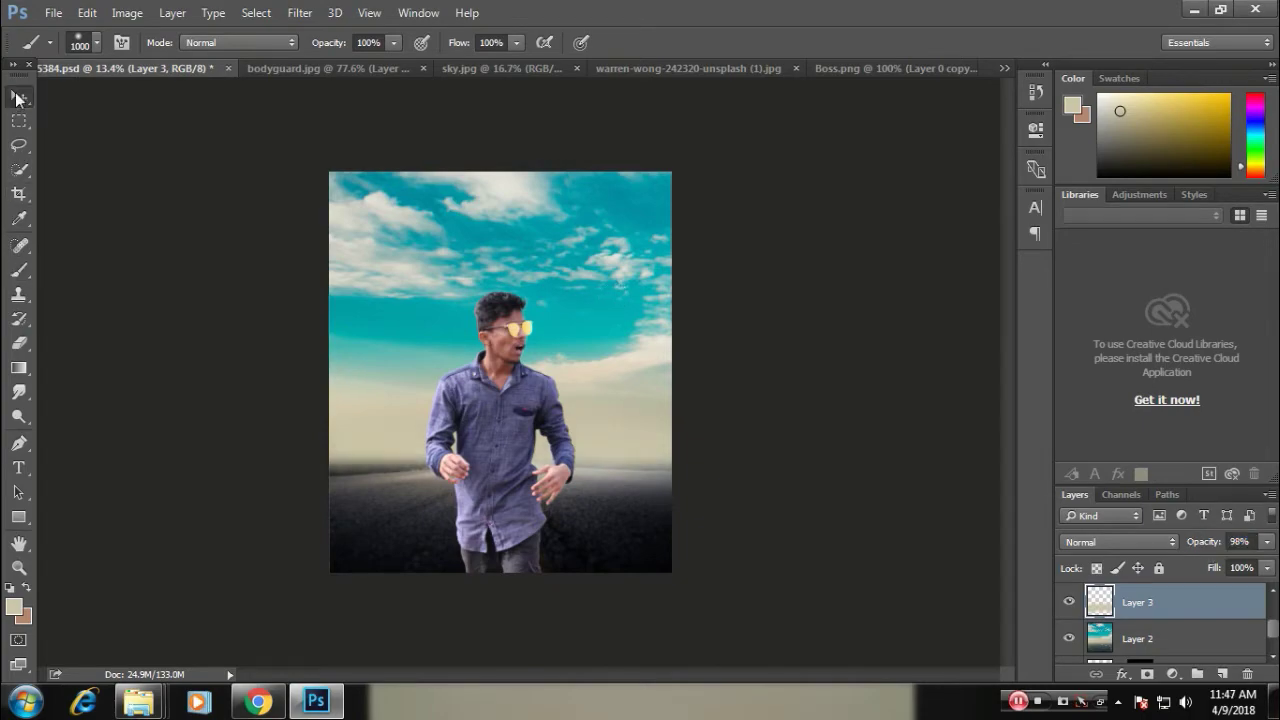
pyautogui.moveTo(588, 306); pyautogui.dragTo(531, 330)
pyautogui.scroll(-2, 700, 514)
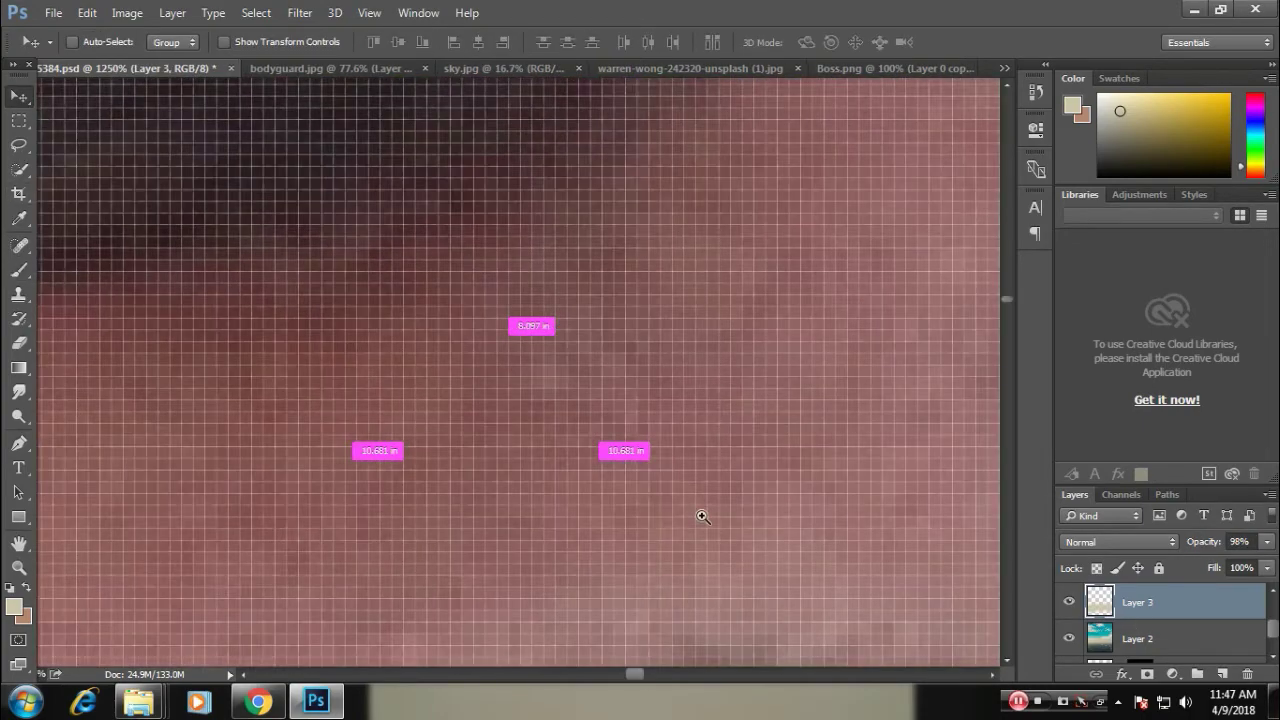
pyautogui.scroll(-3, 400, 271)
pyautogui.scroll(-3, 471, 294)
pyautogui.scroll(-4, 535, 292)
pyautogui.scroll(-2, 535, 292)
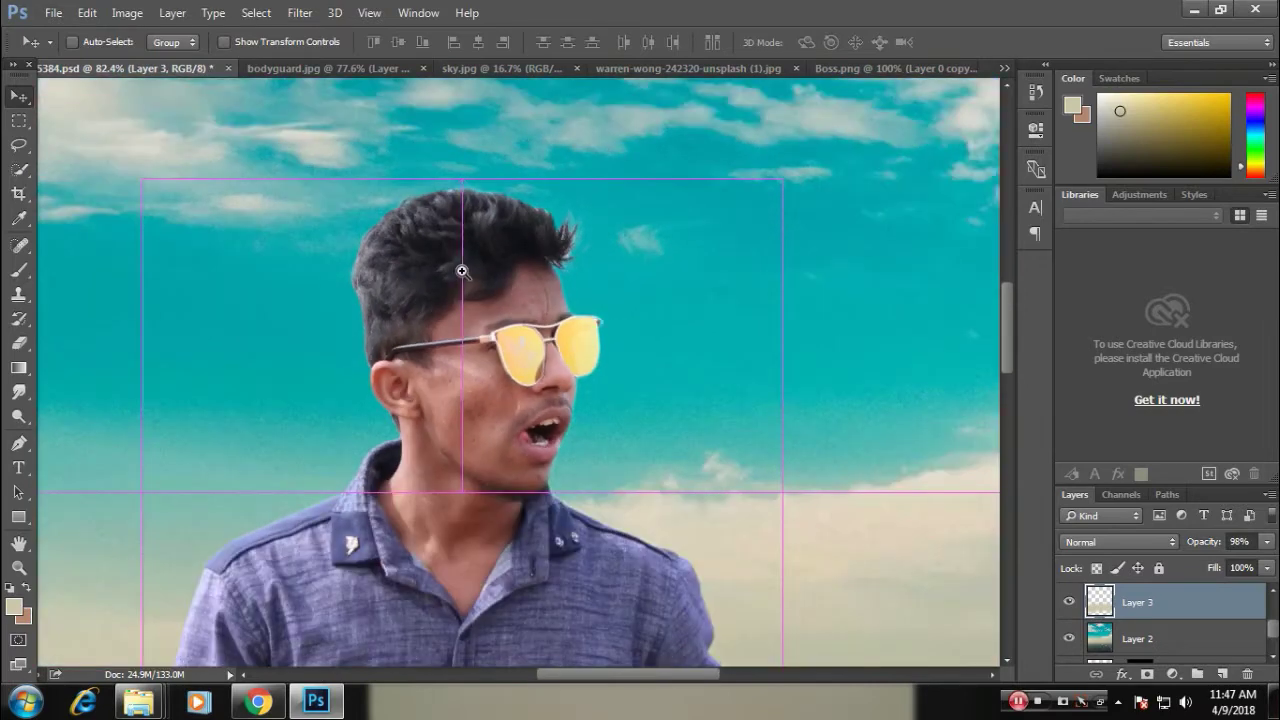
pyautogui.moveTo(463, 271); pyautogui.dragTo(409, 362)
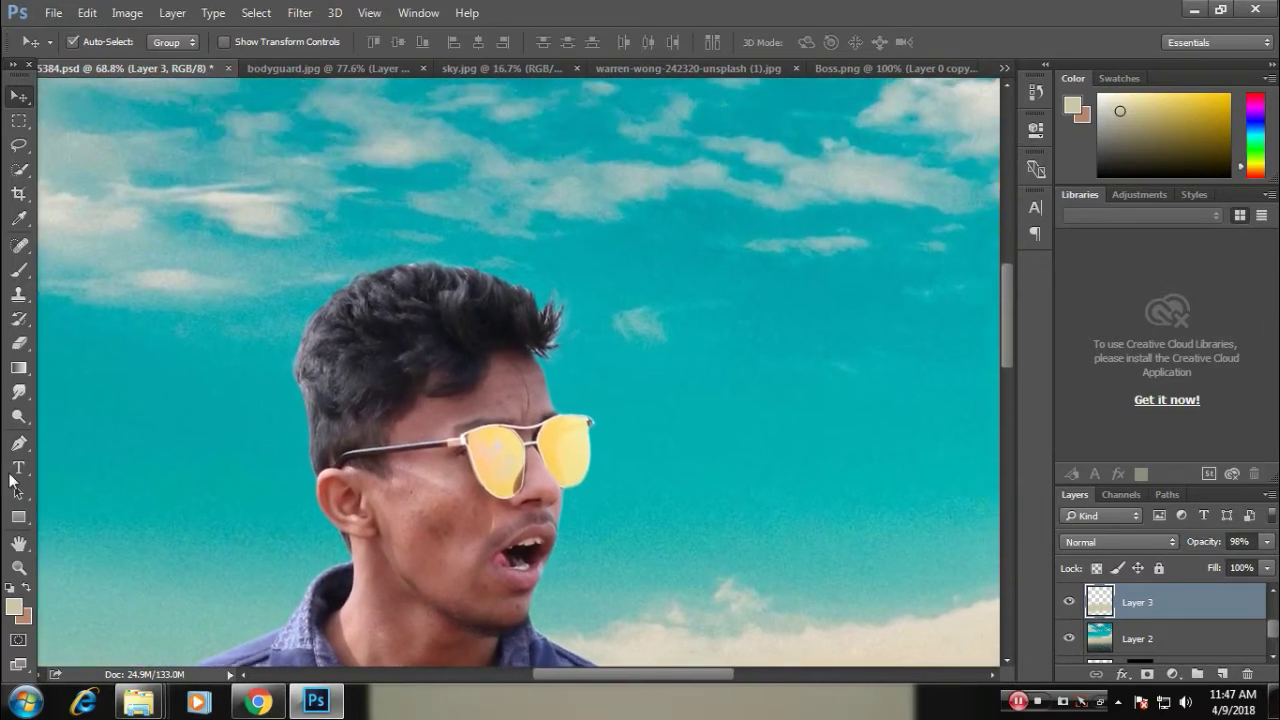
pyautogui.click(18, 392)
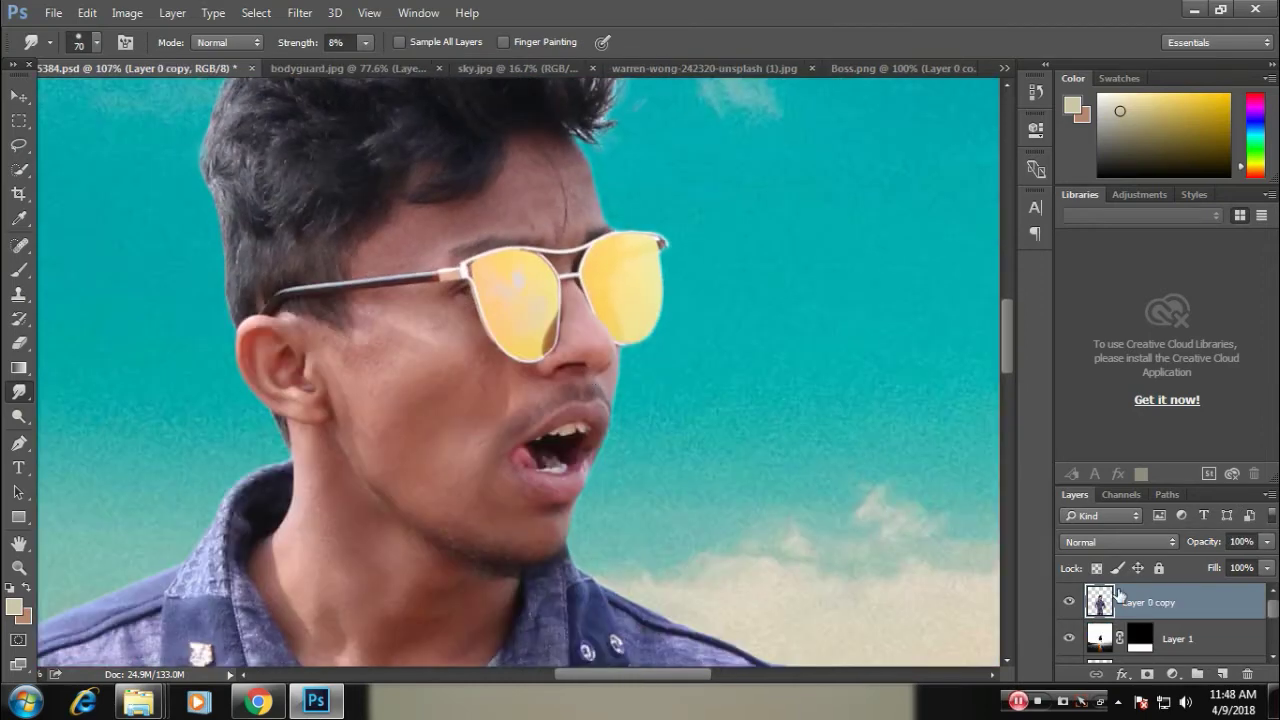
pyautogui.keyDown('ctrl'); pyautogui.click(1118, 594); pyautogui.keyUp('ctrl')
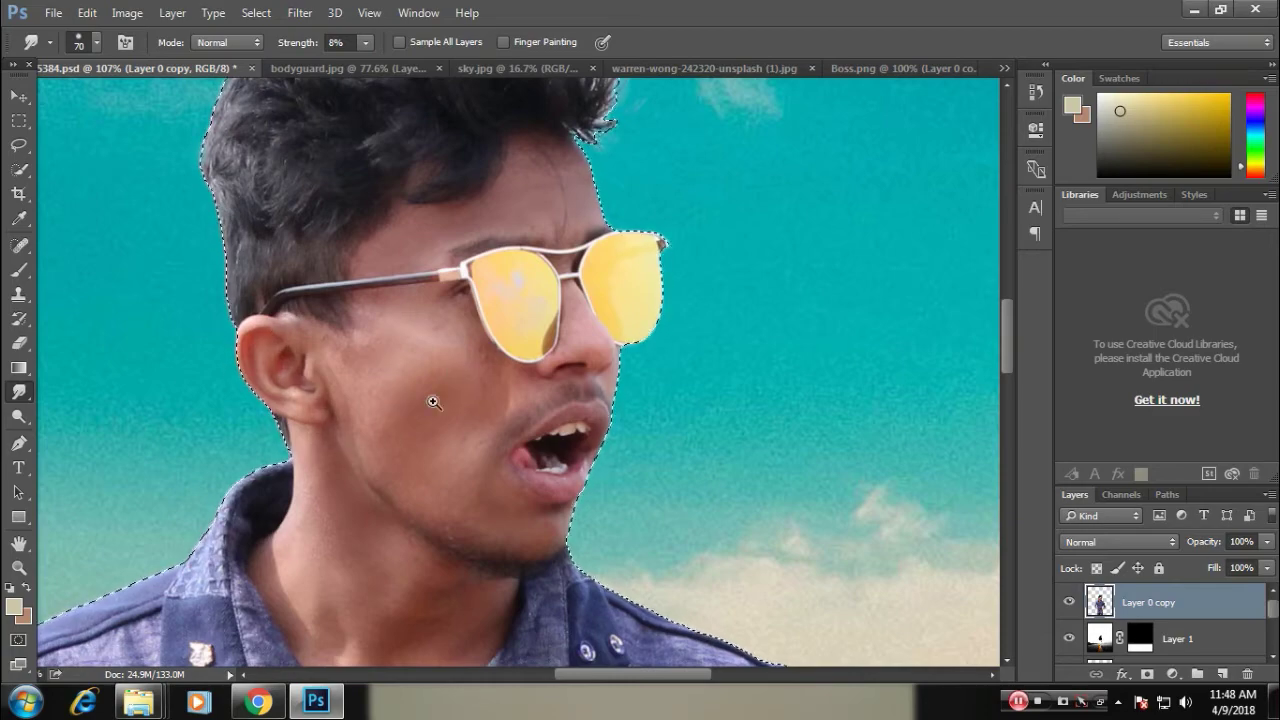
pyautogui.scroll(-3, 433, 402)
pyautogui.scroll(2, 430, 420)
pyautogui.scroll(2, 440, 450)
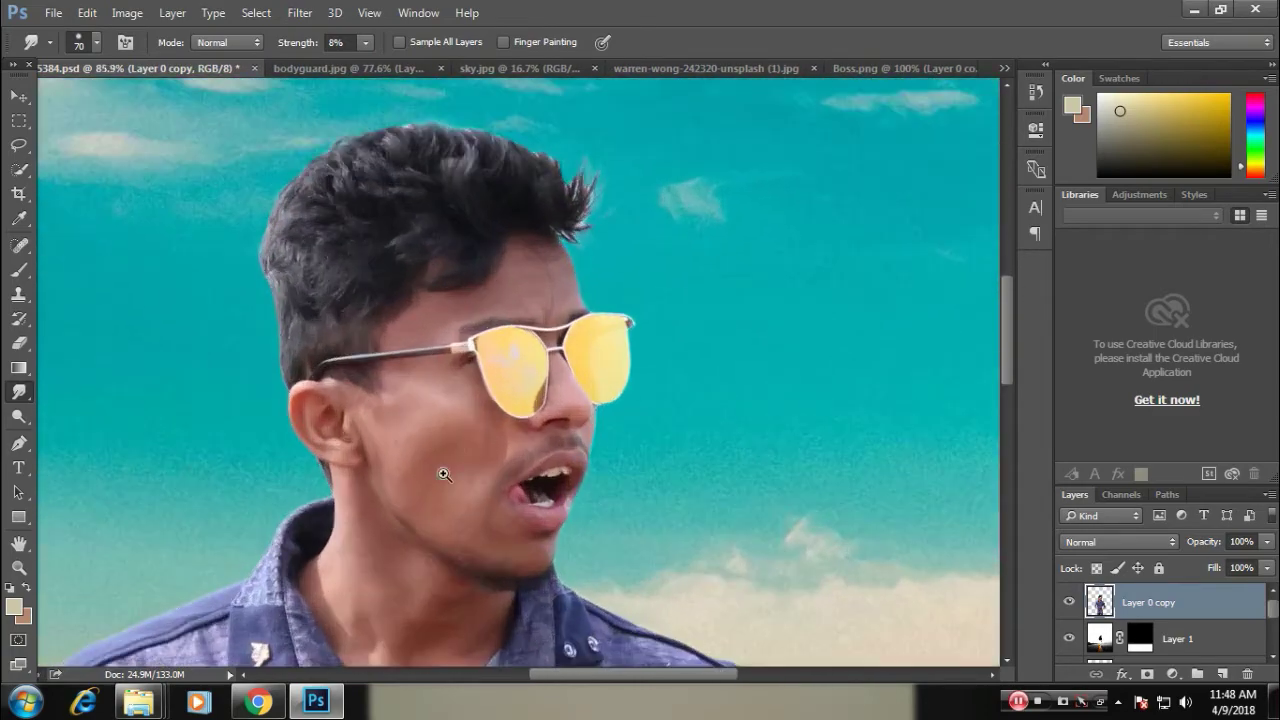
pyautogui.scroll(-3, 450, 470)
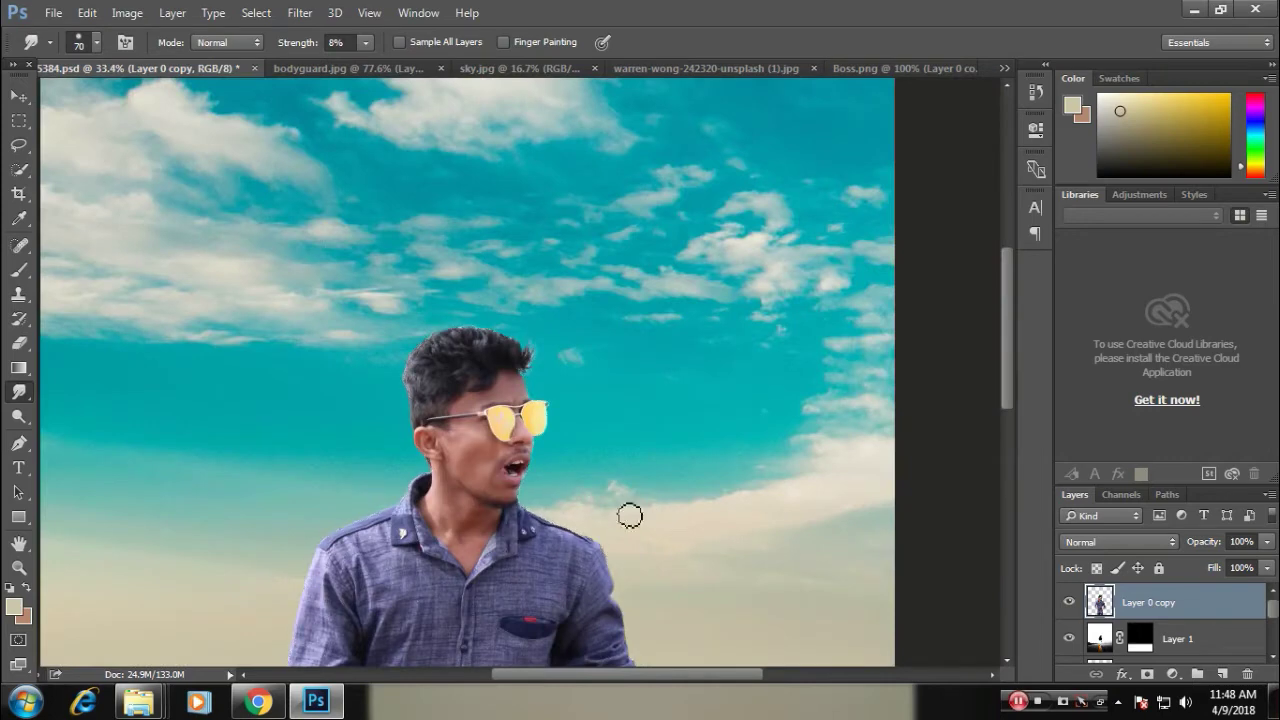
pyautogui.scroll(2, 629, 515)
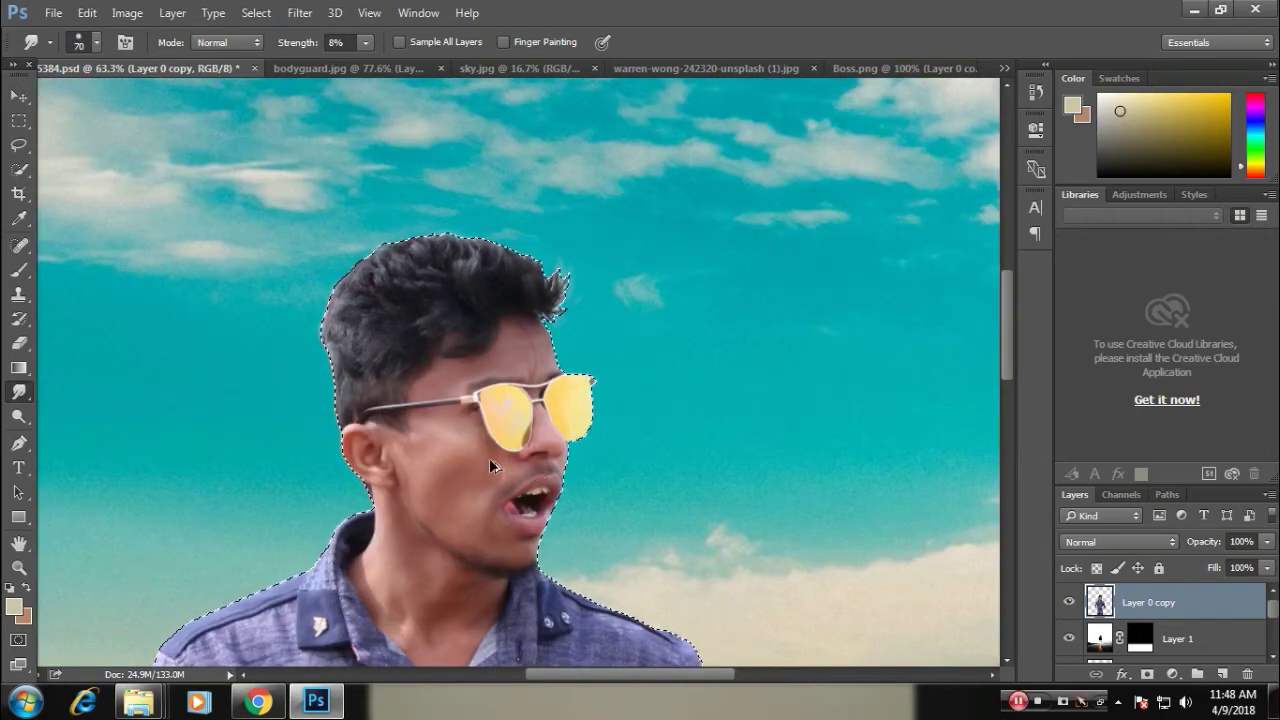
pyautogui.scroll(3, 489, 459)
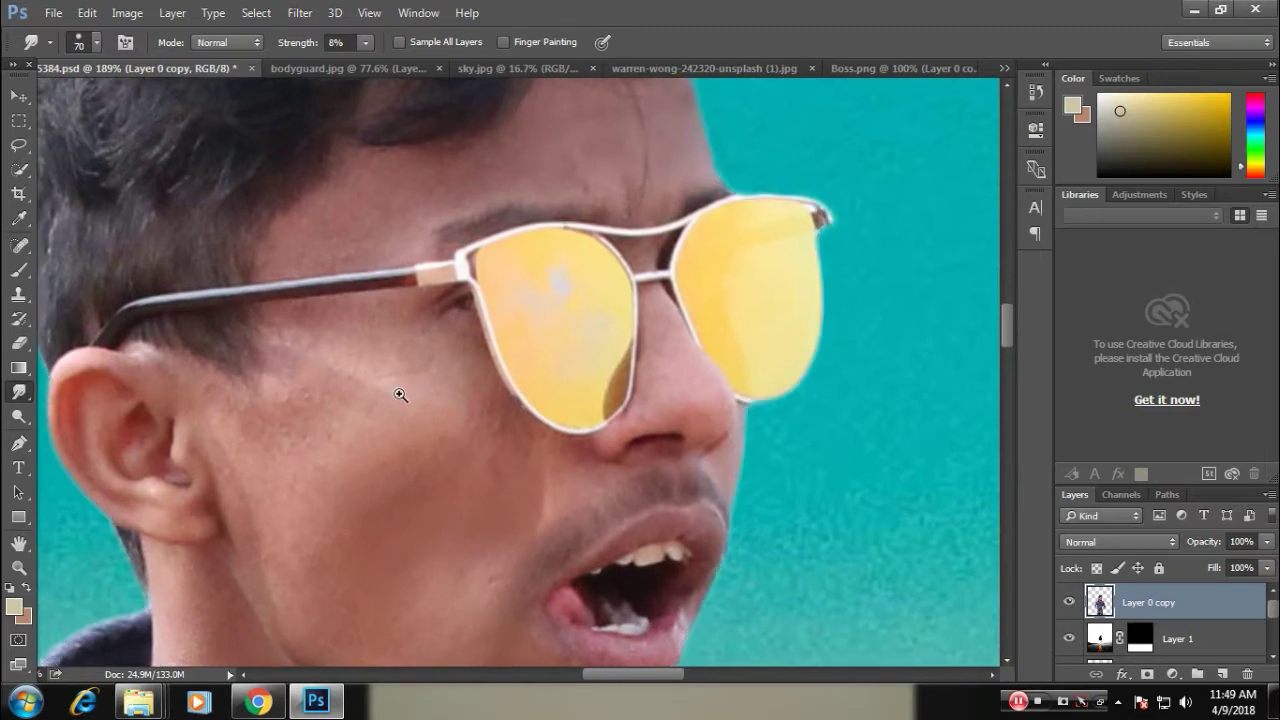
pyautogui.scroll(-4, 400, 395)
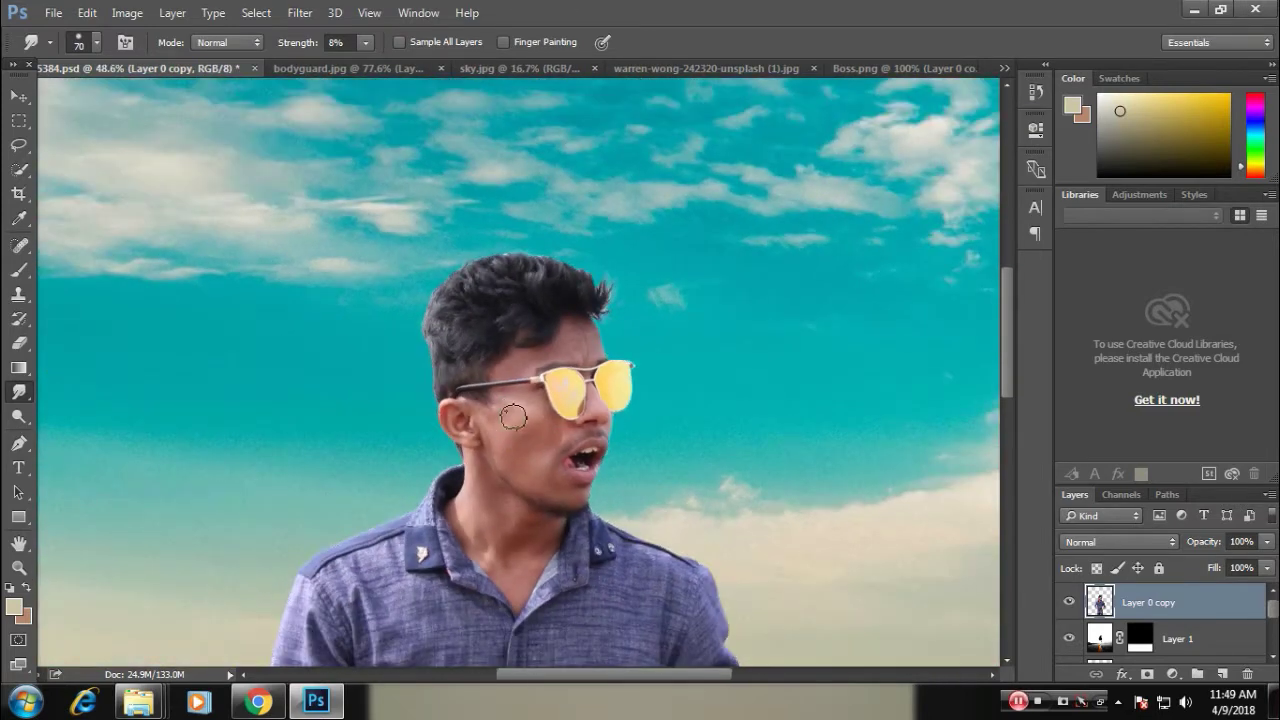
pyautogui.scroll(-2, 532, 445)
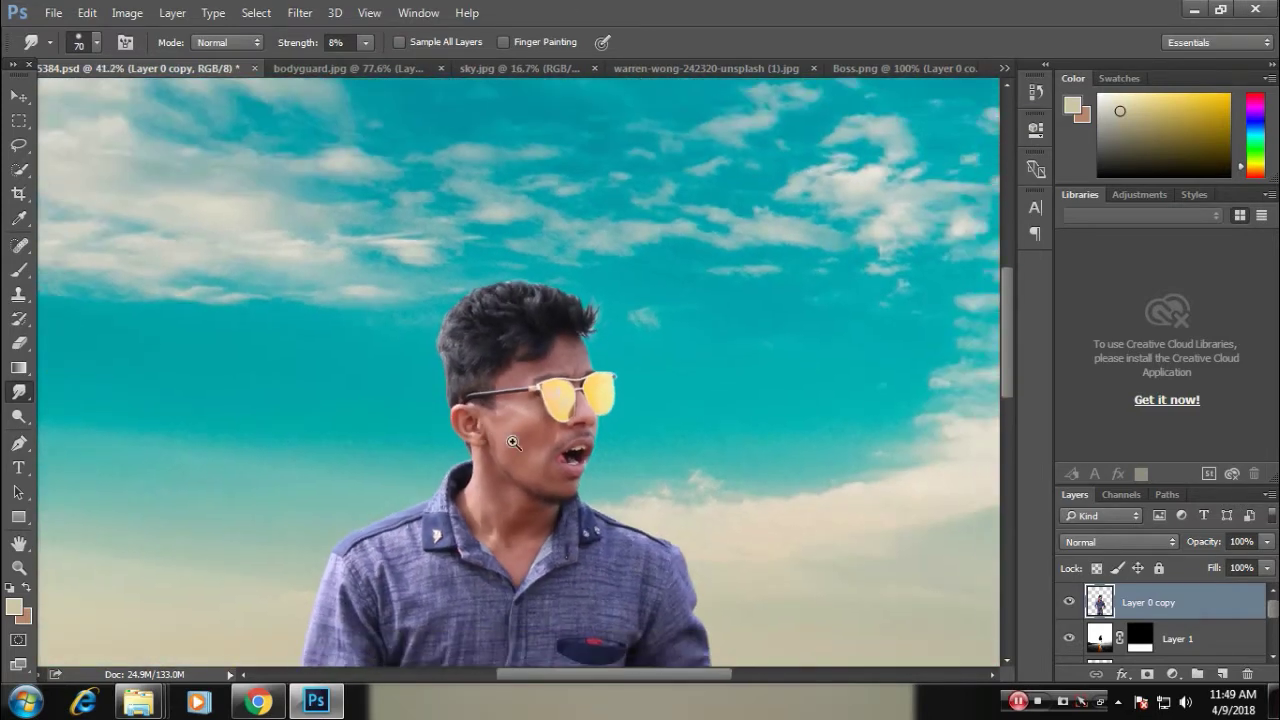
pyautogui.click(17, 100)
pyautogui.scroll(-2, 613, 436)
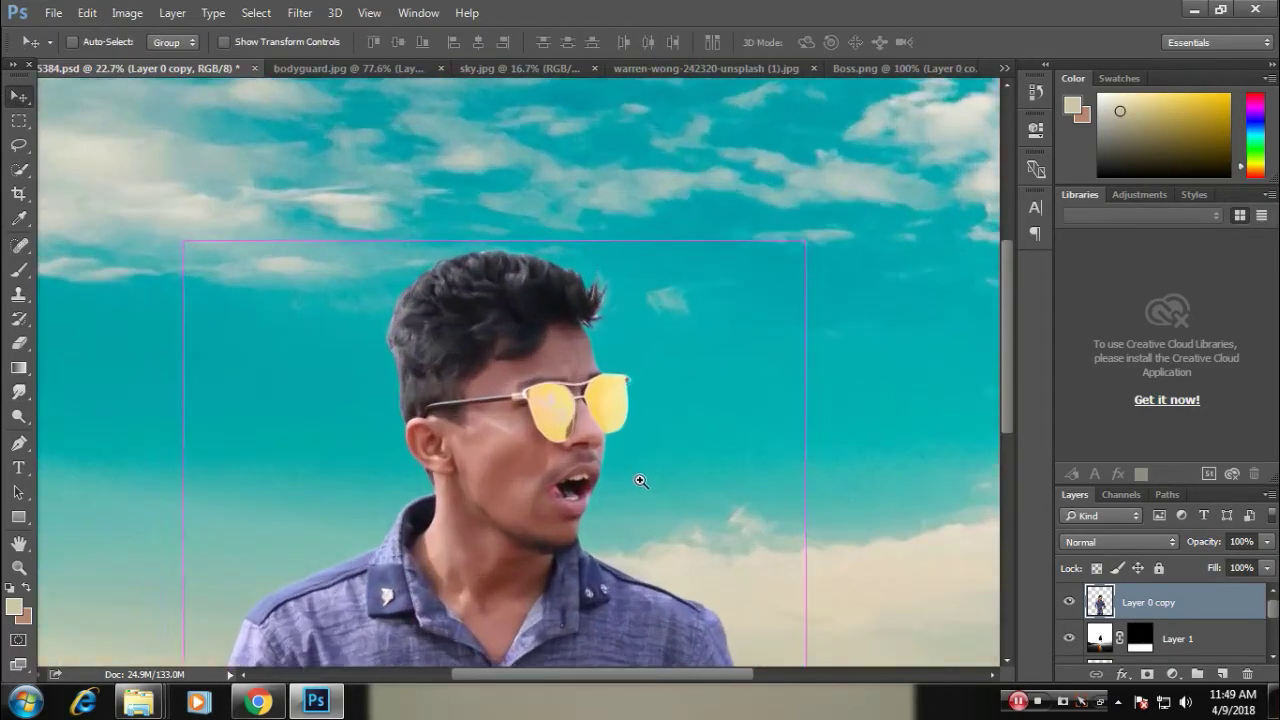
pyautogui.scroll(-3, 613, 440)
pyautogui.scroll(3, 613, 480)
pyautogui.scroll(3, 613, 484)
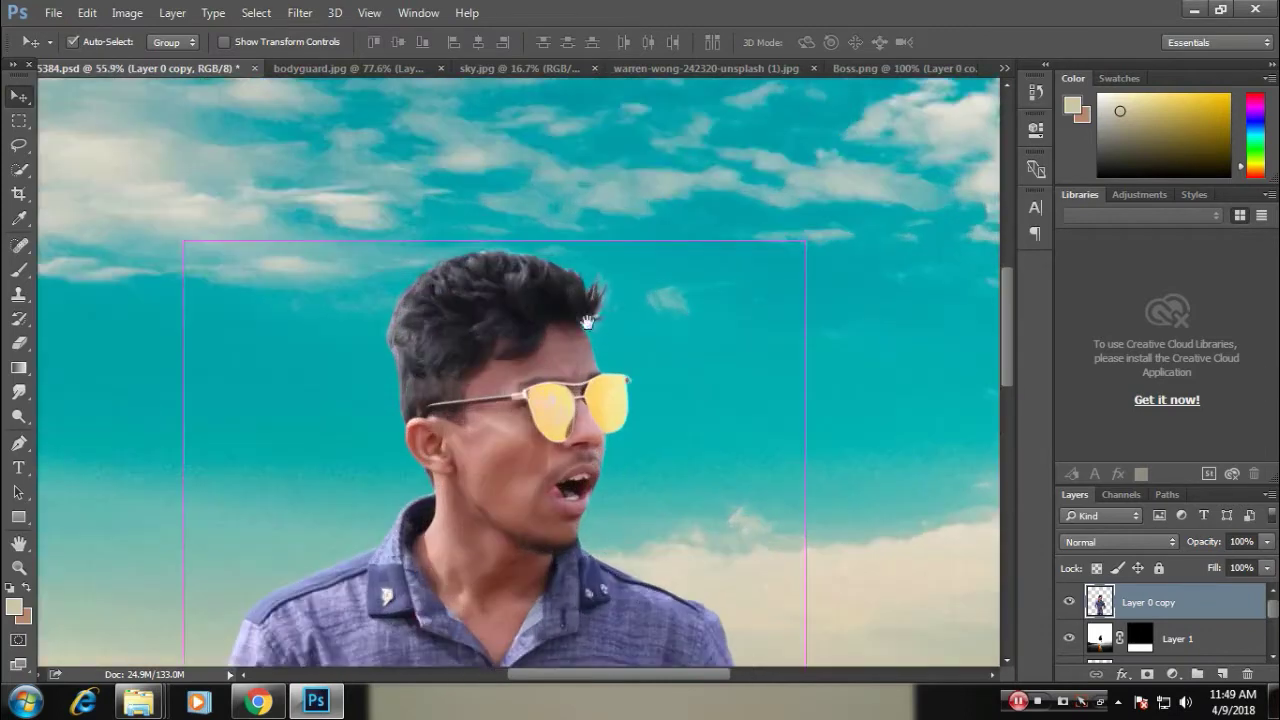
pyautogui.hotkey('shift', 'r')
# - Set the Smudge brush to 40 px with 68% strength
pyautogui.rightClick(503, 306)
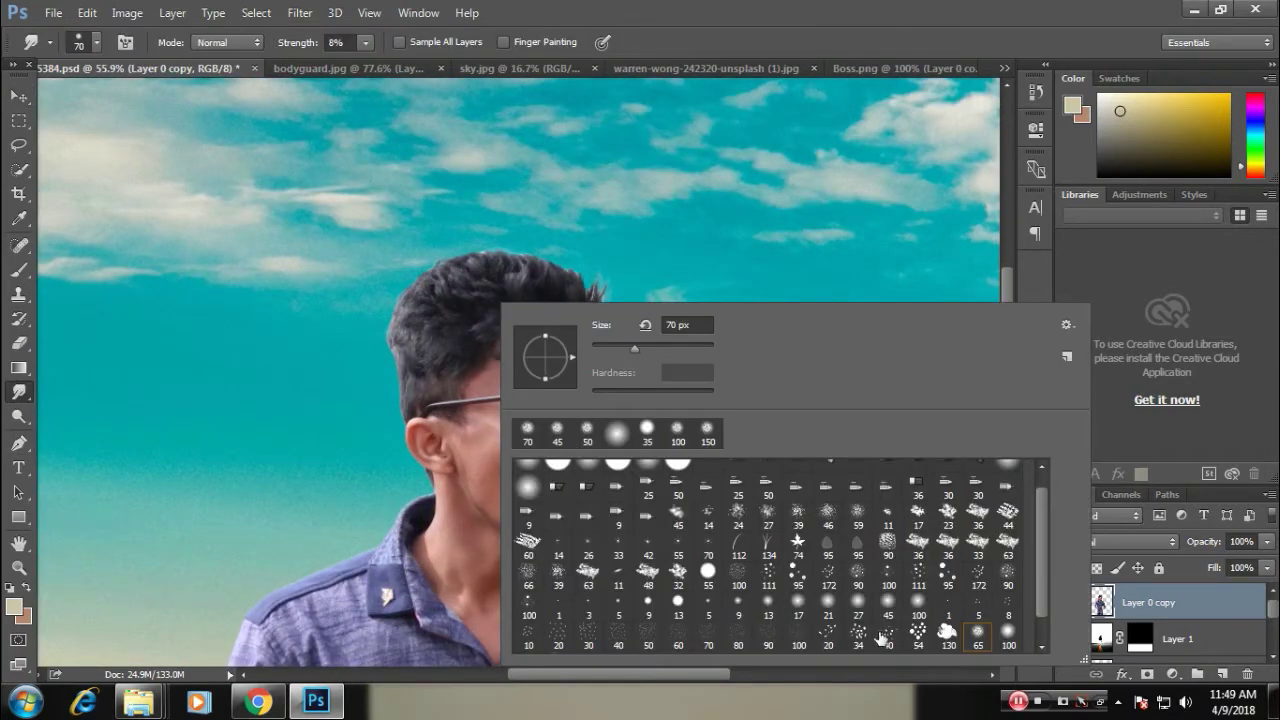
pyautogui.click(888, 641)
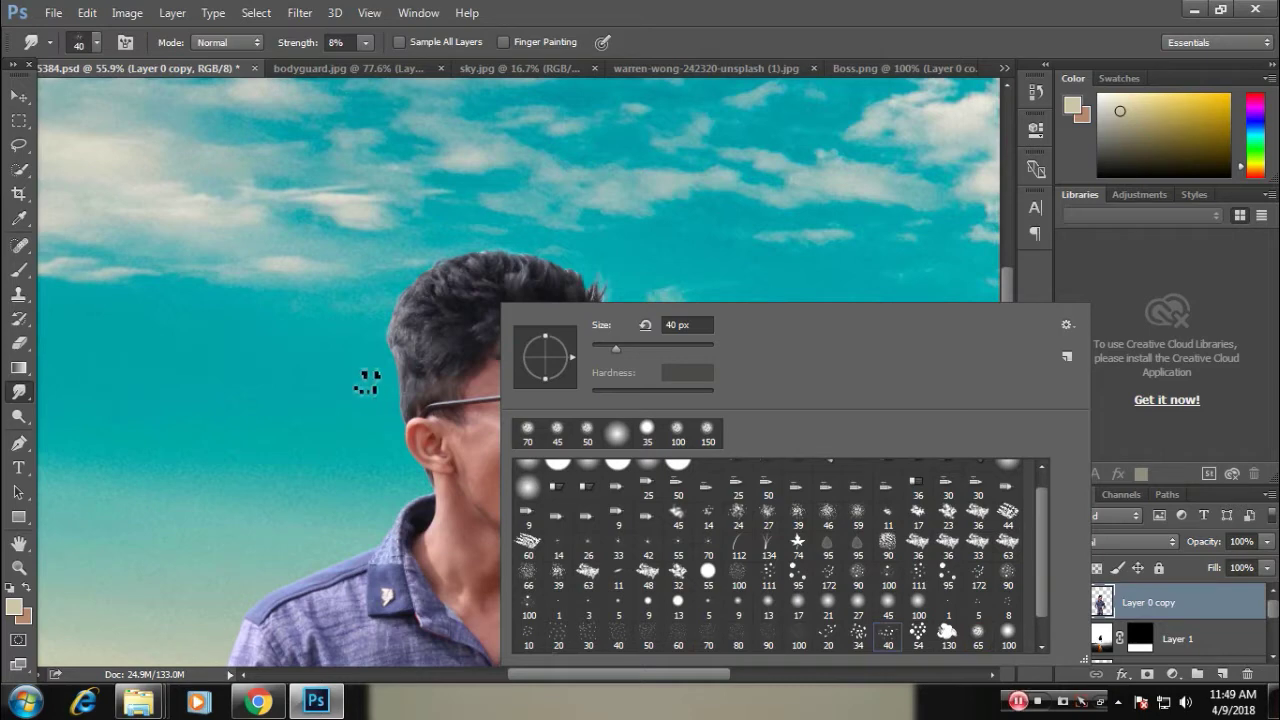
pyautogui.click(702, 14)
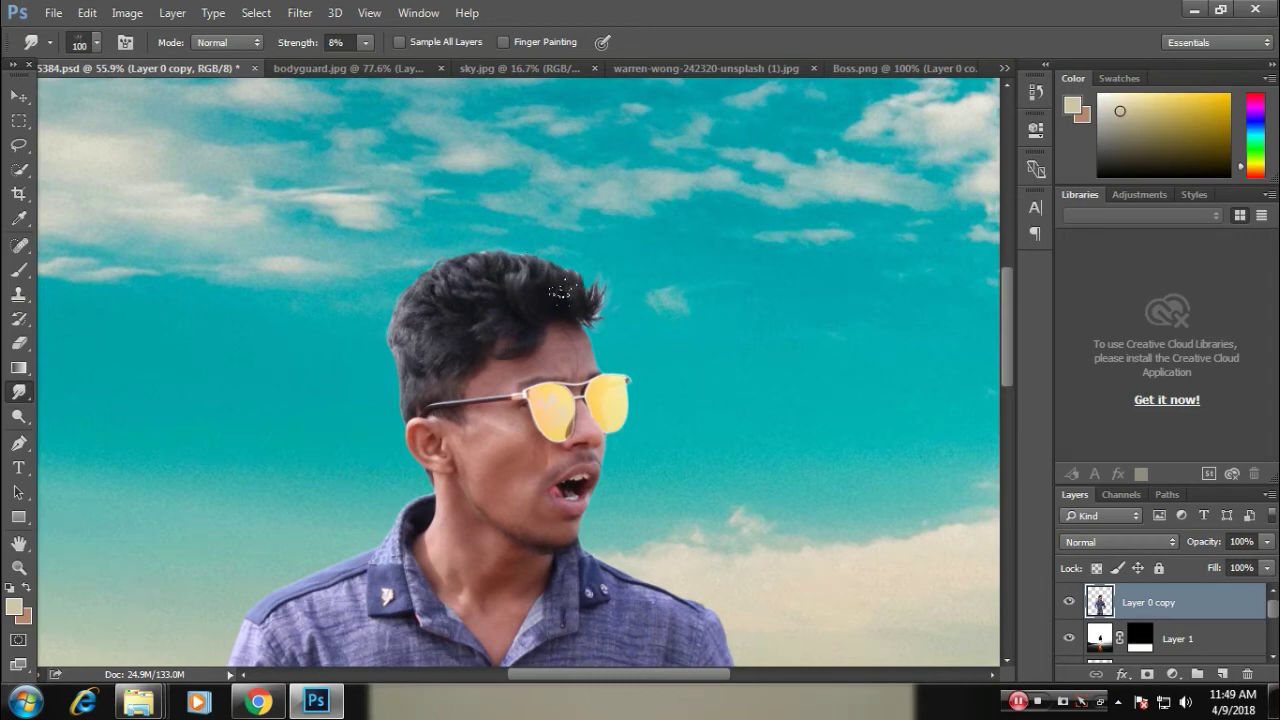
pyautogui.scroll(2, 560, 291)
pyautogui.scroll(1, 566, 312)
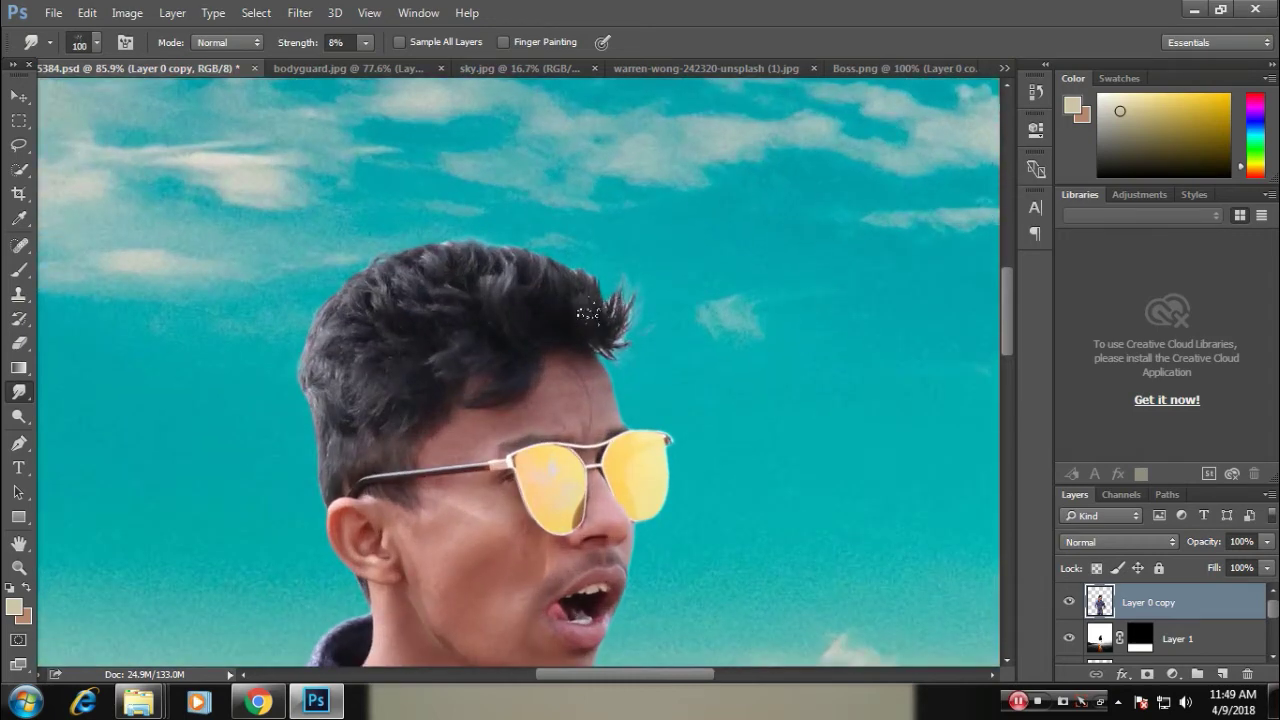
pyautogui.click(363, 46)
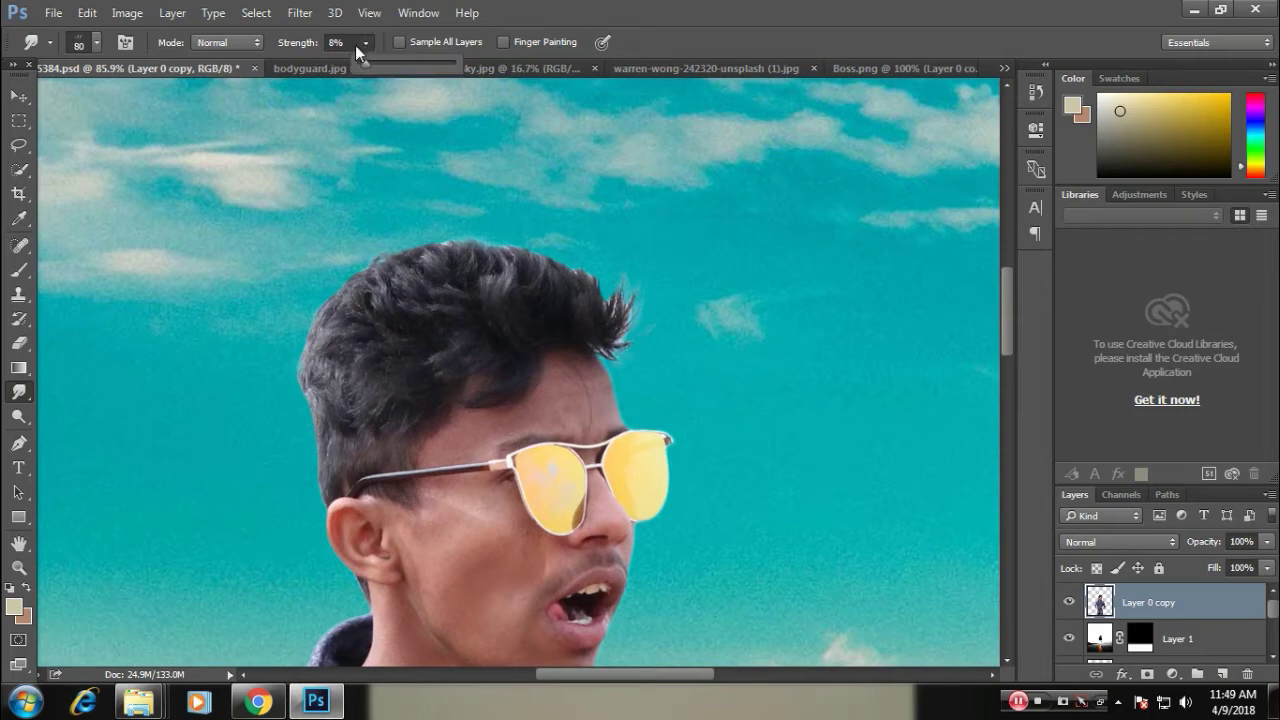
pyautogui.write('68')
pyautogui.press('Return')
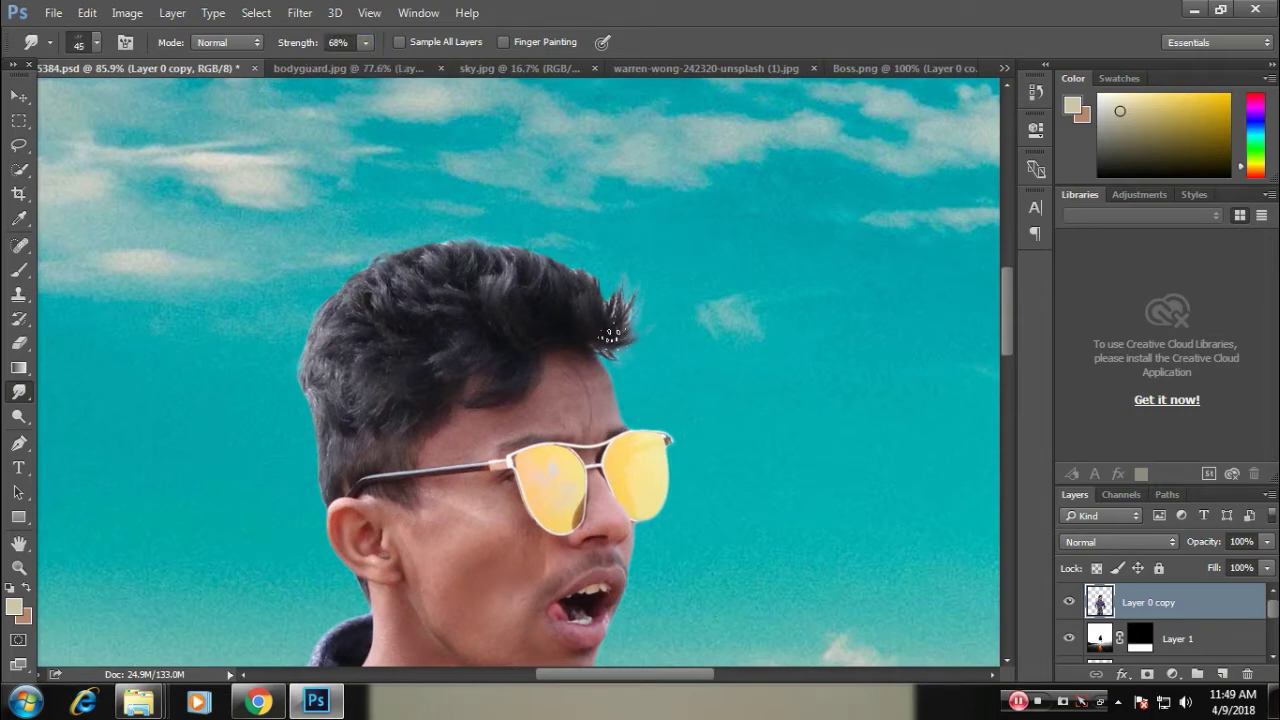
# - Smudge the hair spikes, crown and side edges softly into the teal sky
pyautogui.moveTo(612, 333); pyautogui.dragTo(596, 328)
pyautogui.press(']')
pyautogui.press(']')
pyautogui.press(']')
pyautogui.moveTo(650, 369); pyautogui.dragTo(355, 280)
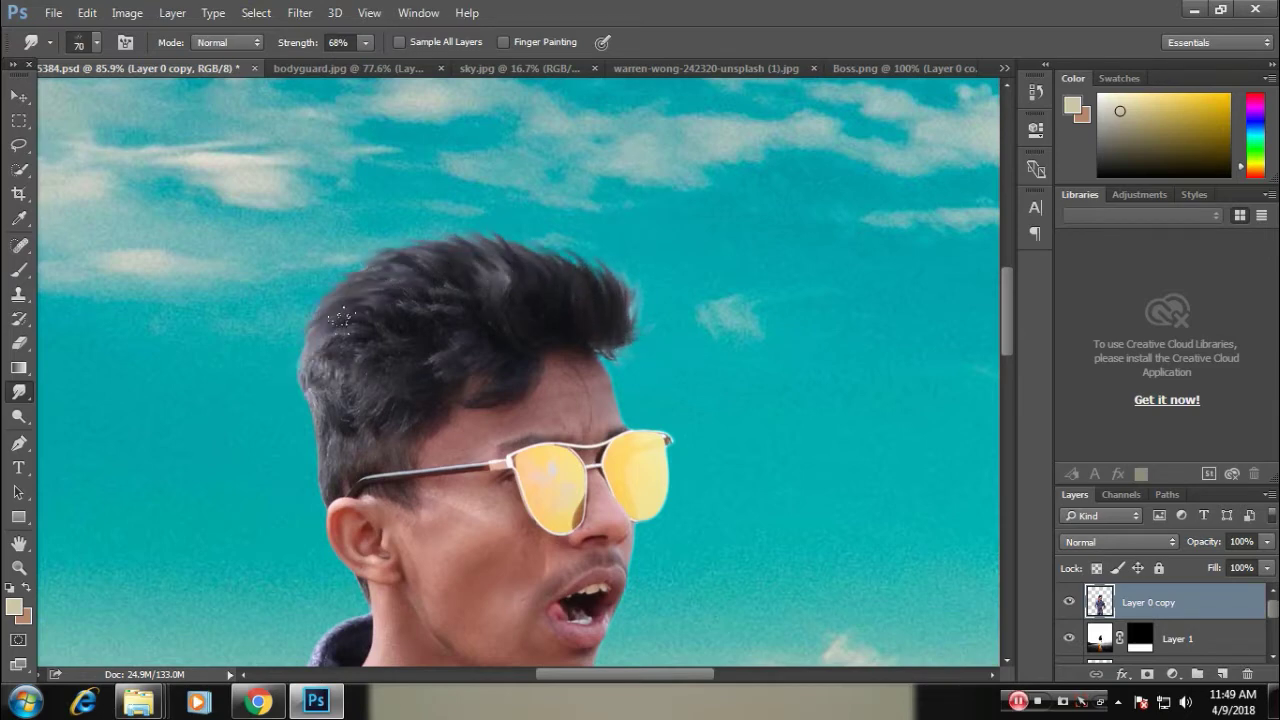
pyautogui.moveTo(345, 290); pyautogui.dragTo(305, 451)
pyautogui.moveTo(325, 338)
pyautogui.mouseDown()
pyautogui.moveTo(591, 330)
pyautogui.moveTo(568, 338)
pyautogui.moveTo(615, 352)
pyautogui.mouseUp()
pyautogui.scroll(-2, 609, 366)
pyautogui.scroll(3, 609, 366)
pyautogui.moveTo(640, 470)
pyautogui.mouseDown()
pyautogui.moveTo(627, 411)
pyautogui.moveTo(500, 322)
pyautogui.mouseUp()
pyautogui.scroll(-2, 470, 320)
pyautogui.moveTo(286, 449); pyautogui.dragTo(323, 413)
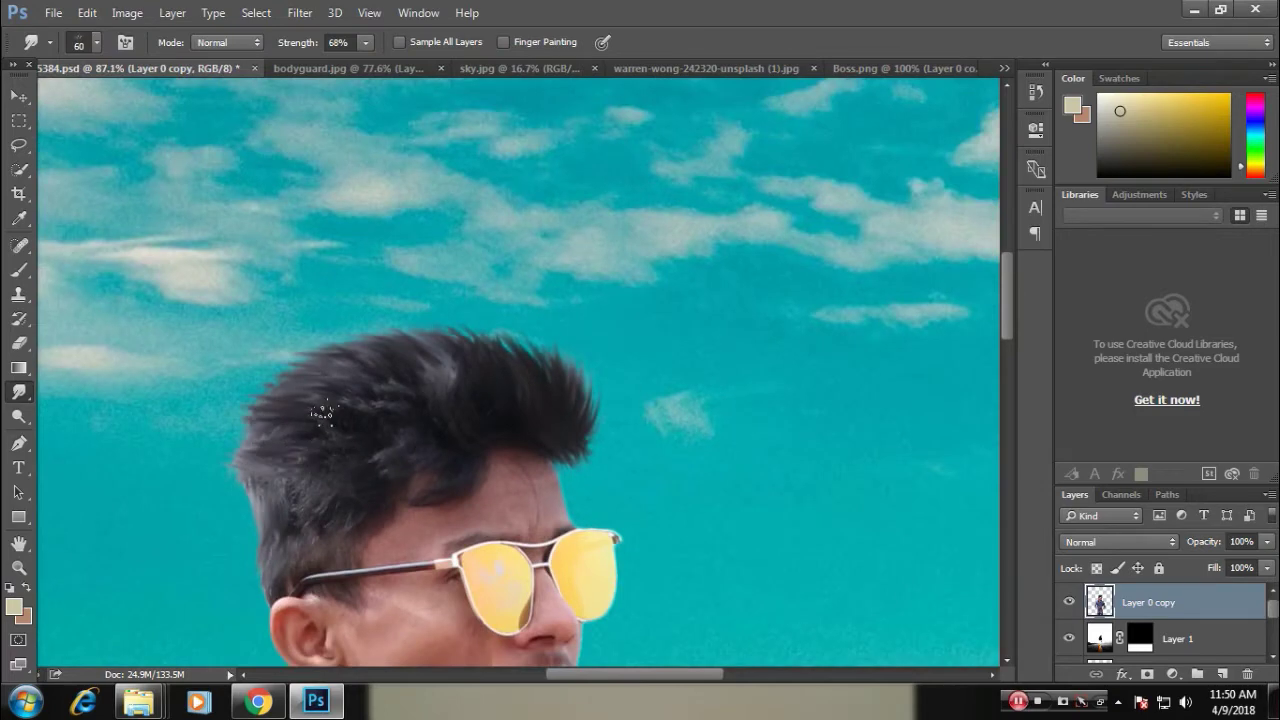
pyautogui.scroll(-2, 520, 458)
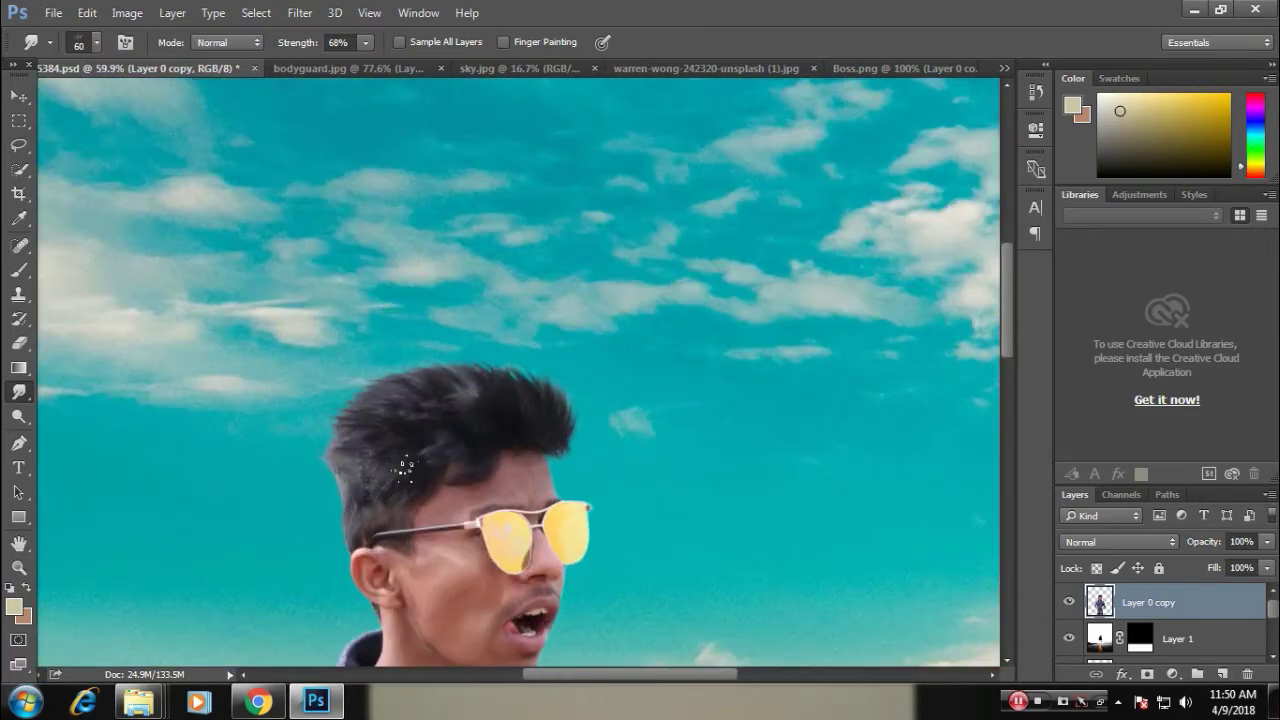
pyautogui.scroll(-2, 387, 493)
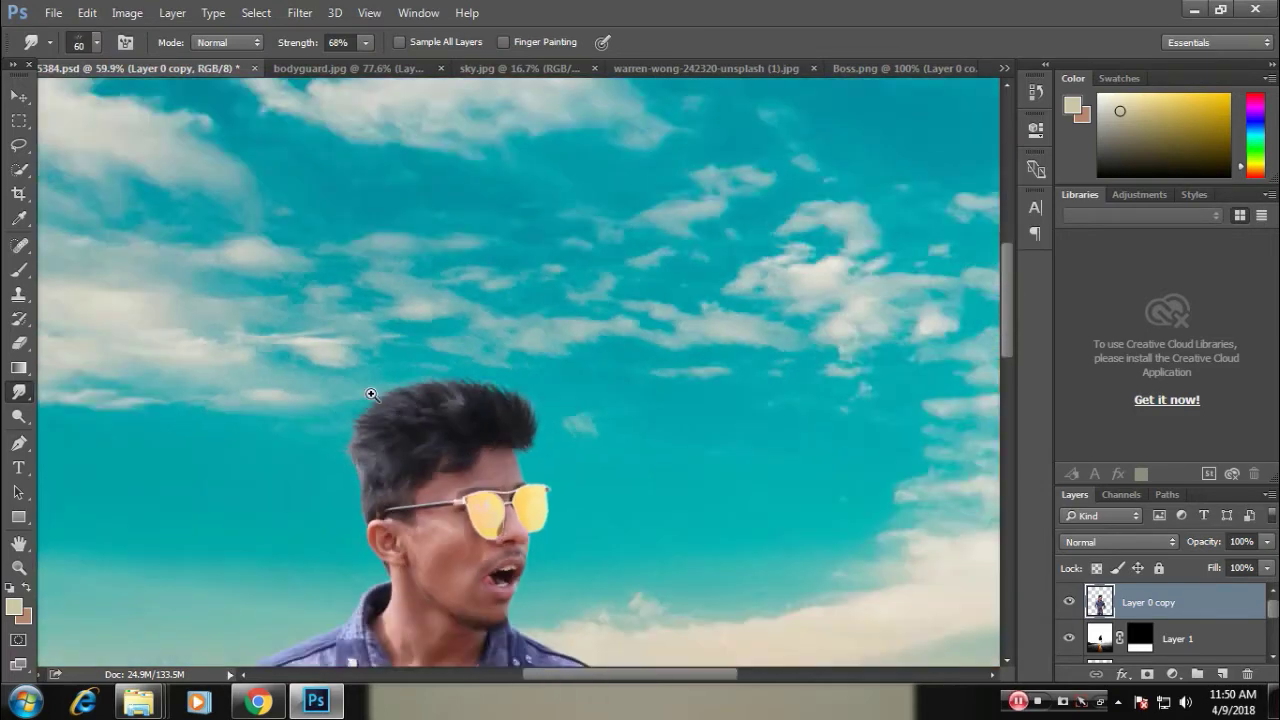
pyautogui.scroll(-2, 371, 394)
pyautogui.scroll(-1, 466, 428)
# - With the Move tool, shift things so the subject's lower body comes into view
pyautogui.click(19, 96)
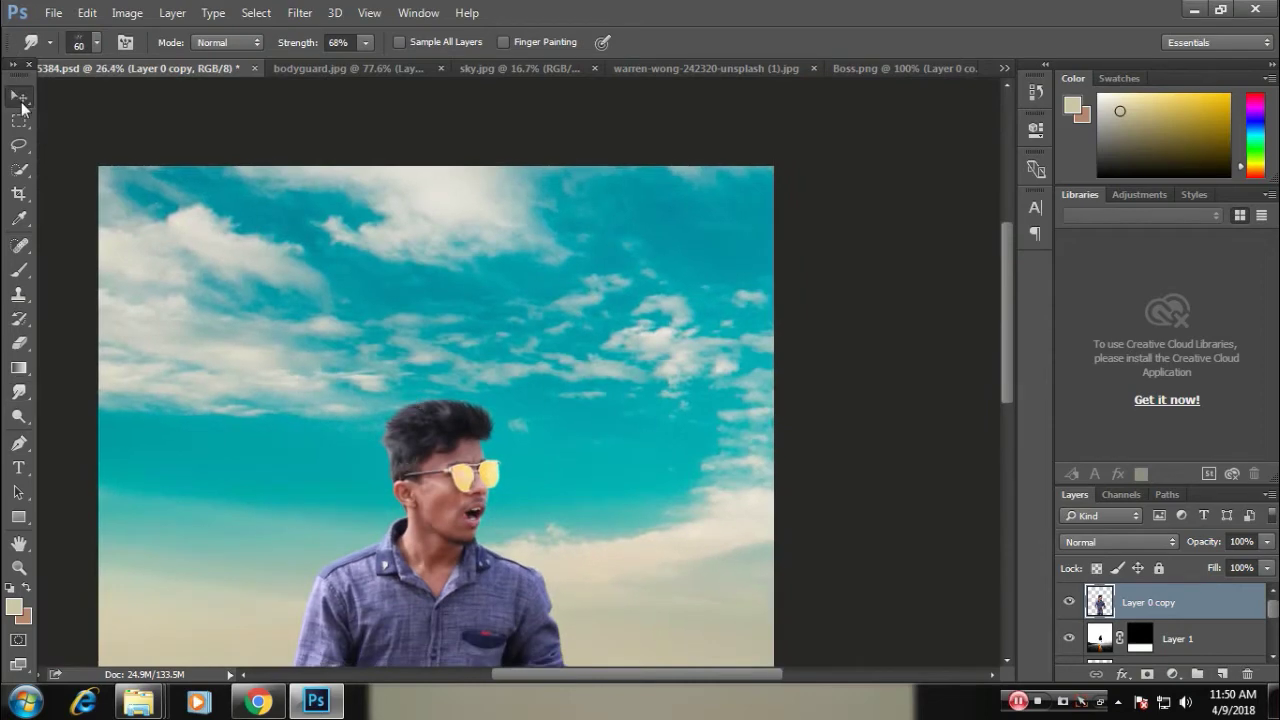
pyautogui.moveTo(540, 430)
pyautogui.mouseDown()
pyautogui.moveTo(528, 286)
pyautogui.moveTo(580, 297)
pyautogui.moveTo(685, 356)
pyautogui.mouseUp()
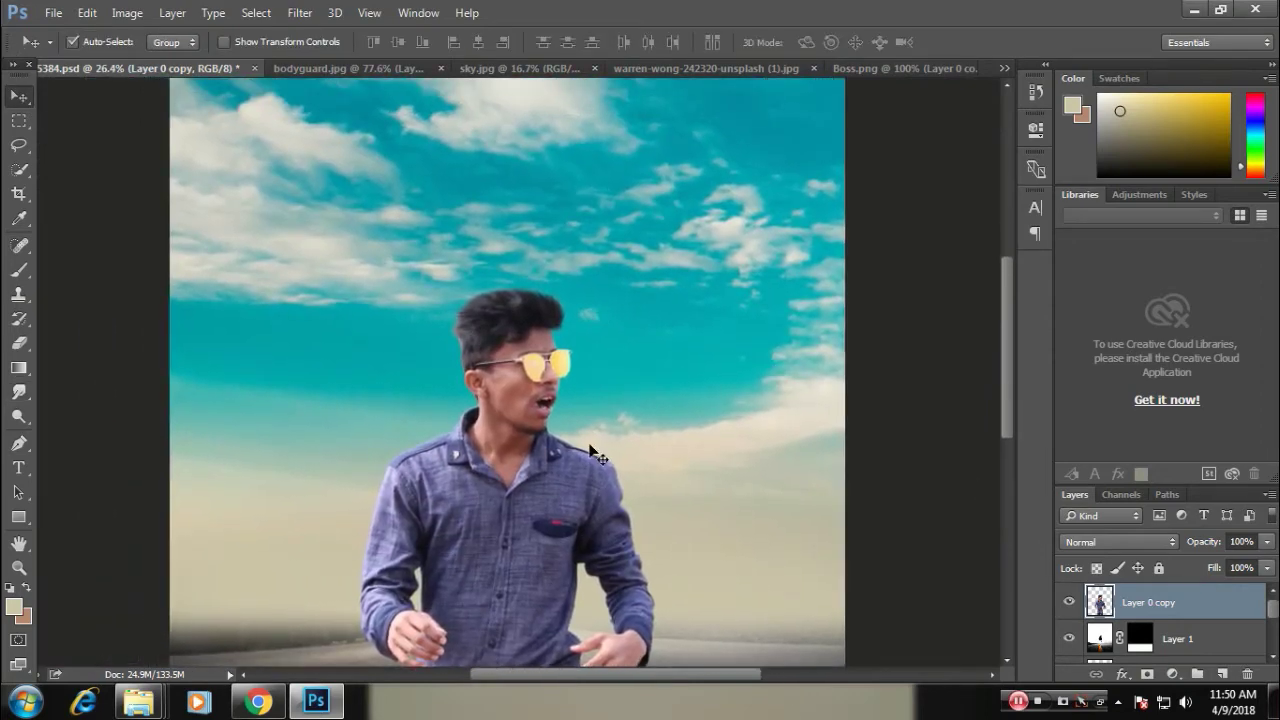
pyautogui.scroll(-3, 600, 385)
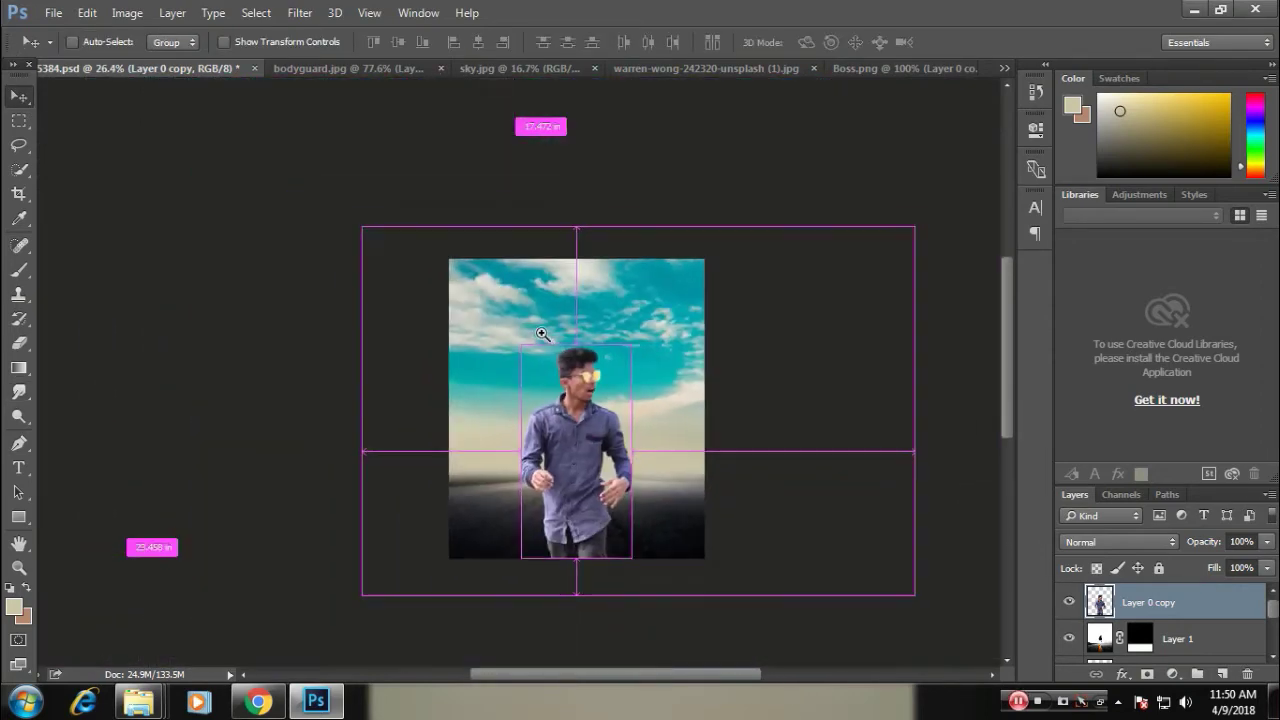
pyautogui.scroll(2, 590, 362)
pyautogui.scroll(2, 590, 362)
pyautogui.scroll(-2, 590, 362)
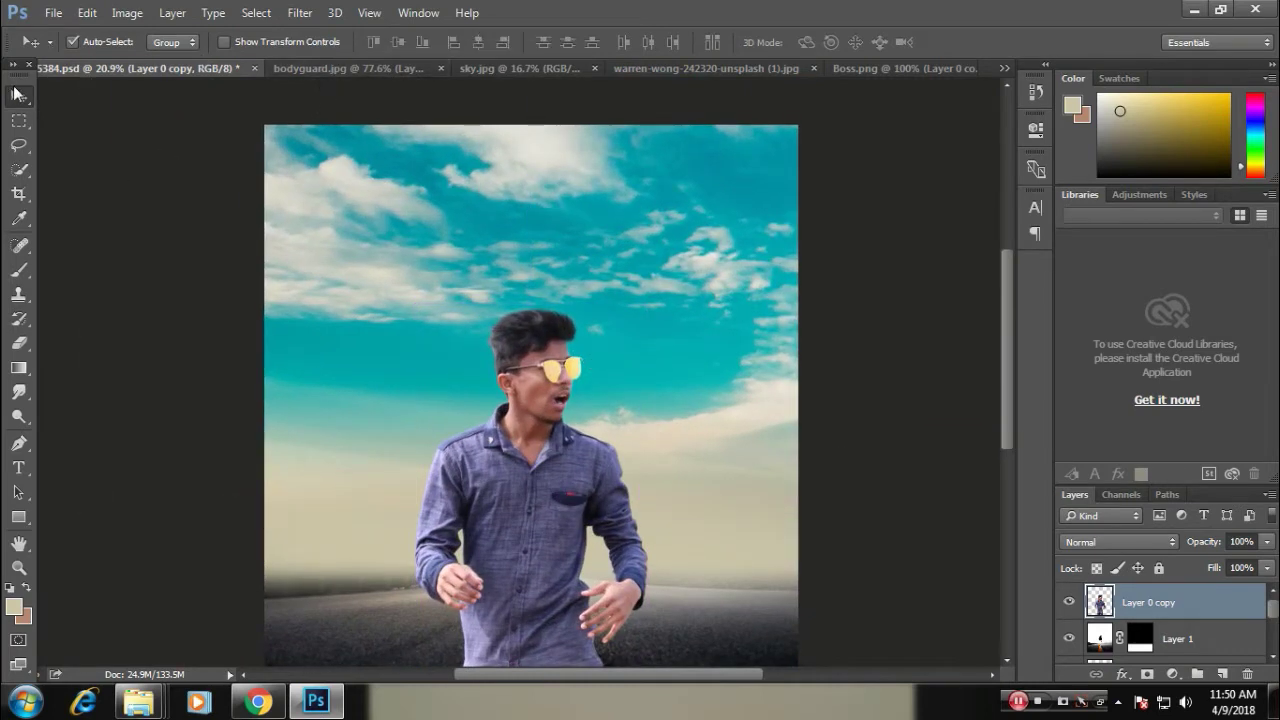
# - In Camera Raw on the sky layer, set vibrance +39, contrast +17, and adjust highlights, blacks and shadows
pyautogui.click(397, 212)
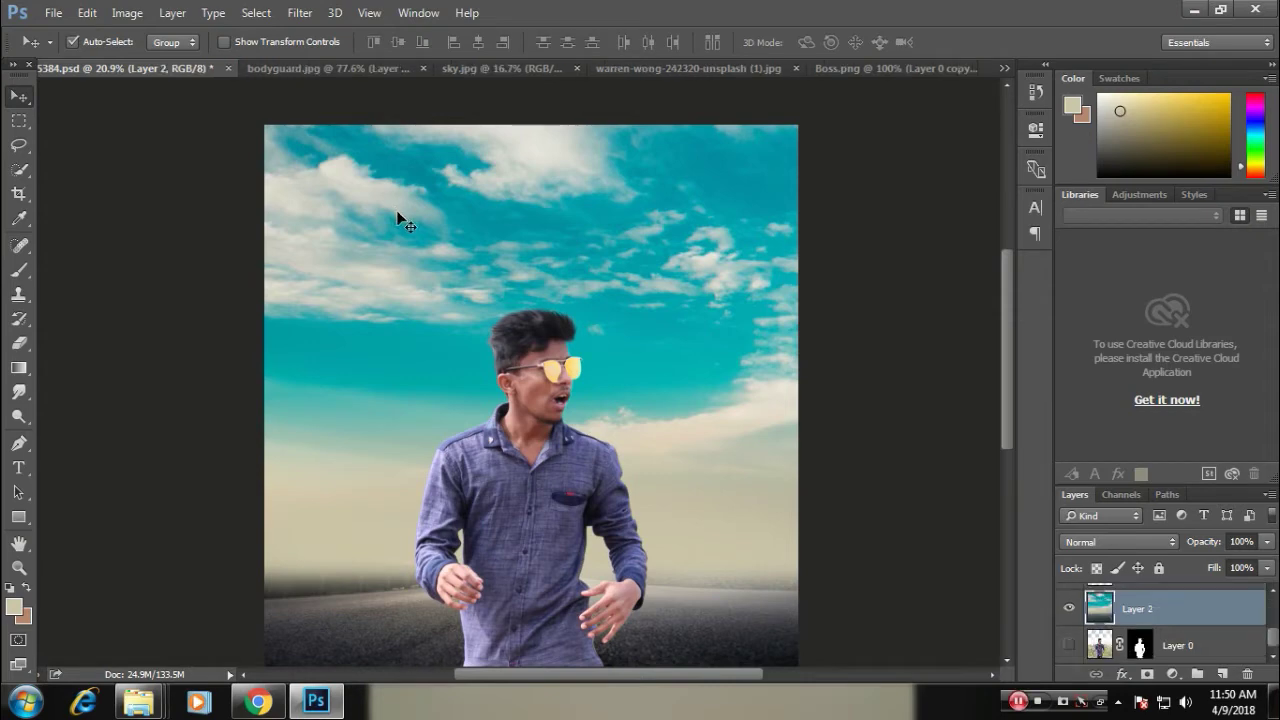
pyautogui.click(300, 13)
pyautogui.press('Escape')
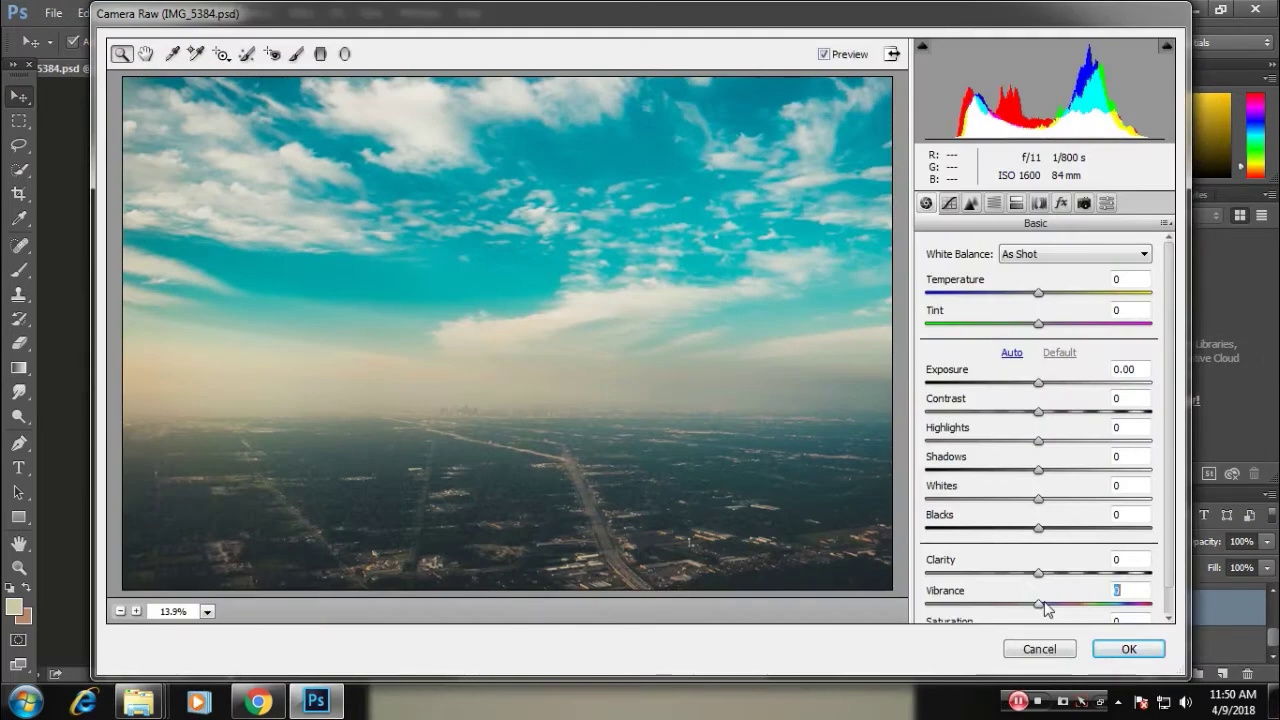
pyautogui.moveTo(1046, 608); pyautogui.dragTo(1090, 607)
pyautogui.moveTo(1038, 411)
pyautogui.mouseDown()
pyautogui.moveTo(1077, 420)
pyautogui.moveTo(1054, 443)
pyautogui.moveTo(1092, 441)
pyautogui.mouseUp()
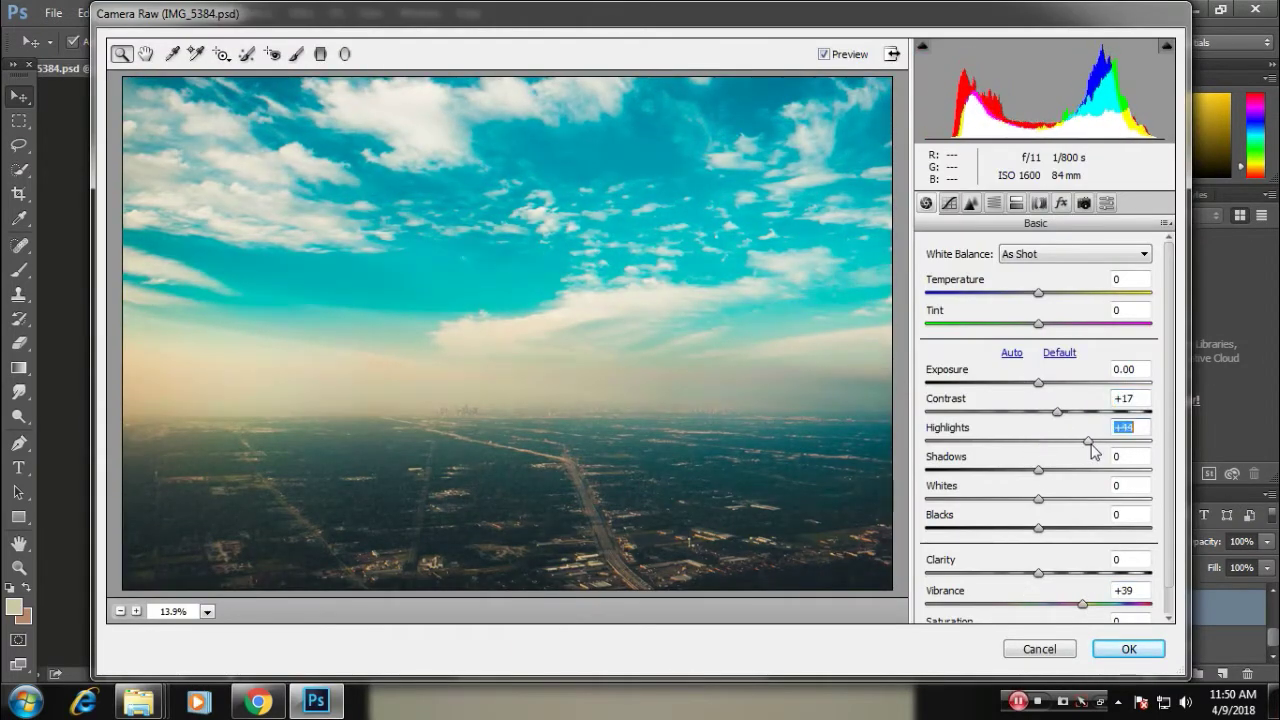
pyautogui.moveTo(1036, 528); pyautogui.dragTo(1014, 534)
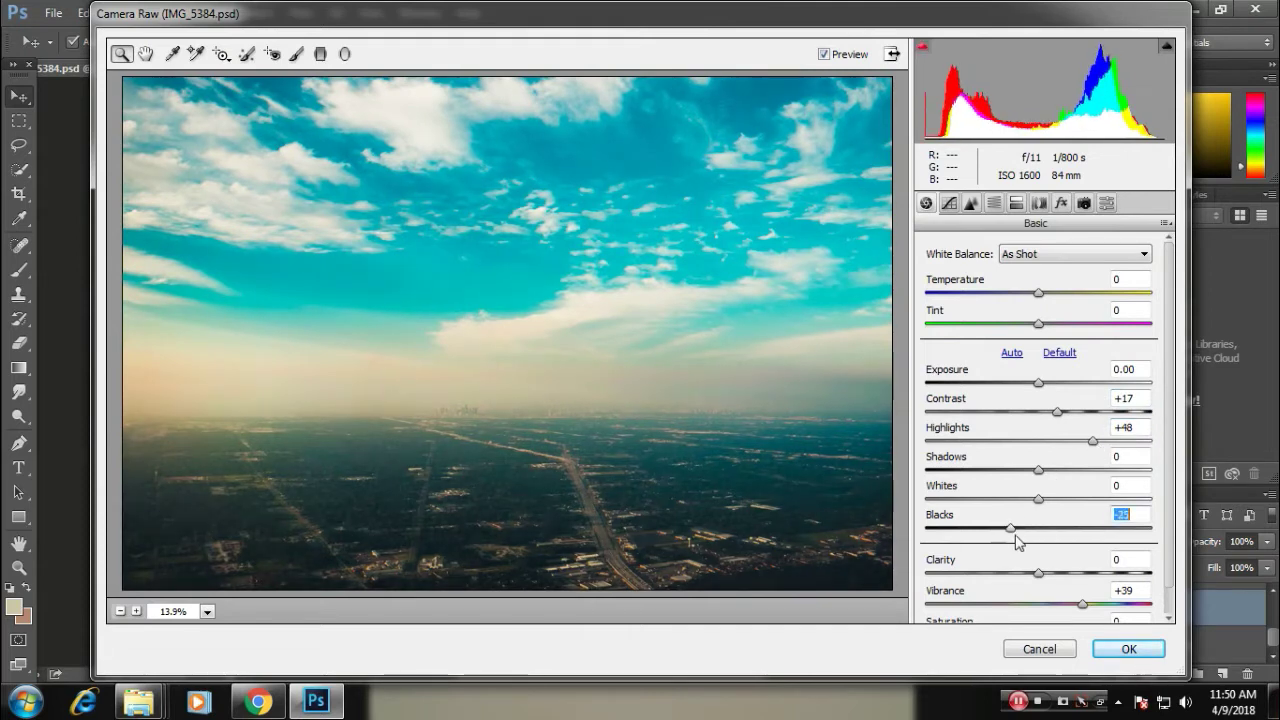
pyautogui.moveTo(1037, 480)
pyautogui.mouseDown()
pyautogui.moveTo(1079, 478)
pyautogui.moveTo(1029, 498)
pyautogui.mouseUp()
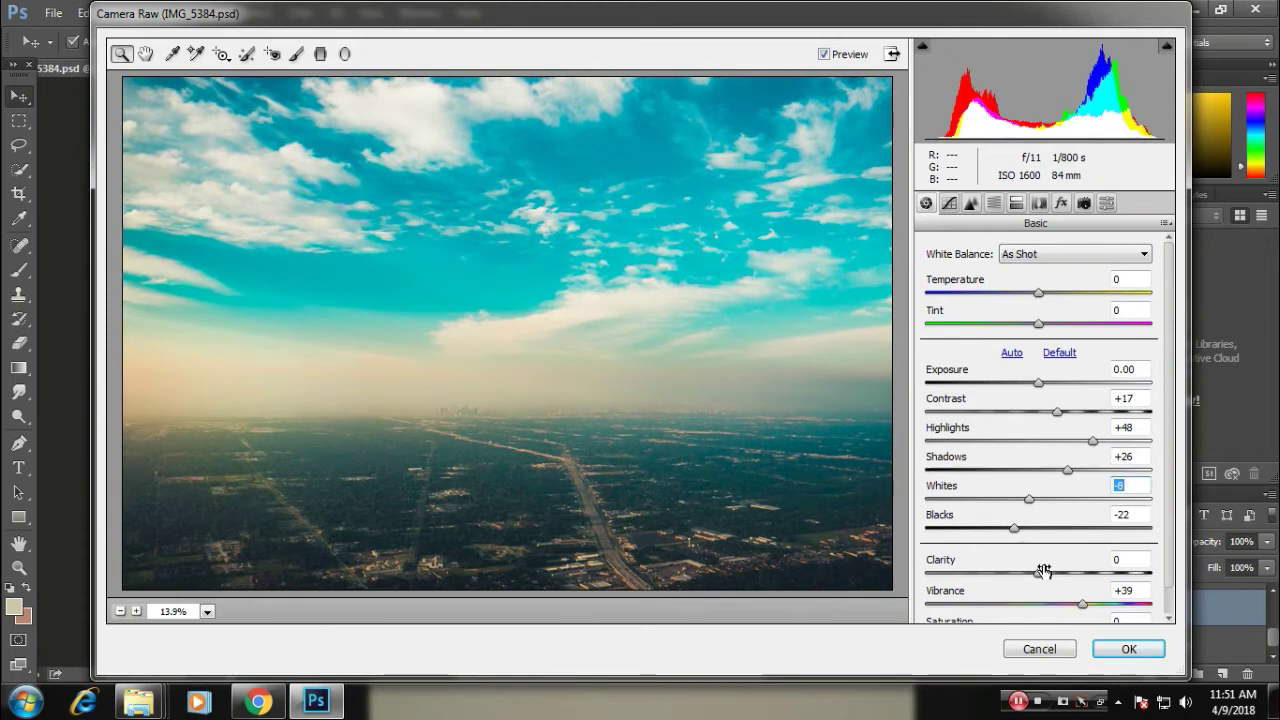
# - Add a little clarity and extra saturation, then apply the Camera Raw grade
pyautogui.moveTo(1038, 572); pyautogui.dragTo(1049, 572)
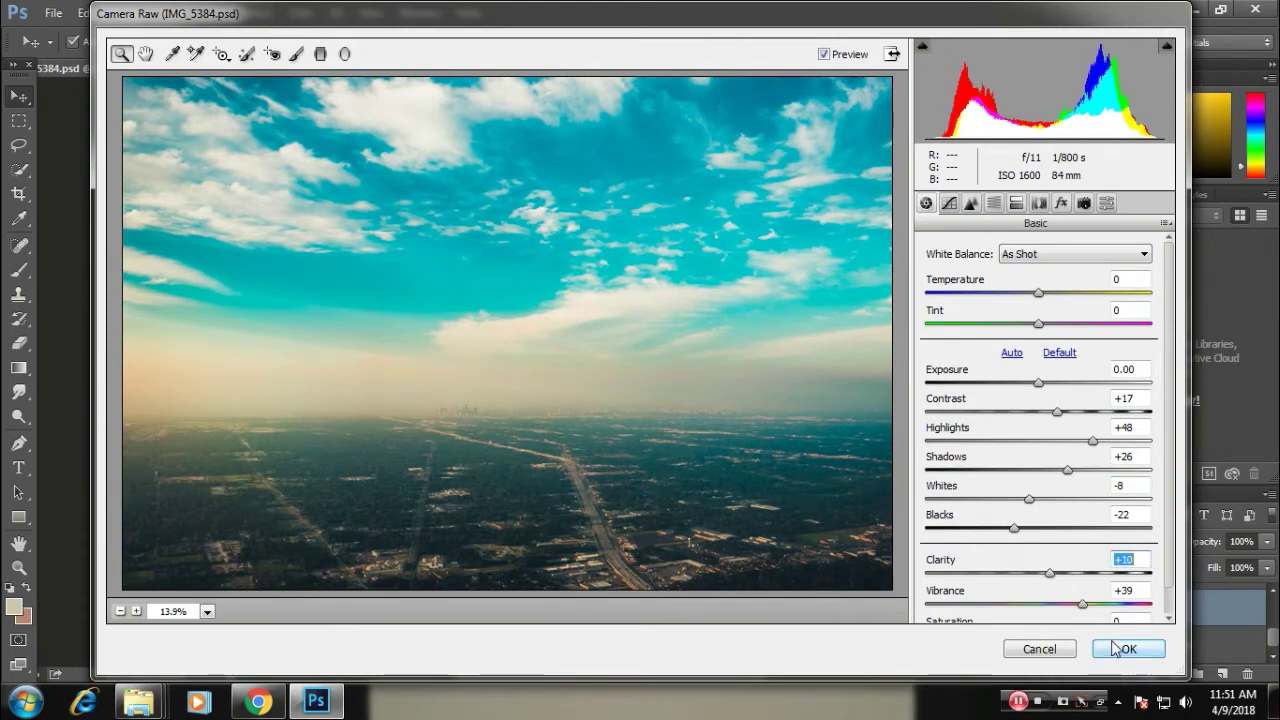
pyautogui.scroll(-1, 1064, 575)
pyautogui.moveTo(1038, 606); pyautogui.dragTo(1078, 606)
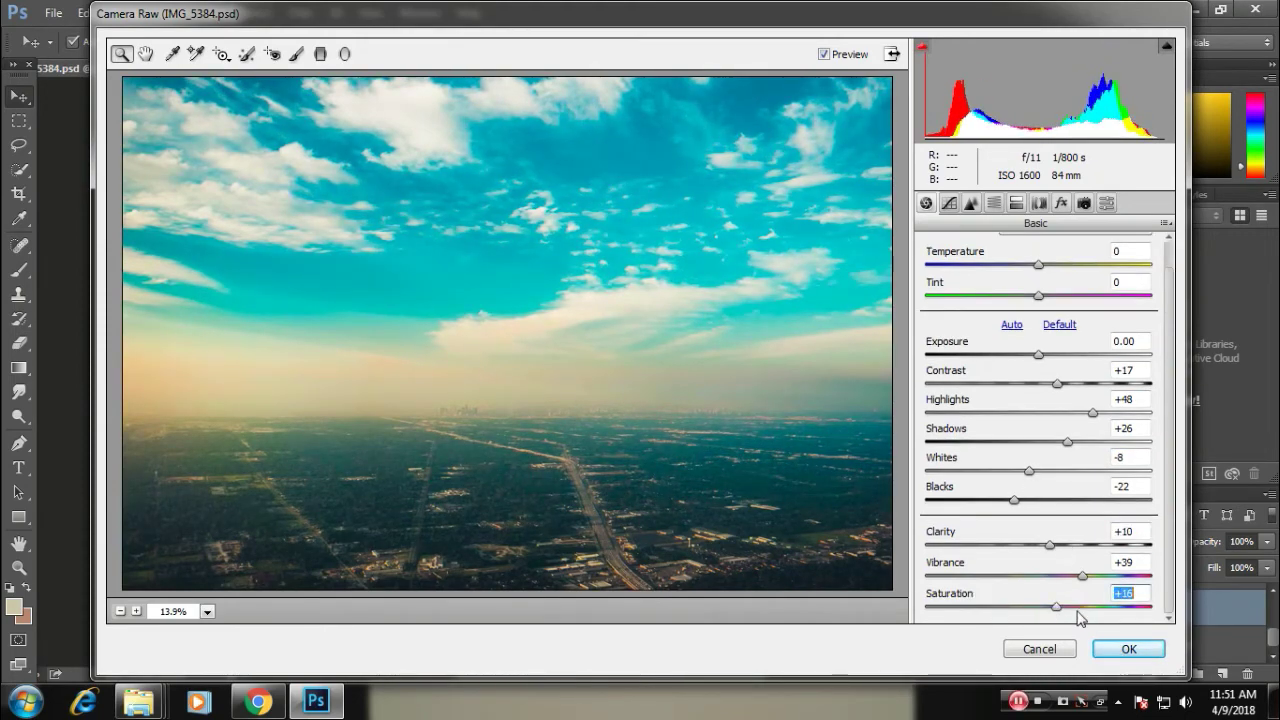
pyautogui.click(1128, 648)
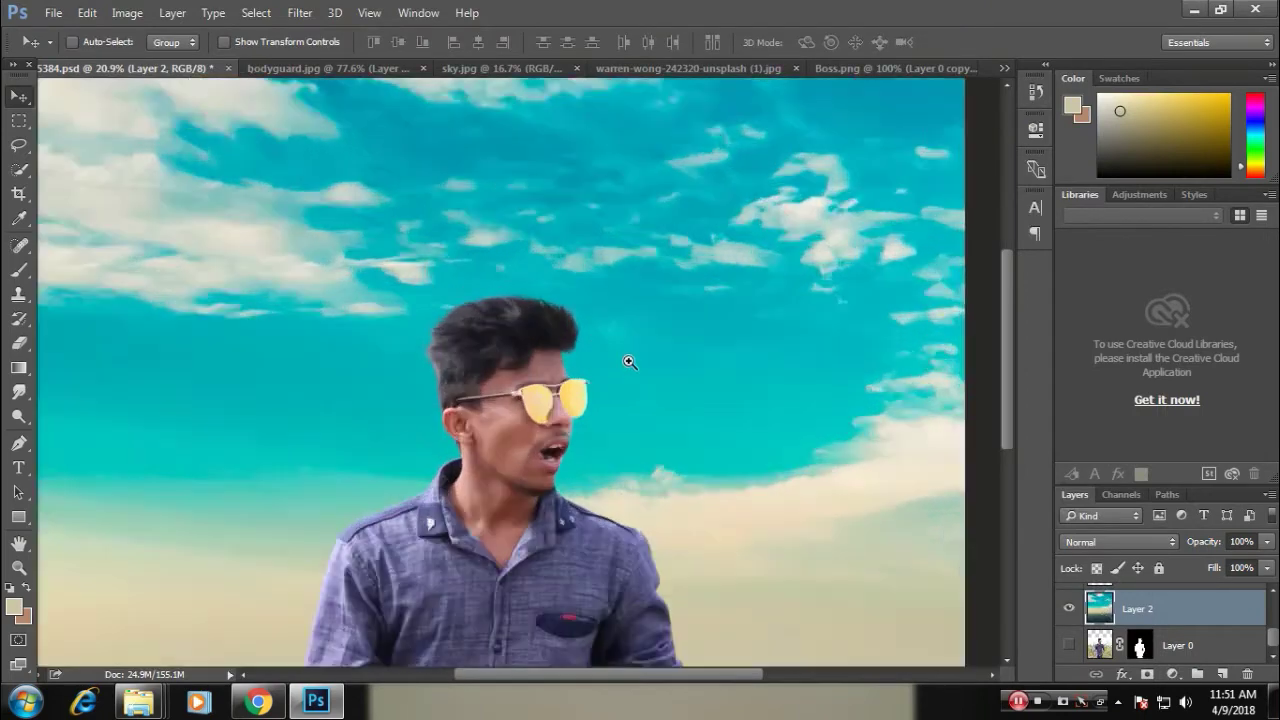
# - Drag the bodyguards photo into the poster and scale it up behind the man
pyautogui.scroll(3, 590, 340)
pyautogui.scroll(-2, 600, 335)
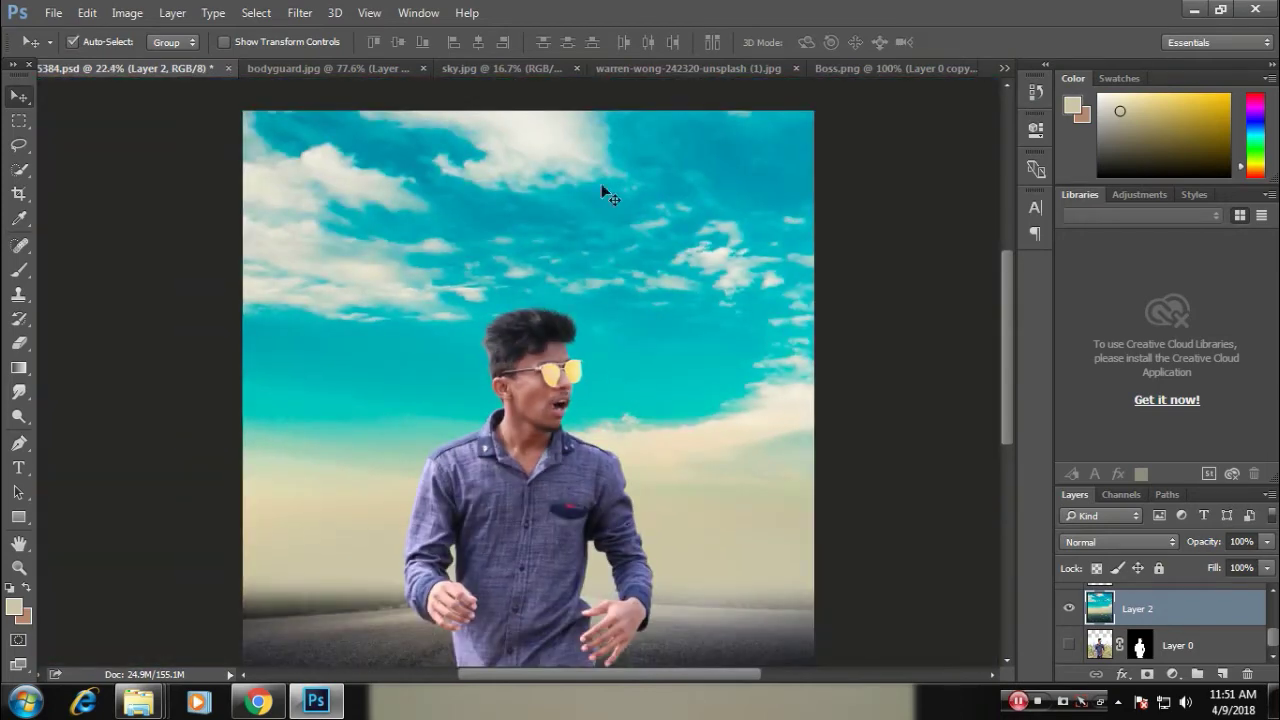
pyautogui.scroll(-2, 587, 268)
pyautogui.scroll(2, 608, 334)
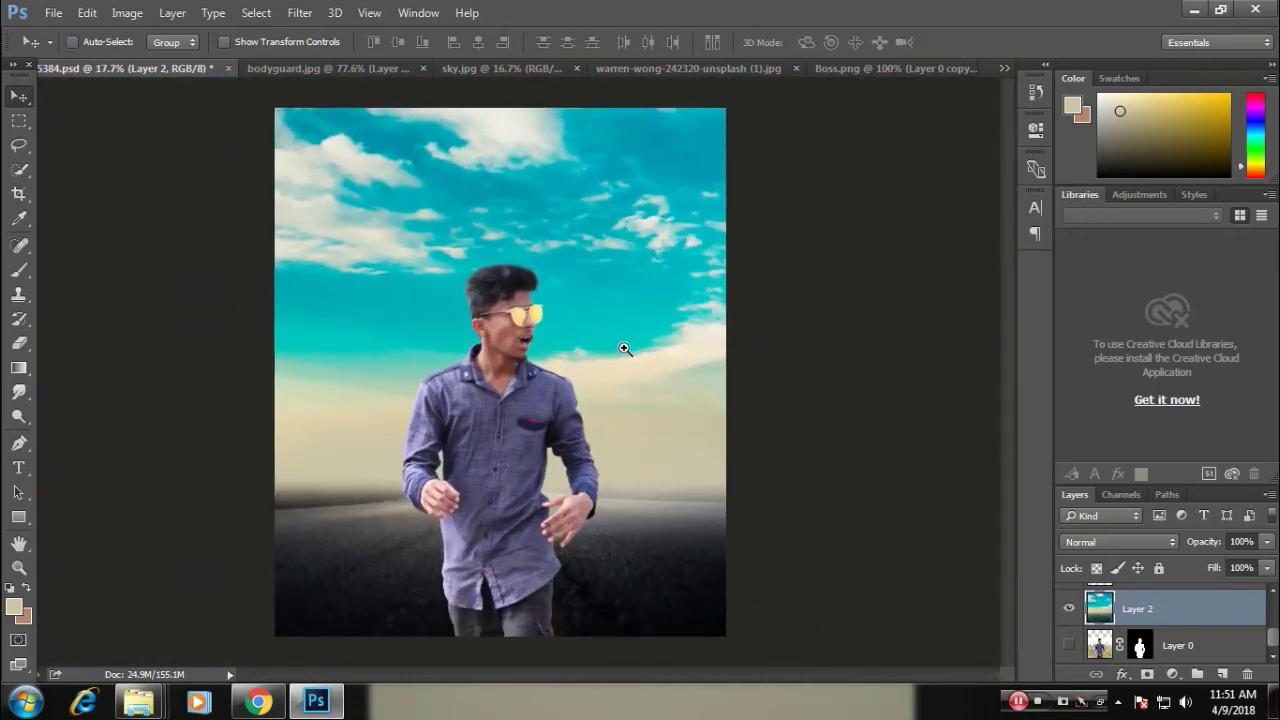
pyautogui.click(371, 70)
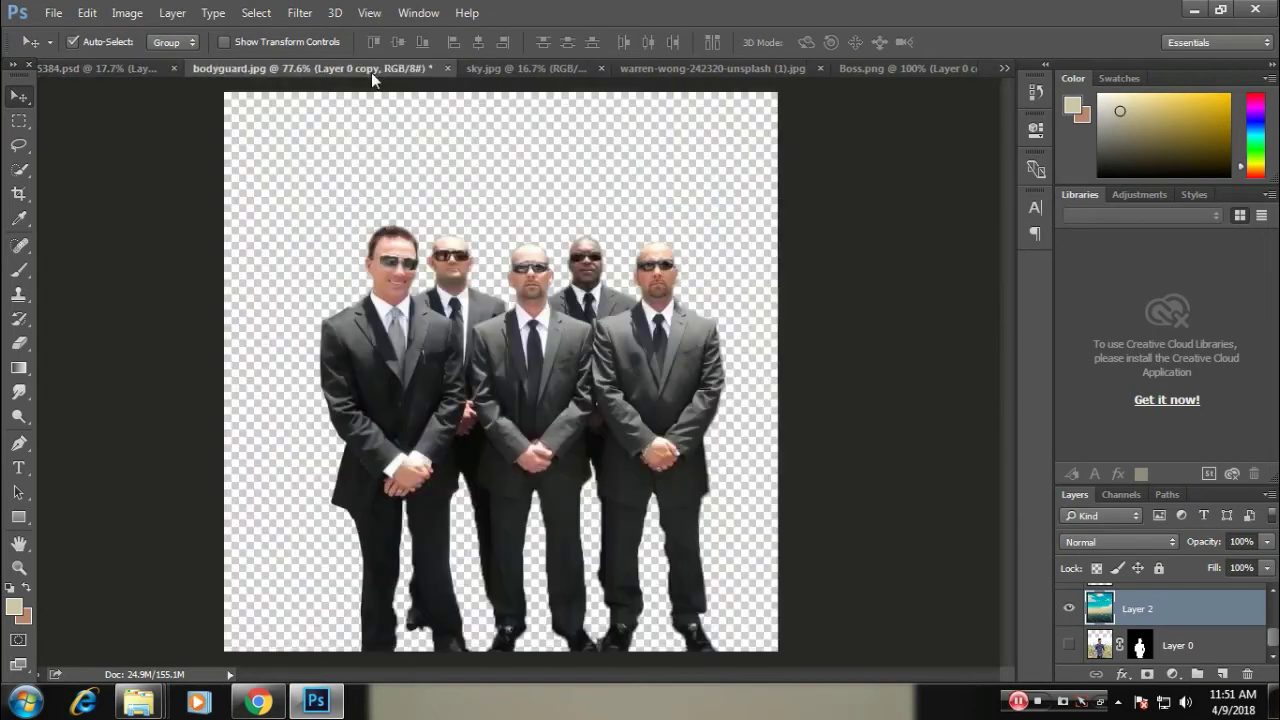
pyautogui.moveTo(578, 300)
pyautogui.mouseDown()
pyautogui.moveTo(147, 67)
pyautogui.moveTo(462, 392)
pyautogui.mouseUp()
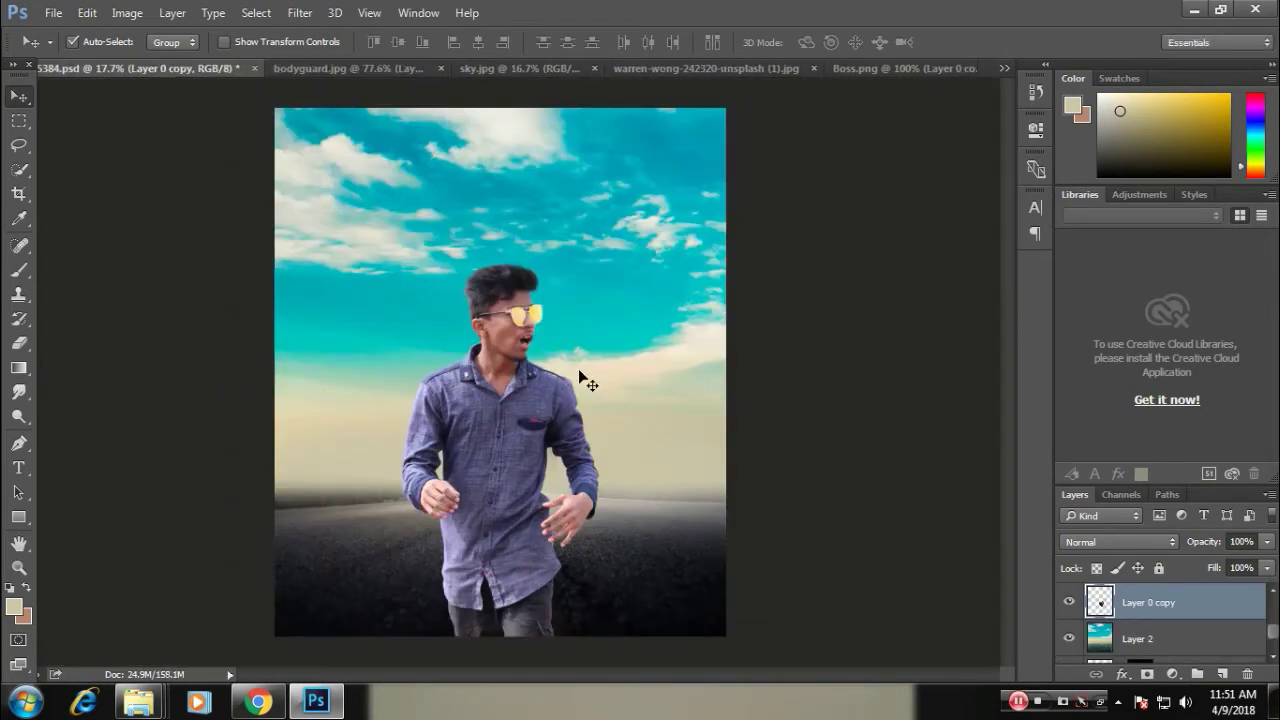
pyautogui.press('ctrl')
pyautogui.hotkey('ctrl', 't')
pyautogui.moveTo(577, 375); pyautogui.dragTo(710, 226)
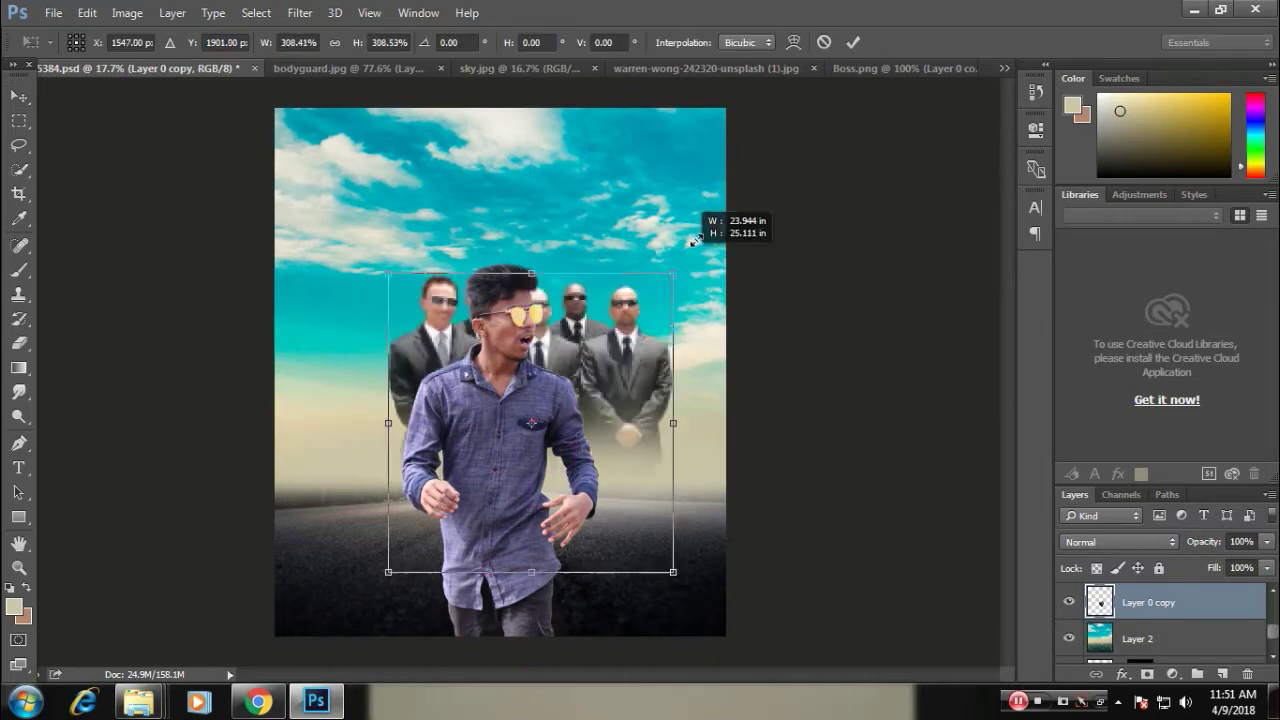
pyautogui.moveTo(591, 318); pyautogui.dragTo(560, 381)
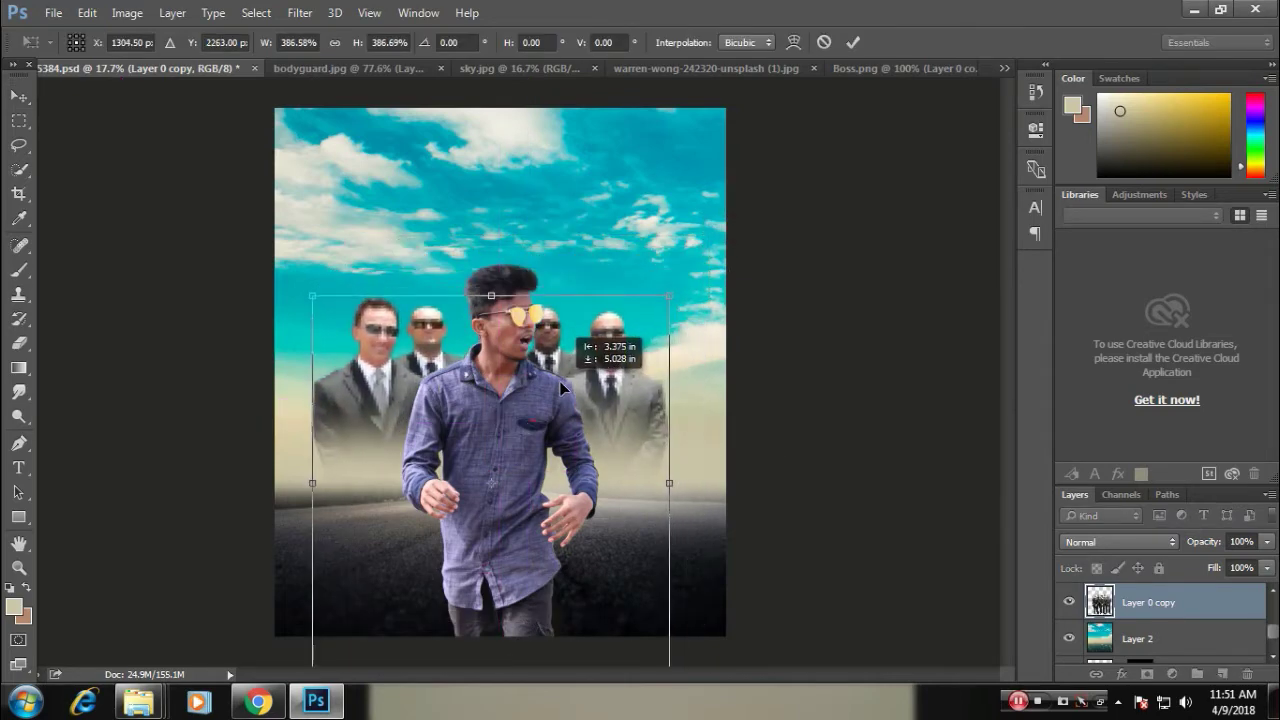
pyautogui.press('Return')
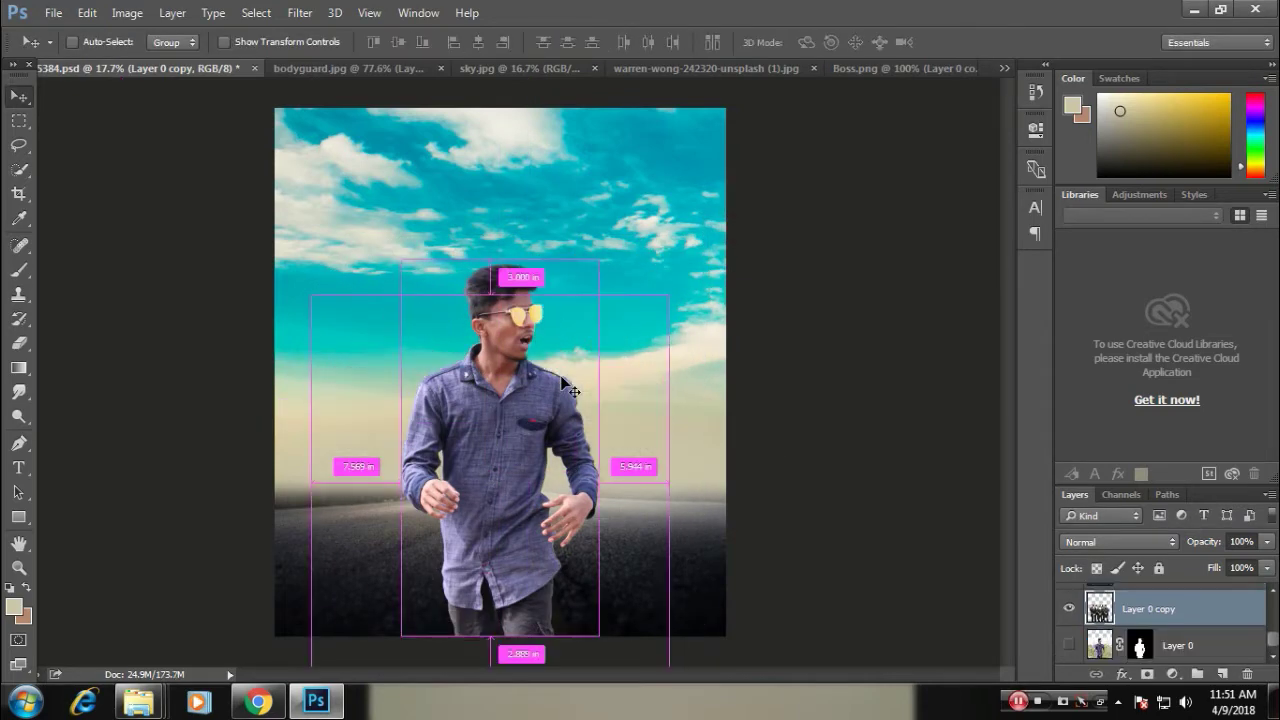
# - Undo the accidental extra layer and reposition the bodyguards, enlarging them slightly
pyautogui.hotkey('ctrl', 'z')
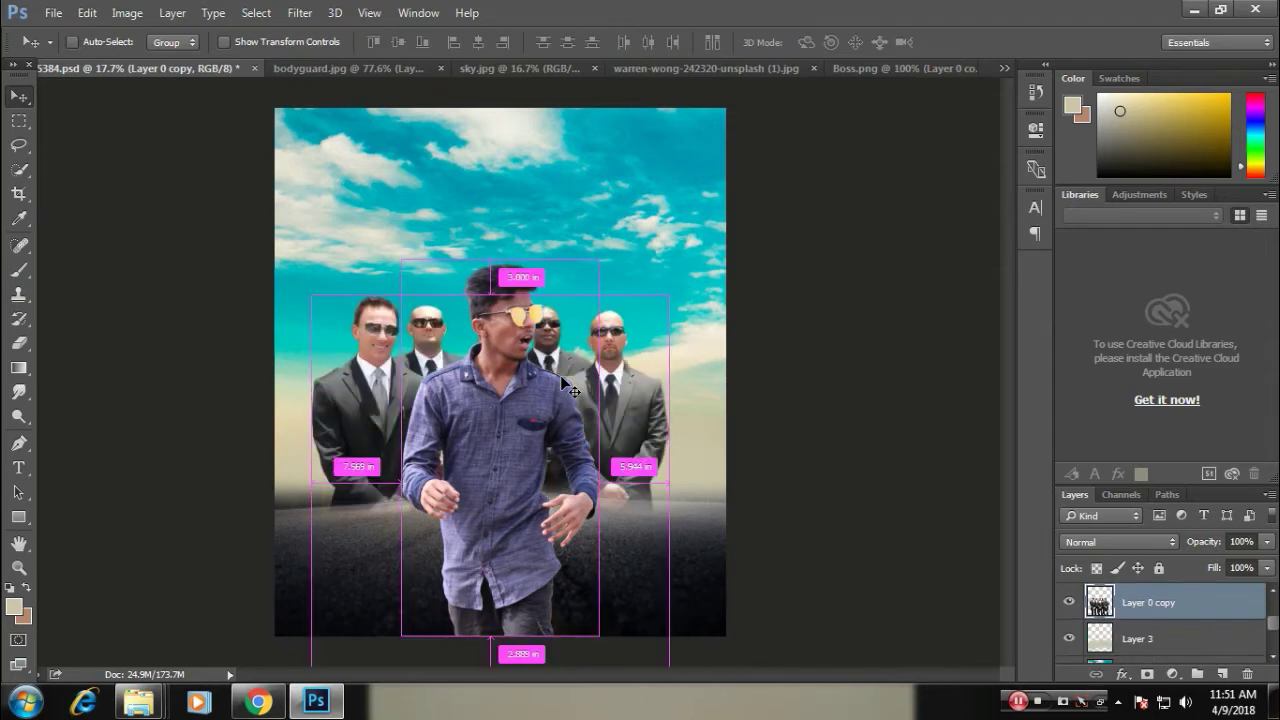
pyautogui.hotkey('ctrl', 'z')
pyautogui.moveTo(645, 352); pyautogui.dragTo(605, 428)
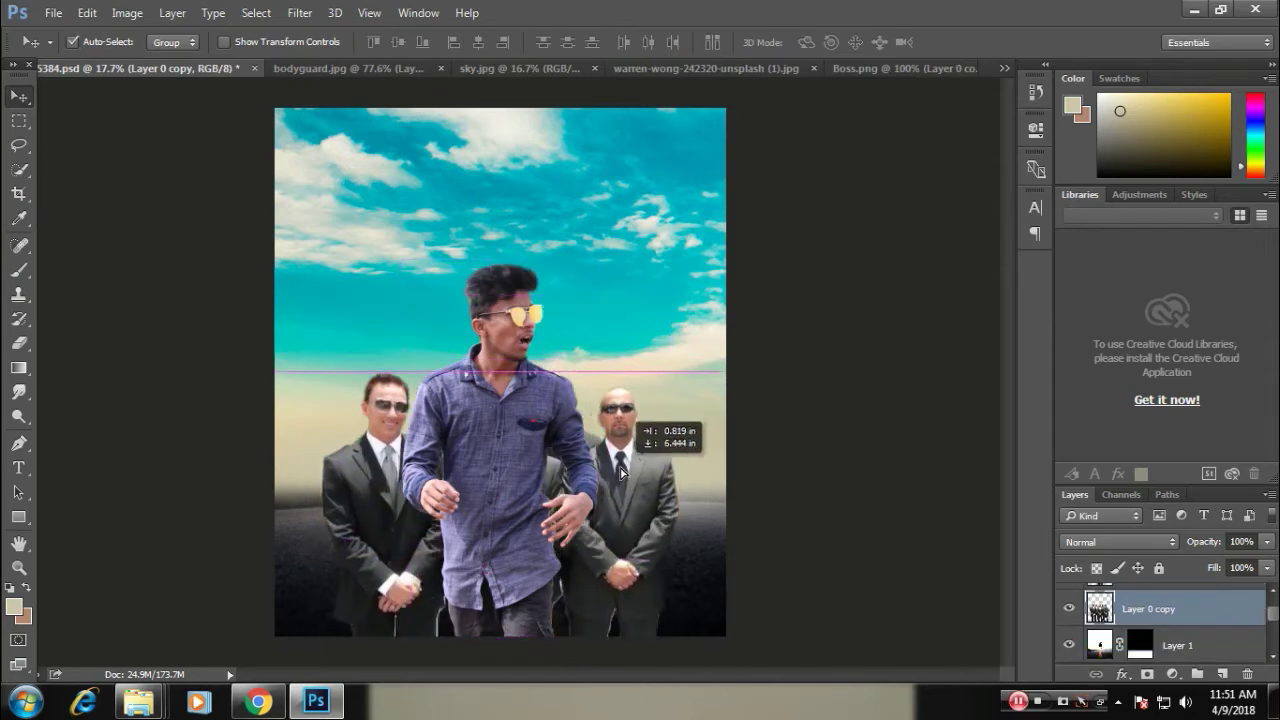
pyautogui.hotkey('ctrl', 't')
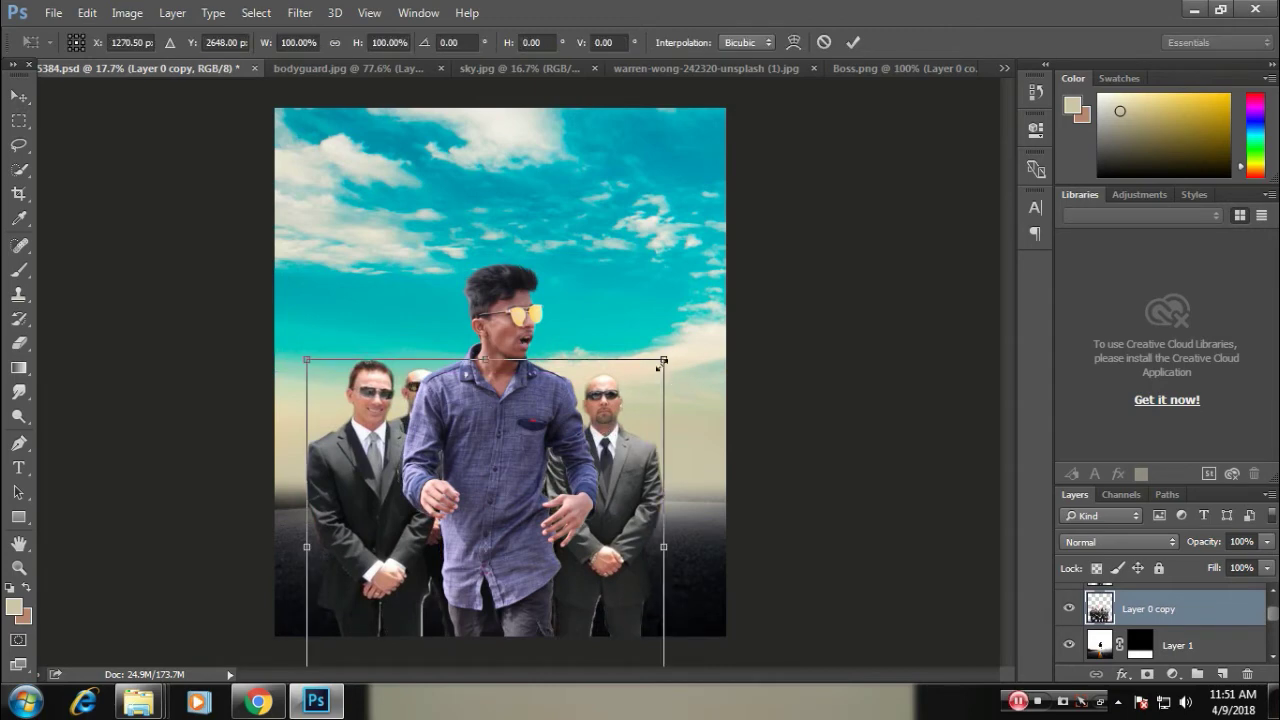
pyautogui.moveTo(663, 360); pyautogui.dragTo(681, 334)
pyautogui.moveTo(623, 405)
pyautogui.mouseDown()
pyautogui.moveTo(627, 359)
pyautogui.moveTo(625, 395)
pyautogui.mouseUp()
pyautogui.press('Return')
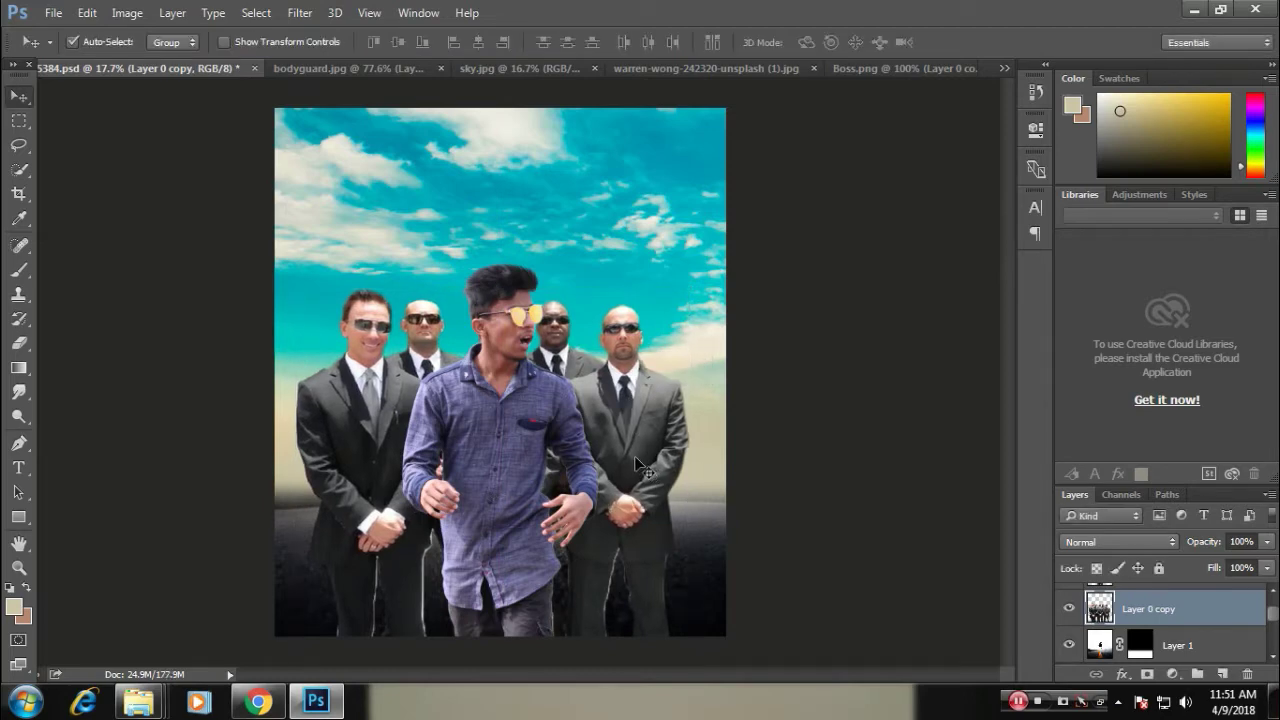
pyautogui.moveTo(627, 490); pyautogui.dragTo(635, 512)
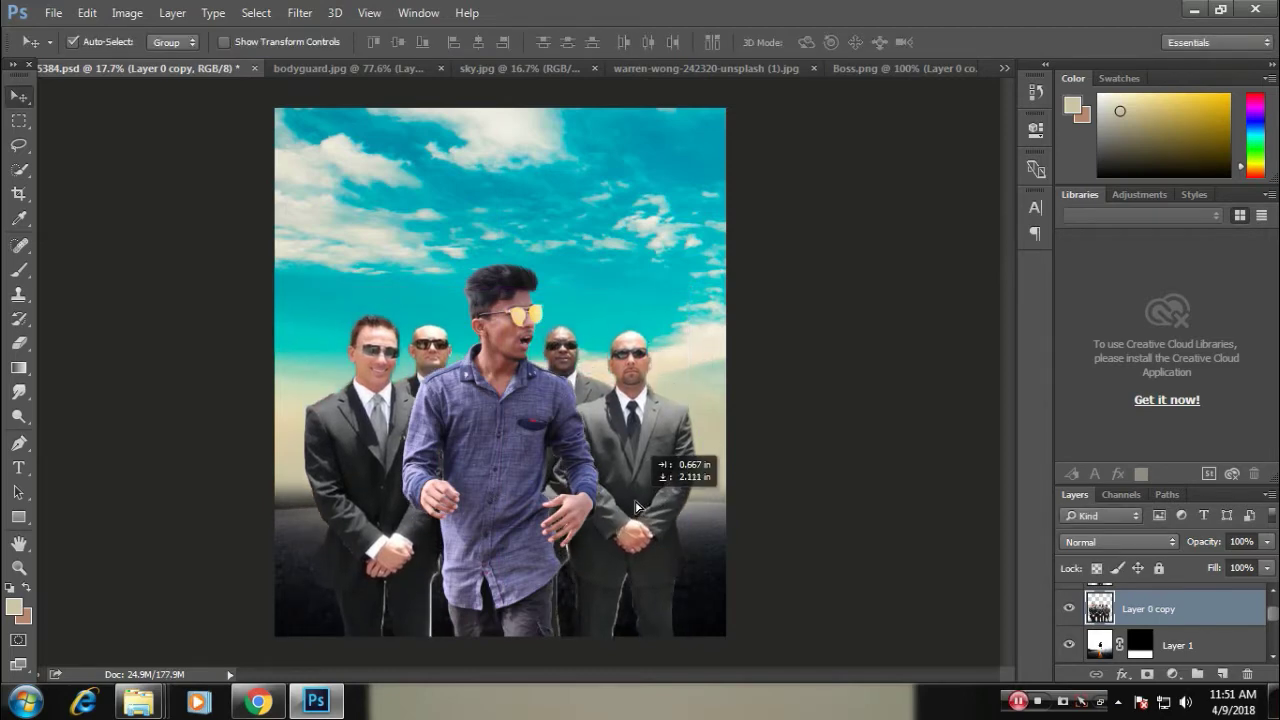
# - Enlarge the bodyguards to about 109% and raise them higher
pyautogui.hotkey('ctrl', 't')
pyautogui.moveTo(695, 320); pyautogui.dragTo(714, 296)
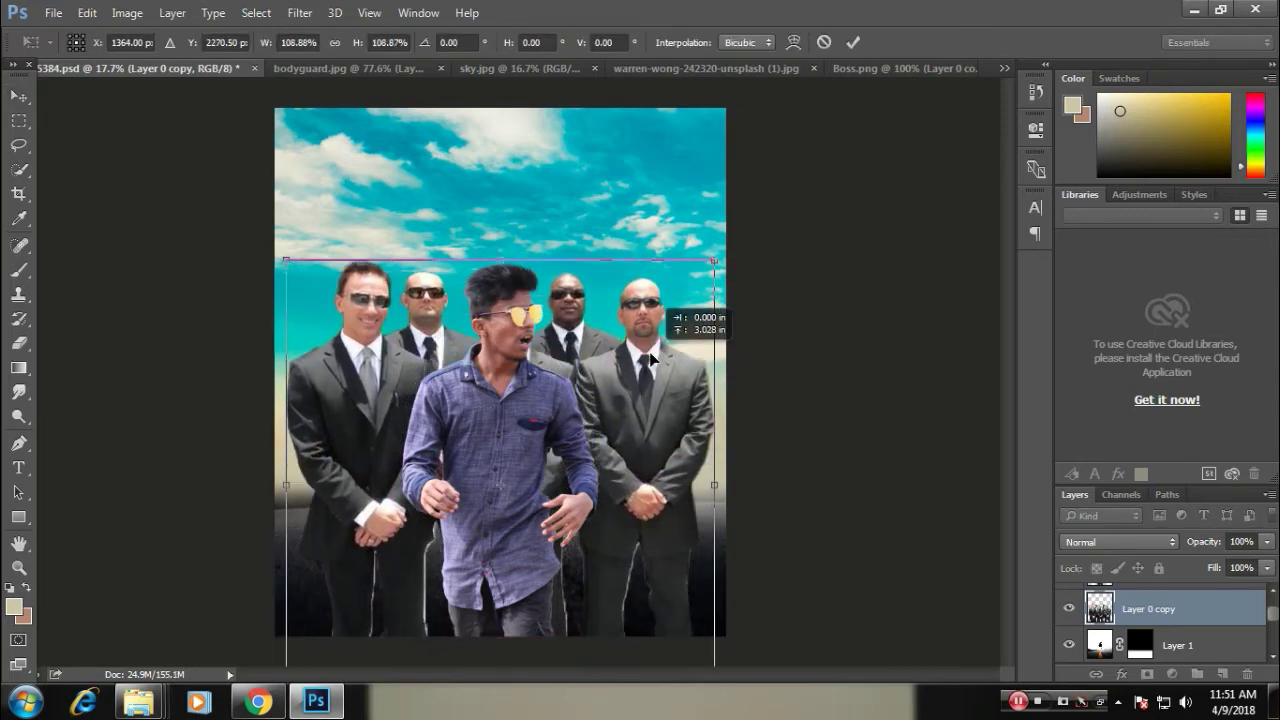
pyautogui.moveTo(651, 388); pyautogui.dragTo(651, 365)
pyautogui.press('Return')
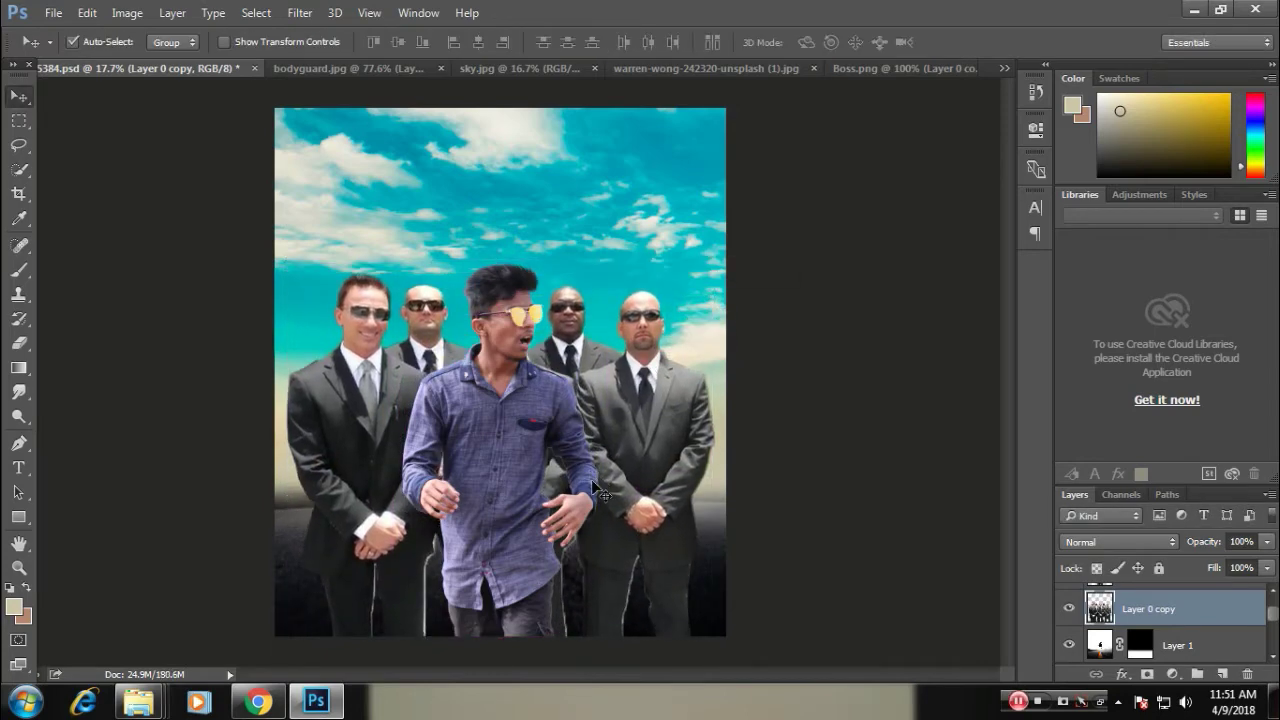
pyautogui.click(593, 482)
# - Shrink the bodyguards to about 87%, then drag a gradient up from the image bottom
pyautogui.hotkey('ctrl', 't')
pyautogui.moveTo(713, 271); pyautogui.dragTo(710, 282)
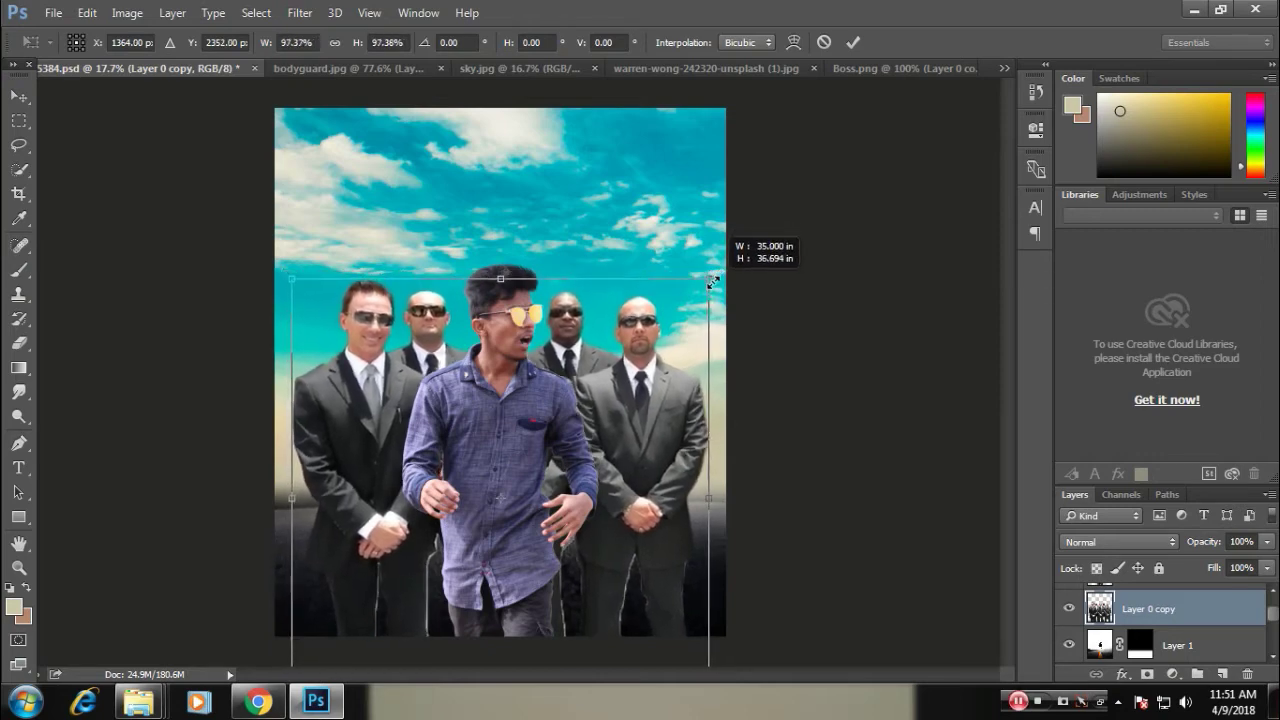
pyautogui.moveTo(611, 390); pyautogui.dragTo(610, 413)
pyautogui.moveTo(710, 297); pyautogui.dragTo(694, 310)
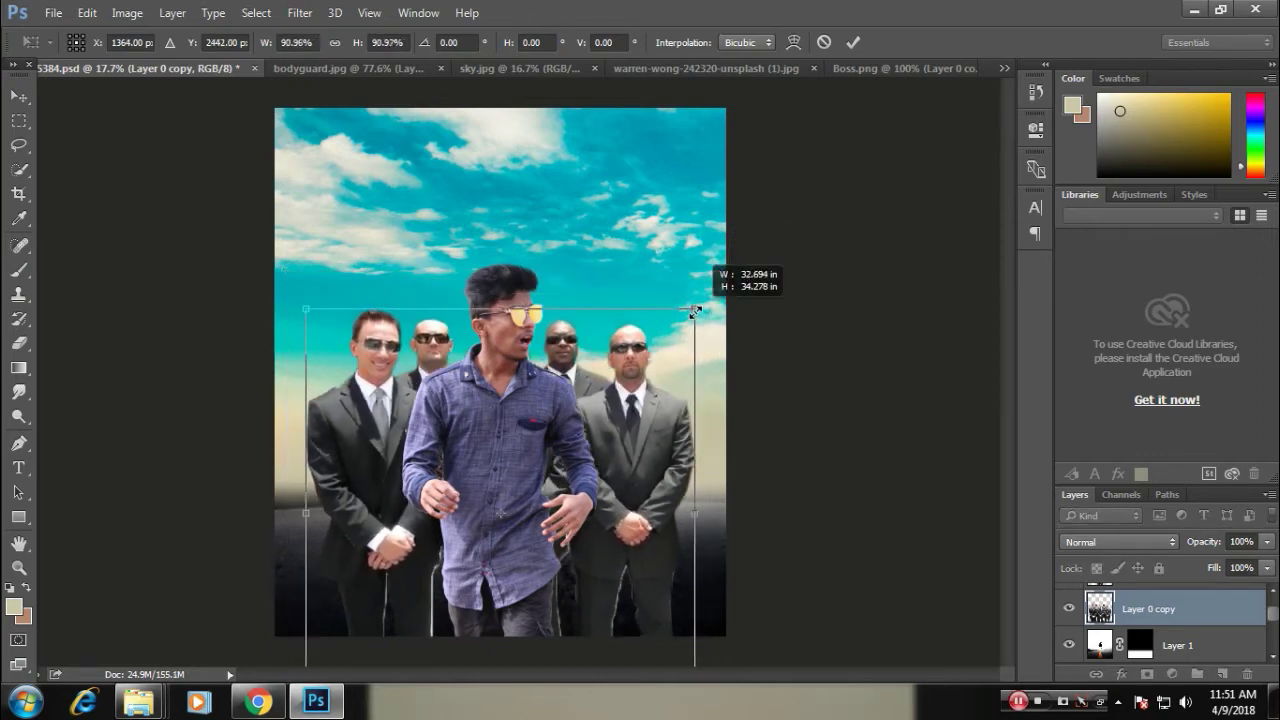
pyautogui.moveTo(630, 408); pyautogui.dragTo(630, 378)
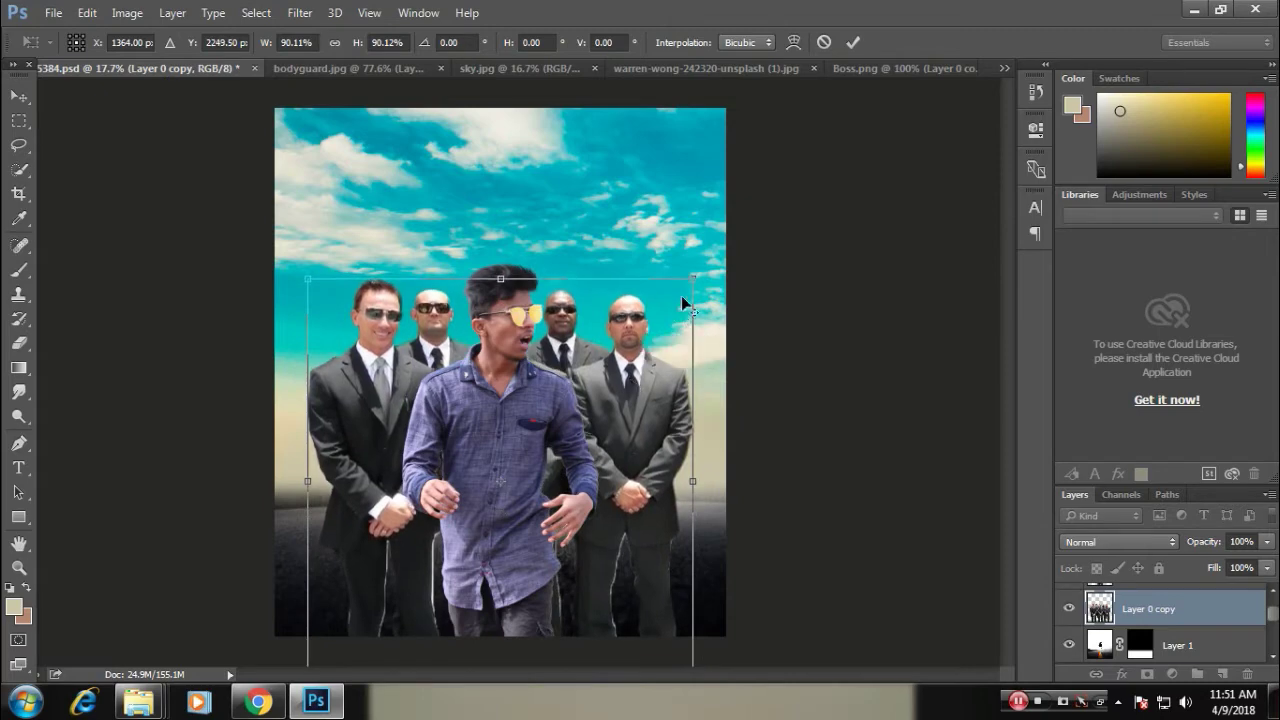
pyautogui.moveTo(692, 280); pyautogui.dragTo(678, 302)
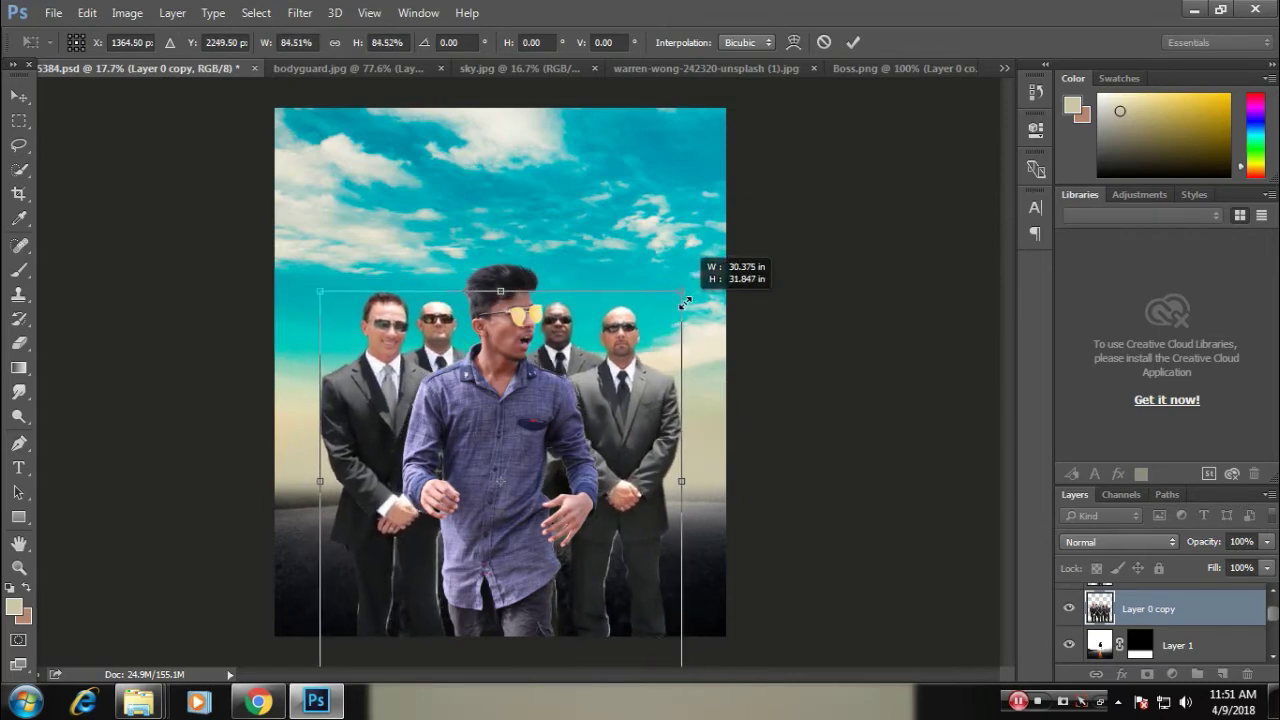
pyautogui.moveTo(678, 304); pyautogui.dragTo(692, 301)
pyautogui.press('Return')
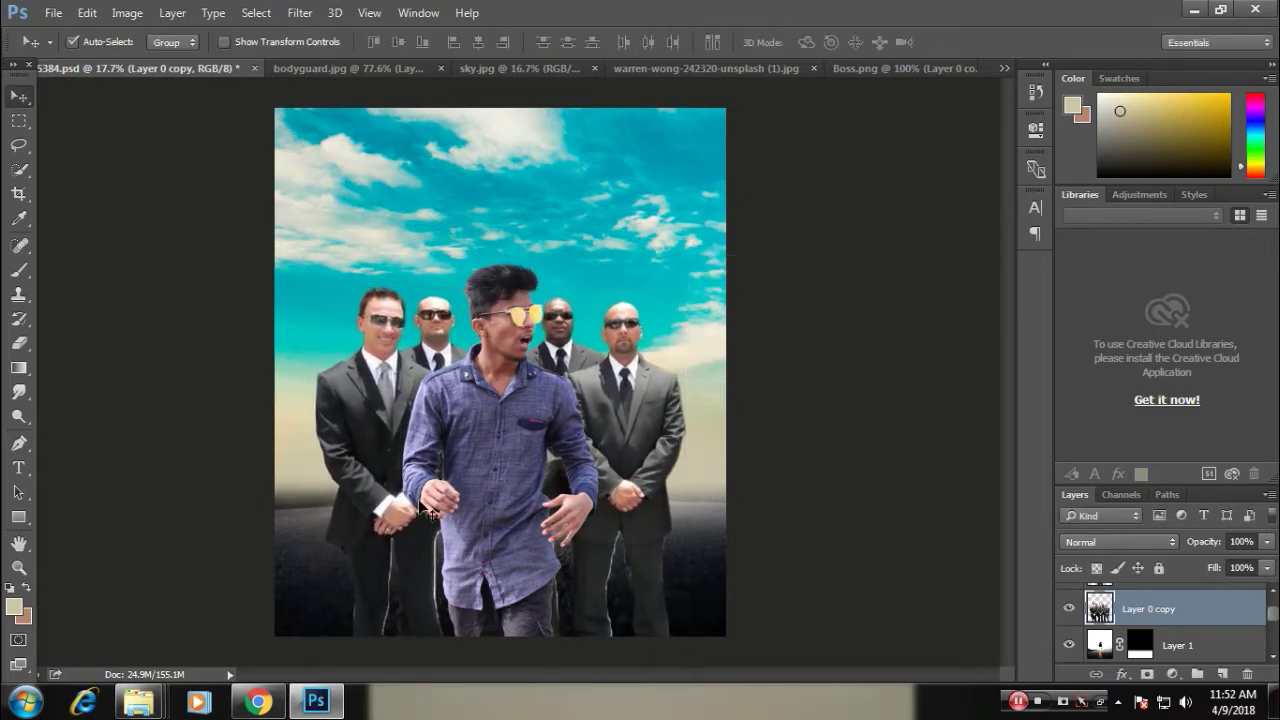
pyautogui.press('g')
pyautogui.moveTo(500, 659); pyautogui.dragTo(501, 494)
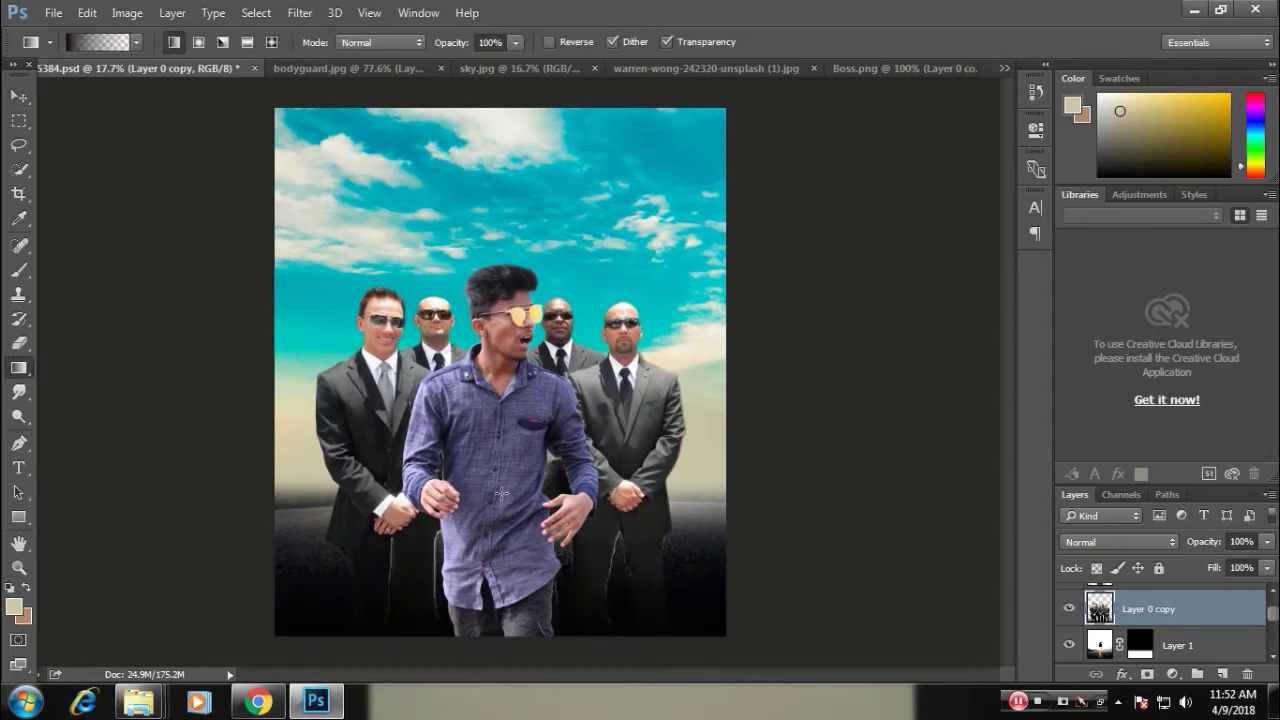
# - On a new layer, drag a black gradient up from the bottom and set it to 80% opacity
pyautogui.click(1222, 674)
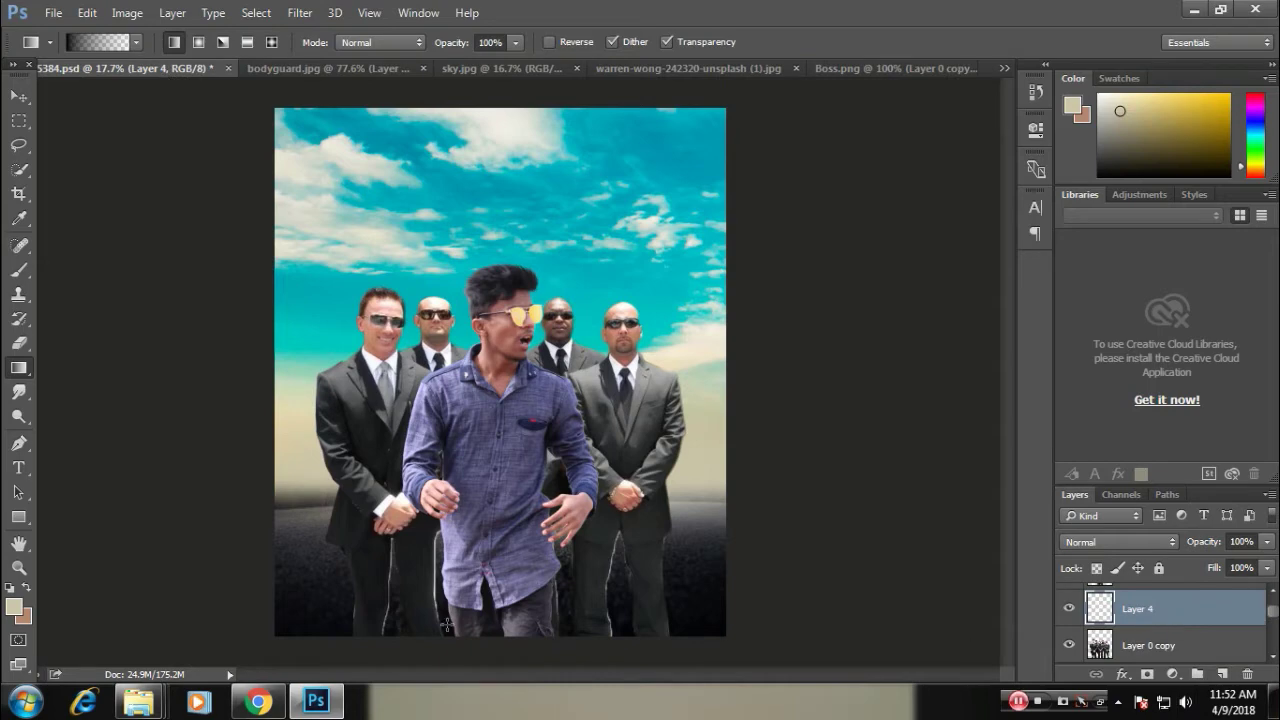
pyautogui.moveTo(488, 440); pyautogui.dragTo(489, 441)
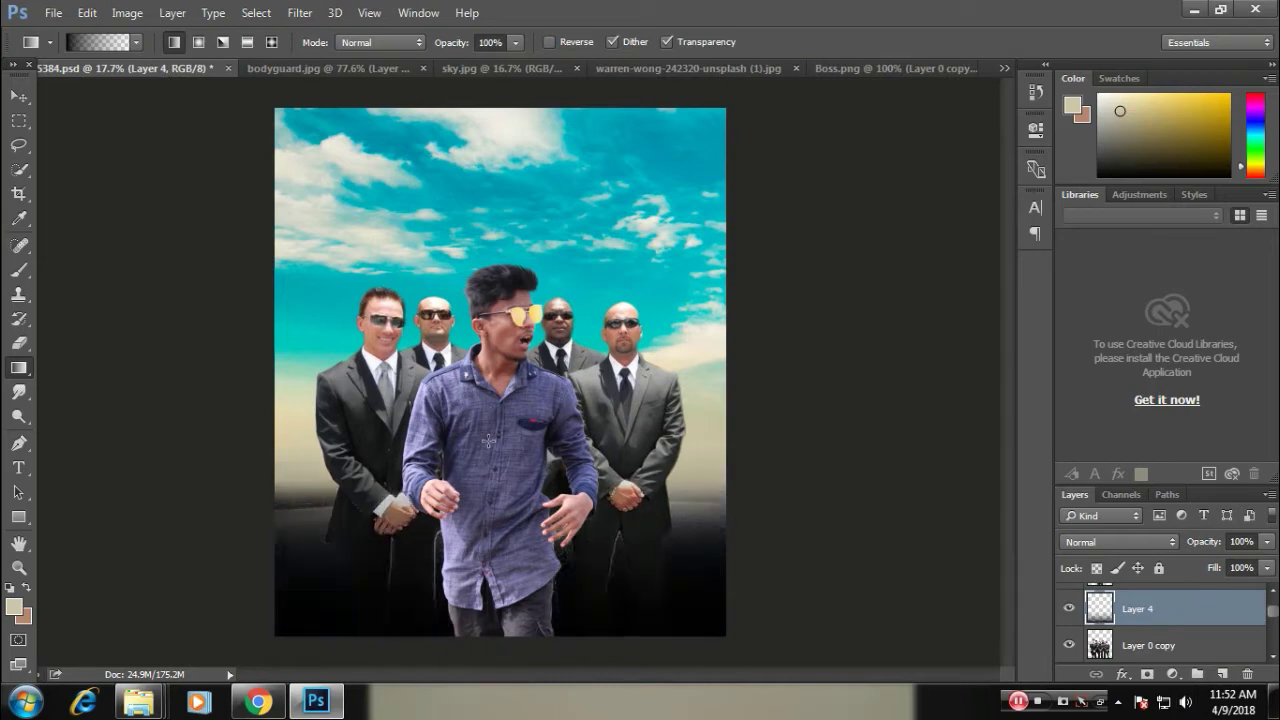
pyautogui.moveTo(494, 572); pyautogui.dragTo(498, 432)
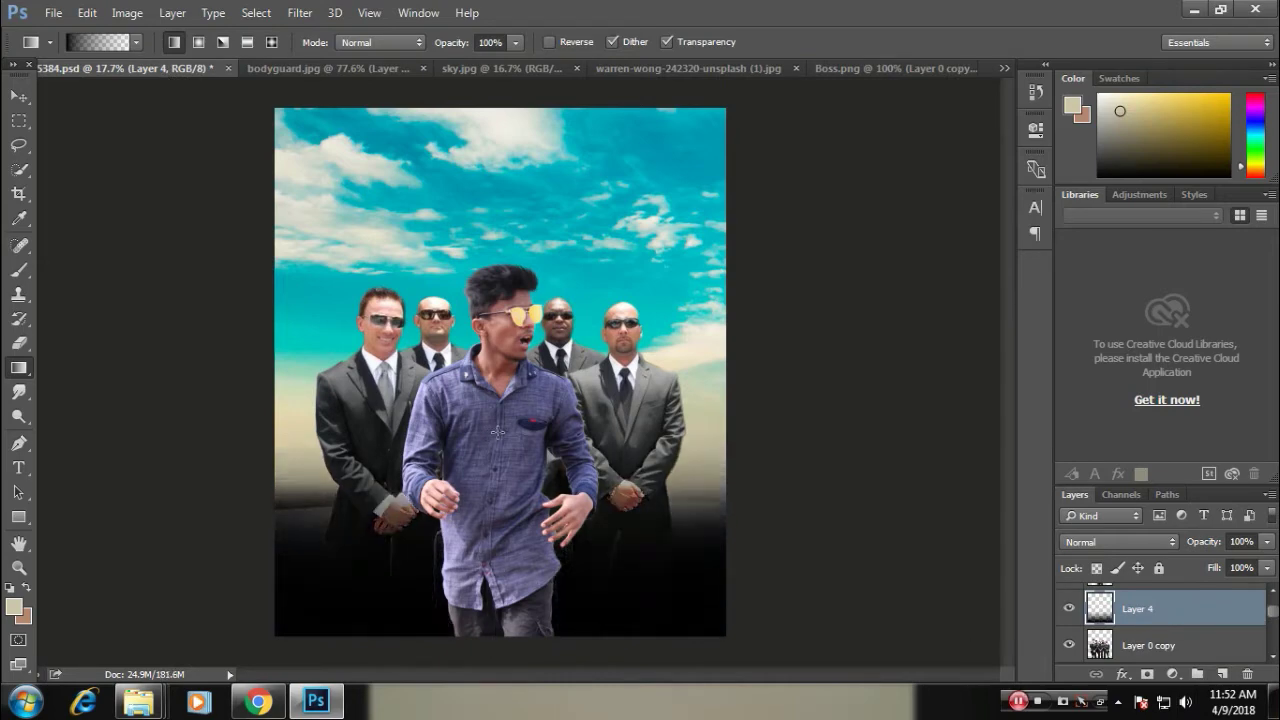
pyautogui.hotkey('ctrl', '+')
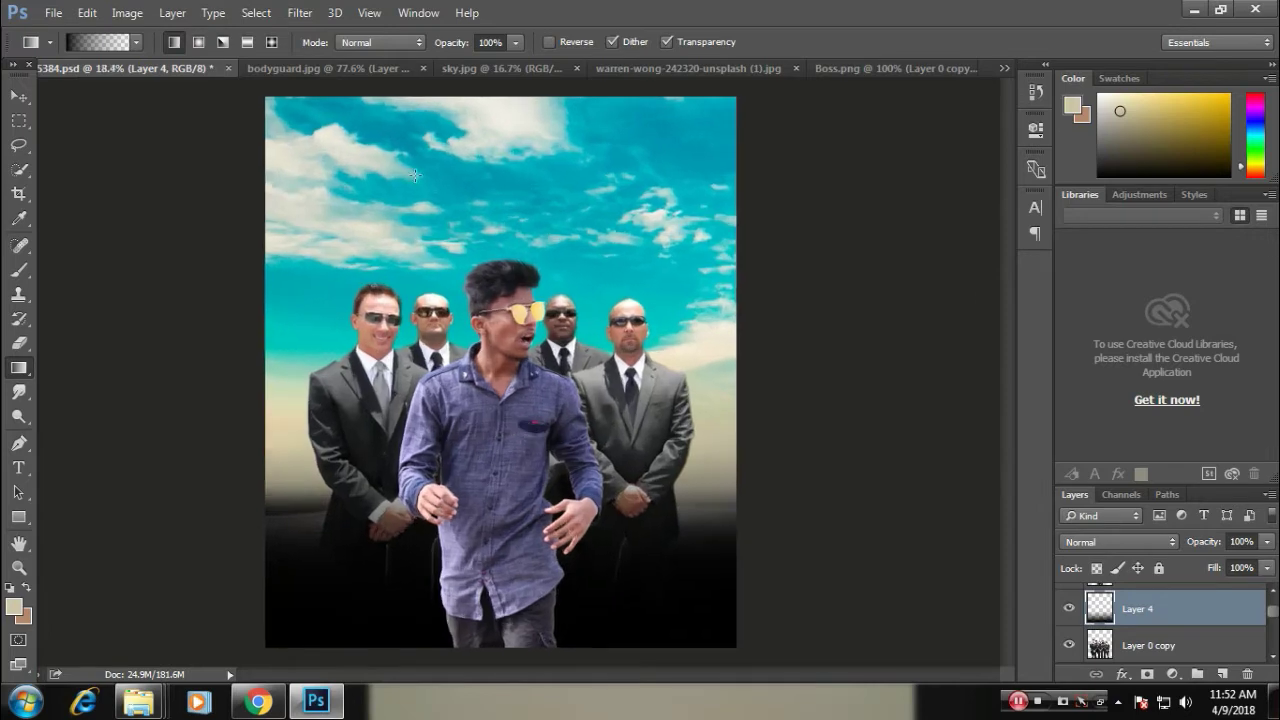
pyautogui.click(19, 96)
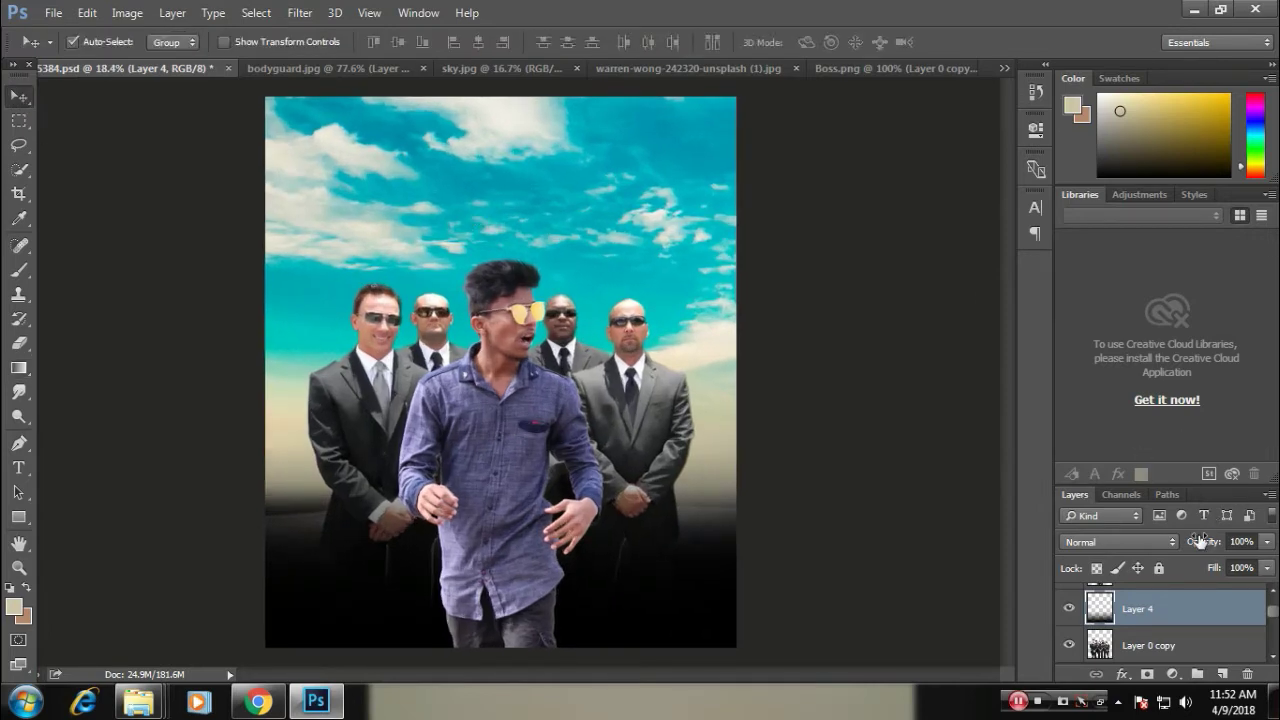
pyautogui.moveTo(1195, 542)
pyautogui.mouseDown()
pyautogui.moveTo(1152, 548)
pyautogui.moveTo(1216, 543)
pyautogui.mouseUp()
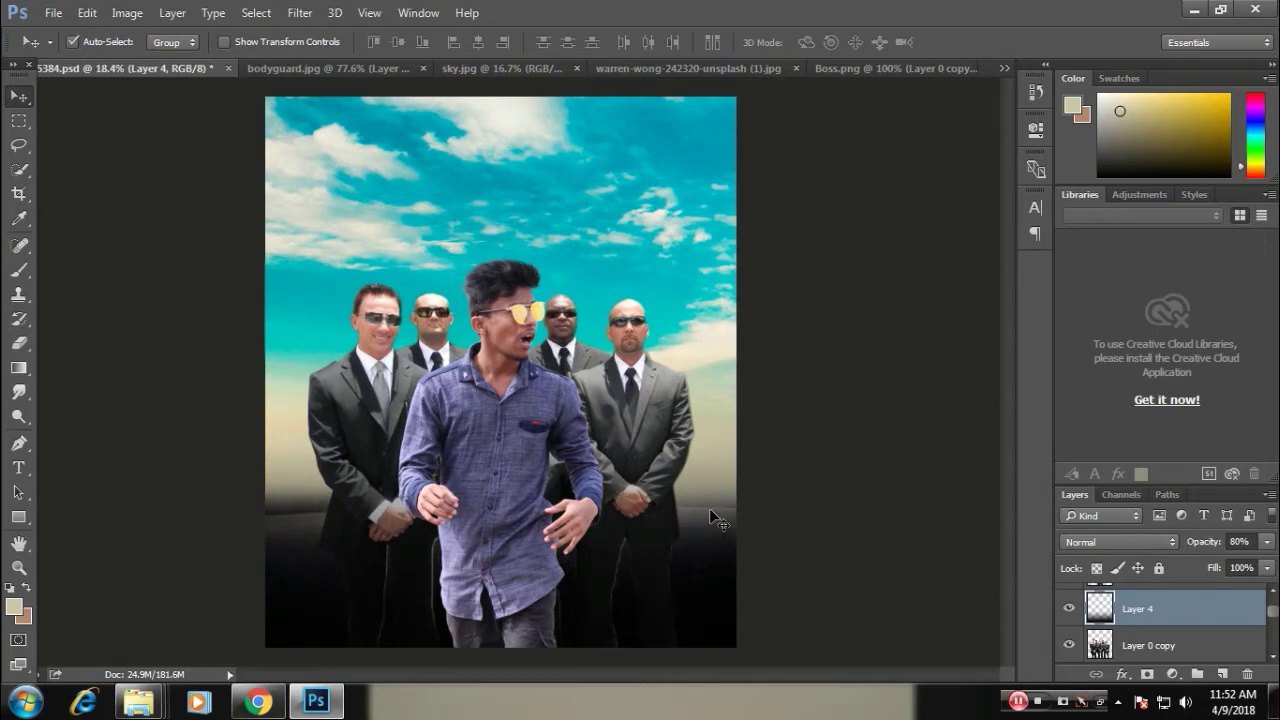
pyautogui.scroll(-1, 1160, 625)
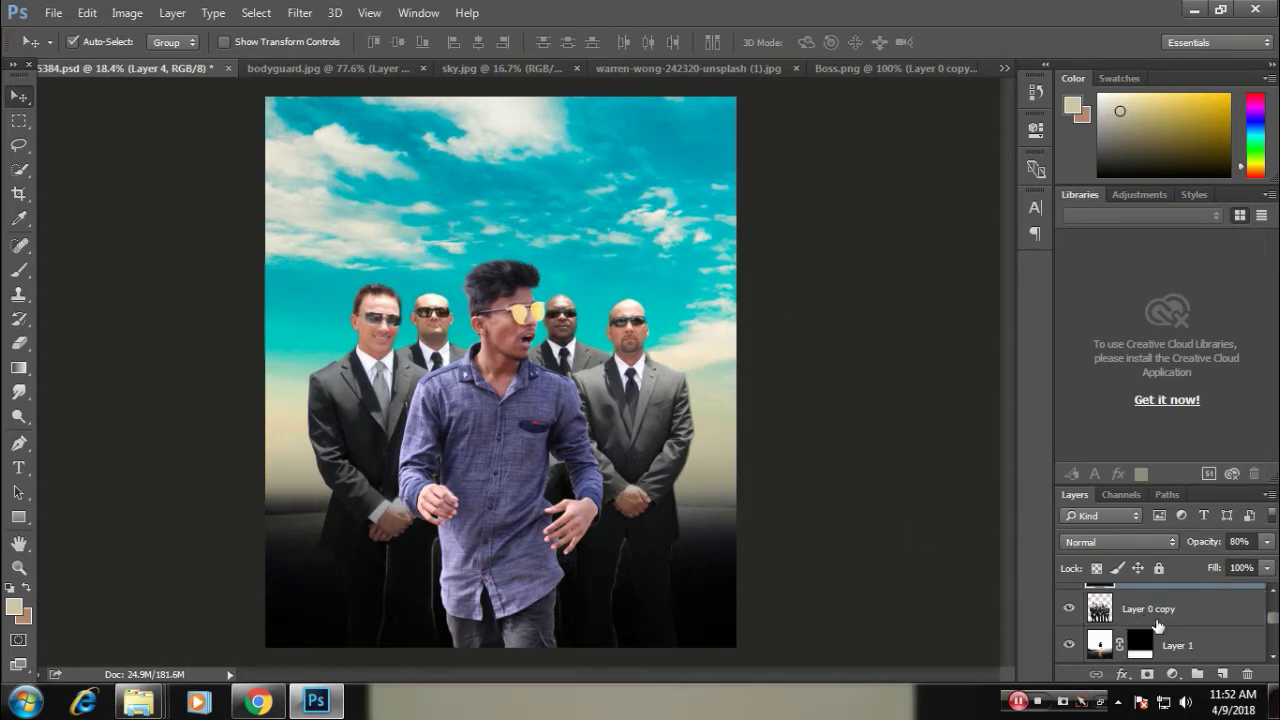
pyautogui.click(1189, 643)
pyautogui.scroll(-2, 1202, 623)
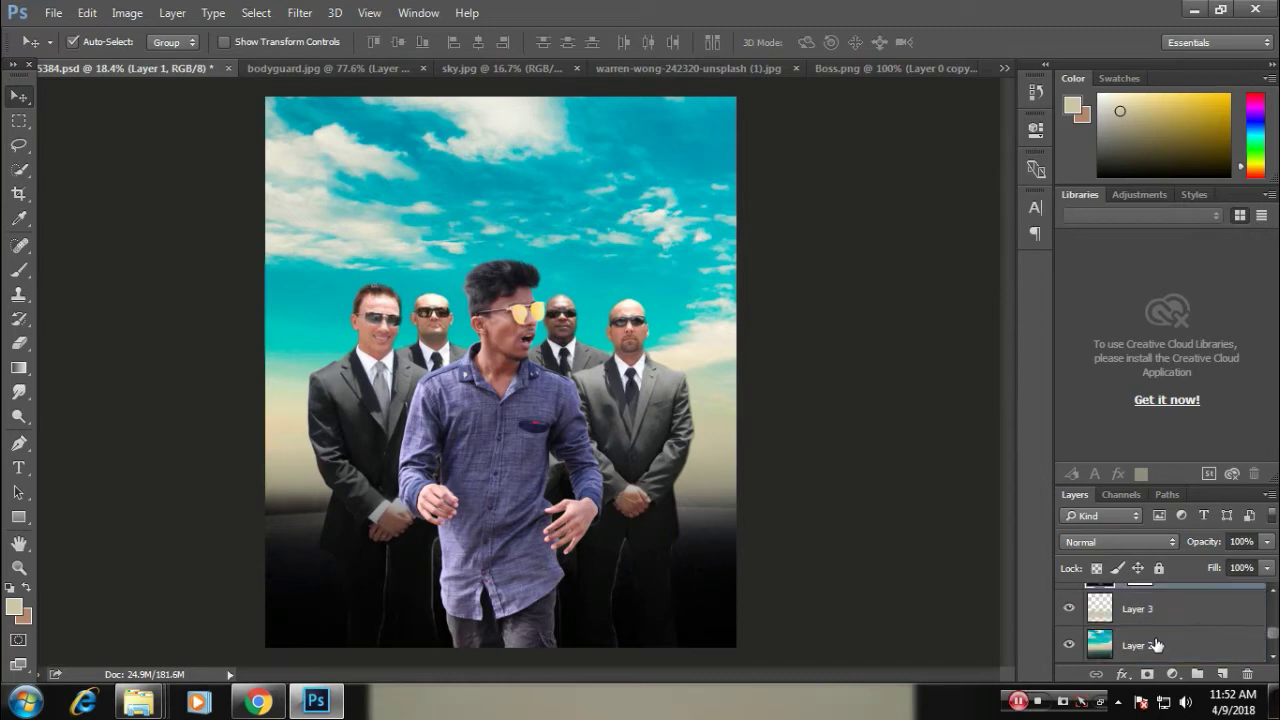
# - Apply a Gaussian Blur of about 7 px to the sky layer
pyautogui.keyDown('shift'); pyautogui.click(1155, 644); pyautogui.keyUp('shift')
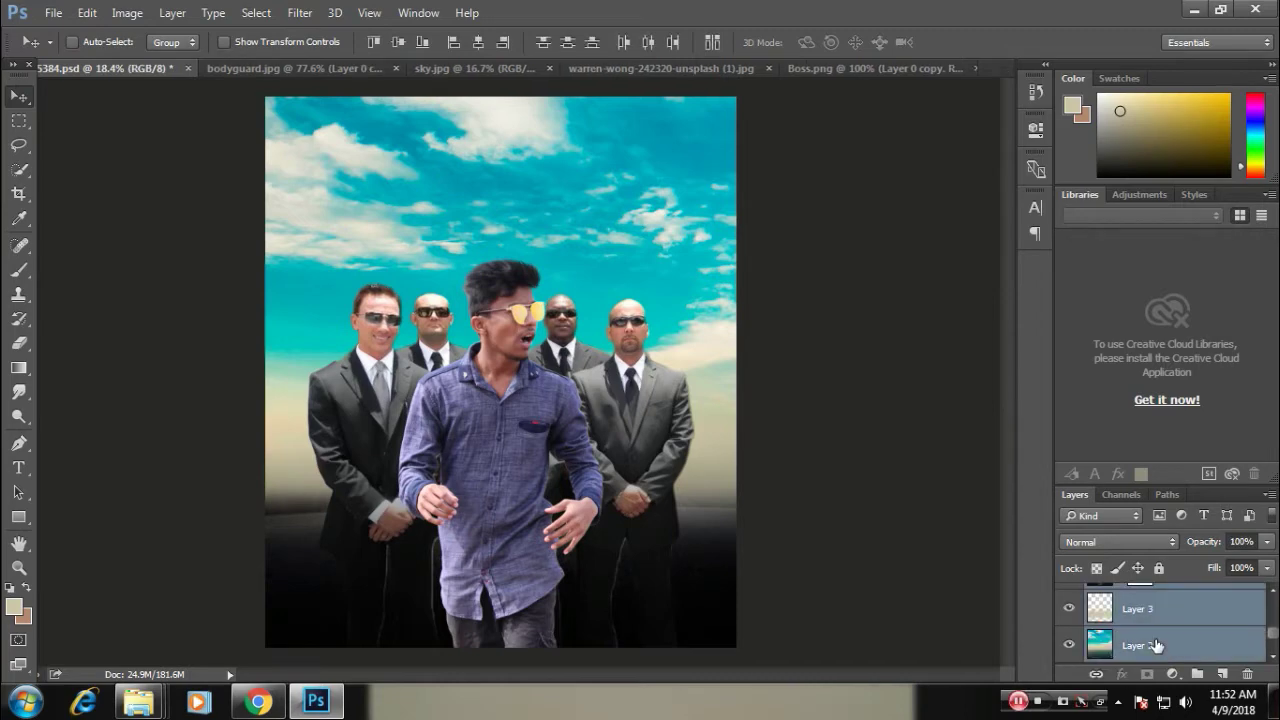
pyautogui.click(300, 12)
pyautogui.moveTo(414, 219)
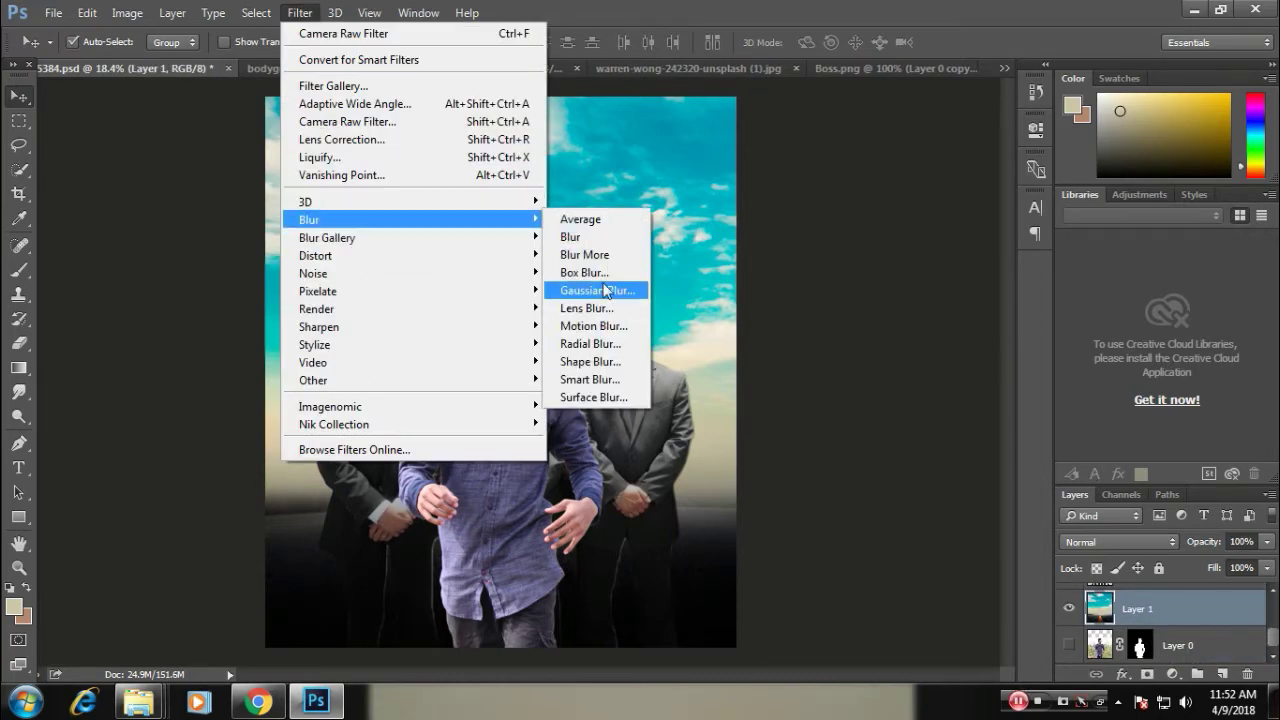
pyautogui.click(608, 291)
pyautogui.moveTo(810, 383); pyautogui.dragTo(815, 383)
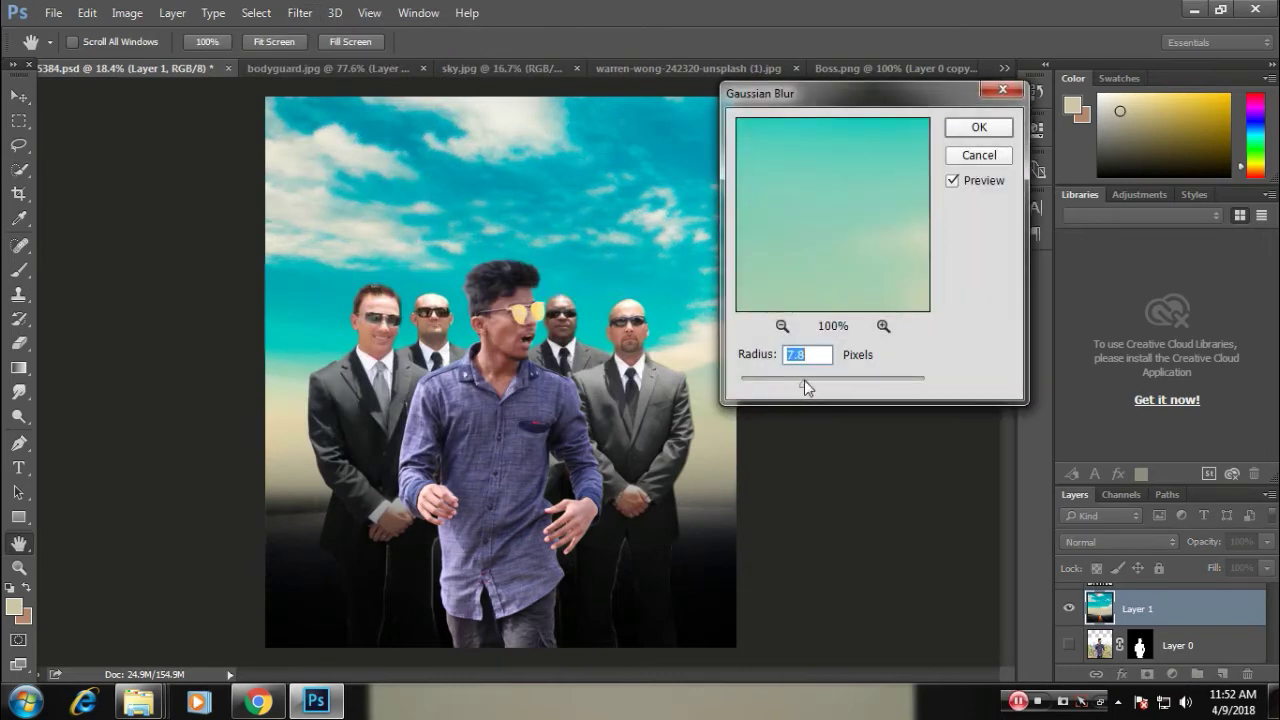
pyautogui.moveTo(804, 380); pyautogui.dragTo(810, 384)
pyautogui.click(966, 157)
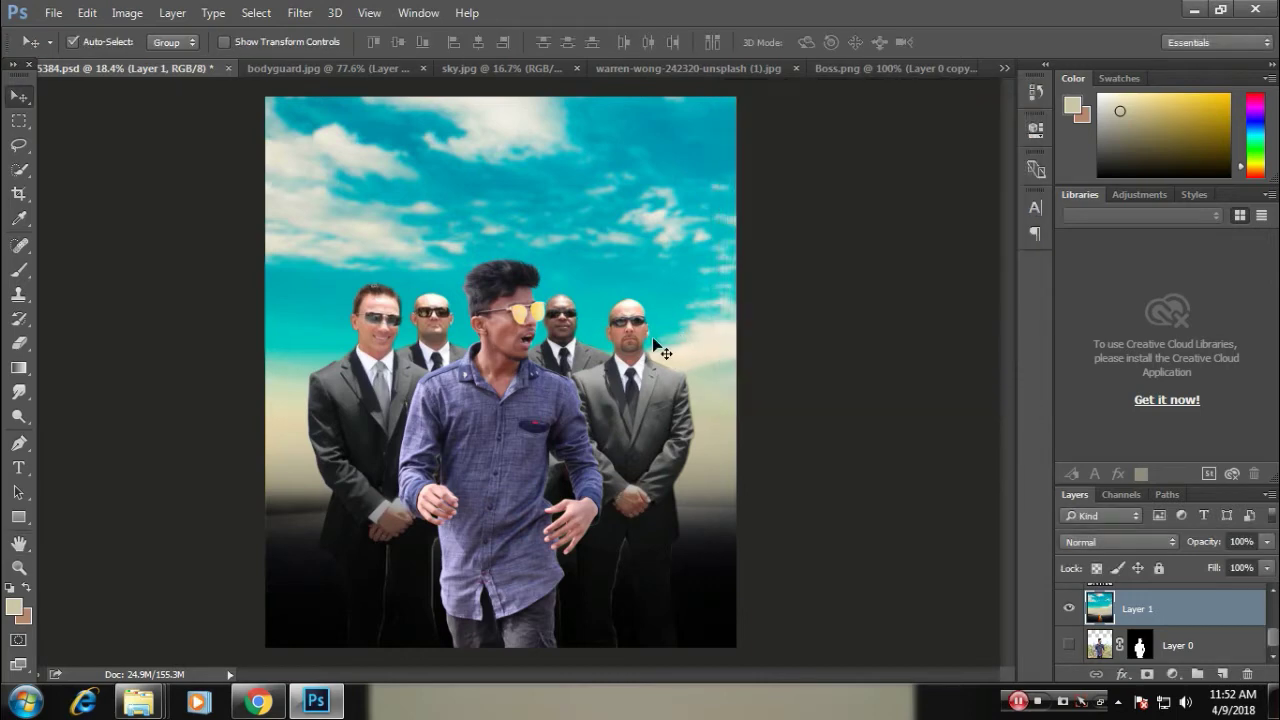
# - Apply a Gaussian Blur of about 4 px to the bodyguards layer
pyautogui.click(633, 321)
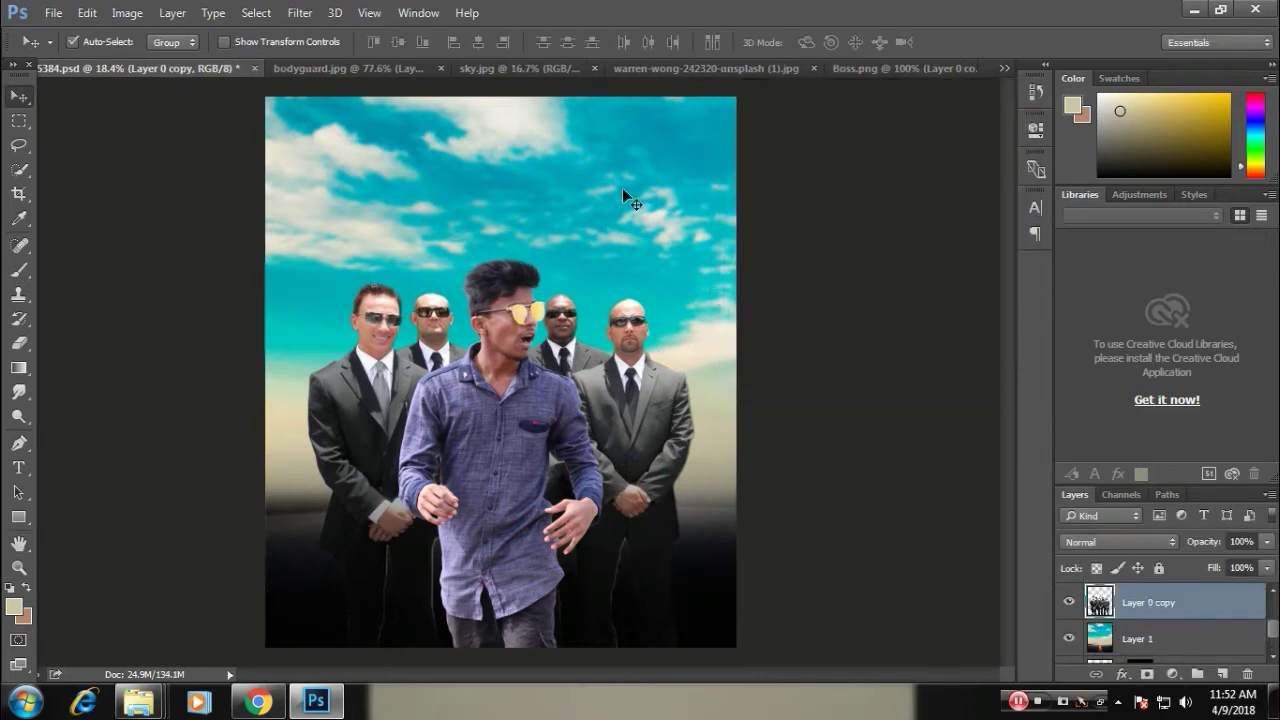
pyautogui.click(303, 12)
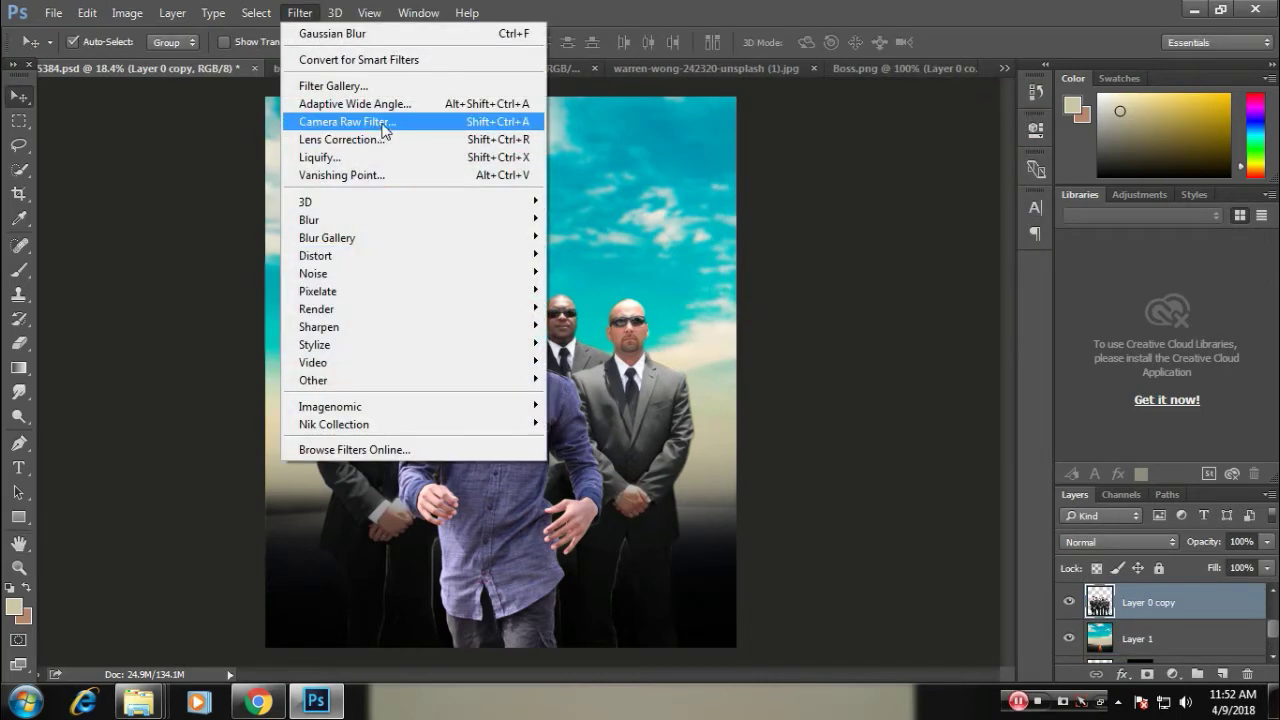
pyautogui.moveTo(410, 220)
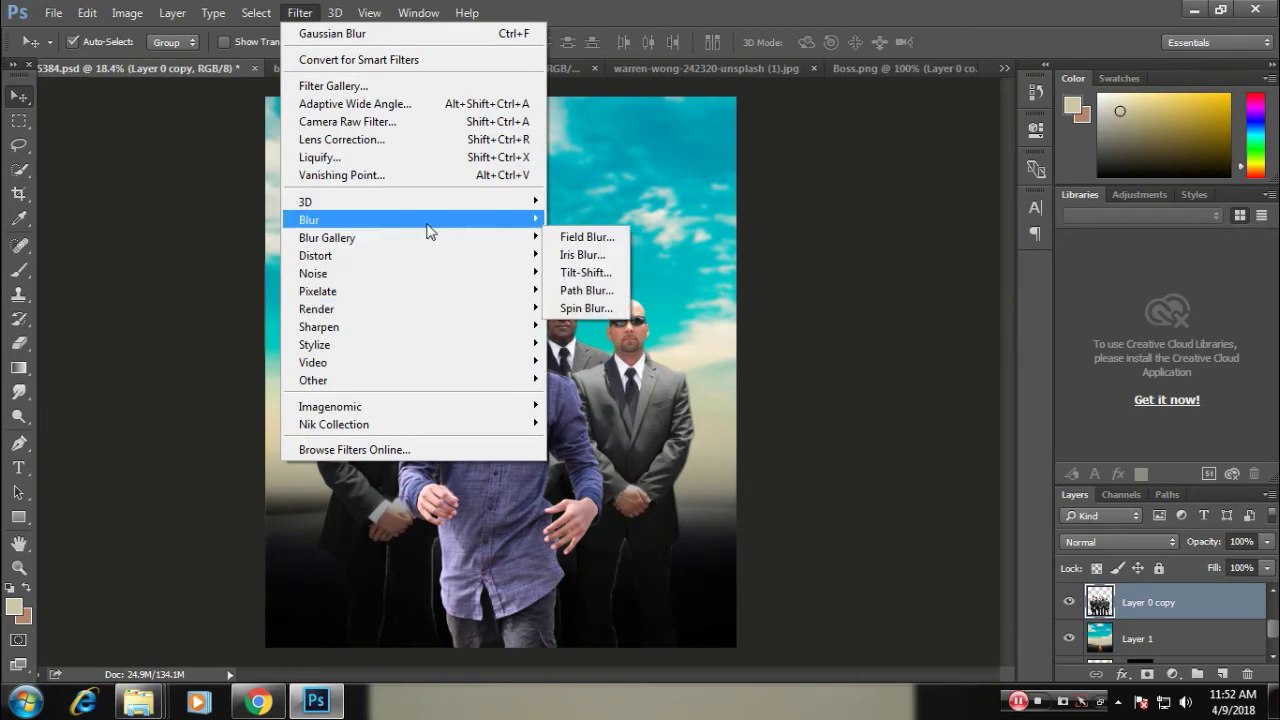
pyautogui.click(600, 289)
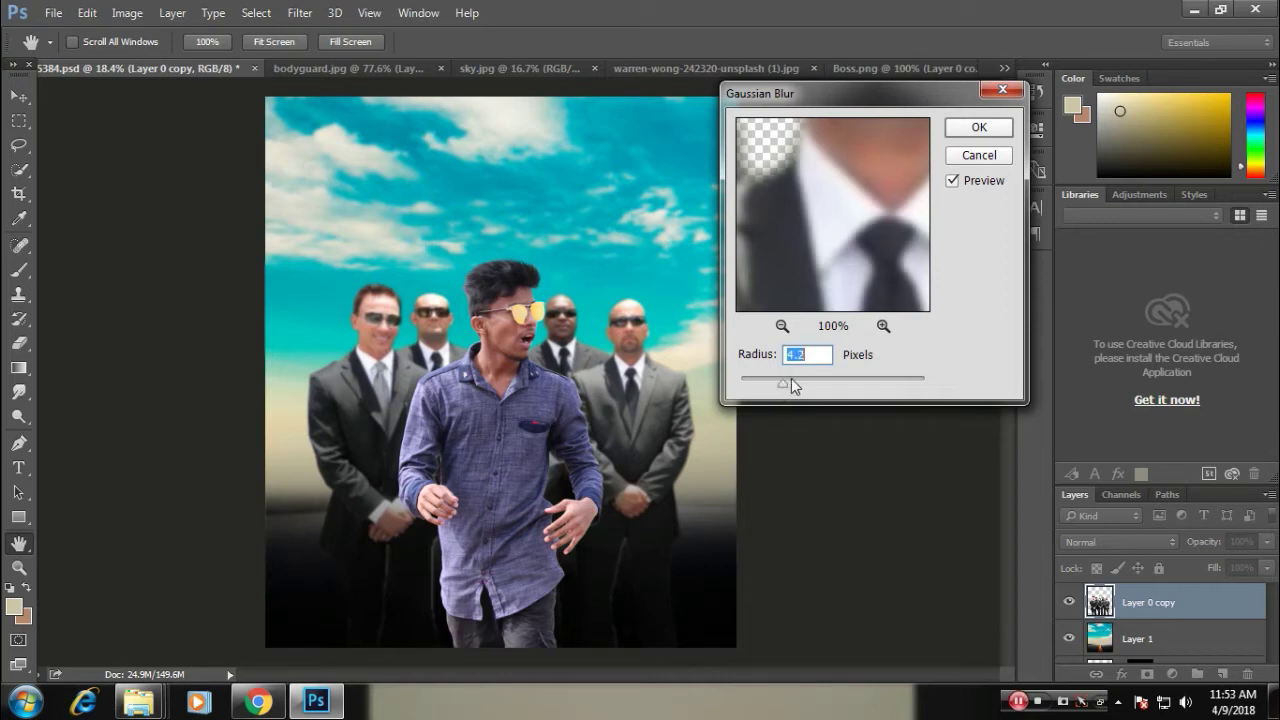
pyautogui.click(967, 135)
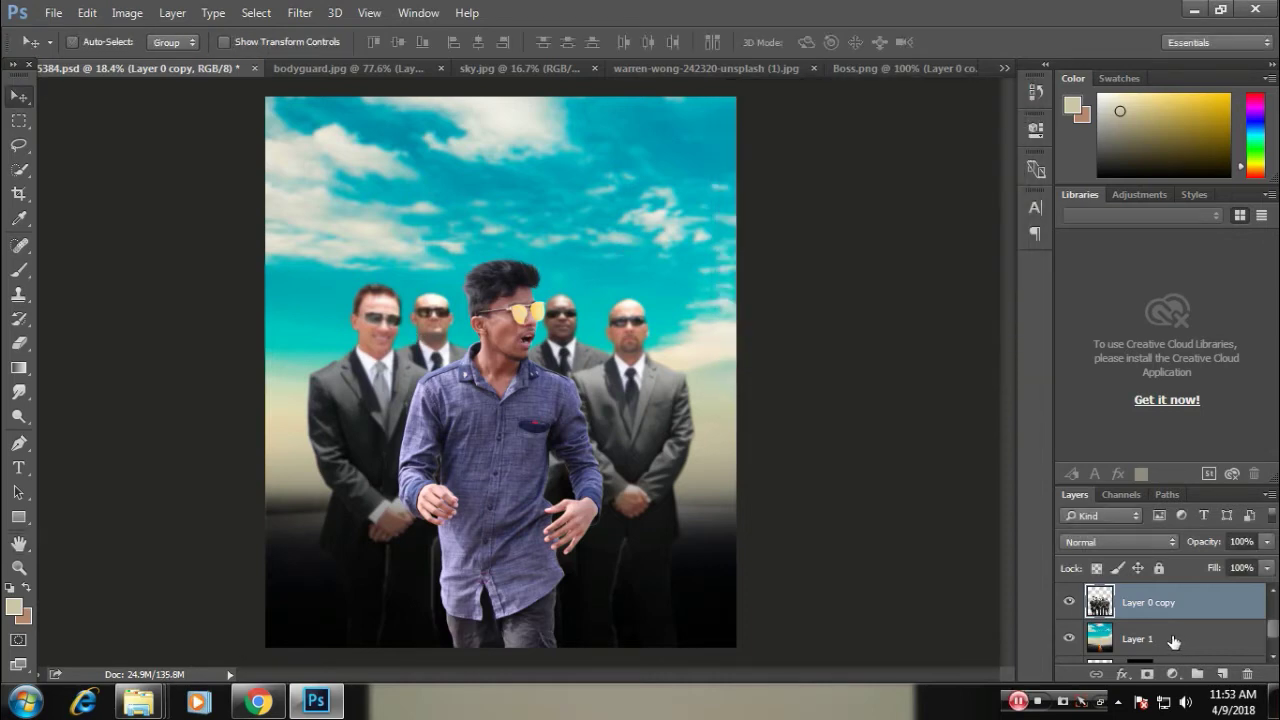
pyautogui.hotkey('ctrl', '+')
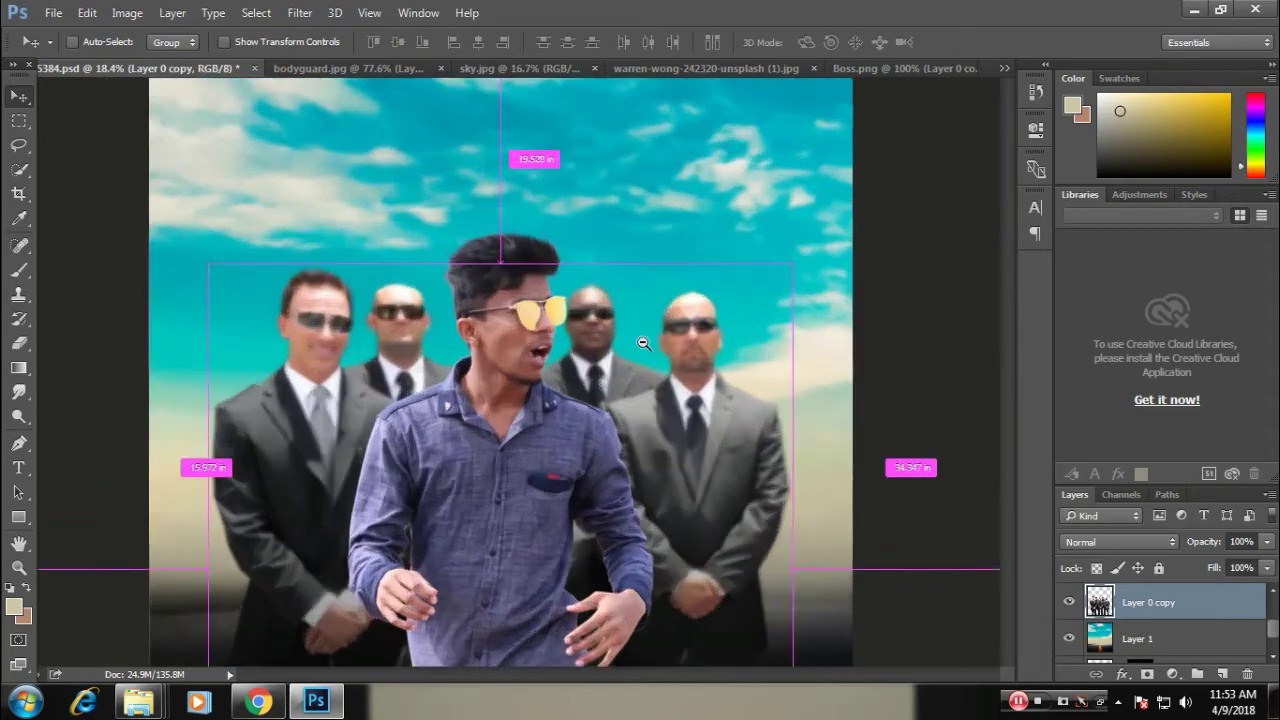
pyautogui.hotkey('ctrl', '+')
pyautogui.hotkey('ctrl', '-')
pyautogui.hotkey('ctrl', '+')
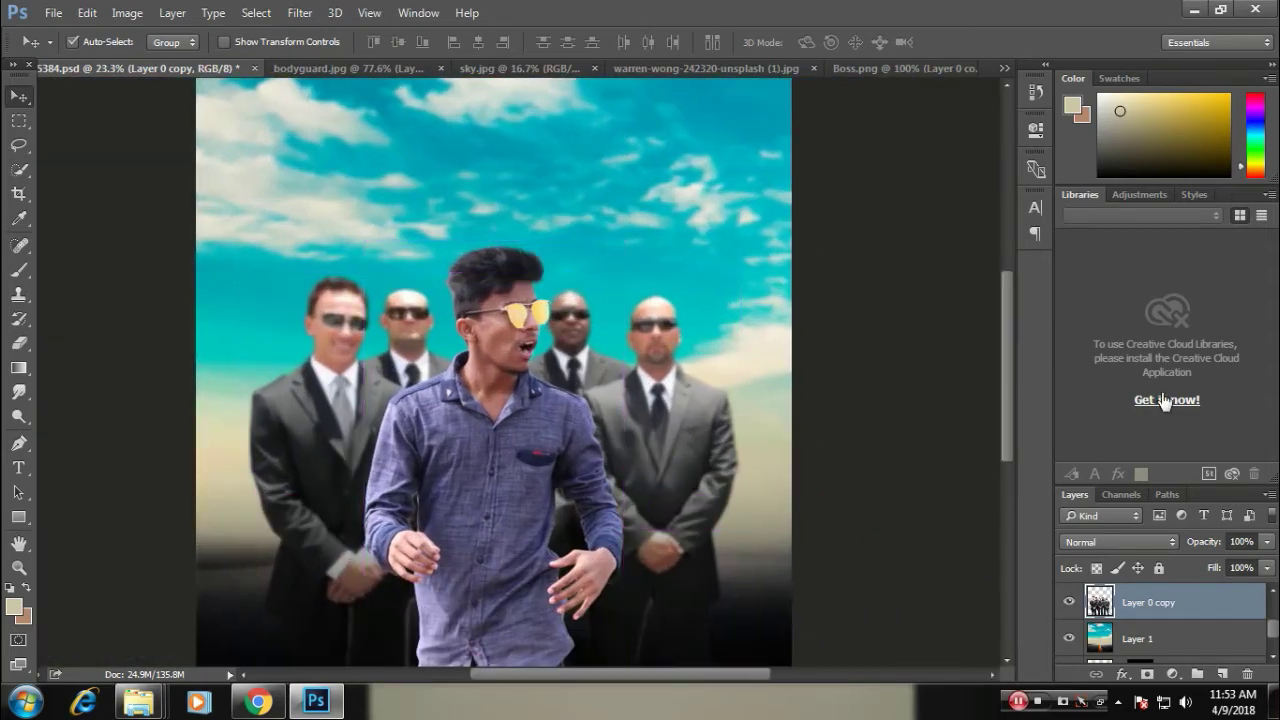
pyautogui.hotkey('ctrl', '-')
pyautogui.hotkey('ctrl', '-')
pyautogui.hotkey('ctrl', '+')
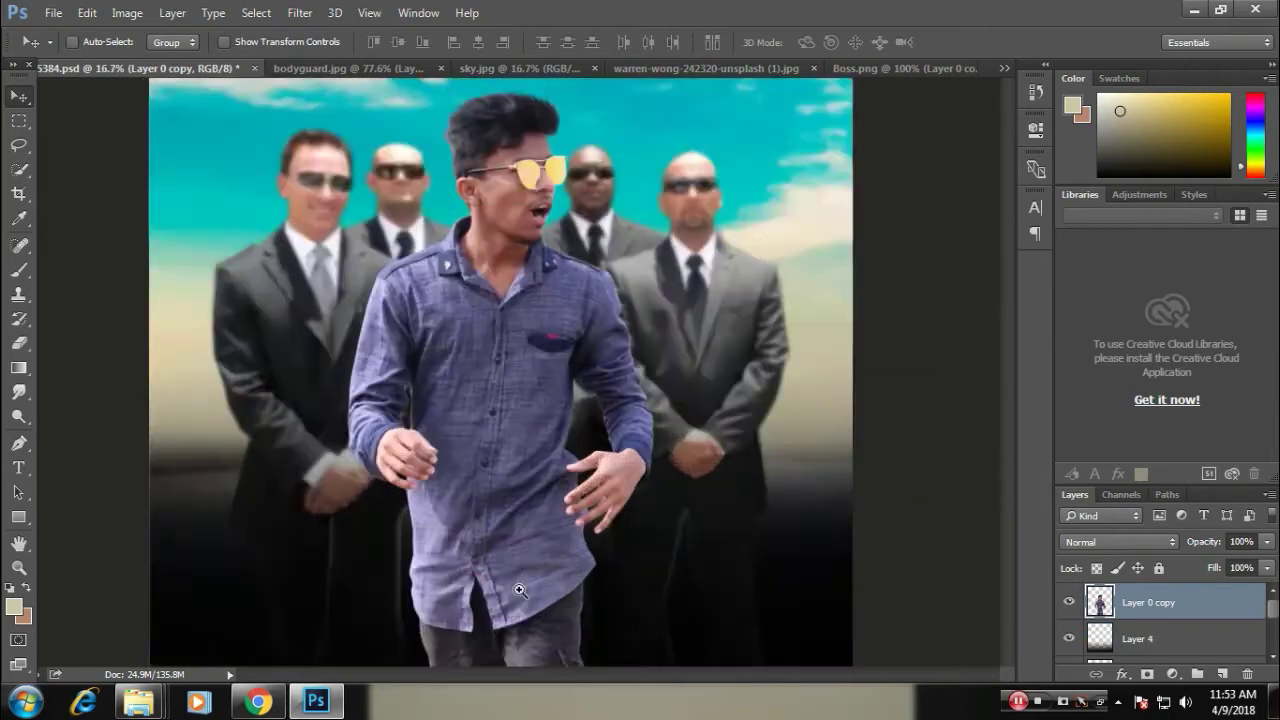
pyautogui.moveTo(478, 597)
pyautogui.mouseDown()
pyautogui.moveTo(575, 273)
pyautogui.moveTo(517, 282)
pyautogui.moveTo(530, 282)
pyautogui.mouseUp()
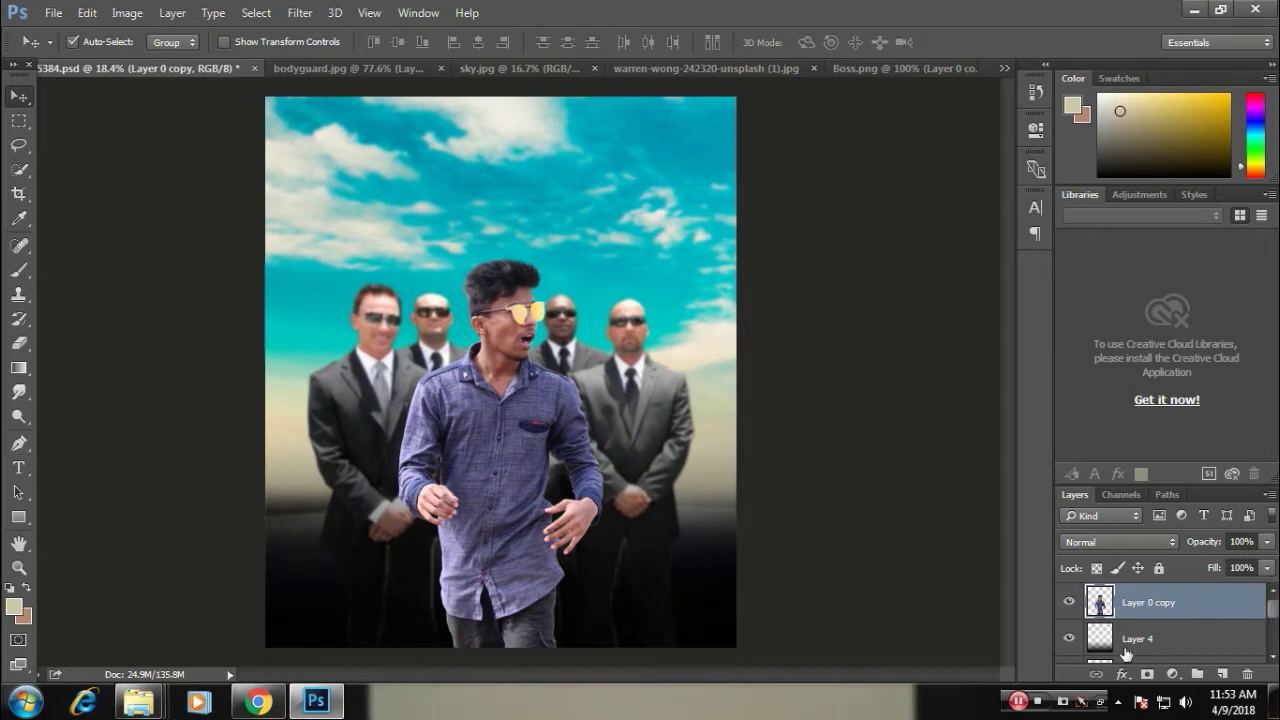
# - Add a Curves adjustment layer and pull the curve slightly to darken the poster
pyautogui.click(1172, 674)
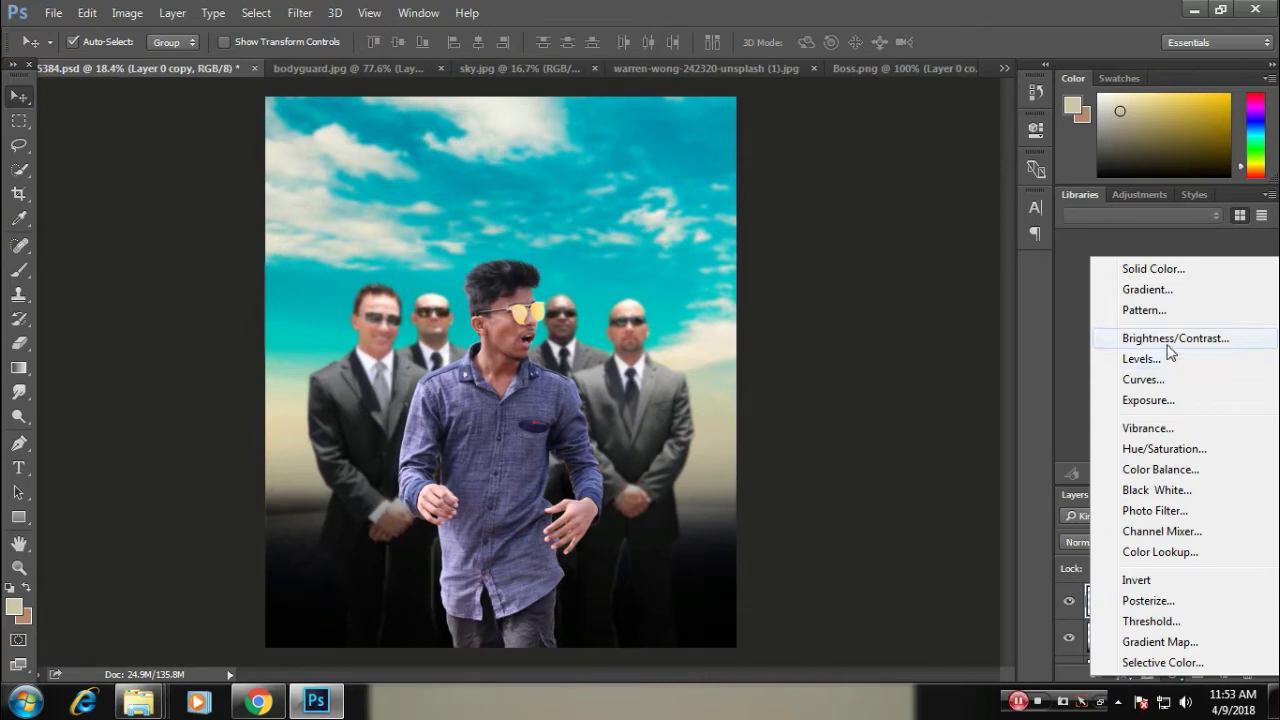
pyautogui.click(1024, 377)
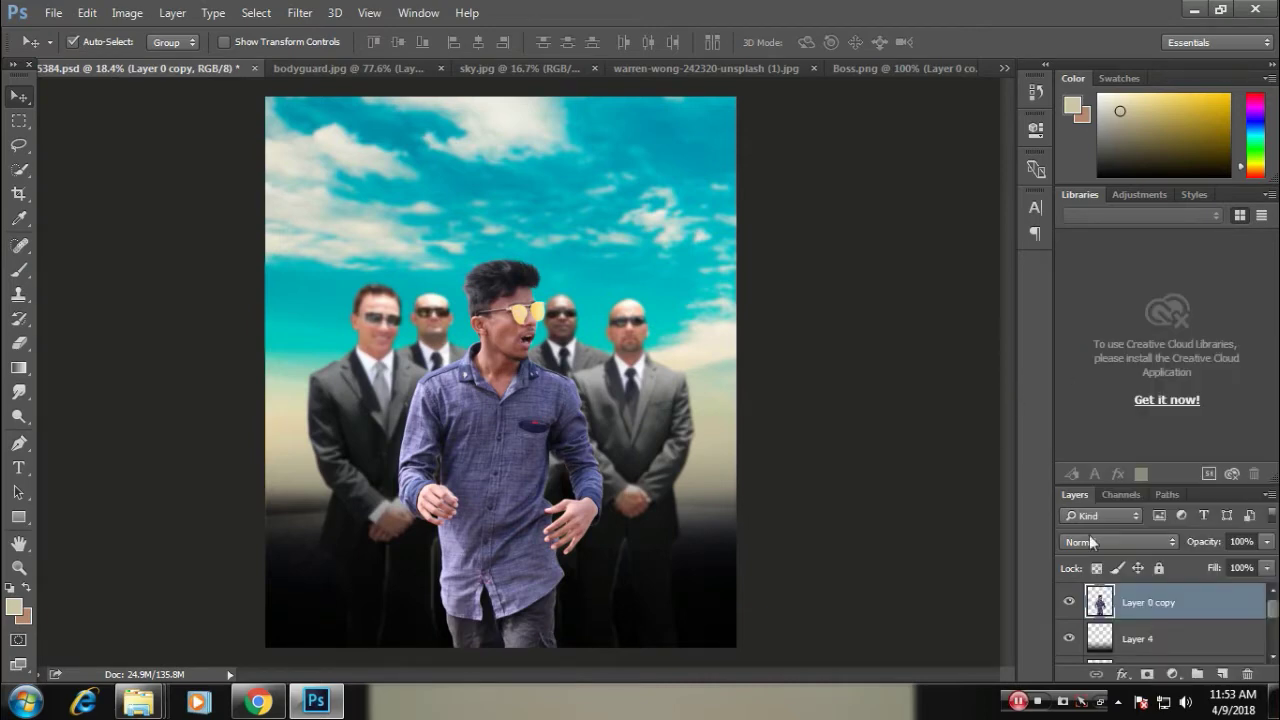
pyautogui.click(1178, 672)
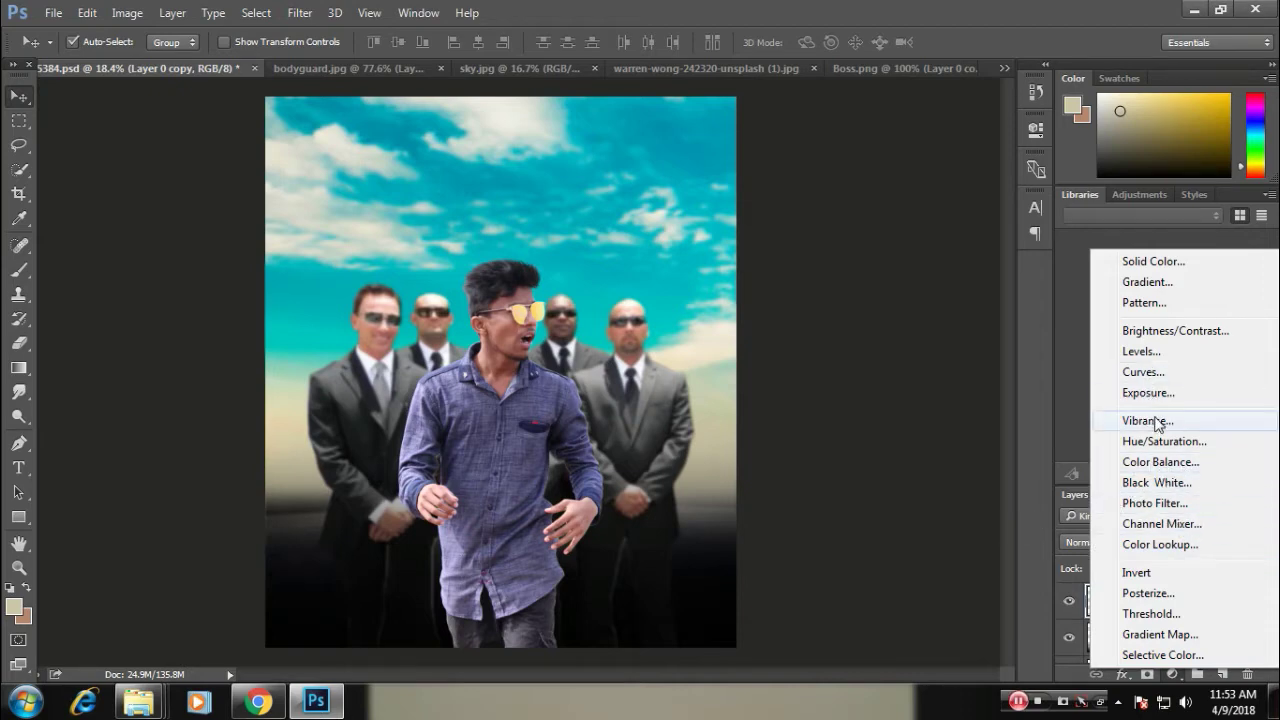
pyautogui.click(1143, 372)
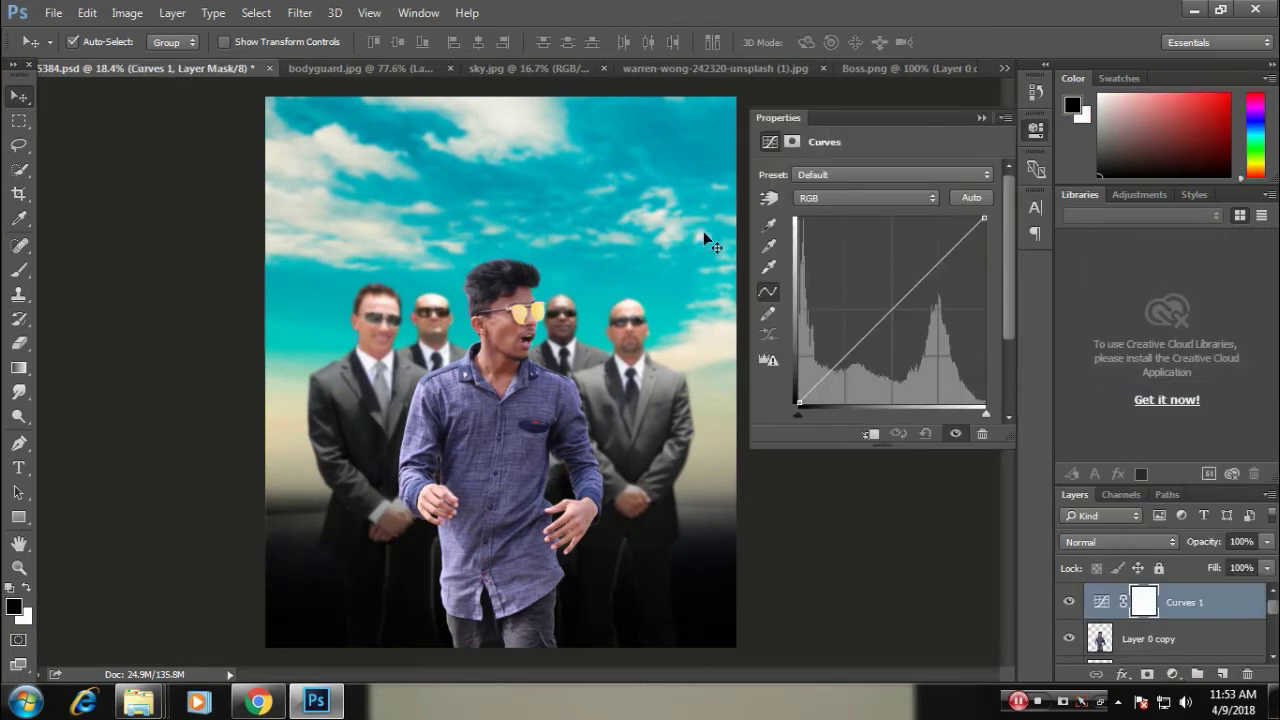
pyautogui.moveTo(899, 297)
pyautogui.mouseDown()
pyautogui.moveTo(911, 311)
pyautogui.moveTo(934, 270)
pyautogui.moveTo(932, 288)
pyautogui.moveTo(932, 268)
pyautogui.moveTo(886, 322)
pyautogui.moveTo(880, 300)
pyautogui.moveTo(898, 313)
pyautogui.moveTo(897, 291)
pyautogui.moveTo(914, 280)
pyautogui.mouseUp()
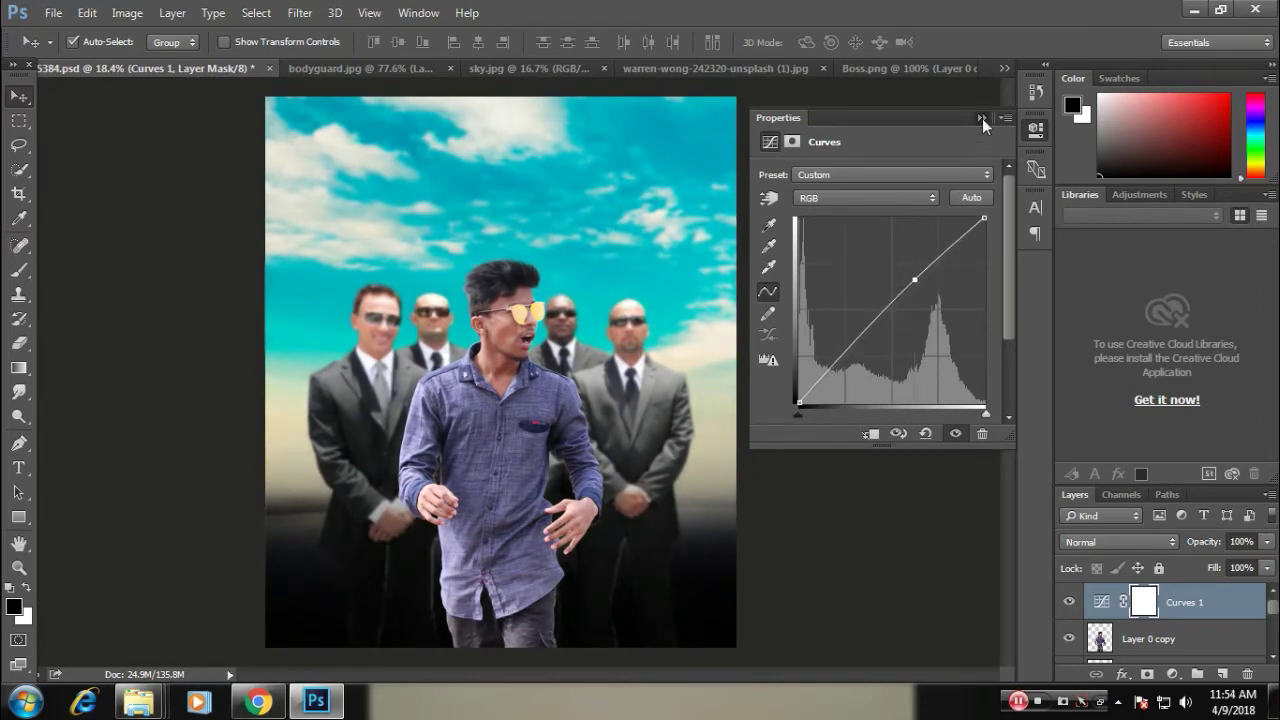
# - Toggle the Curves 1 layer's visibility to compare the image with and without it
pyautogui.click(982, 118)
pyautogui.click(1070, 601)
pyautogui.click(1070, 601)
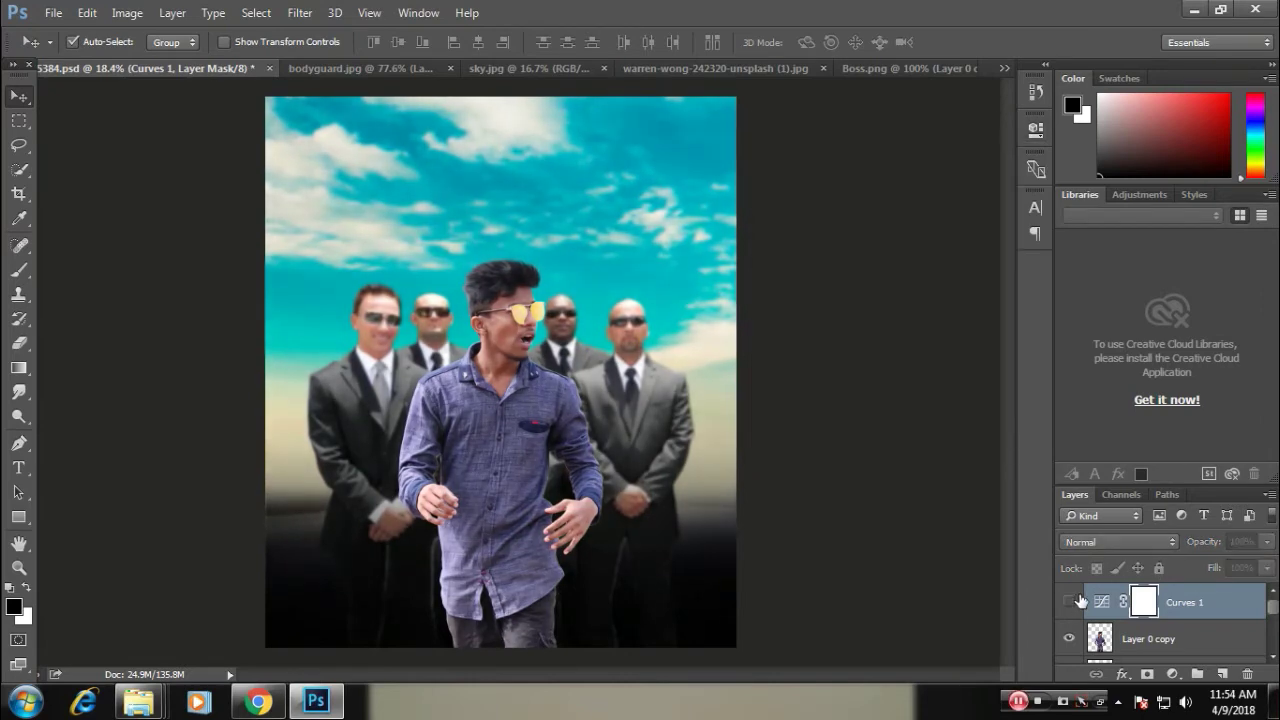
pyautogui.click(1078, 600)
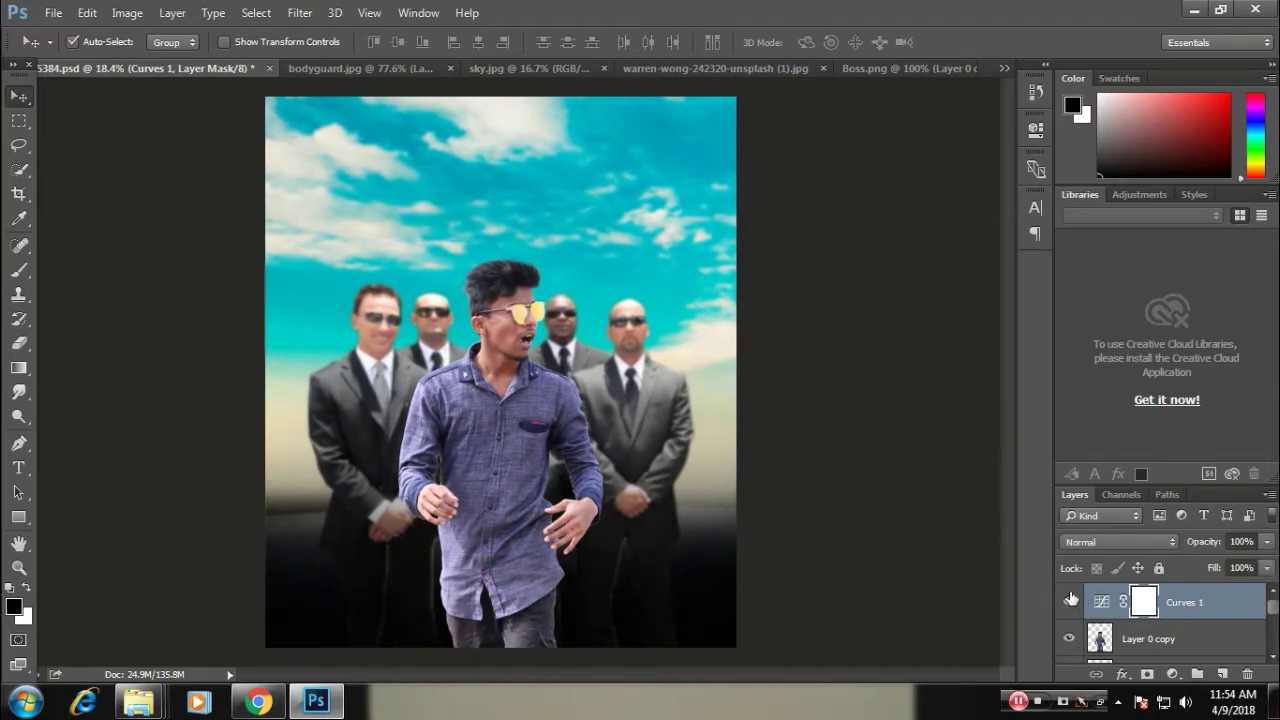
pyautogui.click(1068, 601)
# - Add a Brightness/Contrast adjustment layer that brightens the image slightly
pyautogui.click(1172, 674)
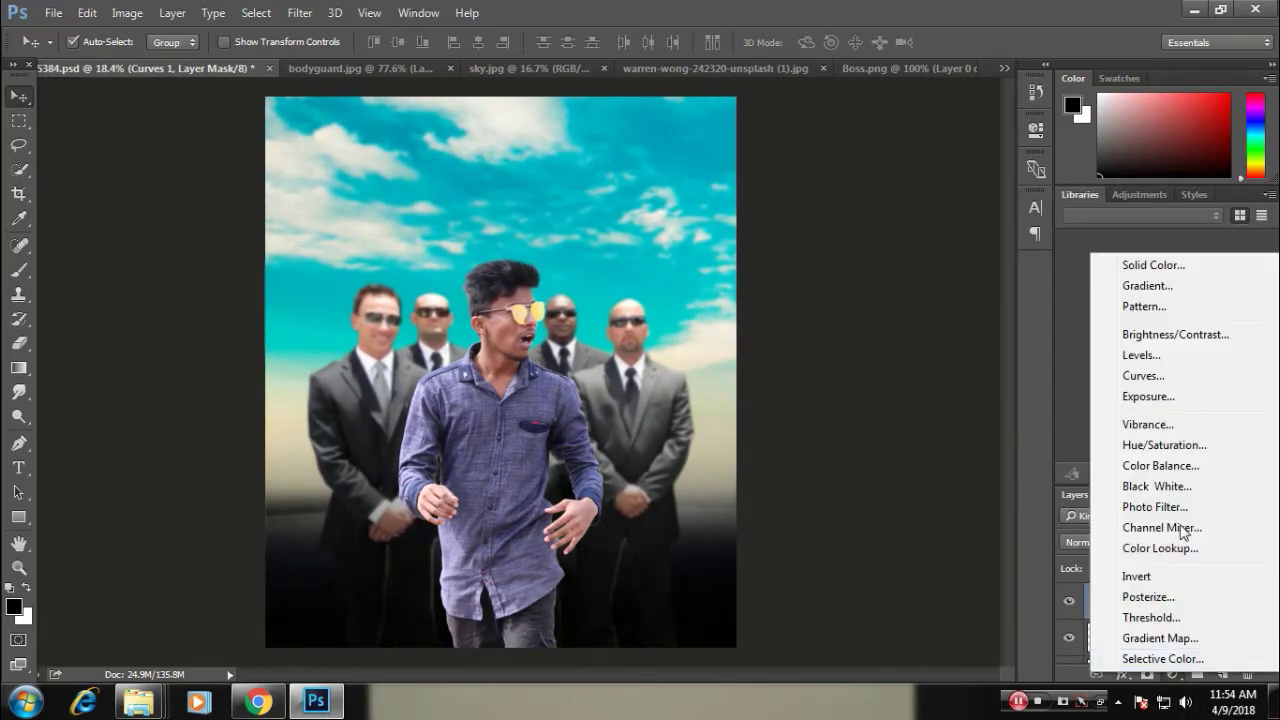
pyautogui.click(1178, 336)
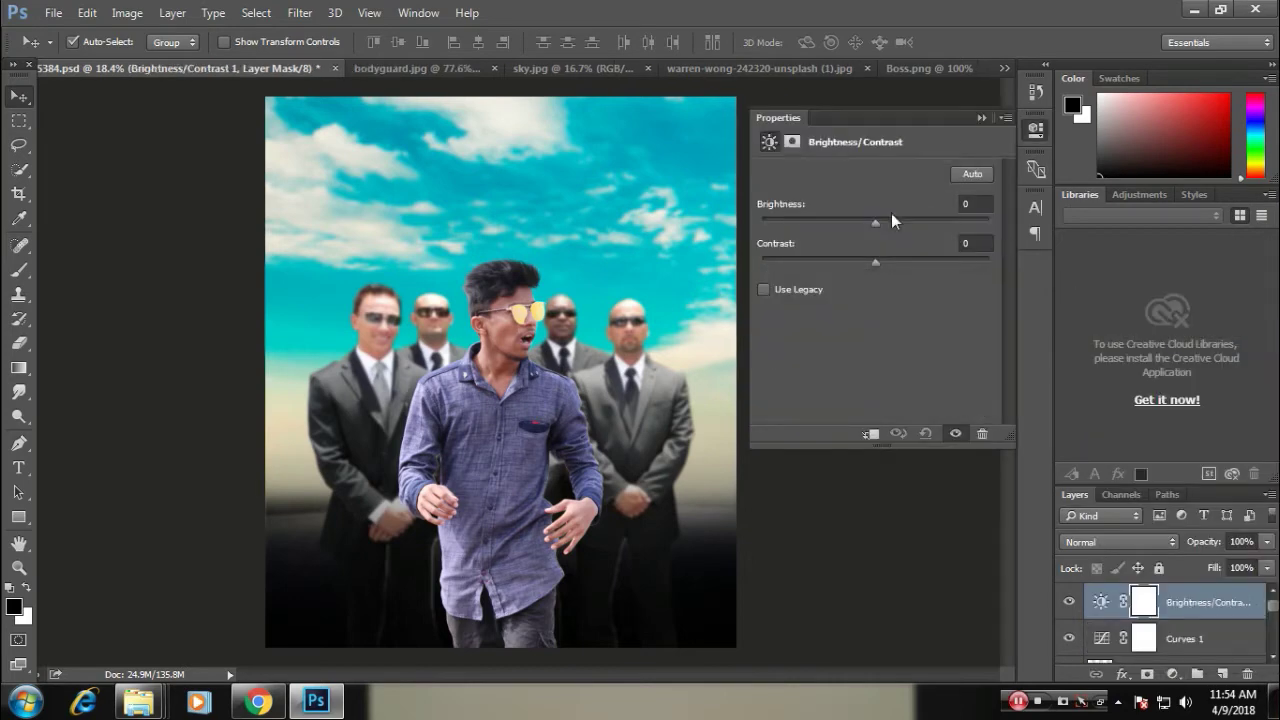
pyautogui.moveTo(876, 222); pyautogui.dragTo(891, 223)
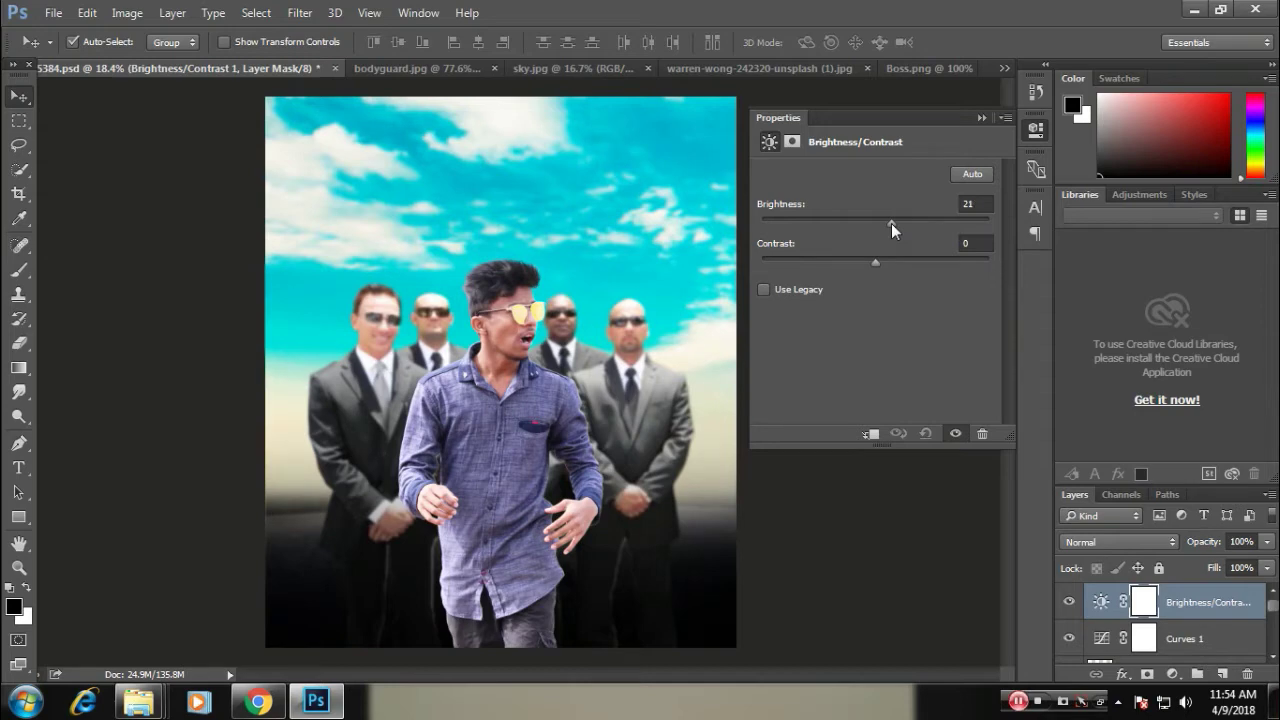
pyautogui.click(980, 118)
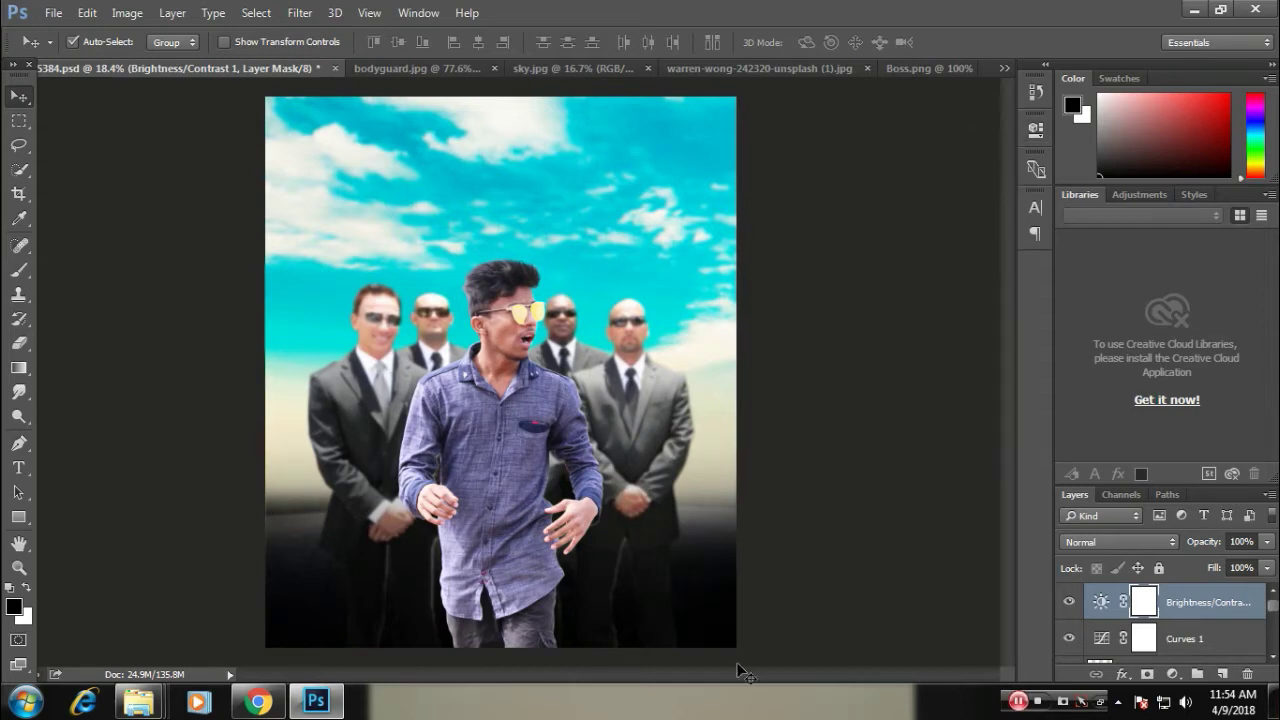
# - Brush the Brightness/Contrast mask to remove the brightening along the right side
pyautogui.press('b')
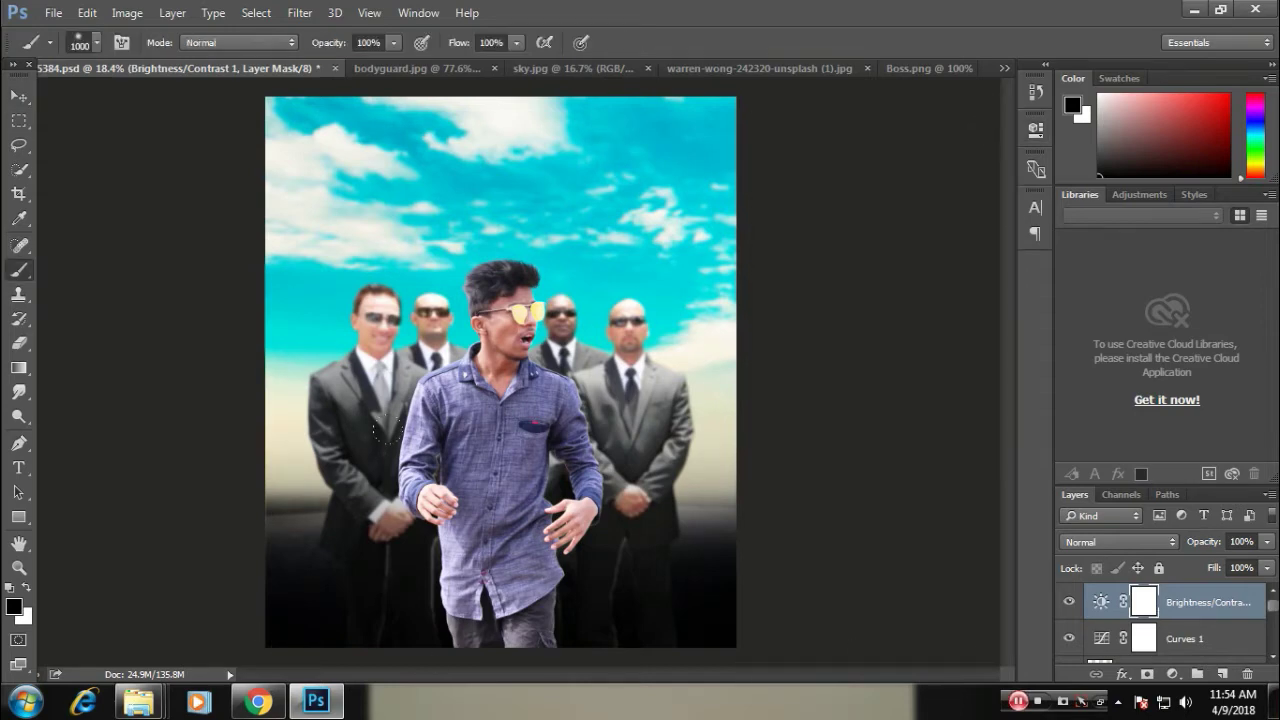
pyautogui.moveTo(278, 193); pyautogui.dragTo(297, 234)
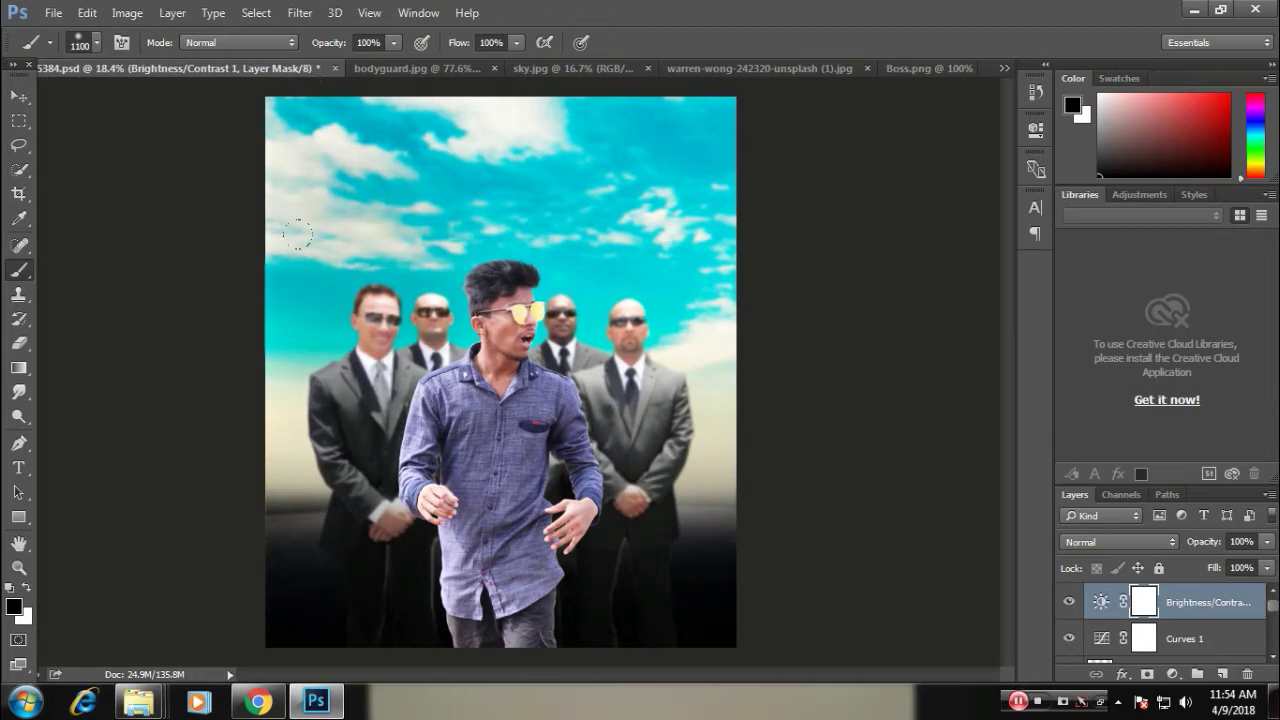
pyautogui.hotkey('ctrl', 'z')
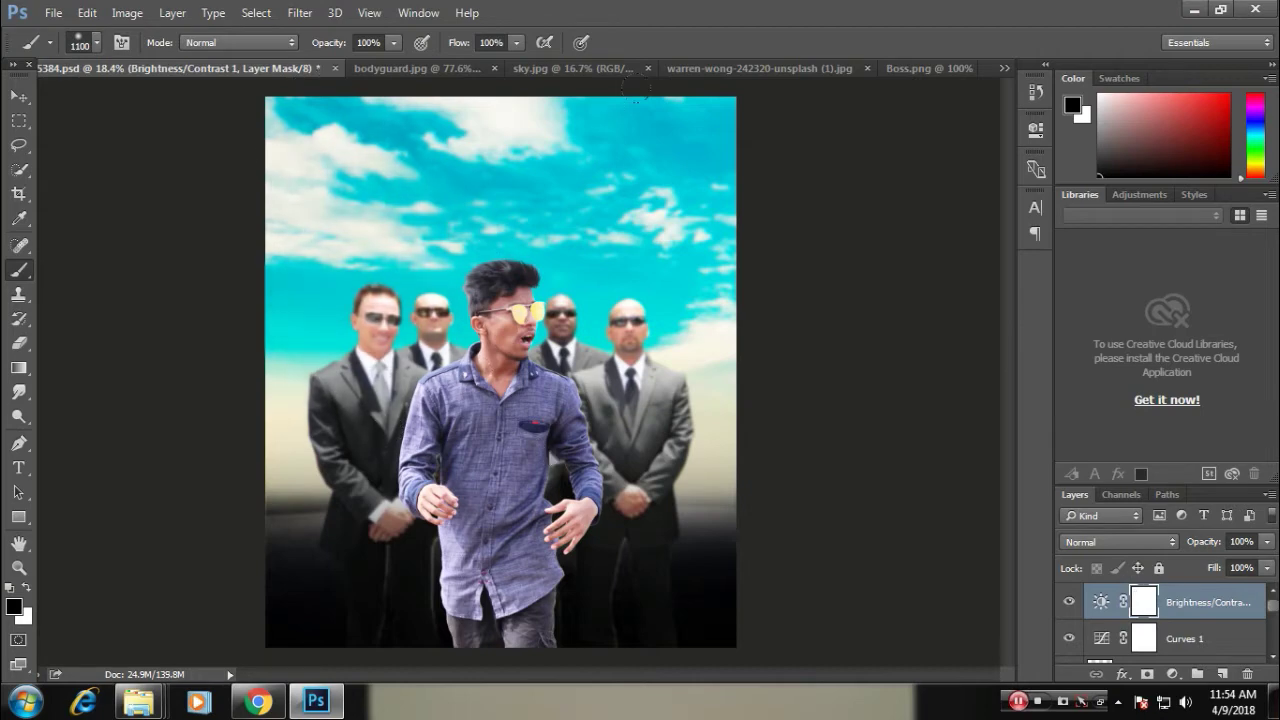
pyautogui.moveTo(634, 88); pyautogui.dragTo(625, 545)
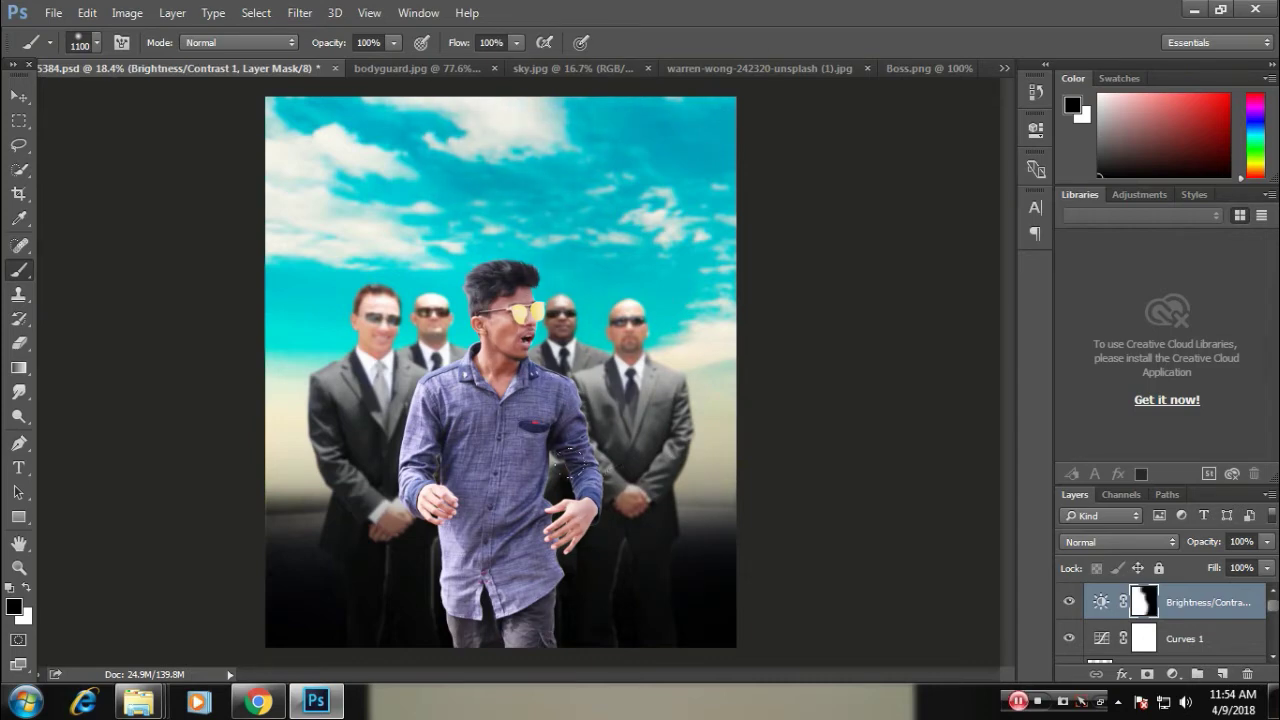
pyautogui.click(1064, 602)
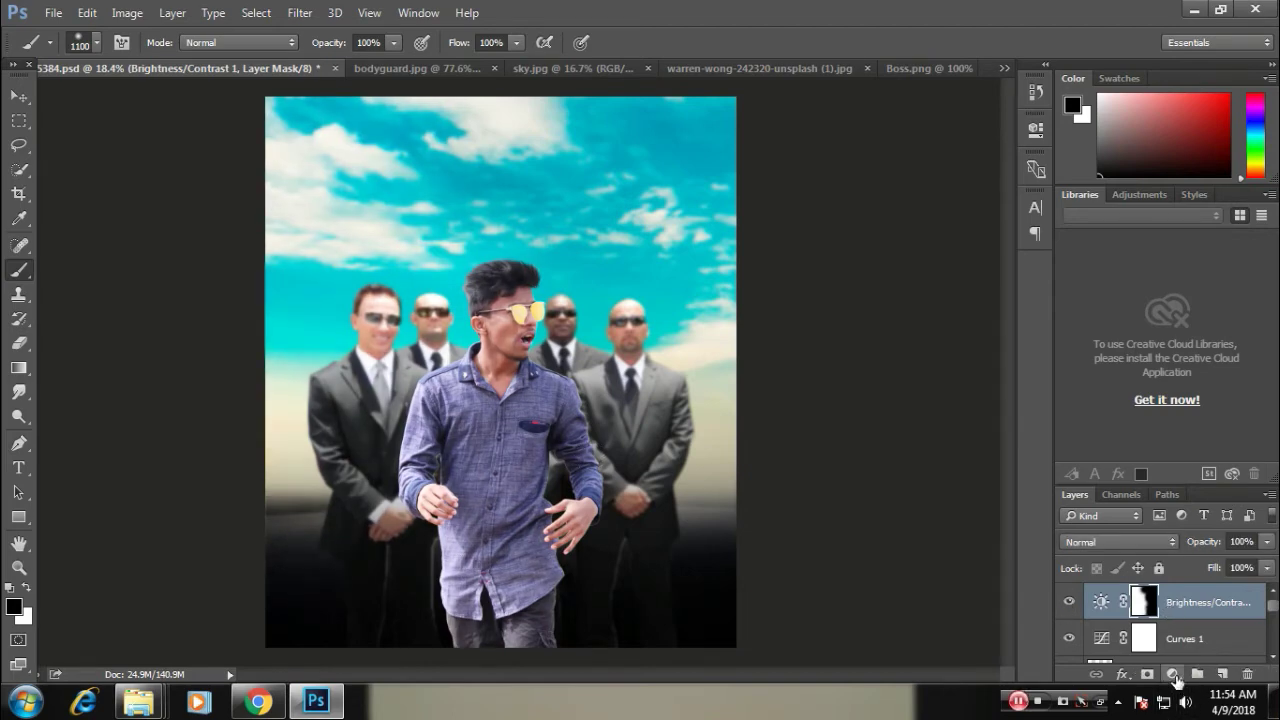
pyautogui.click(1175, 675)
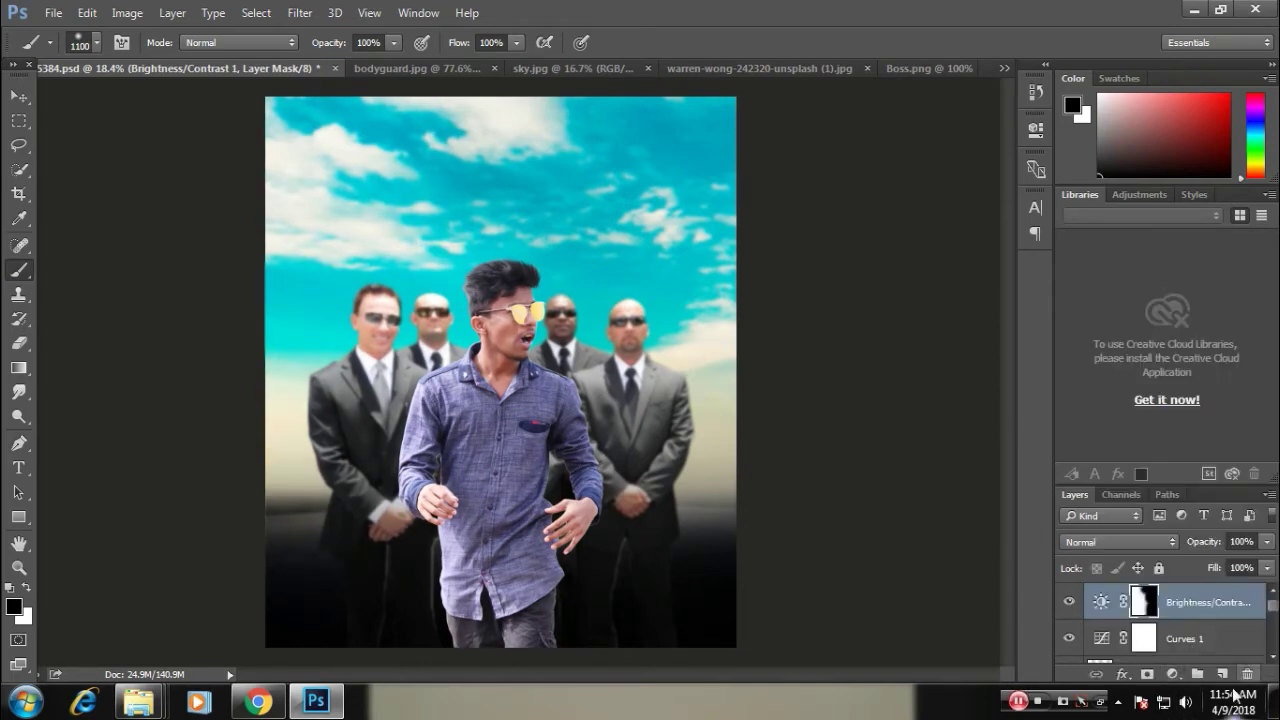
# - Stamp the visible image into Layer 5 and apply High Pass at radius 6.8 pixels
pyautogui.press('v')
pyautogui.hotkey('ctrl', 'alt', 'shift', 'e')
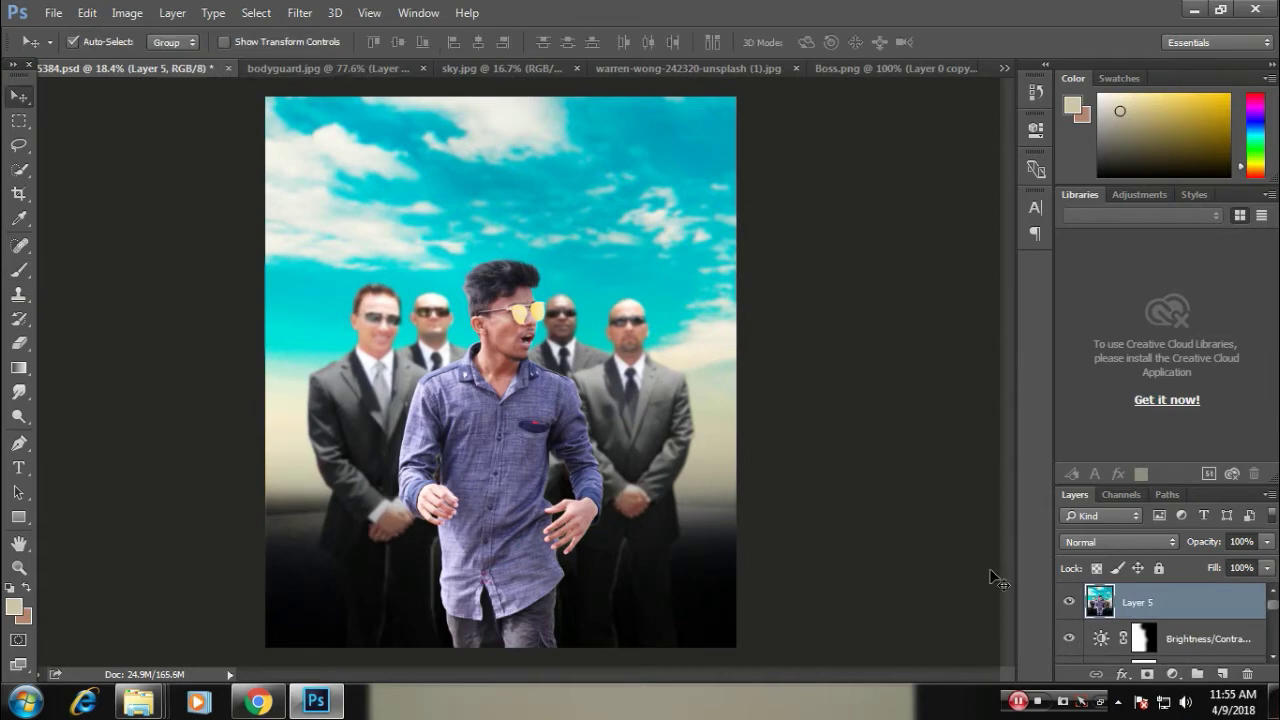
pyautogui.click(300, 14)
pyautogui.moveTo(410, 380)
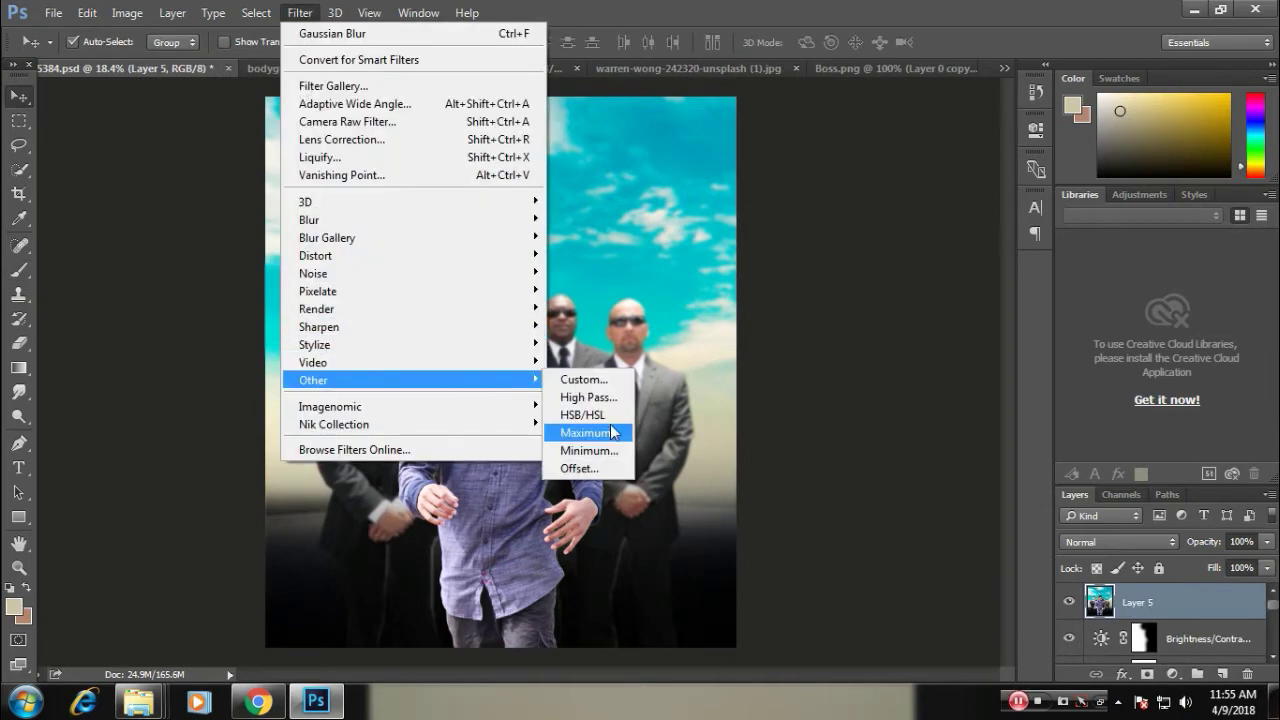
pyautogui.click(586, 397)
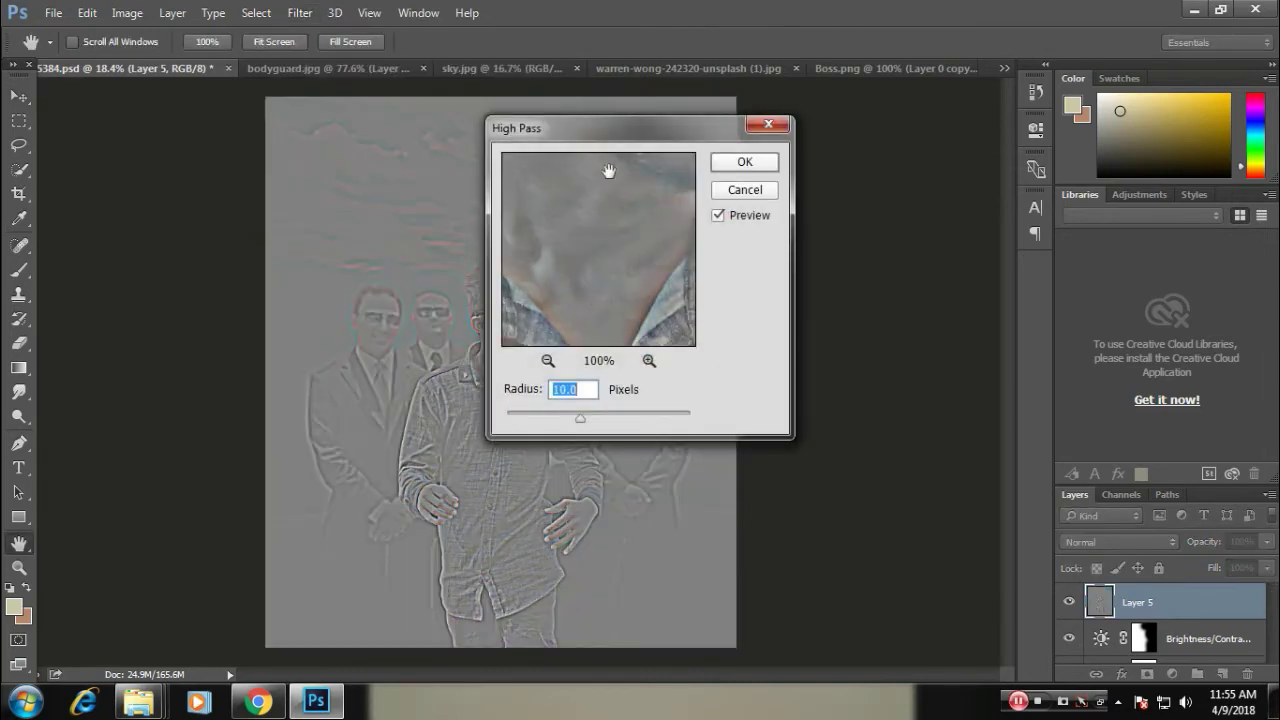
pyautogui.moveTo(630, 128); pyautogui.dragTo(871, 107)
pyautogui.moveTo(816, 403); pyautogui.dragTo(806, 404)
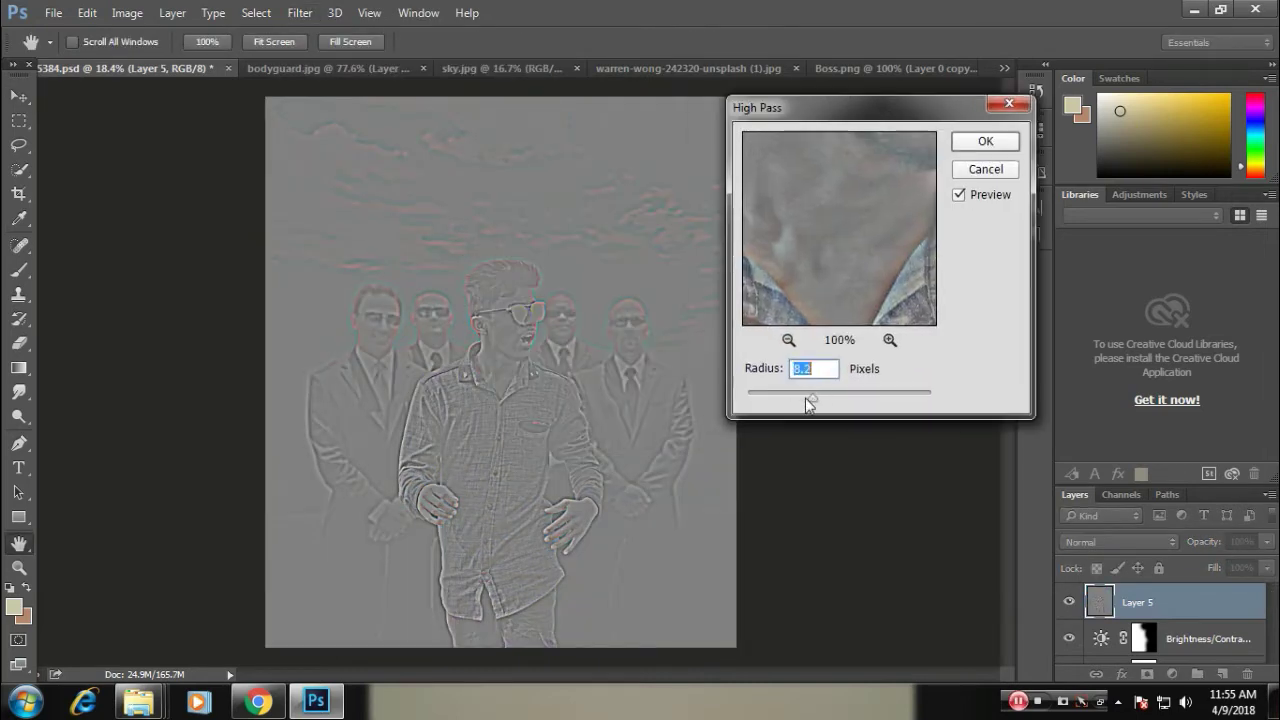
pyautogui.click(985, 141)
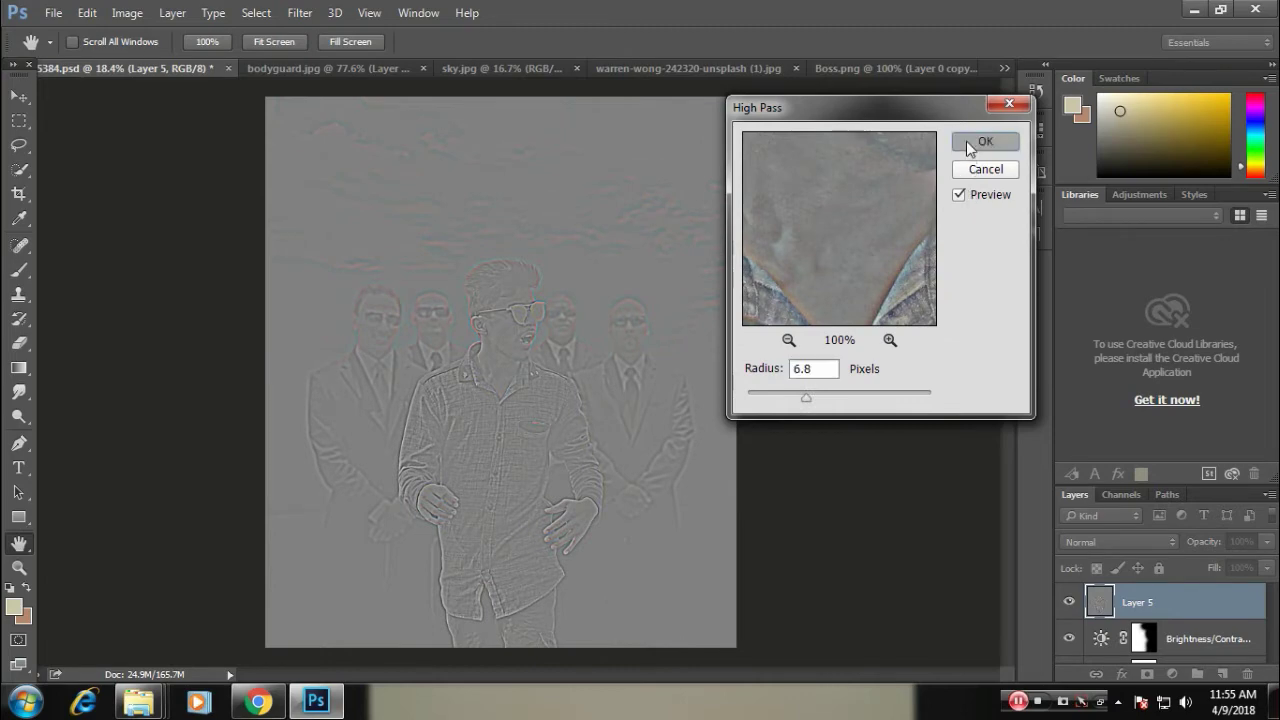
# - Cycle through Layer 5's blend modes to compare the sharpening results
pyautogui.click(1080, 541)
pyautogui.click(1079, 517)
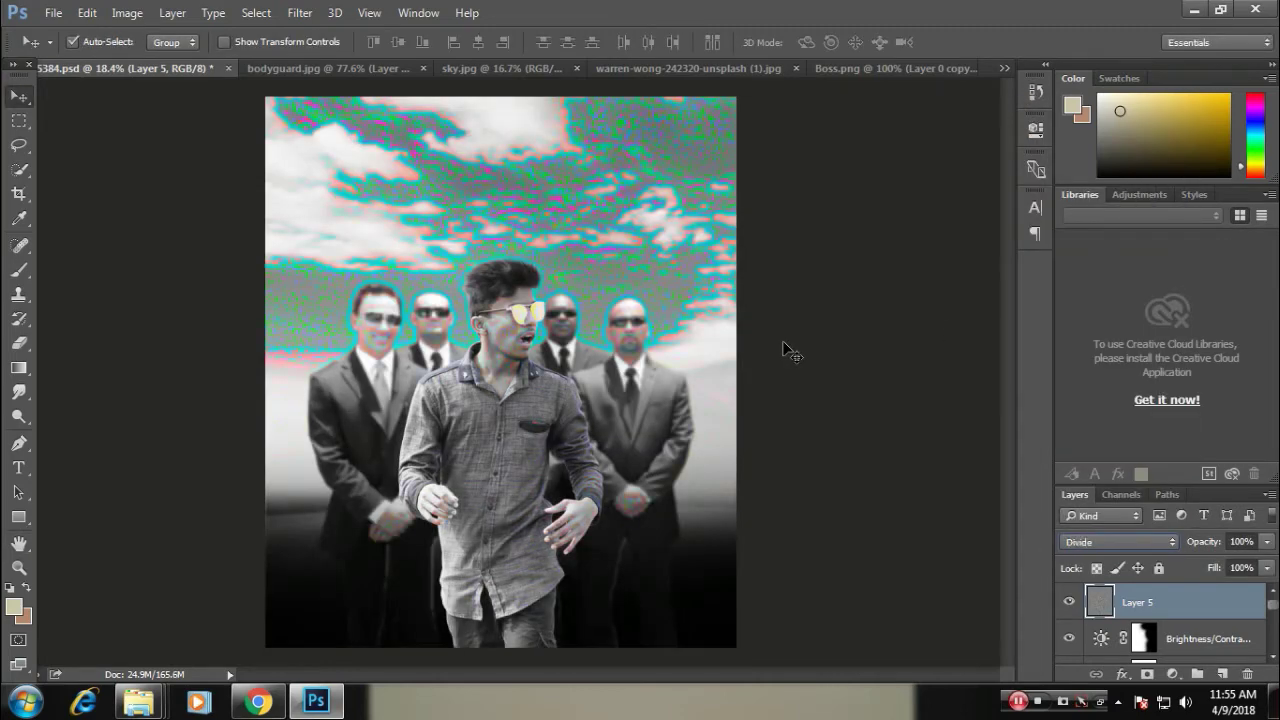
pyautogui.press('Up')
pyautogui.press('Up')
pyautogui.press('Up')
pyautogui.press('Up')
pyautogui.press('Up')
pyautogui.press('Up')
pyautogui.press('Up')
pyautogui.press('Up')
pyautogui.press('Up')
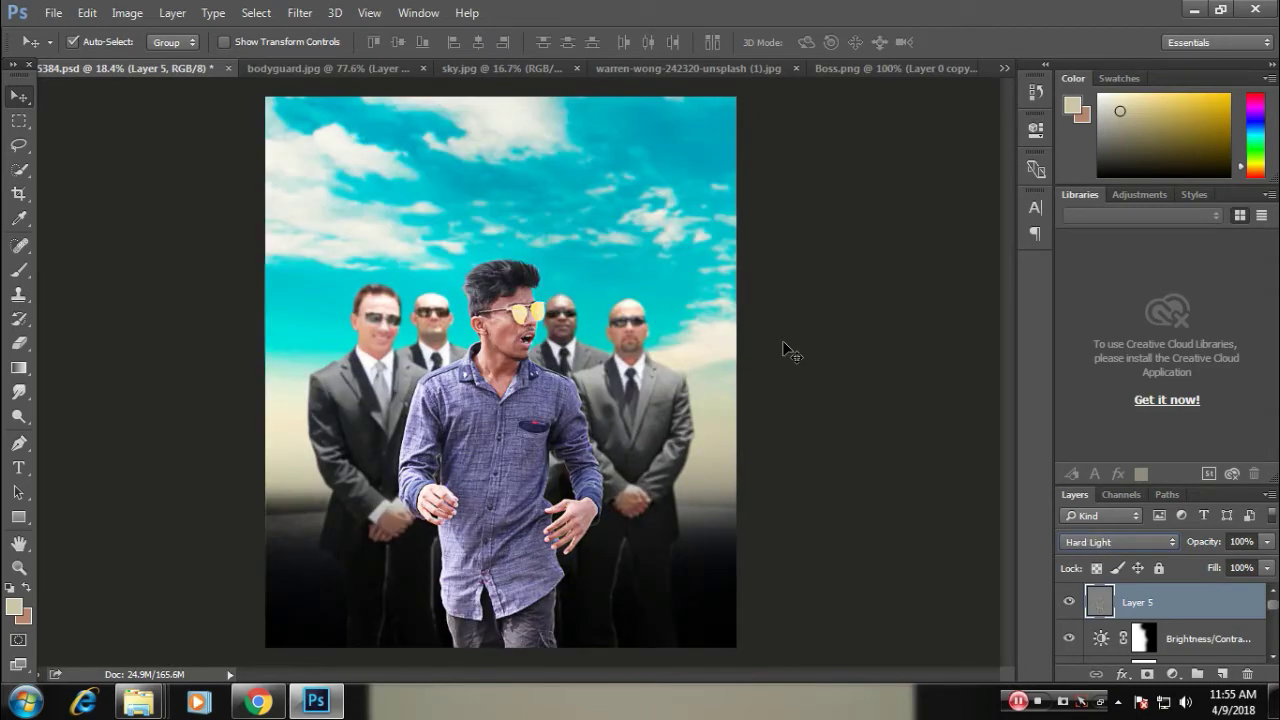
# - Zoom in on the man's head and keep Layer 5 in Hard Light blend mode
pyautogui.keyDown('ctrl'); pyautogui.click(528, 306); pyautogui.keyUp('ctrl')
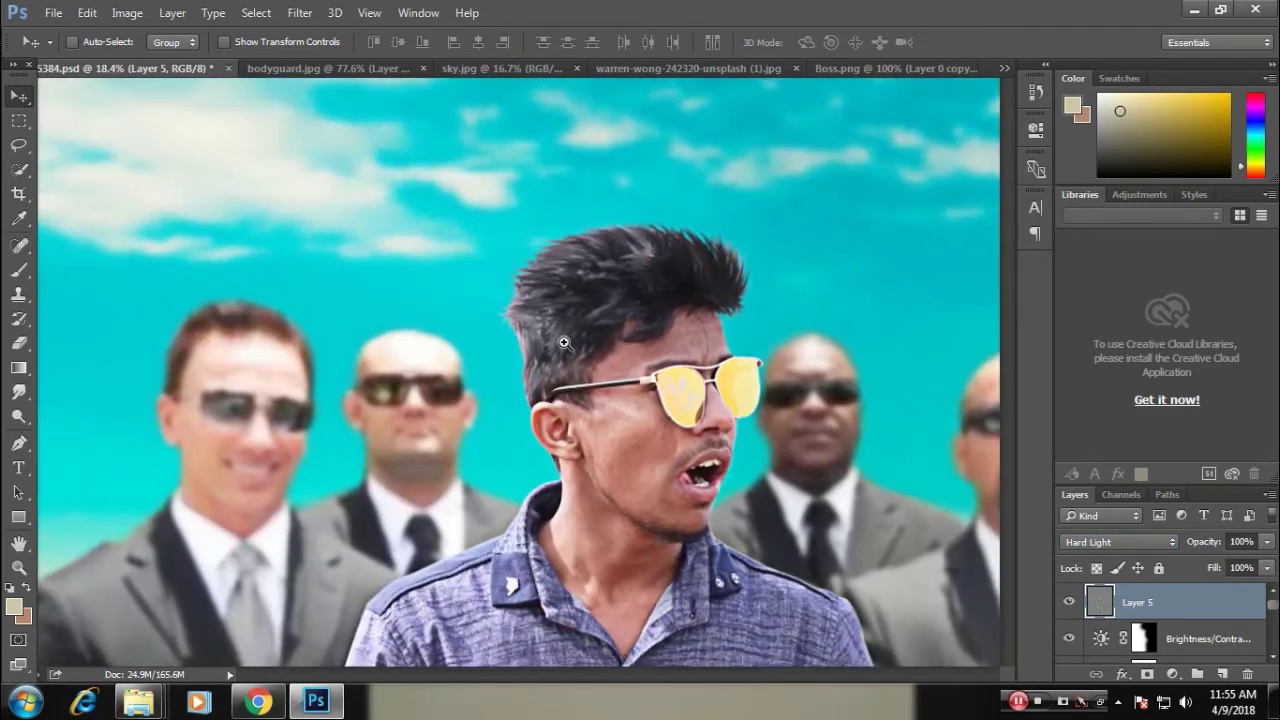
pyautogui.keyDown('ctrl'); pyautogui.click(528, 306); pyautogui.keyUp('ctrl')
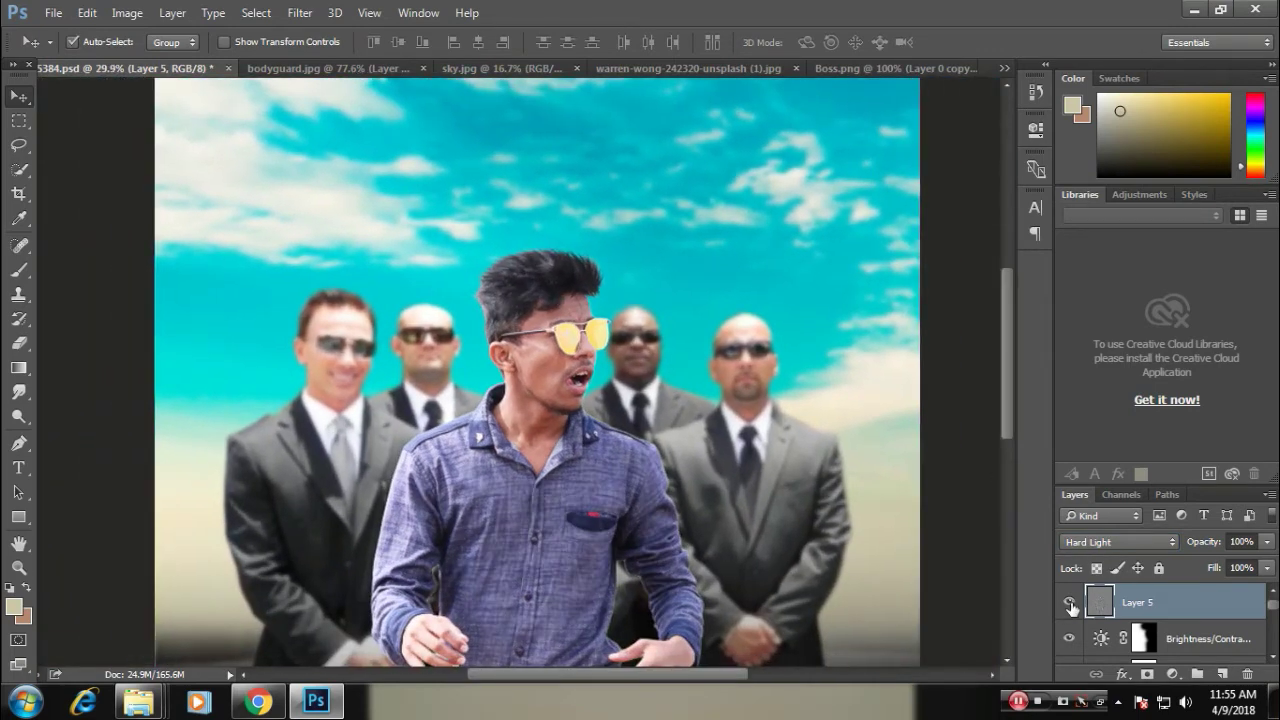
pyautogui.moveTo(1205, 541); pyautogui.dragTo(1184, 551)
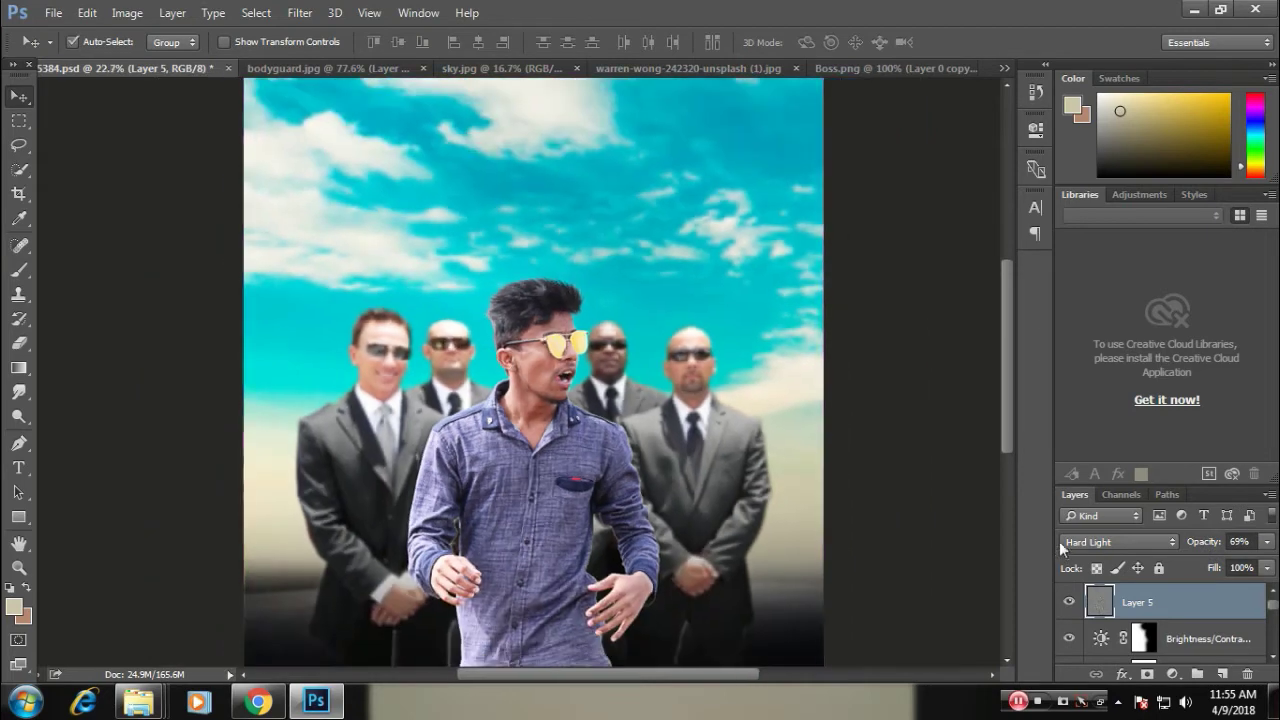
pyautogui.click(1100, 541)
pyautogui.click(1090, 370)
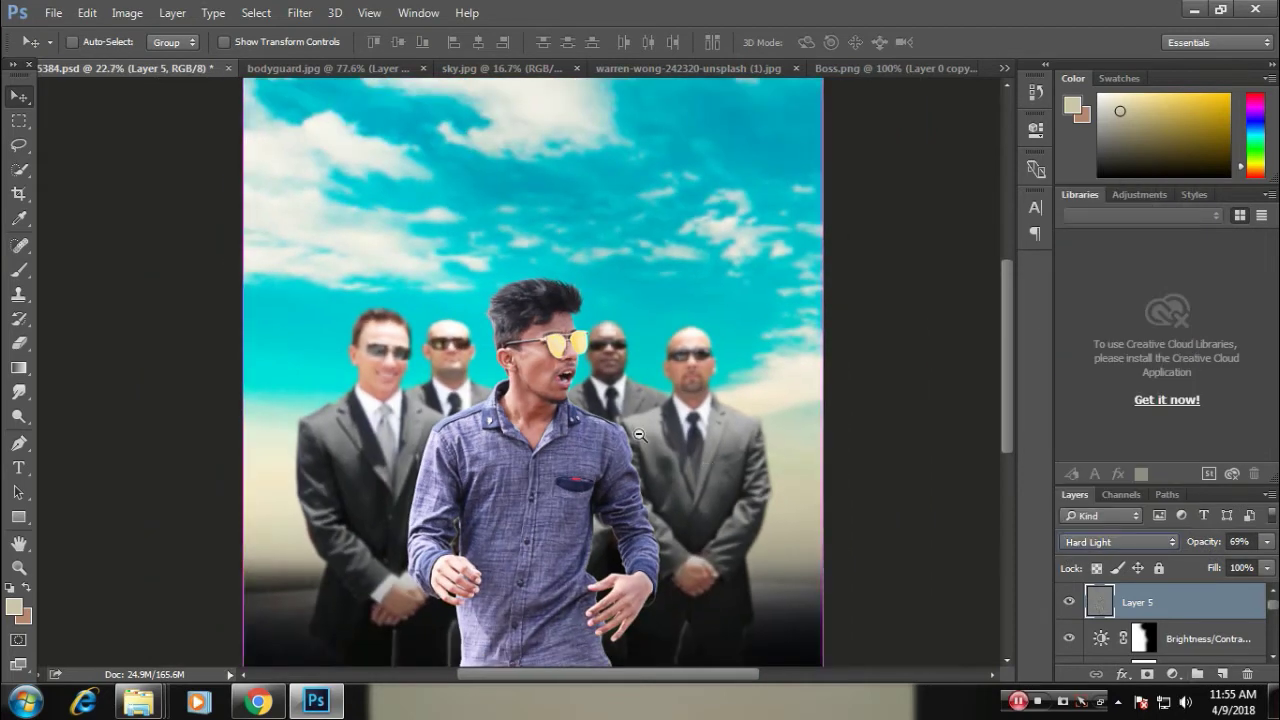
# - Fine-tune Layer 5's opacity so it settles at 76%
pyautogui.keyDown('ctrl'); pyautogui.click(773, 628); pyautogui.keyUp('ctrl')
pyautogui.press('b')
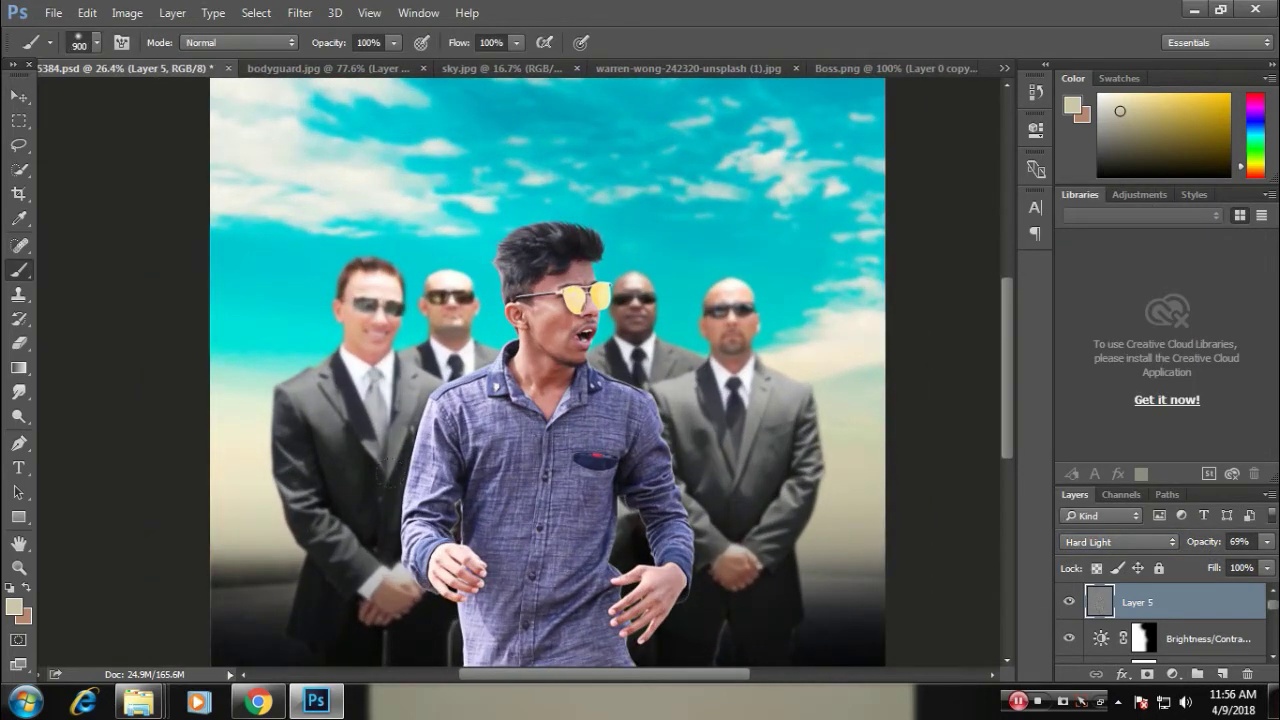
pyautogui.press('[')
pyautogui.press('[')
pyautogui.press('[')
pyautogui.moveTo(1218, 546)
pyautogui.mouseDown()
pyautogui.moveTo(1205, 546)
pyautogui.moveTo(1215, 543)
pyautogui.mouseUp()
pyautogui.moveTo(700, 420); pyautogui.dragTo(638, 380)
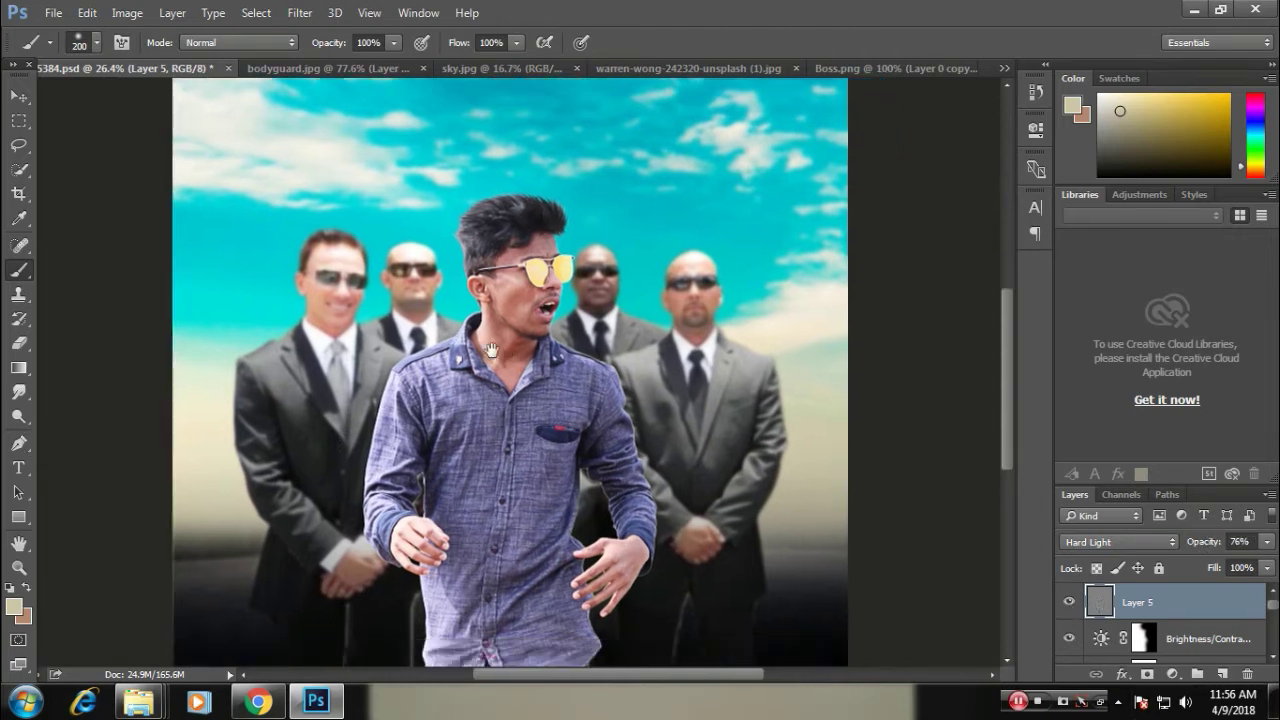
pyautogui.scroll(-1, 571, 391)
pyautogui.scroll(-1, 571, 391)
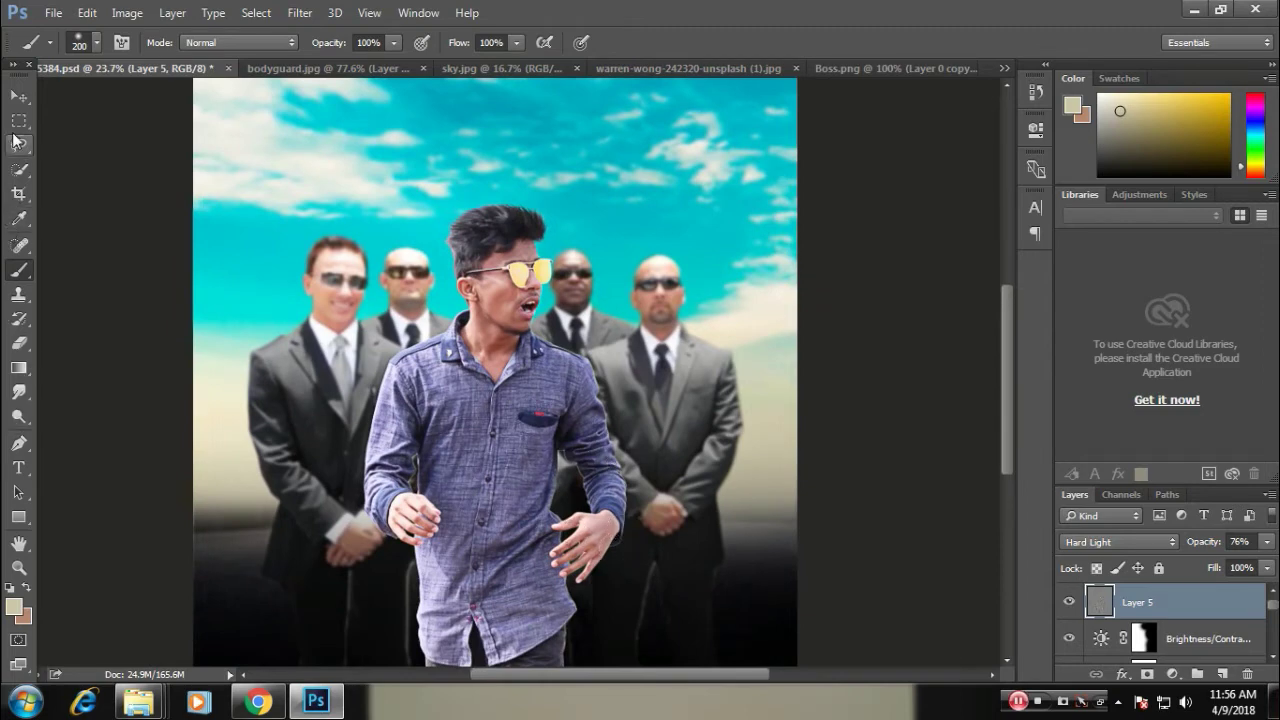
pyautogui.click(19, 169)
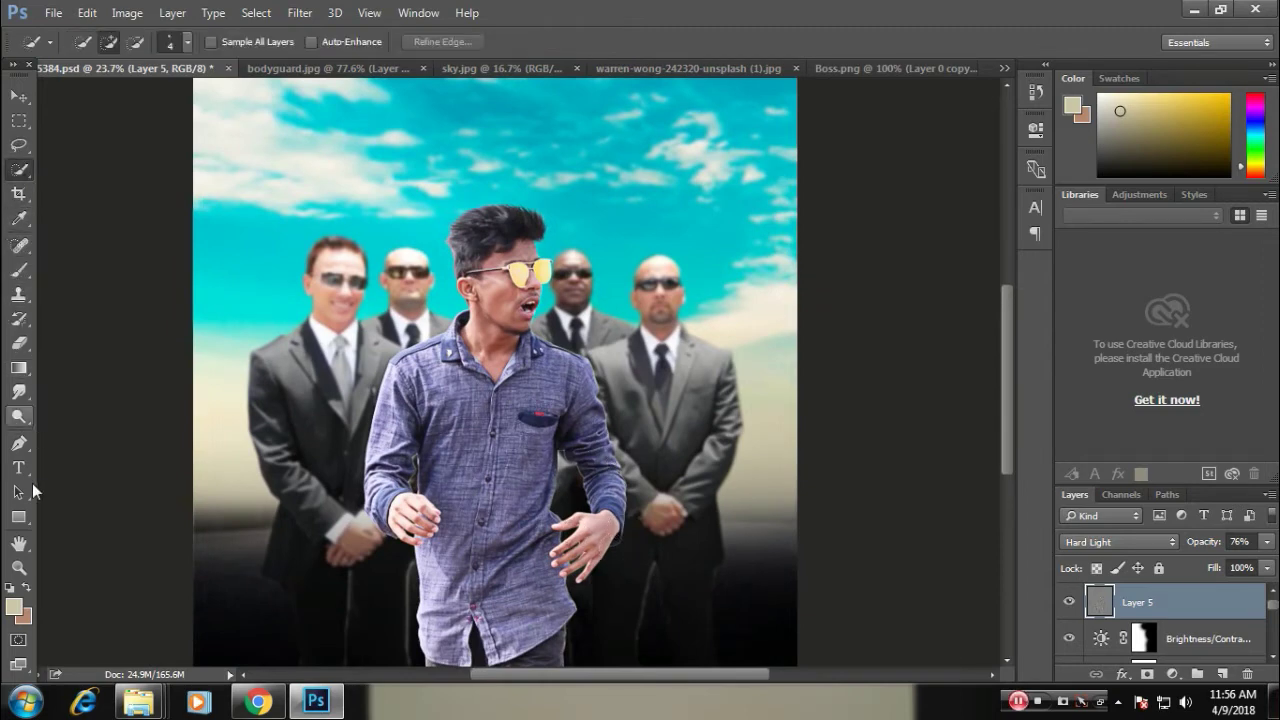
# - Set up the Burn tool with a larger brush and 29% exposure
pyautogui.click(19, 418)
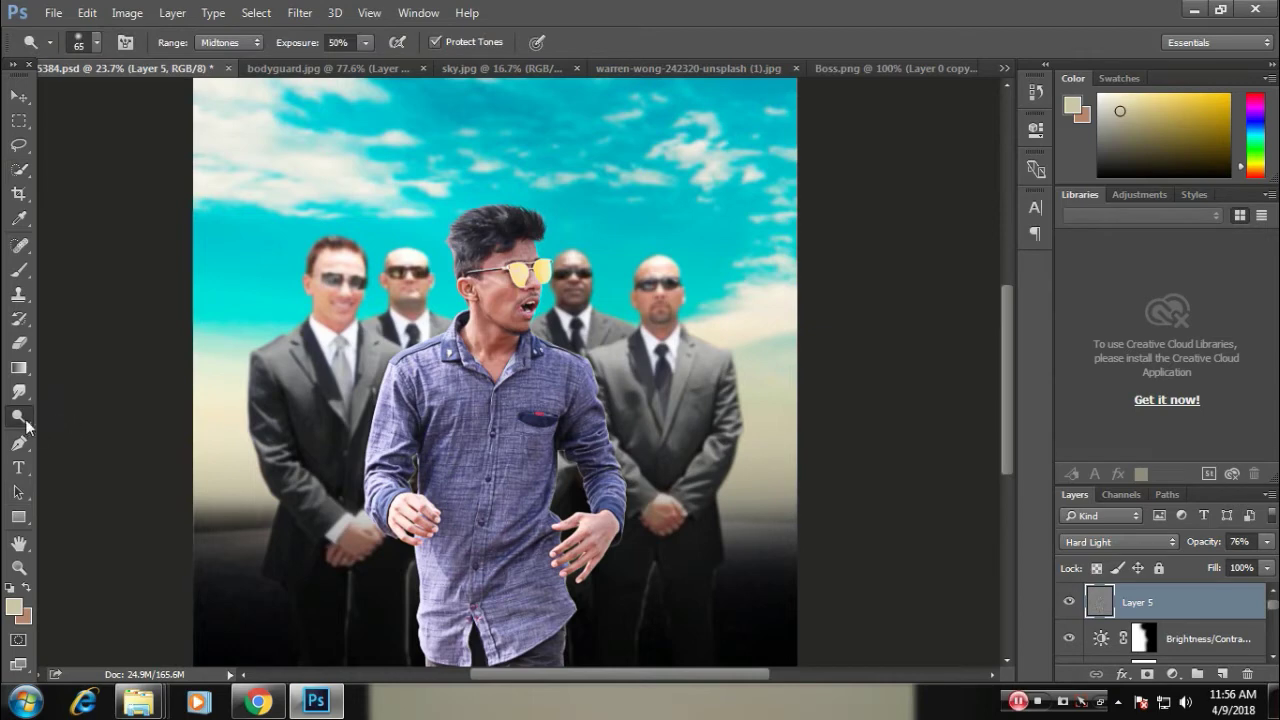
pyautogui.rightClick(26, 426)
pyautogui.click(63, 437)
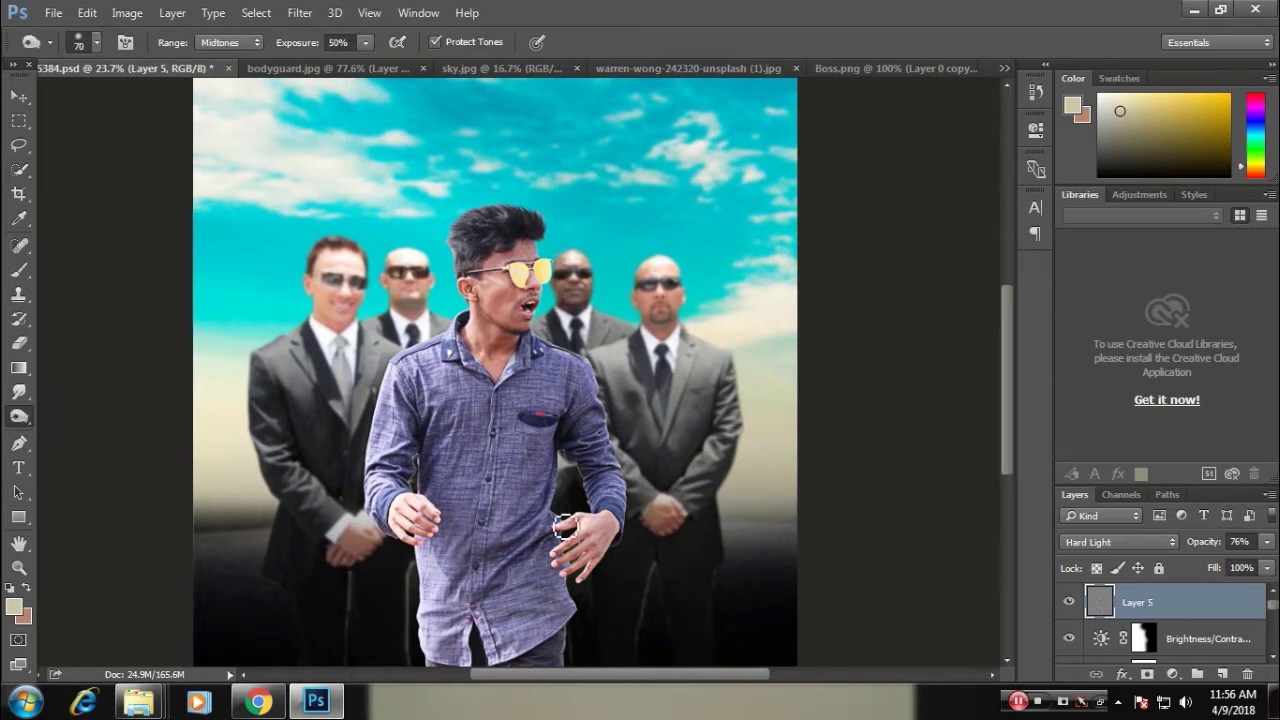
pyautogui.press(']')
pyautogui.press(']')
pyautogui.moveTo(366, 42); pyautogui.dragTo(345, 65)
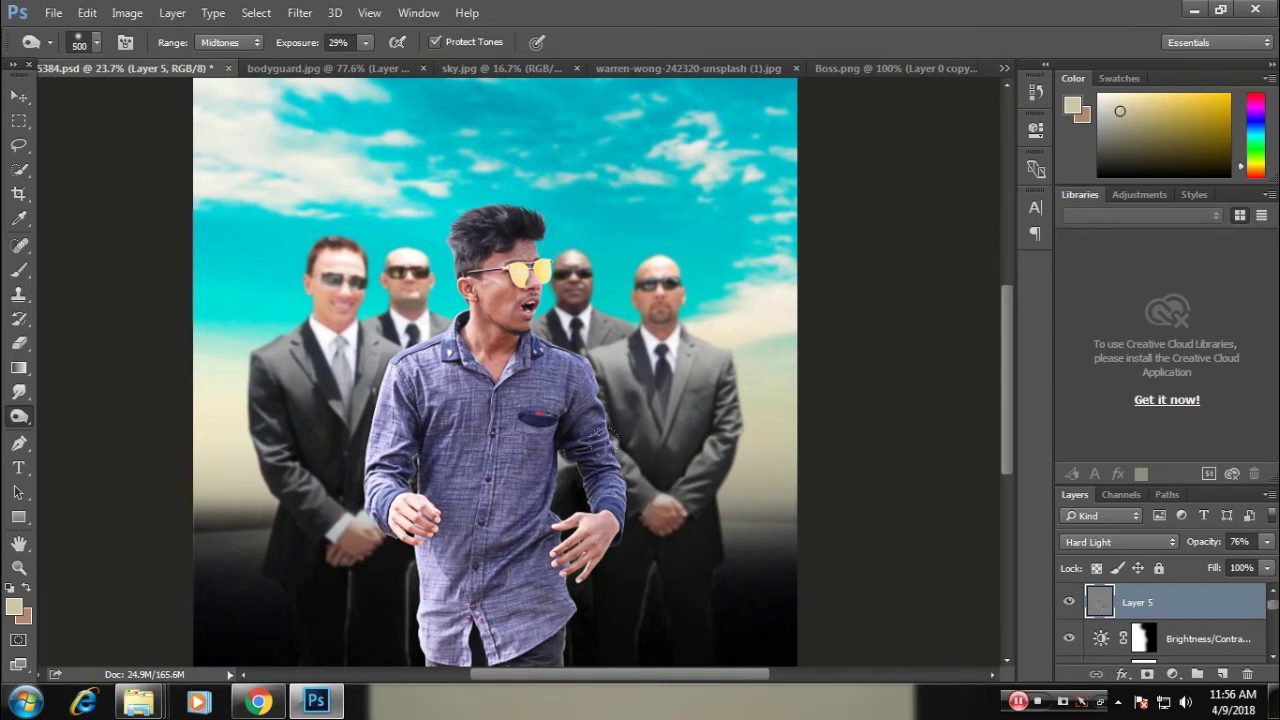
# - Burn the bald bodyguard's arm edge, suit and tie slightly darker
pyautogui.moveTo(722, 414); pyautogui.dragTo(713, 479)
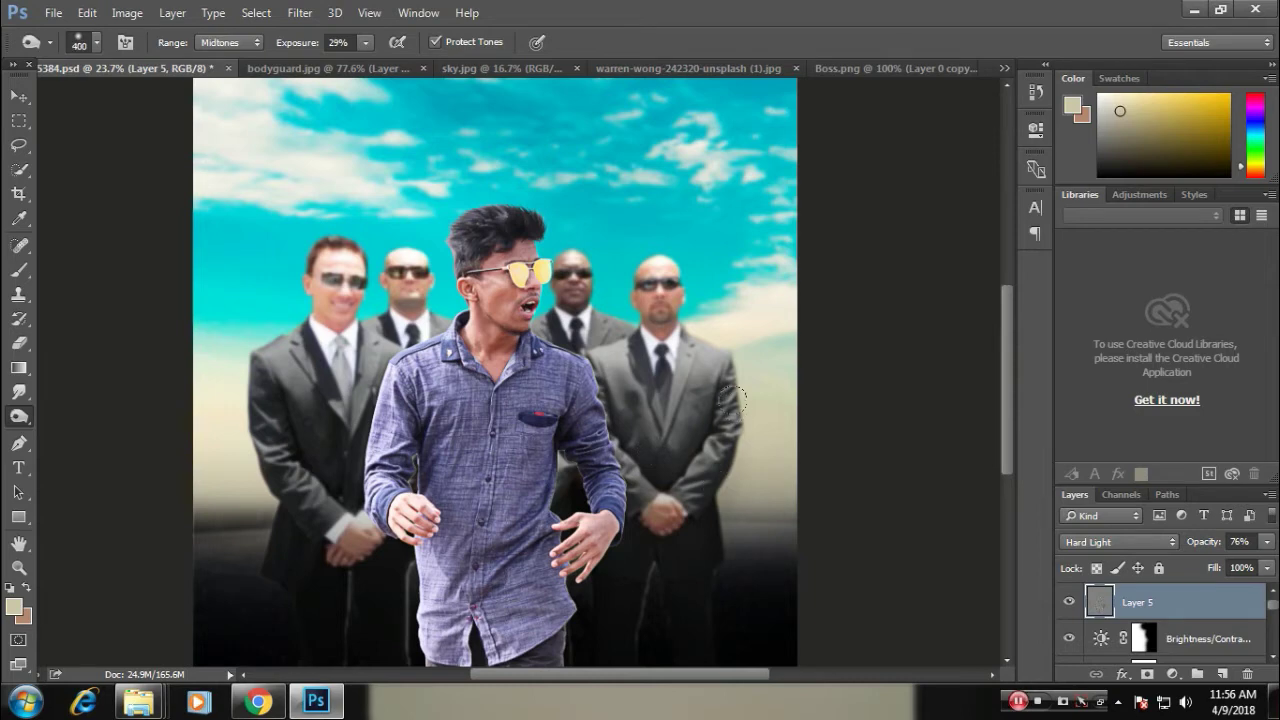
pyautogui.moveTo(735, 399); pyautogui.dragTo(739, 383)
pyautogui.hotkey('ctrl', 'z')
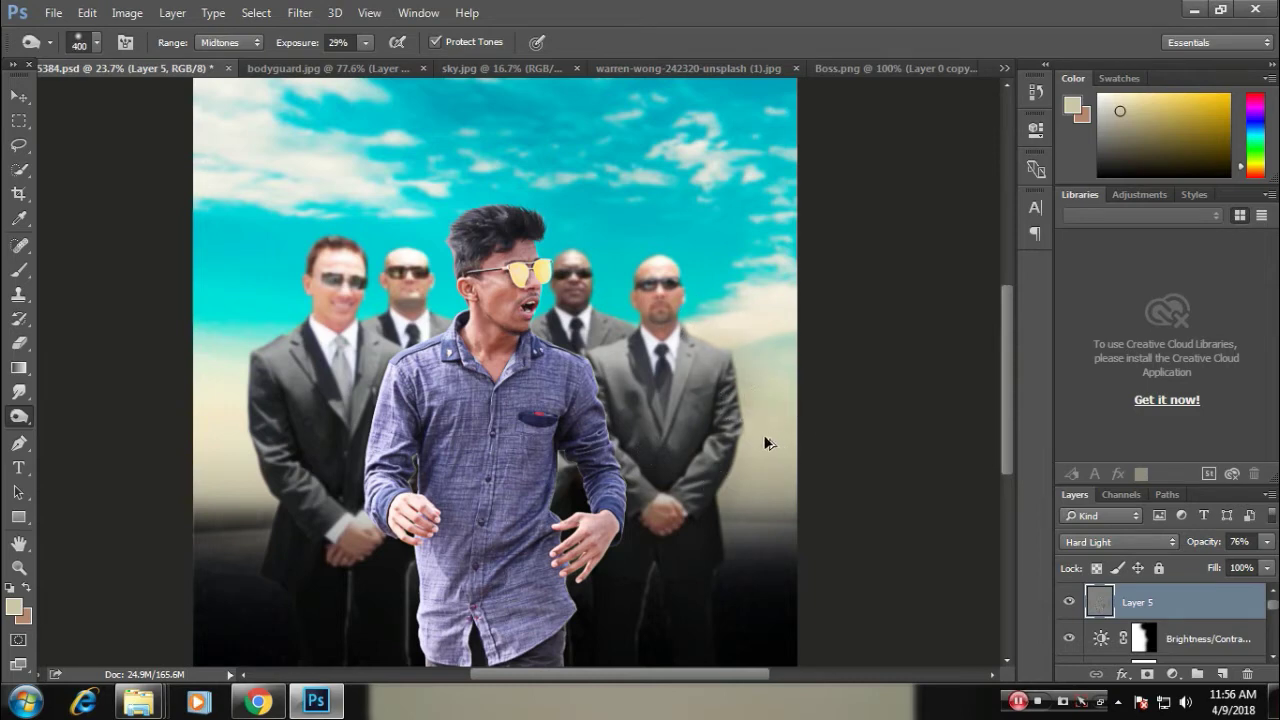
pyautogui.moveTo(660, 368); pyautogui.dragTo(662, 430)
pyautogui.scroll(3, 619, 325)
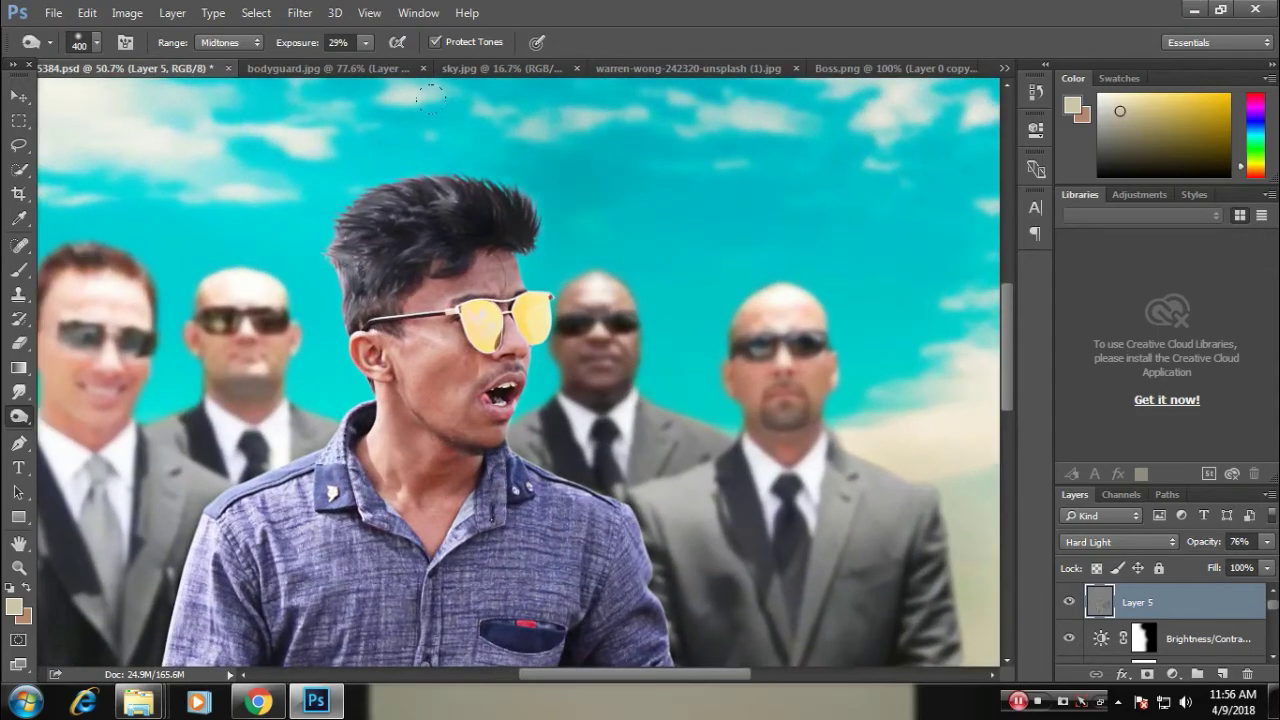
pyautogui.scroll(-2, 506, 343)
pyautogui.scroll(-2, 506, 343)
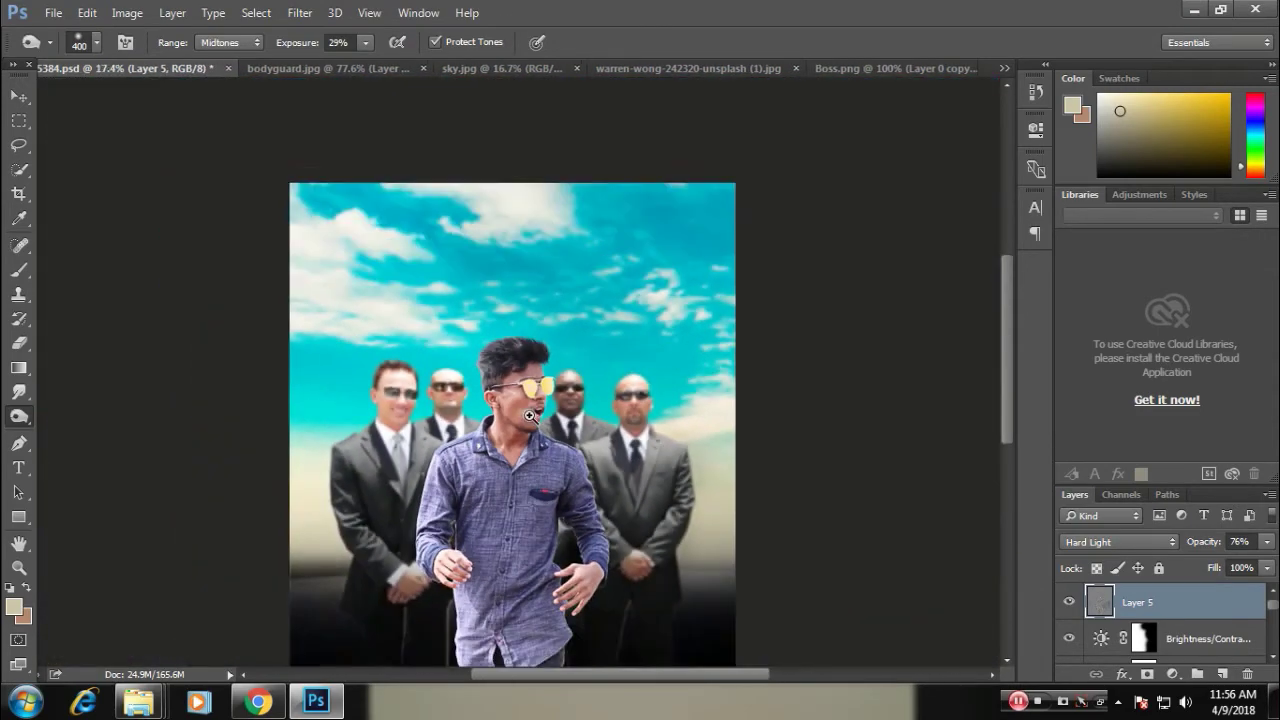
# - Toggle Layer 5's visibility on and off to compare before and after
pyautogui.press('v')
pyautogui.click(1069, 602)
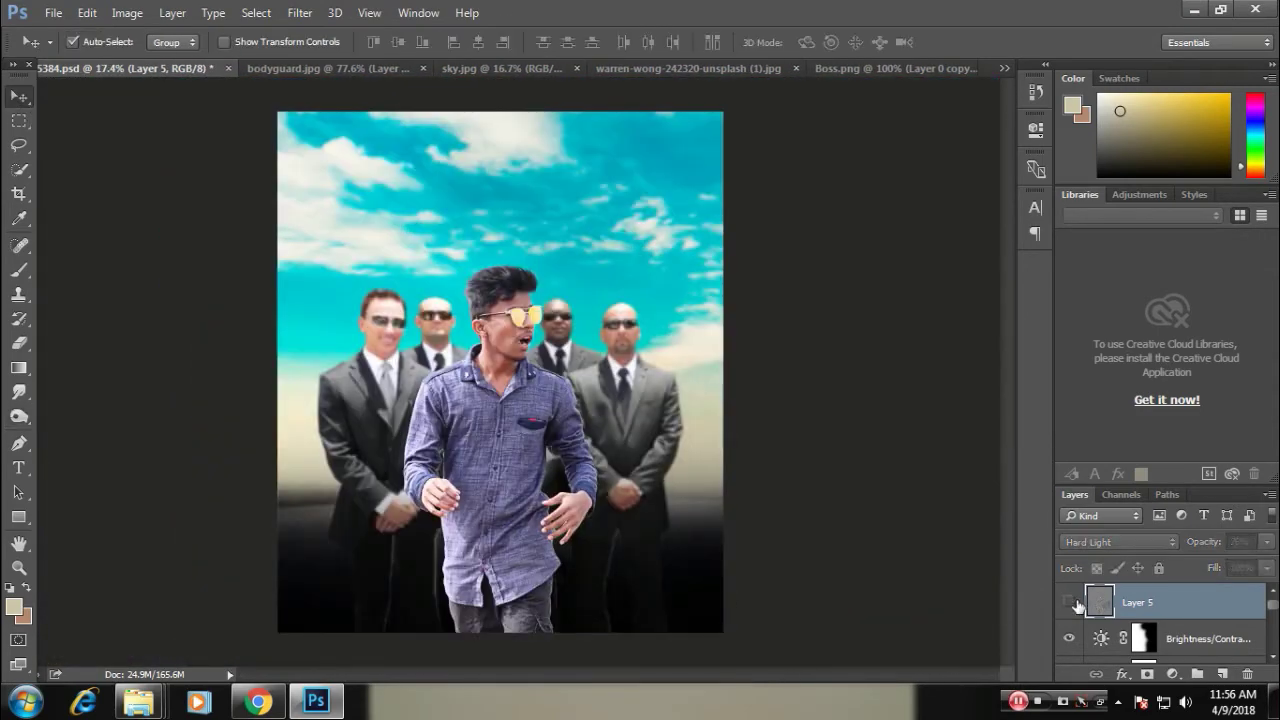
pyautogui.click(1069, 602)
pyautogui.click(1069, 602)
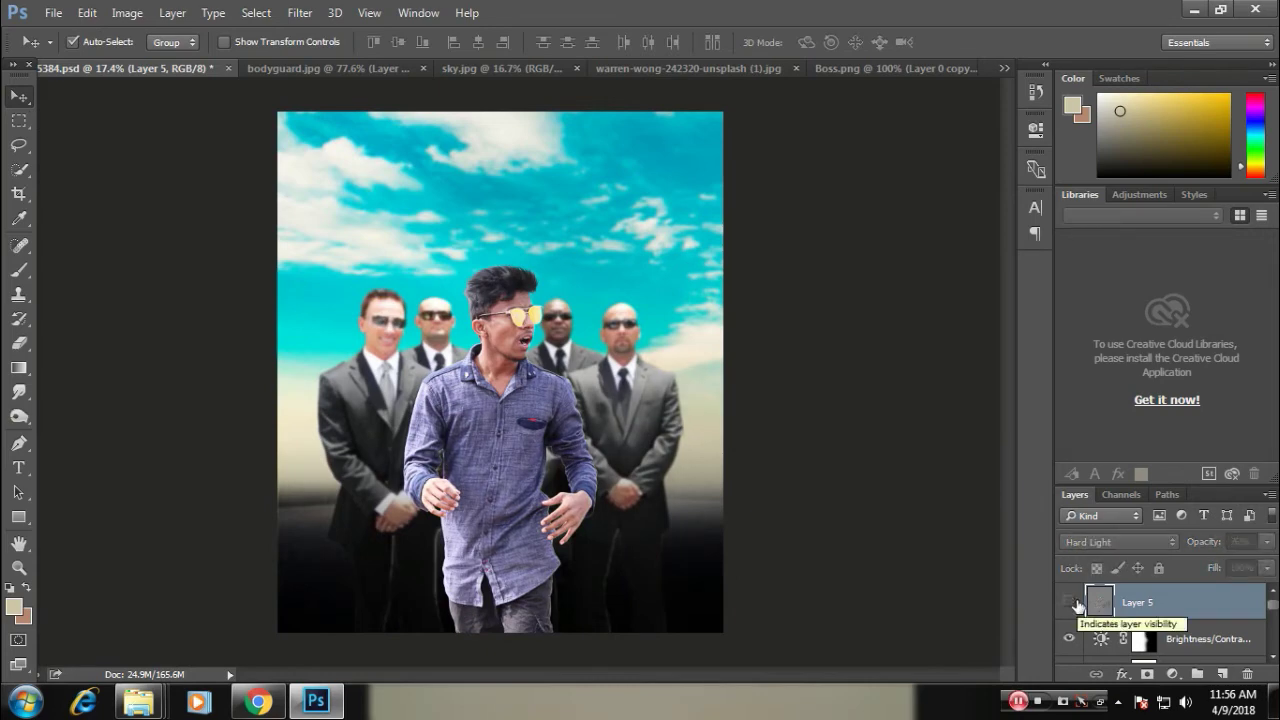
pyautogui.click(1069, 602)
pyautogui.click(1070, 602)
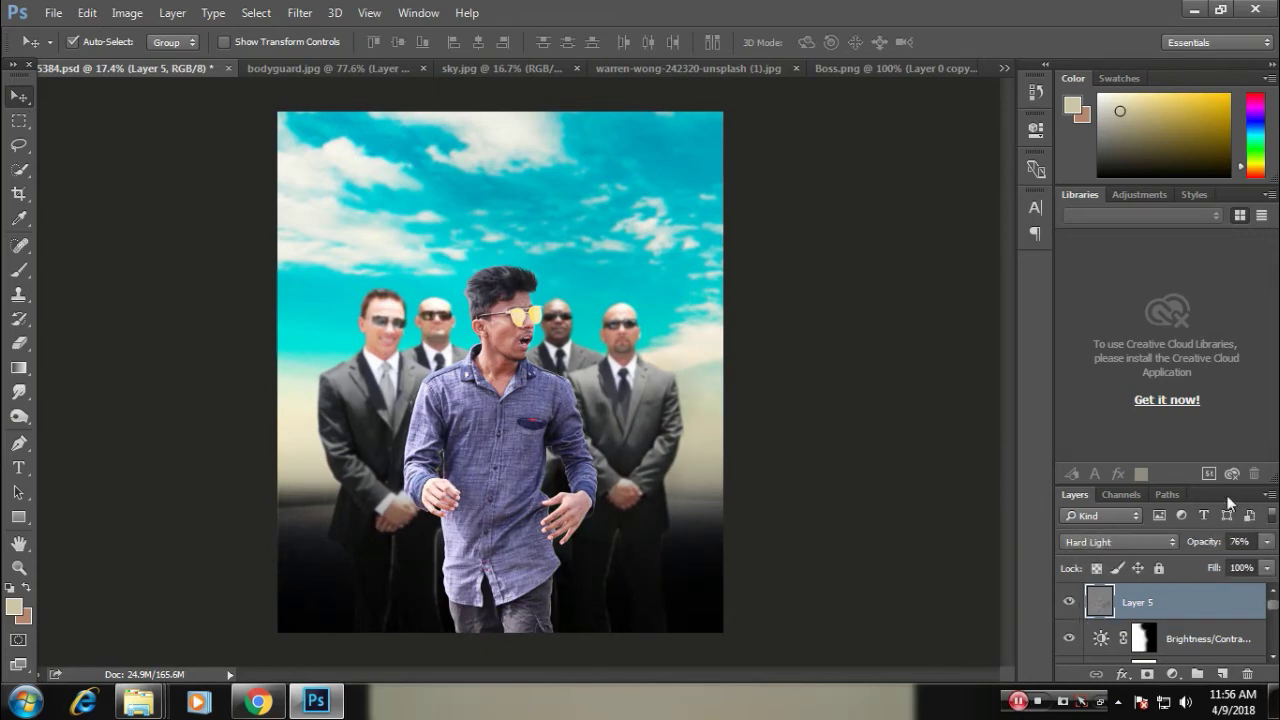
# - Stamp visible into Layer 6 and apply Color Efex Detail Extractor with lower contrast and saturation
pyautogui.hotkey('ctrl', 'alt', 'shift', 'e')
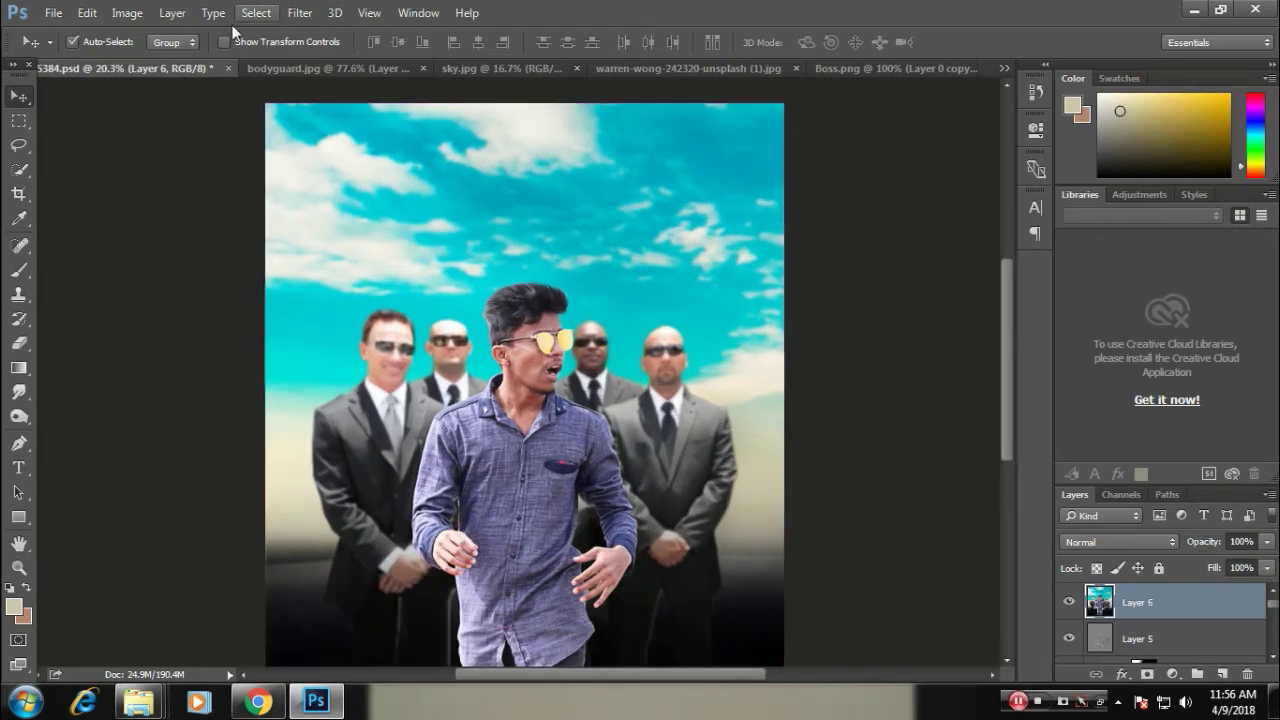
pyautogui.click(303, 13)
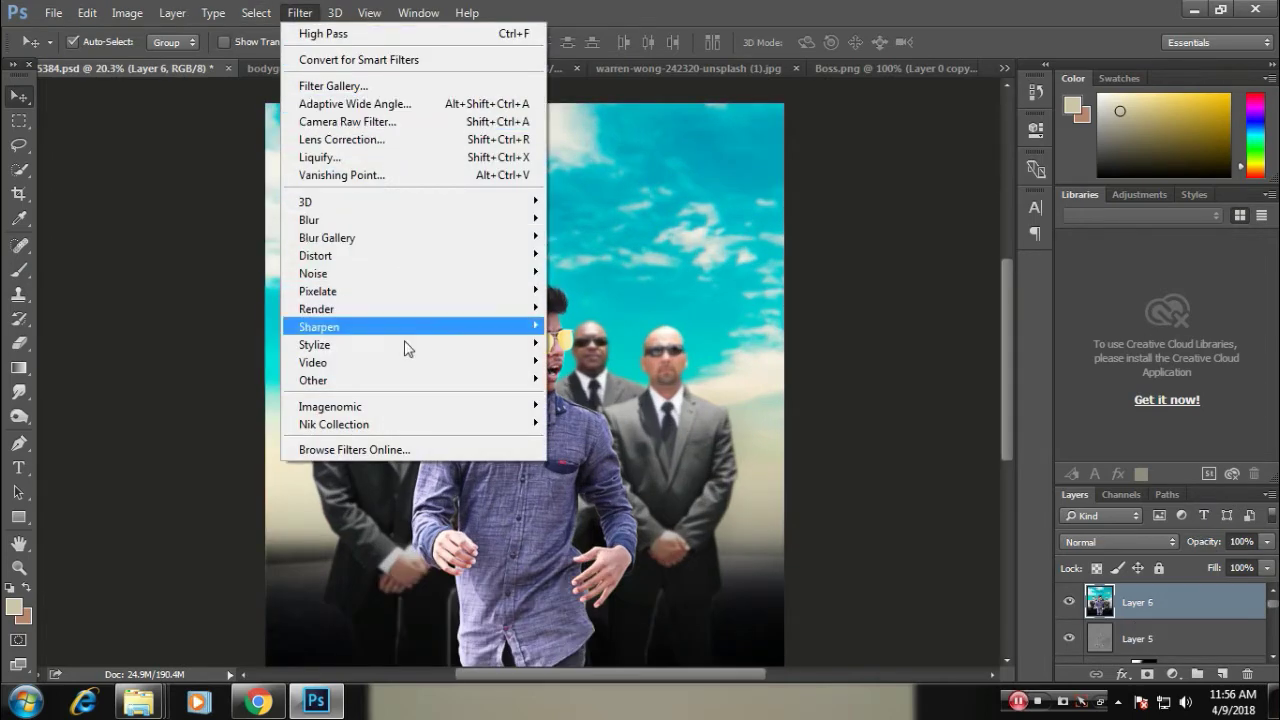
pyautogui.moveTo(334, 424)
pyautogui.click(620, 441)
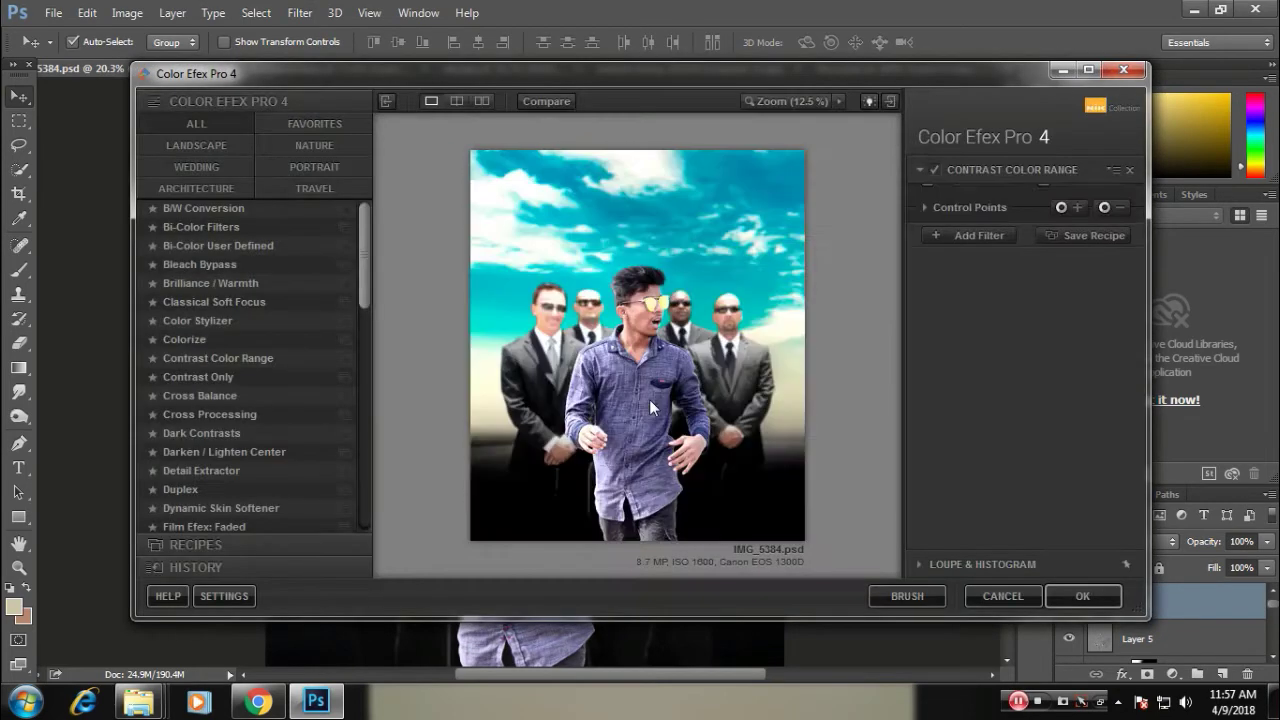
pyautogui.click(1128, 170)
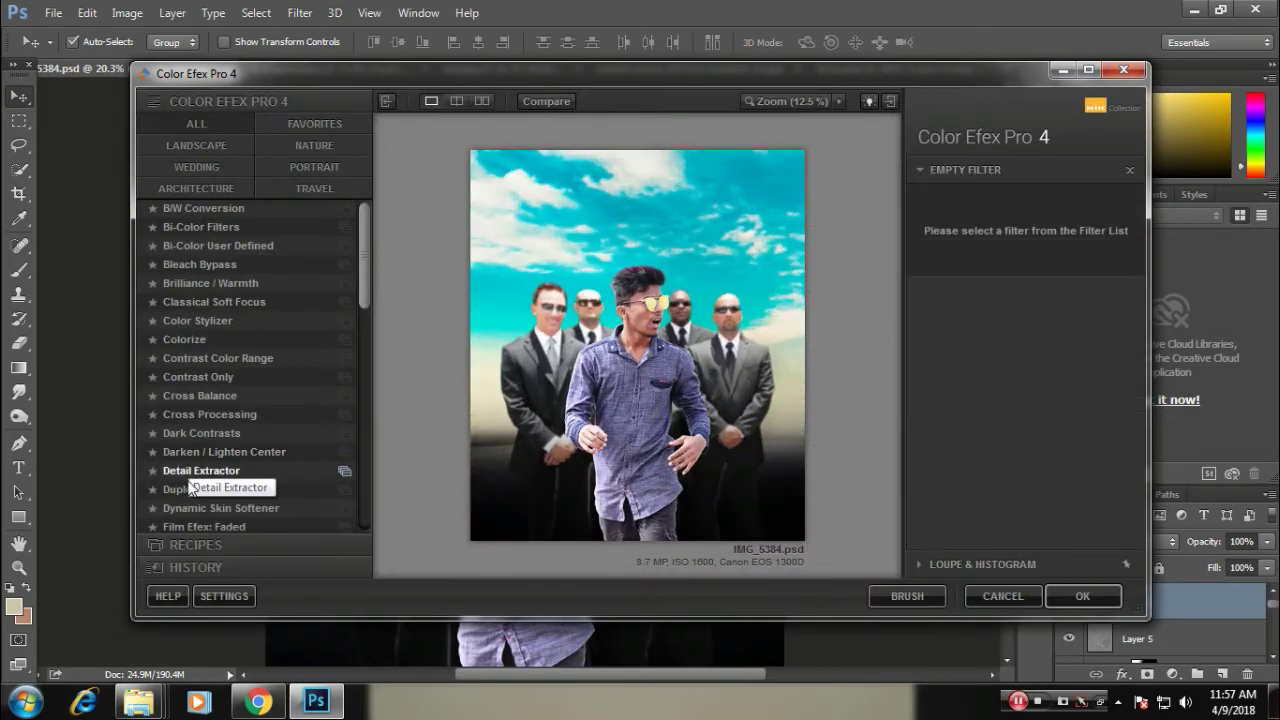
pyautogui.click(224, 431)
pyautogui.click(211, 478)
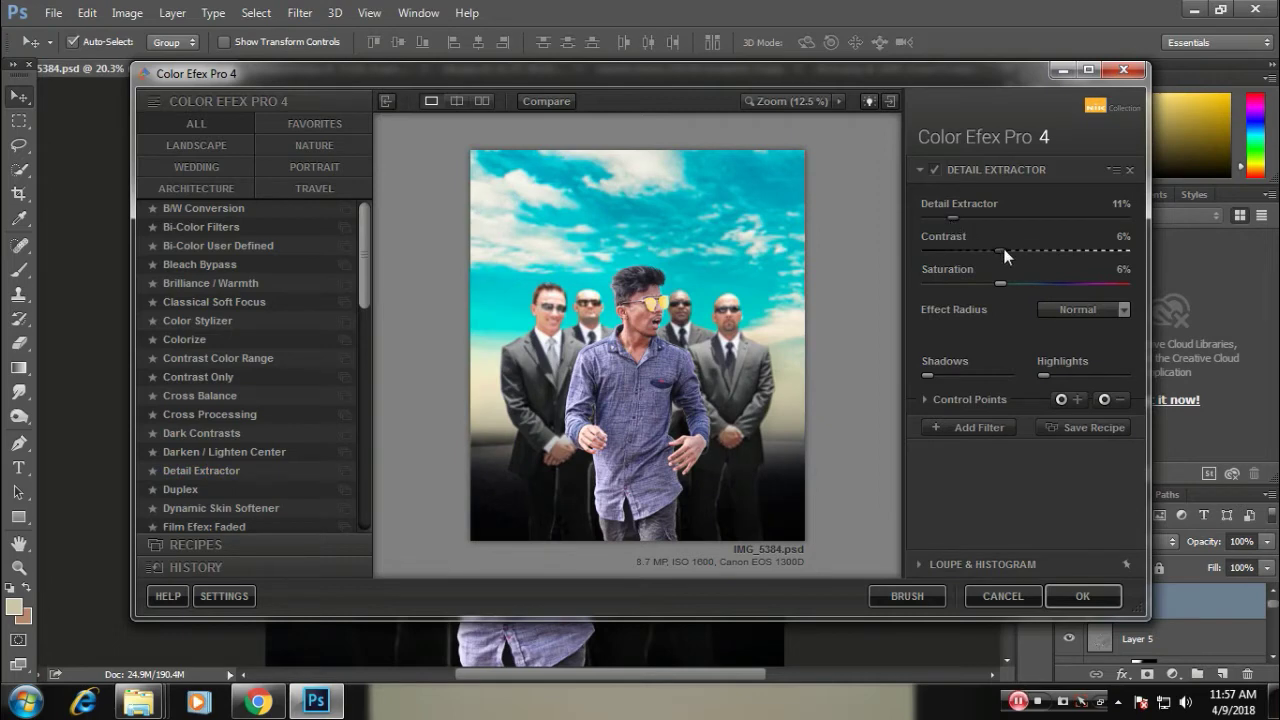
pyautogui.moveTo(1000, 250); pyautogui.dragTo(985, 250)
pyautogui.moveTo(1037, 283); pyautogui.dragTo(1011, 284)
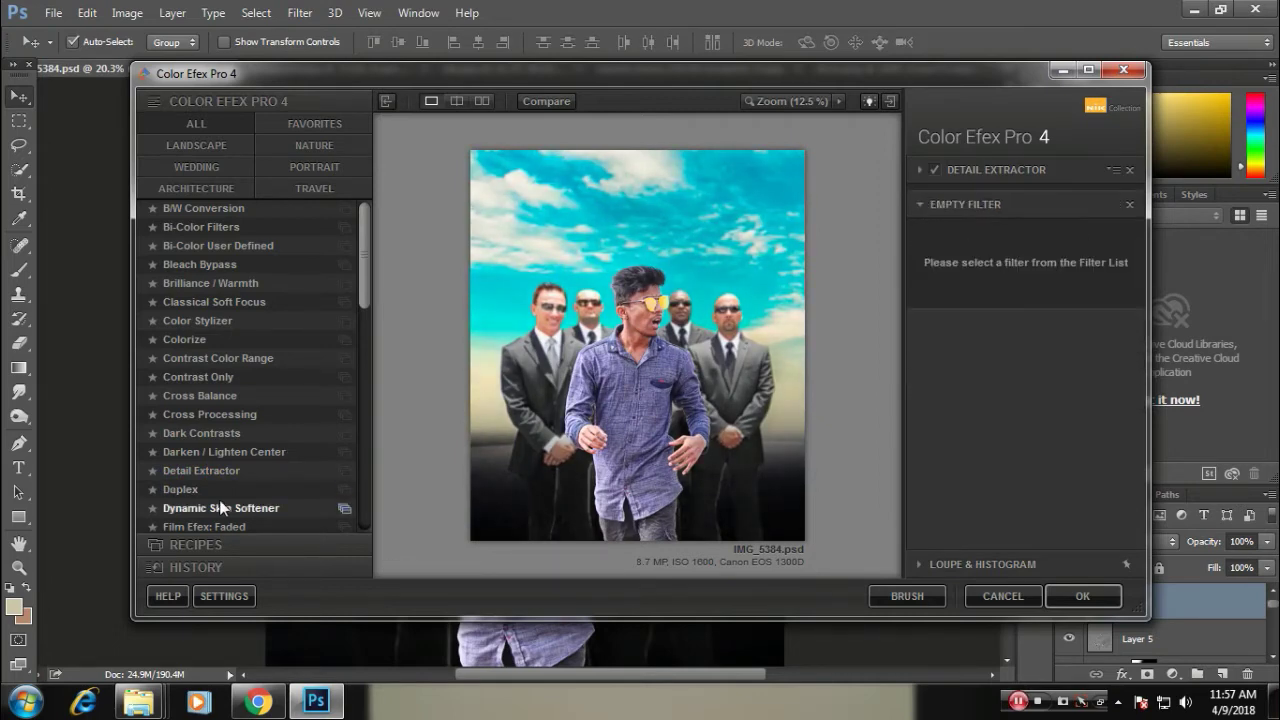
# - Try a Contrast Only filter with darker, less saturated settings, then remove it
pyautogui.click(198, 377)
pyautogui.moveTo(1024, 245)
pyautogui.mouseDown()
pyautogui.moveTo(986, 250)
pyautogui.moveTo(1010, 246)
pyautogui.moveTo(1071, 279)
pyautogui.moveTo(1015, 288)
pyautogui.mouseUp()
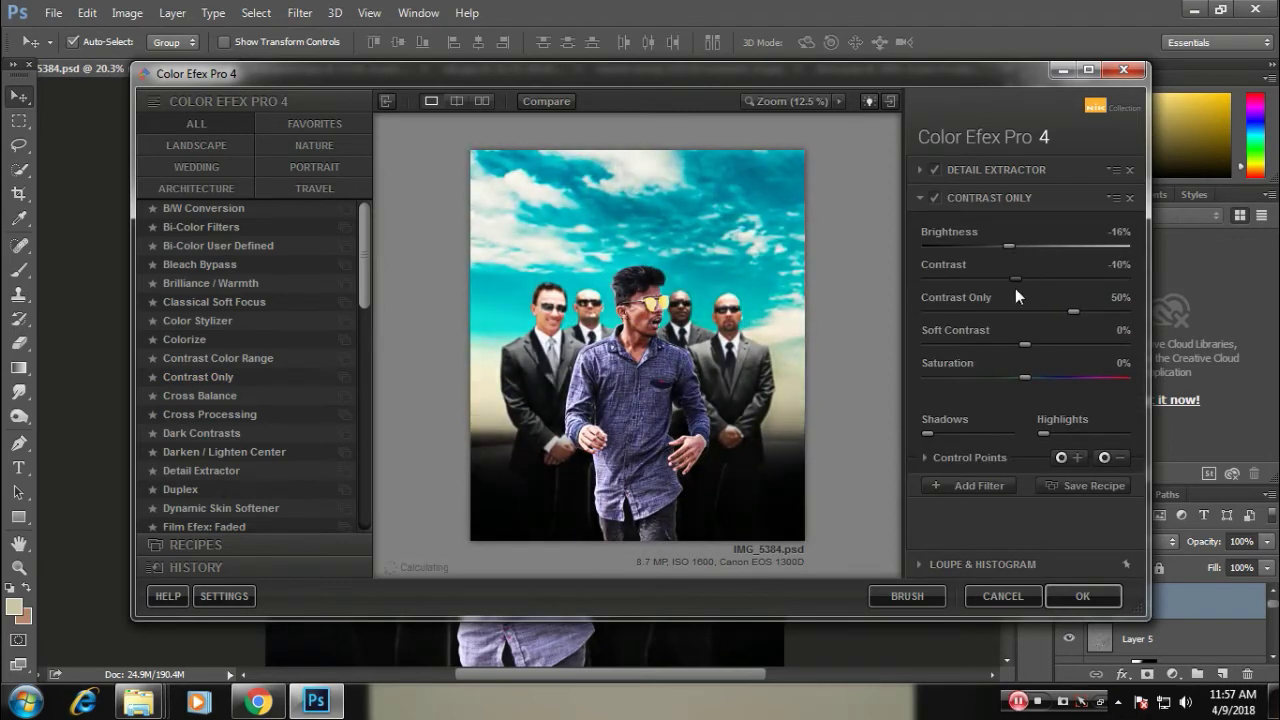
pyautogui.moveTo(1124, 377); pyautogui.dragTo(1052, 378)
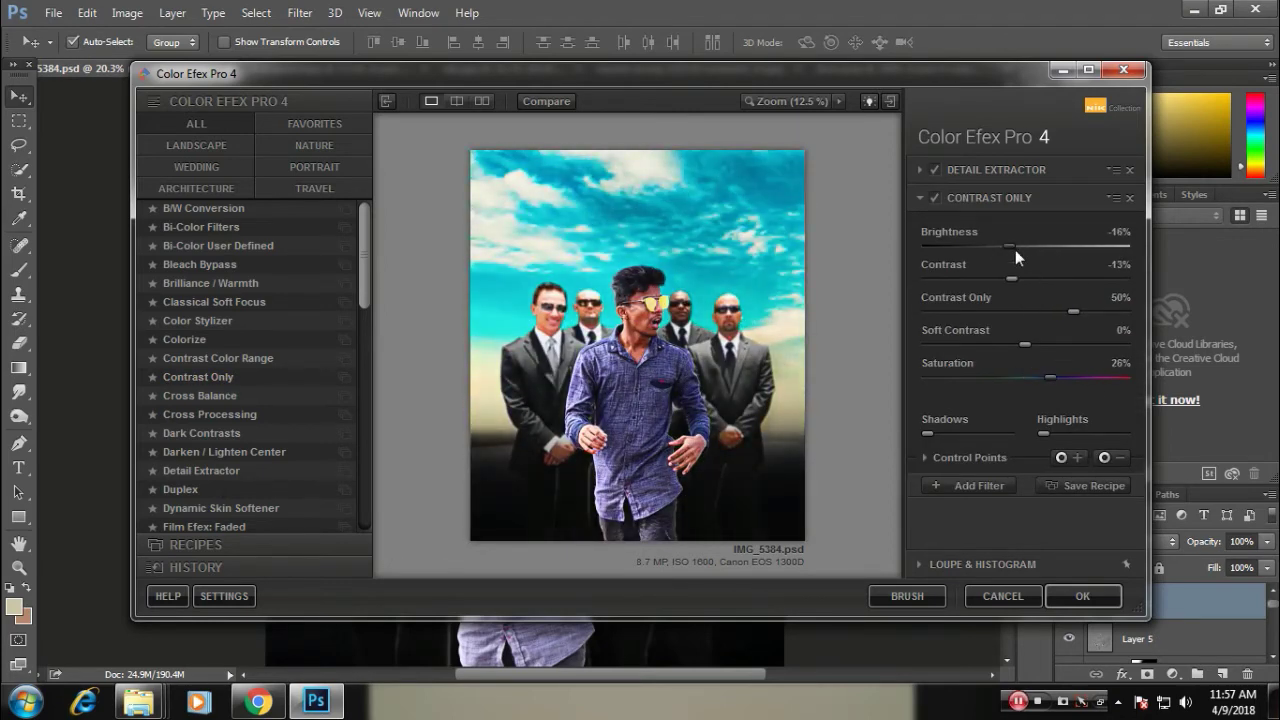
pyautogui.moveTo(1010, 246); pyautogui.dragTo(990, 246)
pyautogui.click(1129, 198)
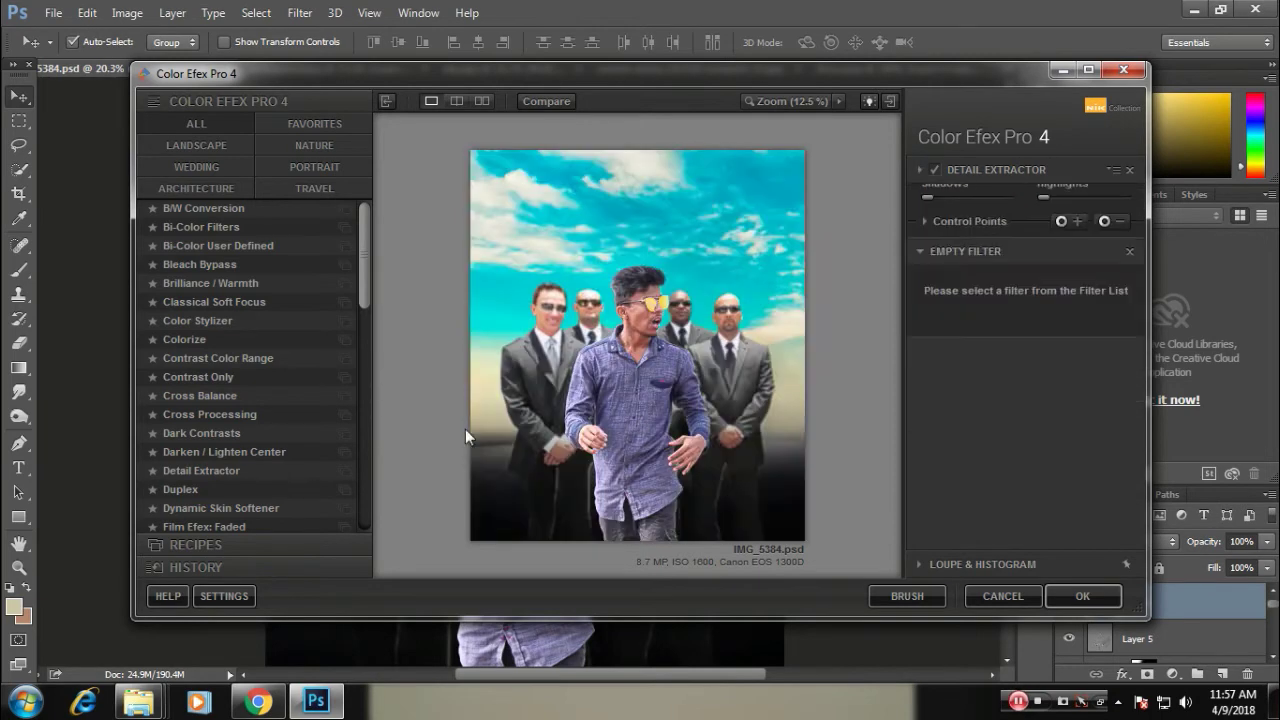
# - Add Cross Balance with Tungsten To Daylight (1) at low strength and apply the filters
pyautogui.scroll(-1, 232, 471)
pyautogui.scroll(-3, 236, 460)
pyautogui.scroll(-2, 254, 457)
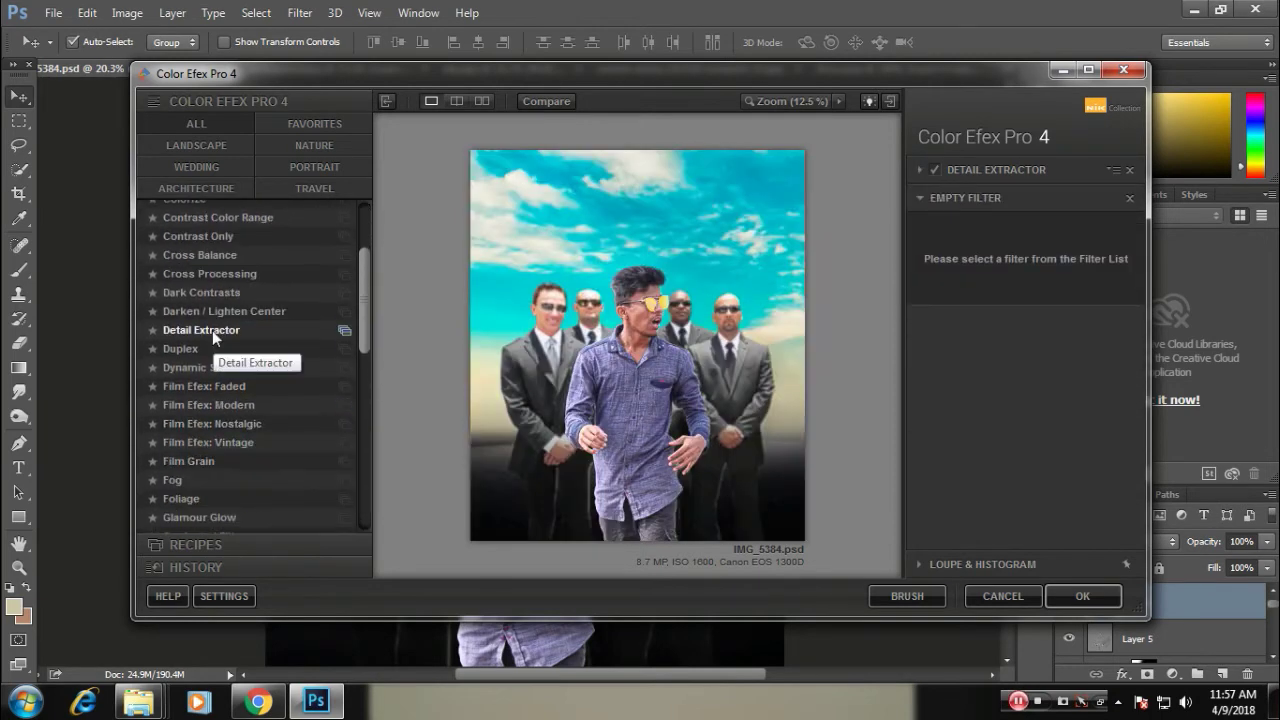
pyautogui.scroll(2, 233, 320)
pyautogui.scroll(2, 235, 270)
pyautogui.scroll(2, 236, 258)
pyautogui.scroll(1, 227, 240)
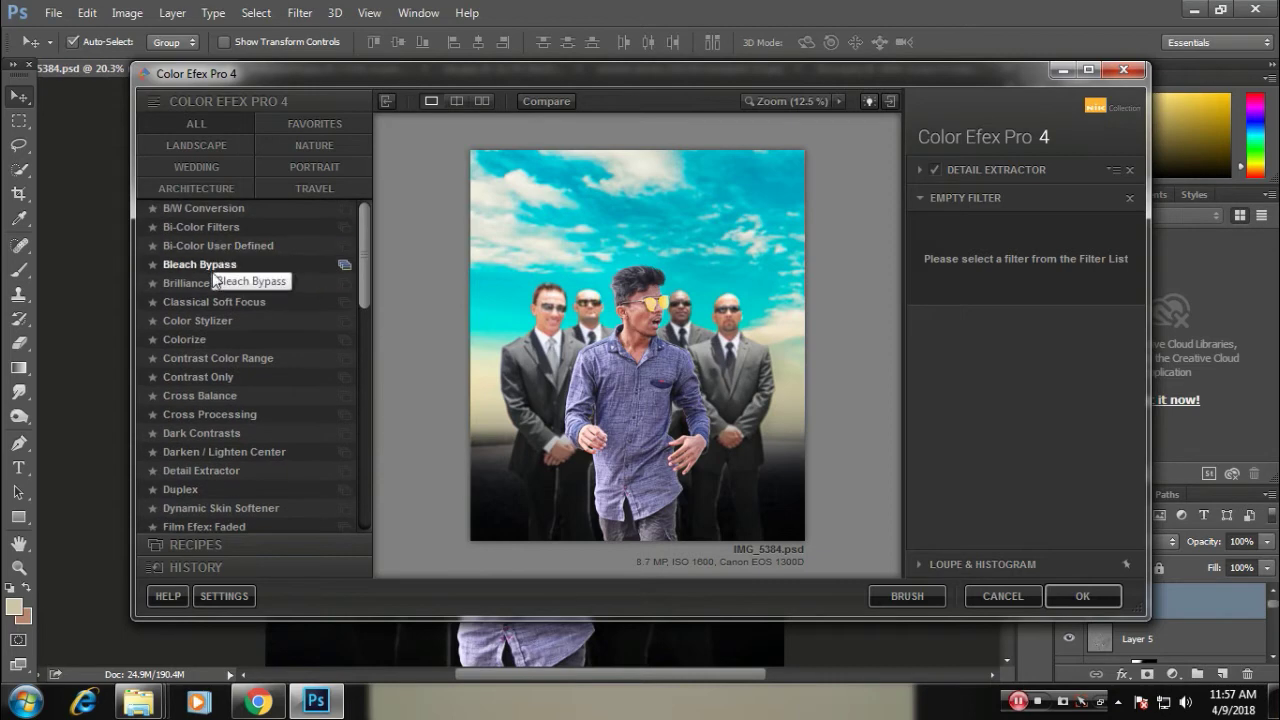
pyautogui.click(190, 395)
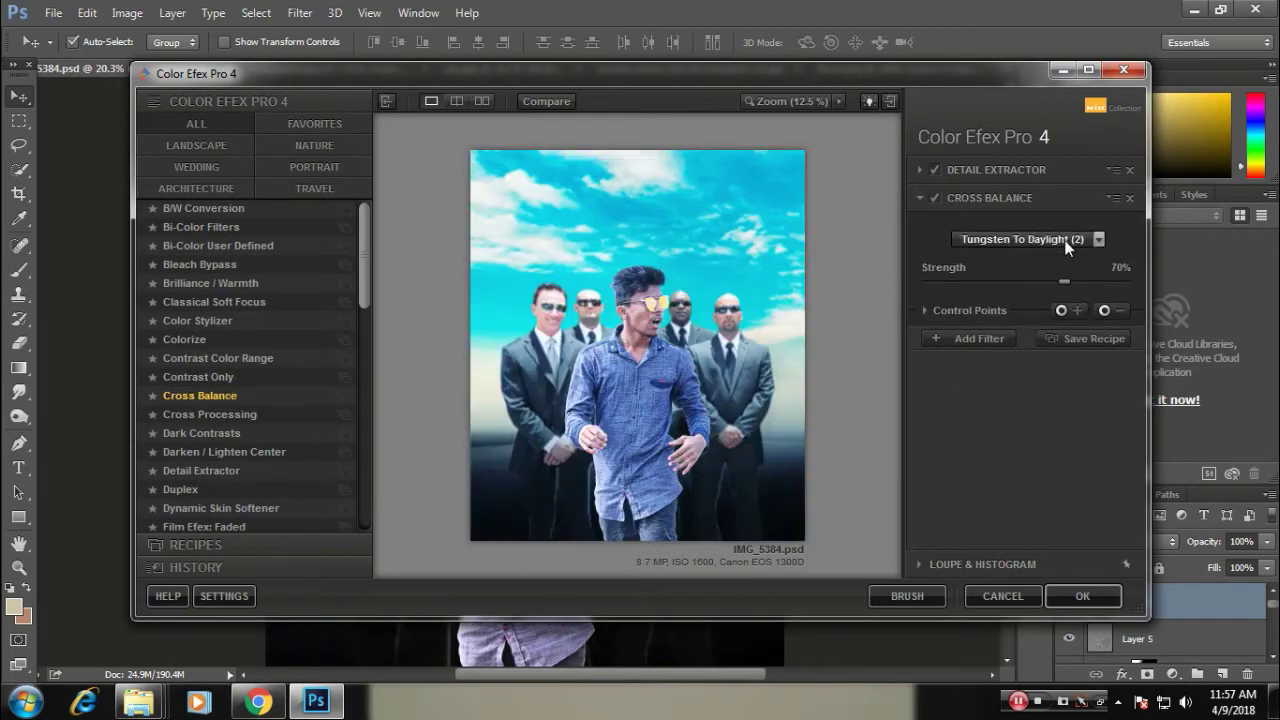
pyautogui.click(1022, 239)
pyautogui.click(1042, 318)
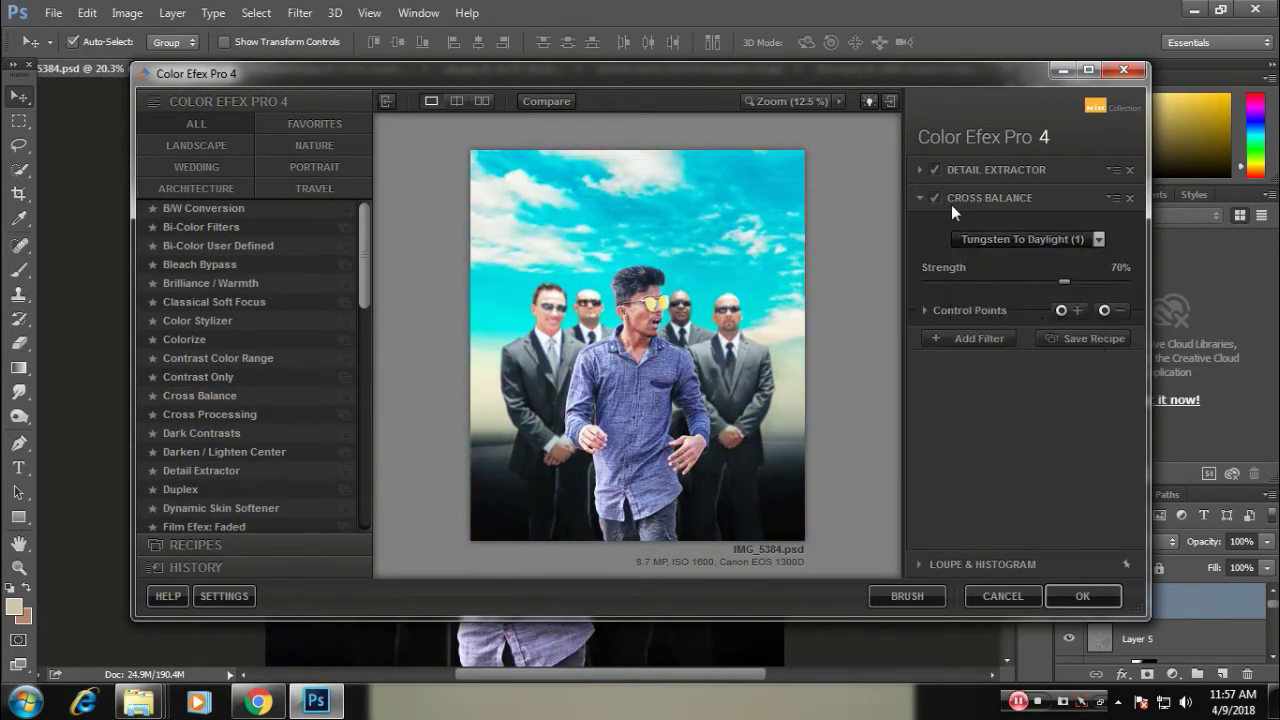
pyautogui.moveTo(1068, 283)
pyautogui.mouseDown()
pyautogui.moveTo(932, 290)
pyautogui.moveTo(987, 289)
pyautogui.mouseUp()
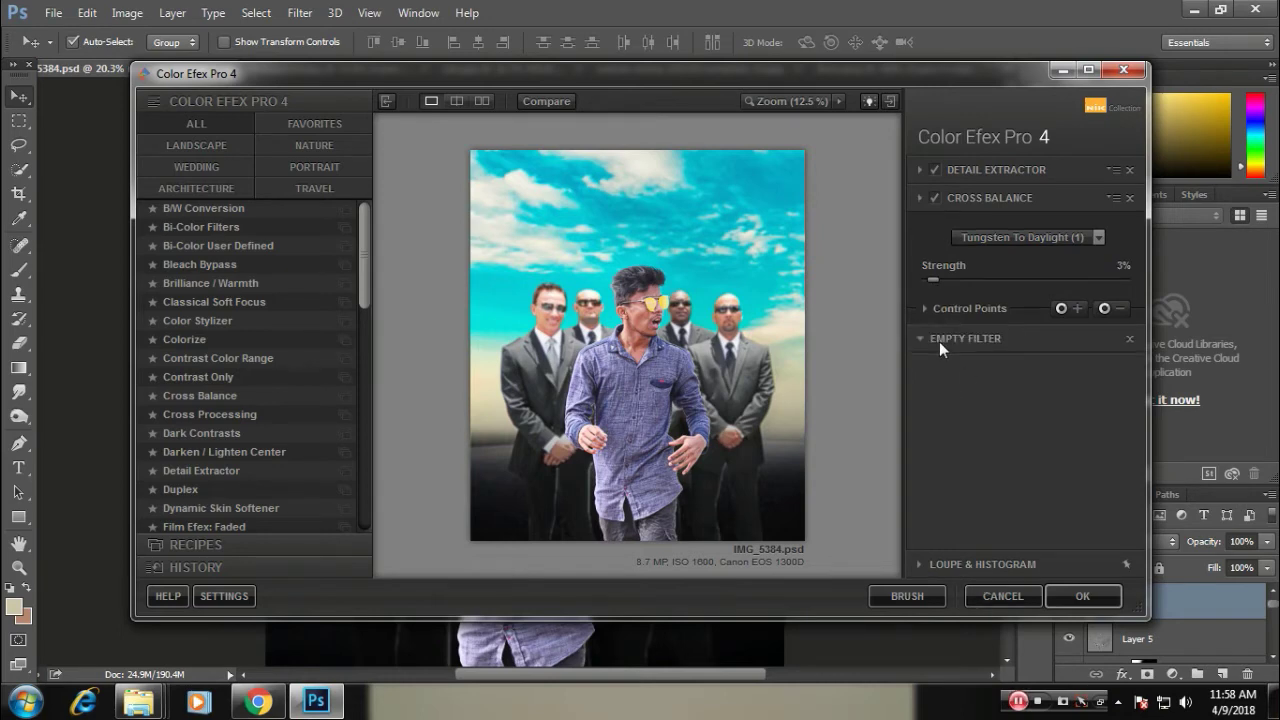
pyautogui.click(939, 341)
pyautogui.click(1083, 596)
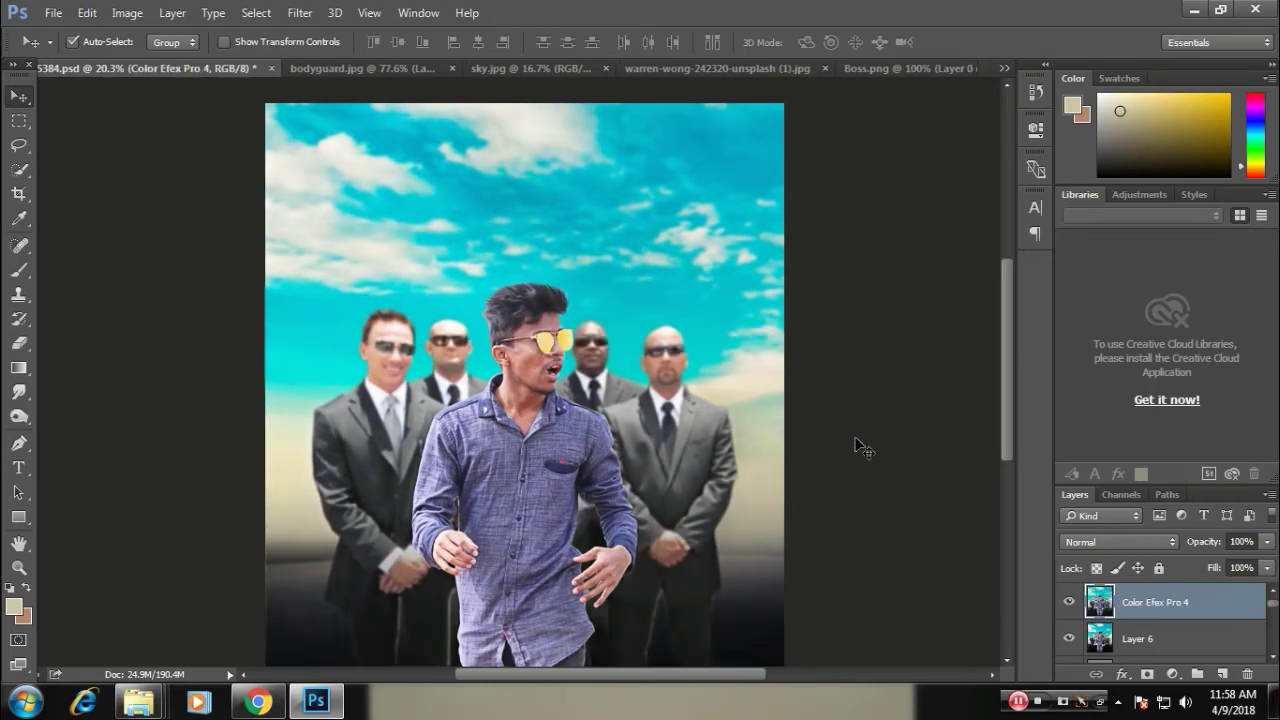
# - Compare the Color Efex Pro 4 layer on and off and set the Eraser to size 125
pyautogui.click(1068, 602)
pyautogui.scroll(5, 545, 334)
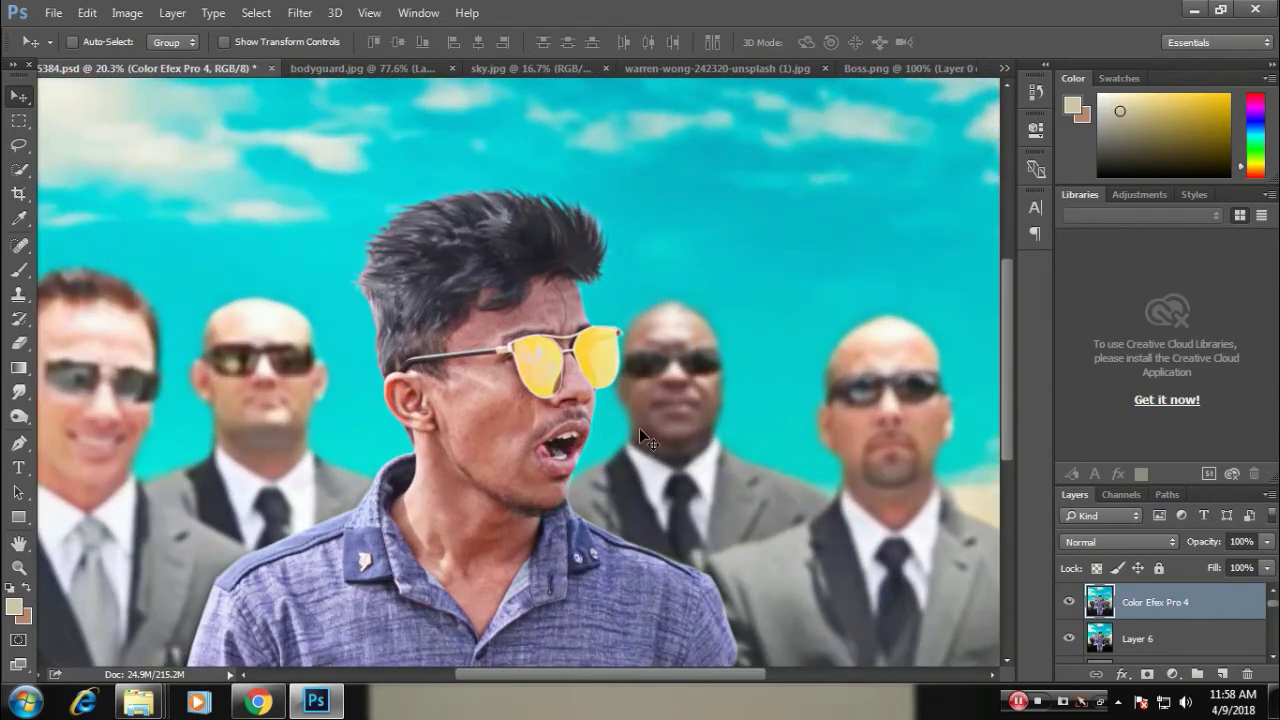
pyautogui.press('e')
pyautogui.press(']')
pyautogui.press(']')
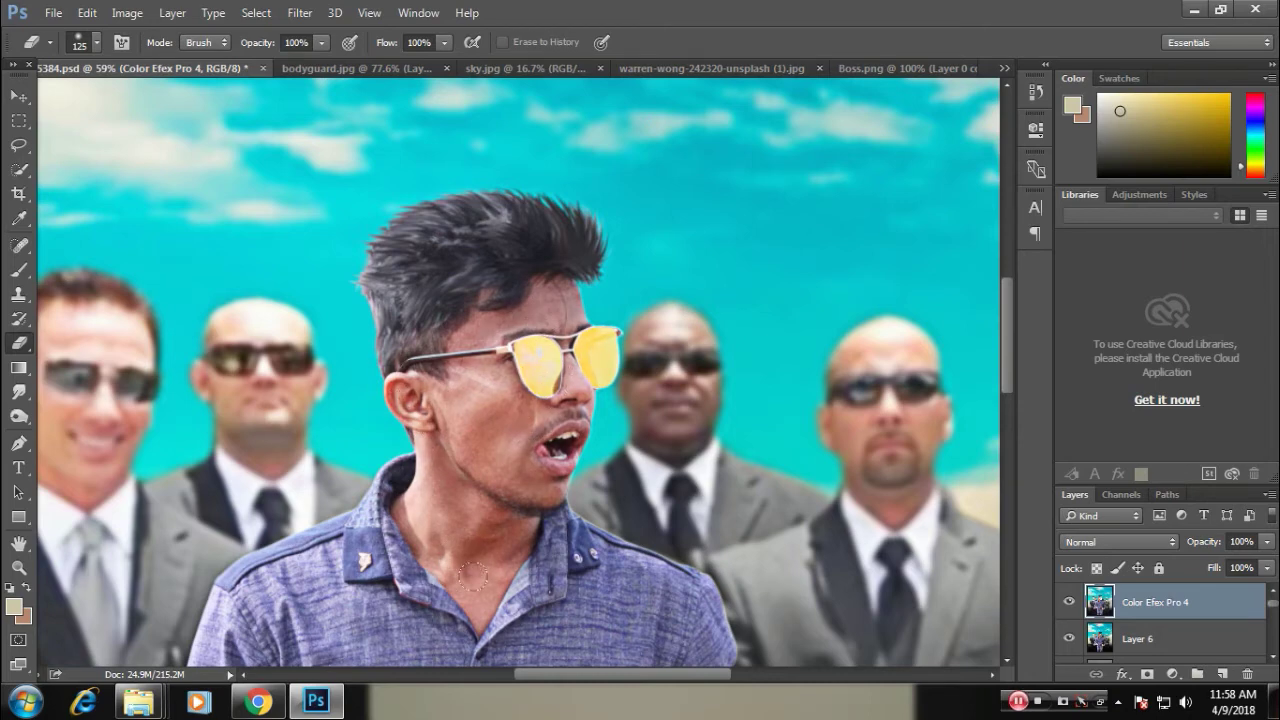
# - Zoom around the poster and toggle the Color Efex Pro 4 layer again to compare
pyautogui.scroll(-2, 524, 434)
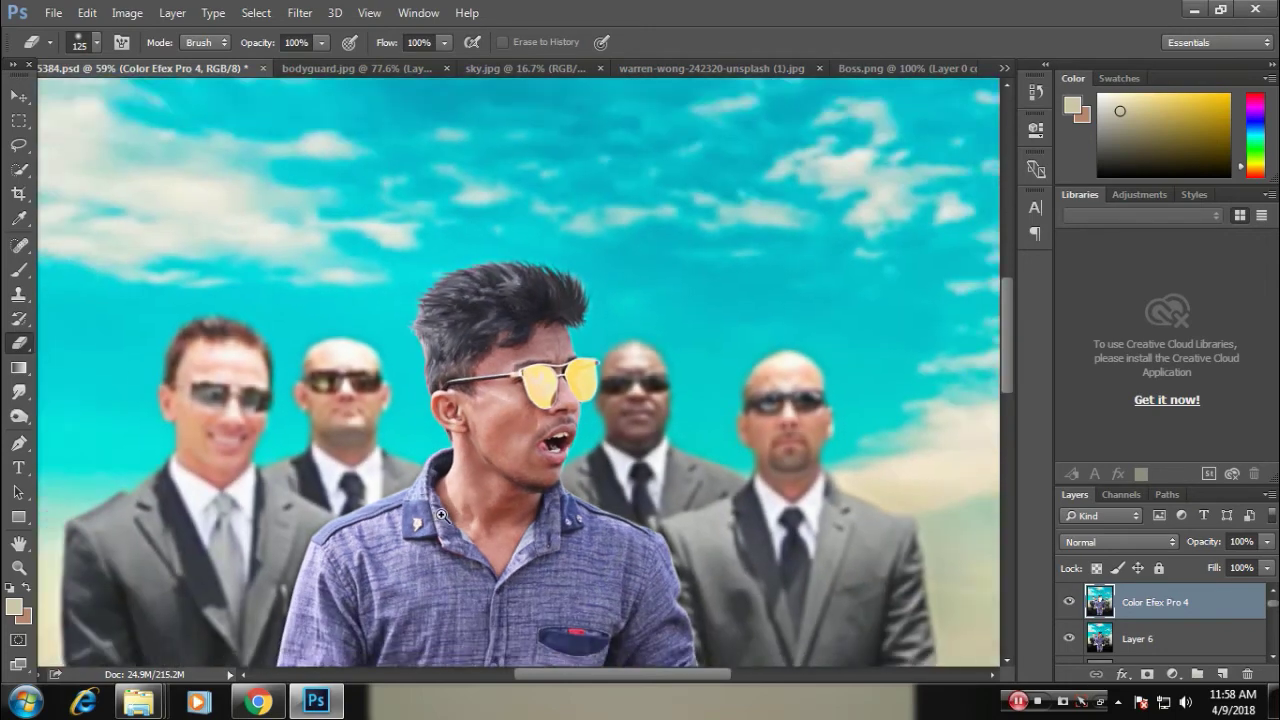
pyautogui.scroll(-3, 450, 480)
pyautogui.scroll(4, 354, 558)
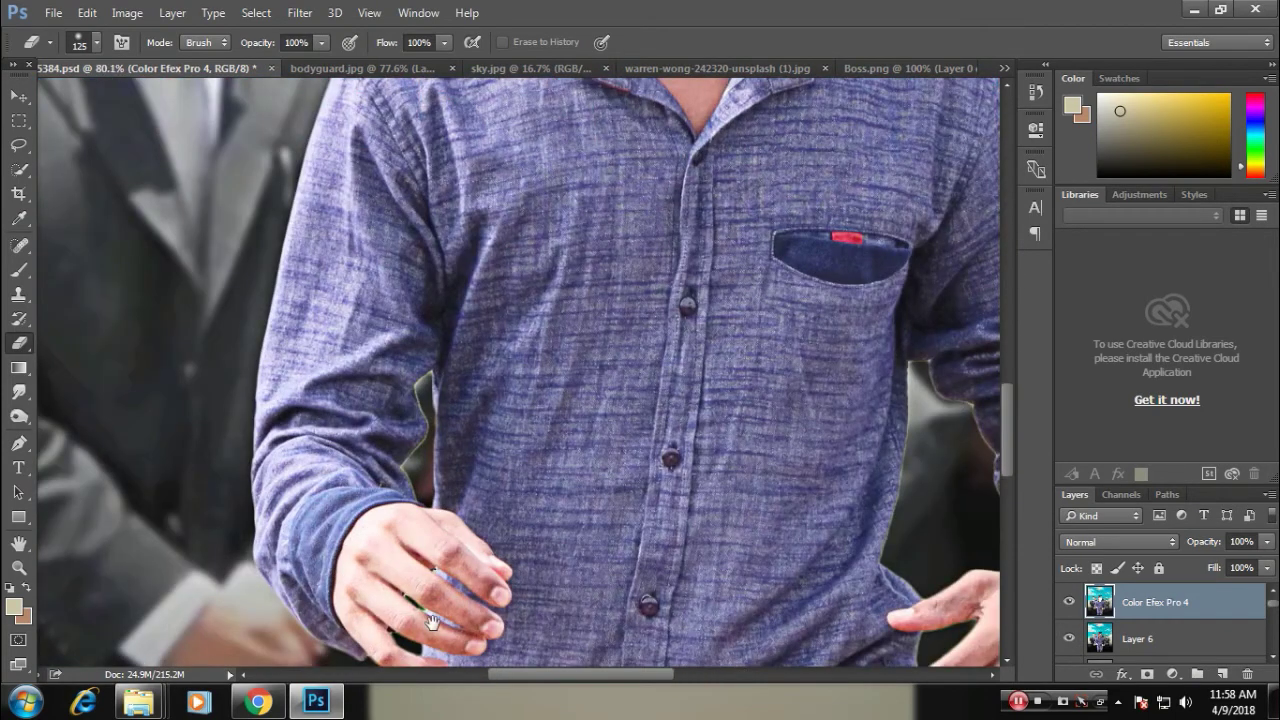
pyautogui.scroll(-2, 413, 498)
pyautogui.scroll(-2, 447, 518)
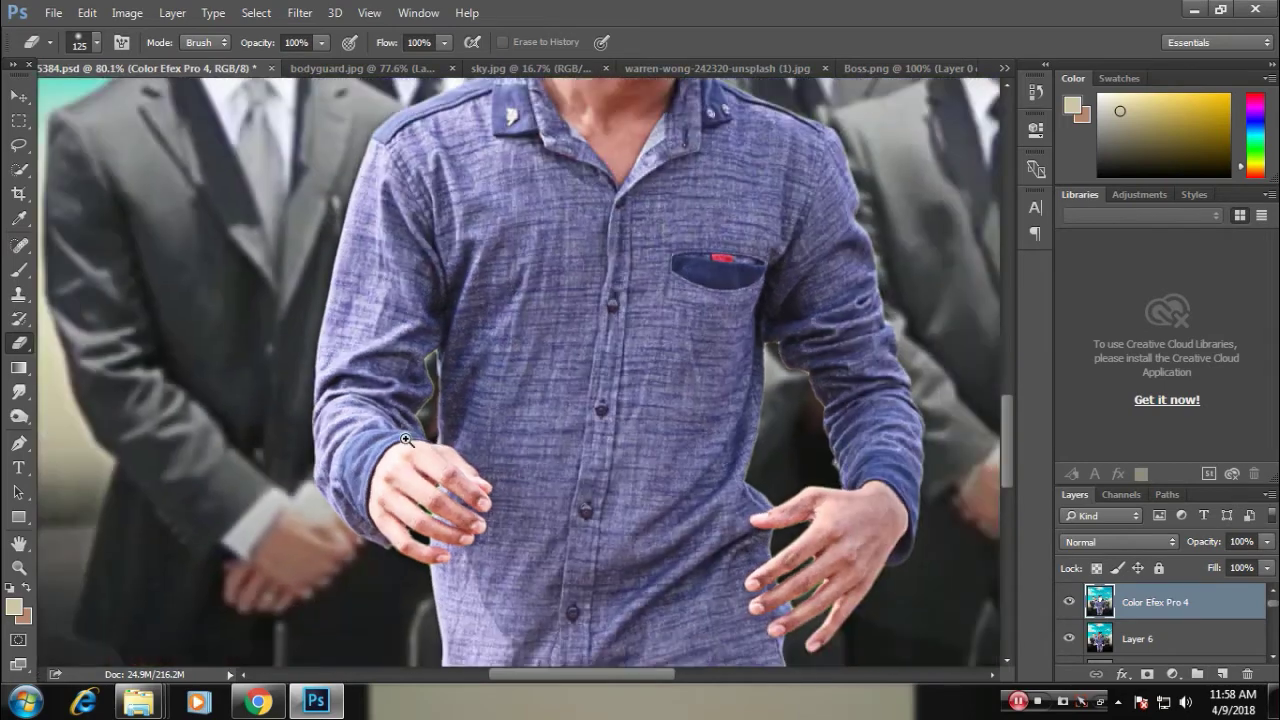
pyautogui.scroll(-2, 459, 443)
pyautogui.scroll(3, 474, 444)
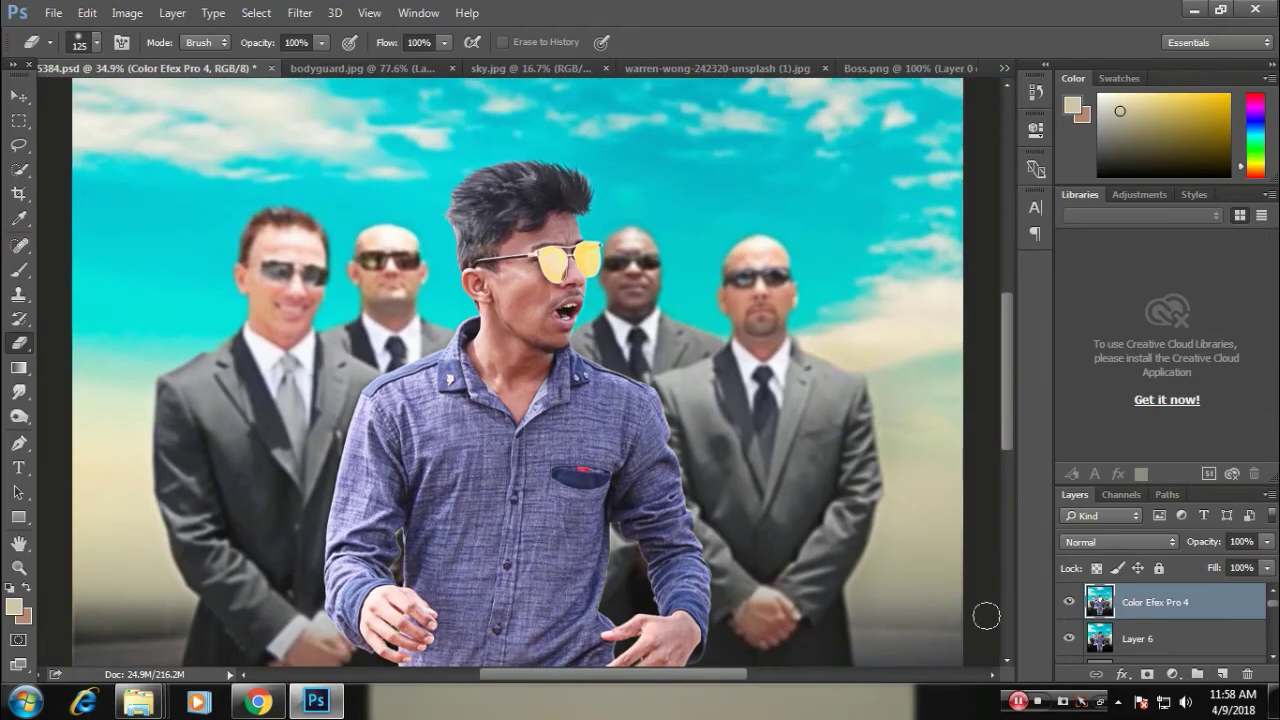
pyautogui.click(1069, 601)
# - Inspect the poster further, then stamp all visible layers into a new Layer 7
pyautogui.scroll(3, 478, 258)
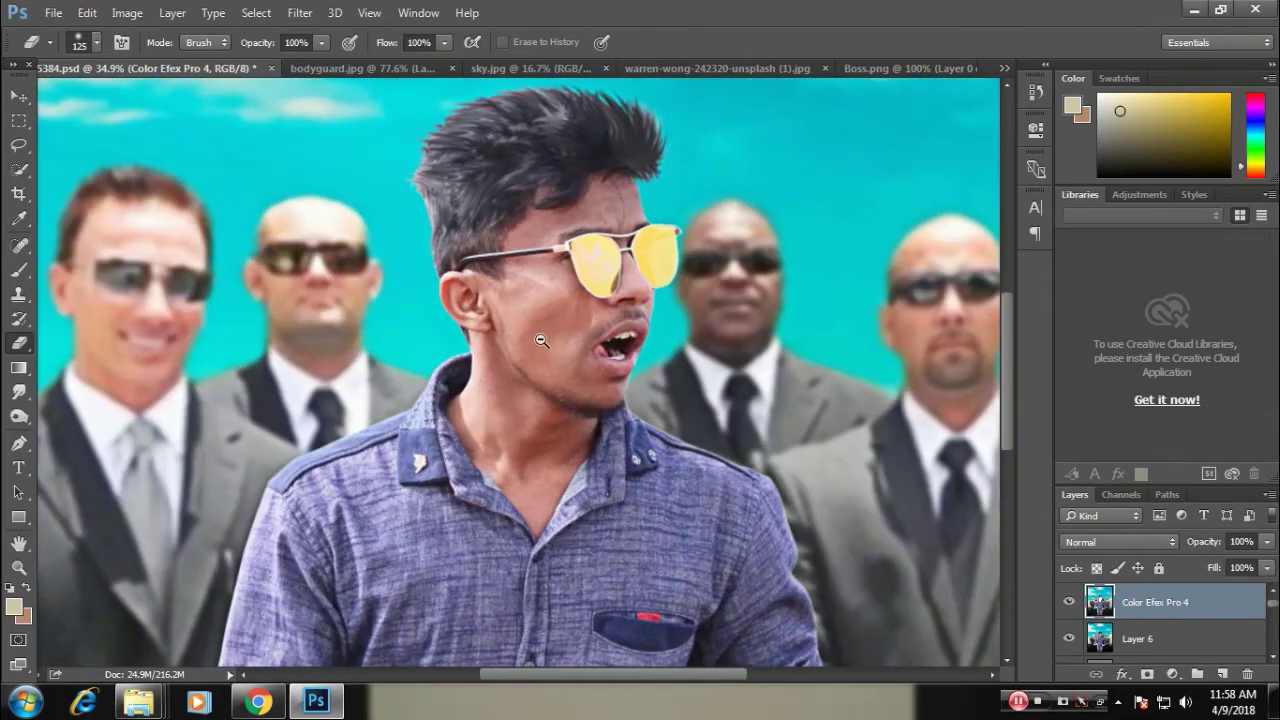
pyautogui.scroll(-3, 405, 390)
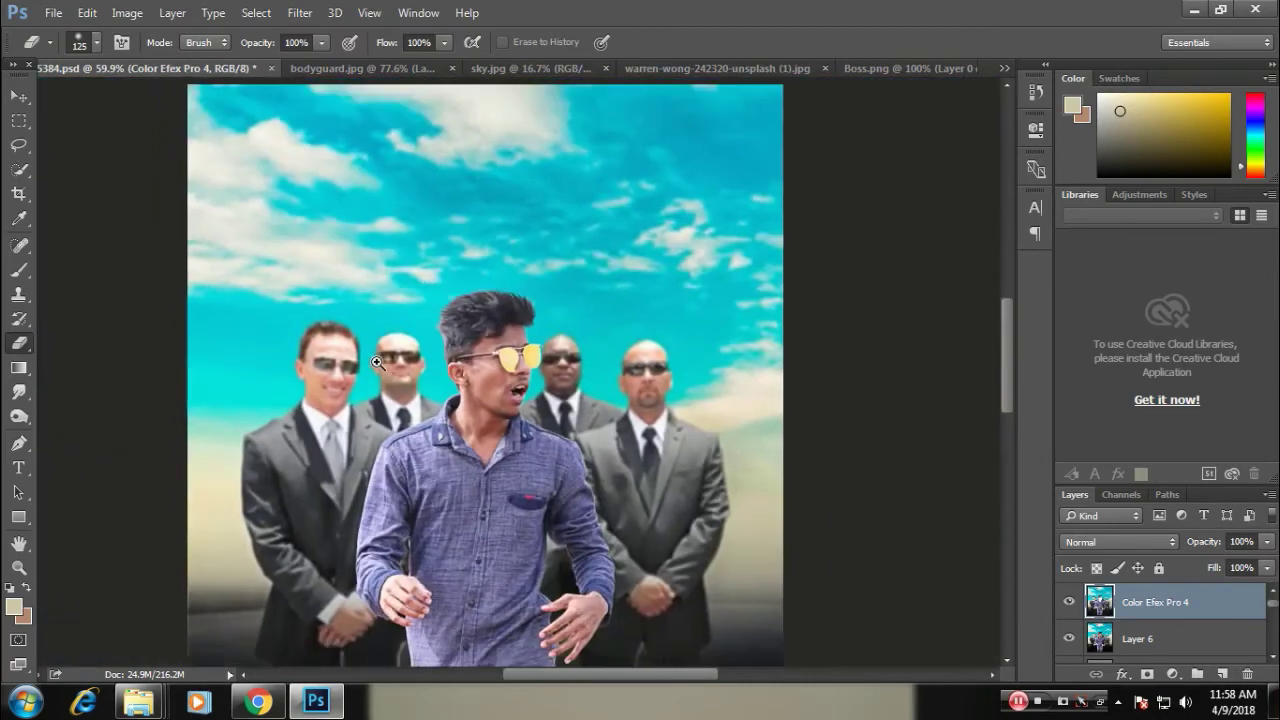
pyautogui.scroll(1, 405, 390)
pyautogui.scroll(2, 498, 376)
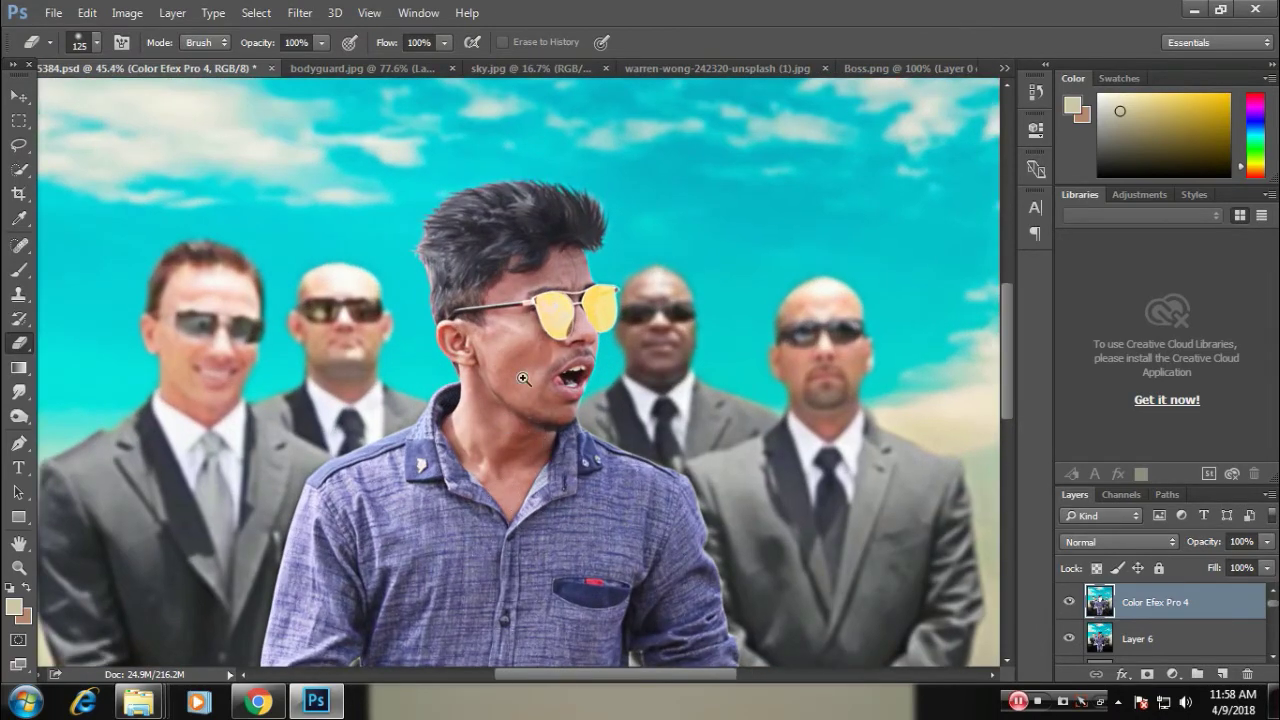
pyautogui.scroll(-1, 523, 379)
pyautogui.scroll(-1, 523, 379)
pyautogui.scroll(2, 483, 313)
pyautogui.scroll(1, 483, 313)
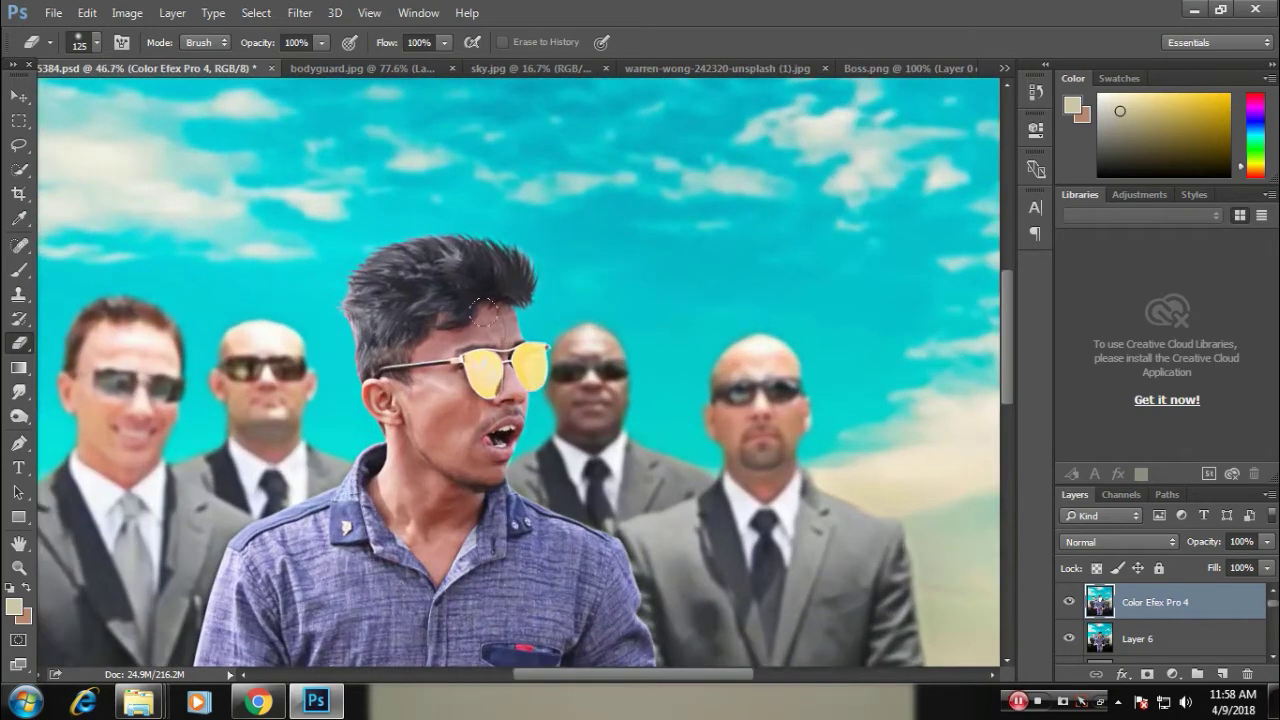
pyautogui.click(18, 95)
pyautogui.scroll(-2, 166, 188)
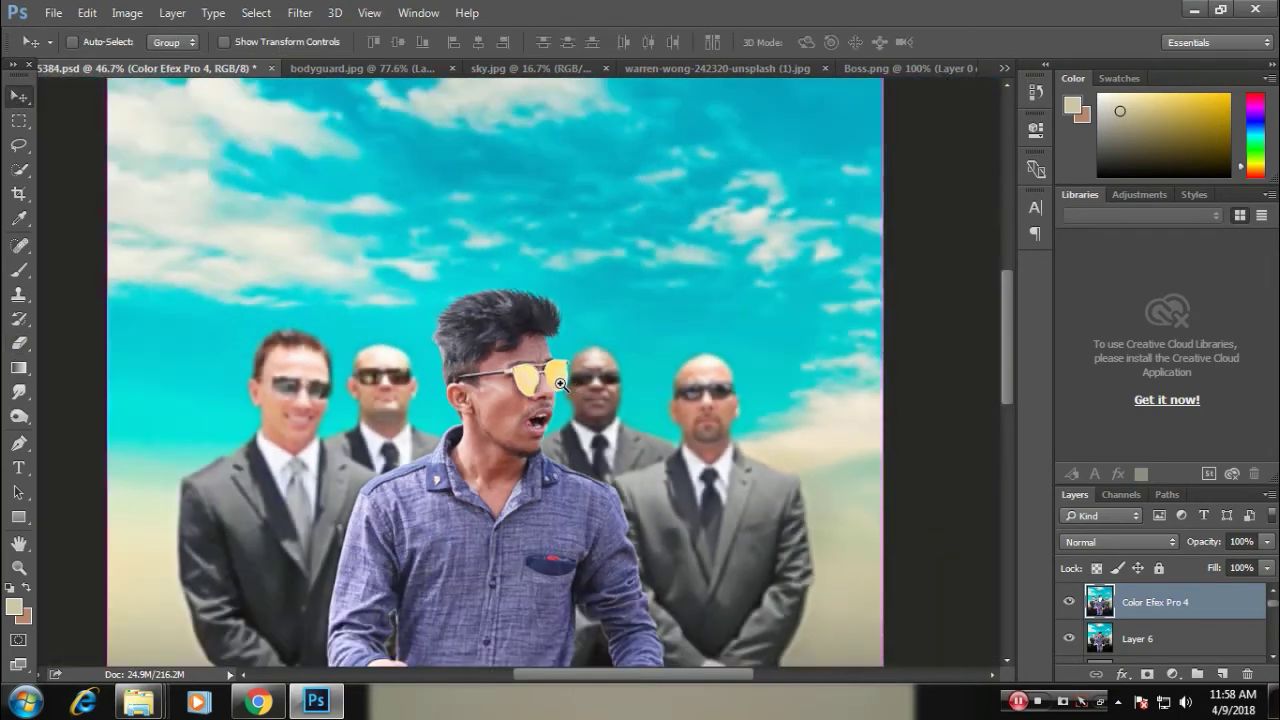
pyautogui.hotkey('ctrl', 'alt', 'shift', 'e')
# - Try a Quick Selection over the man's forehead, brow and ear, then deselect it
pyautogui.scroll(3, 508, 372)
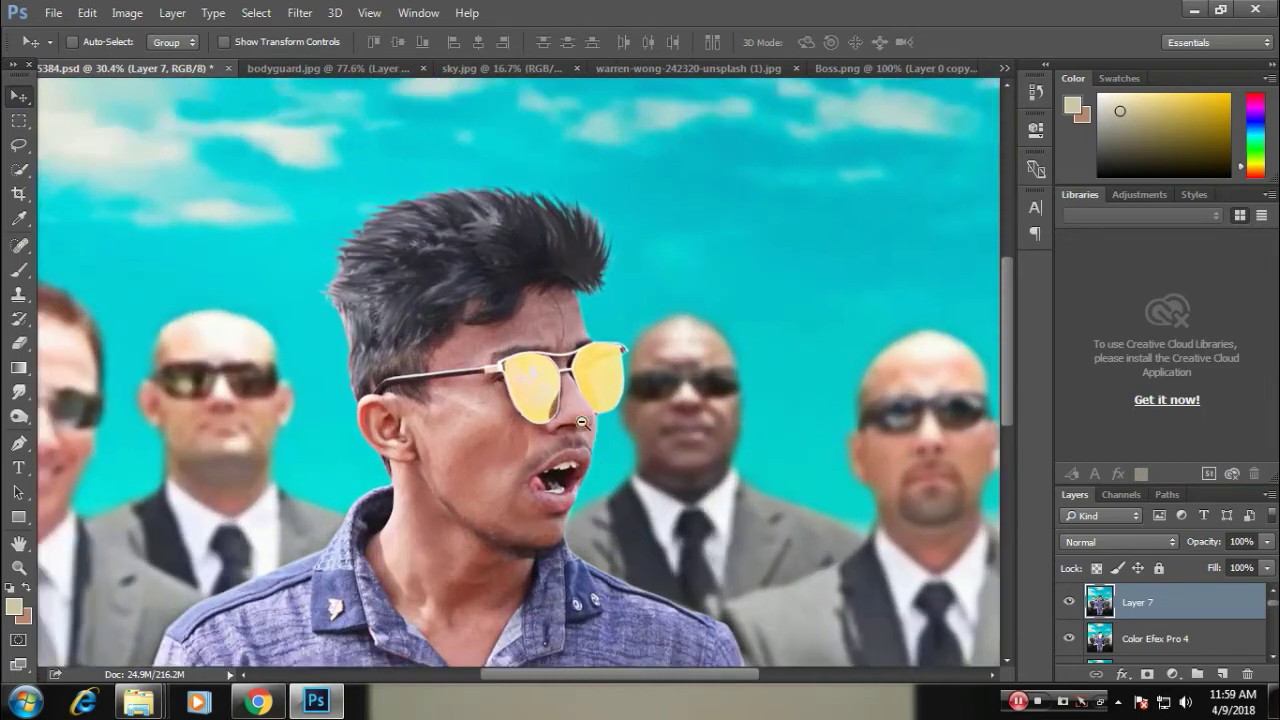
pyautogui.click(18, 170)
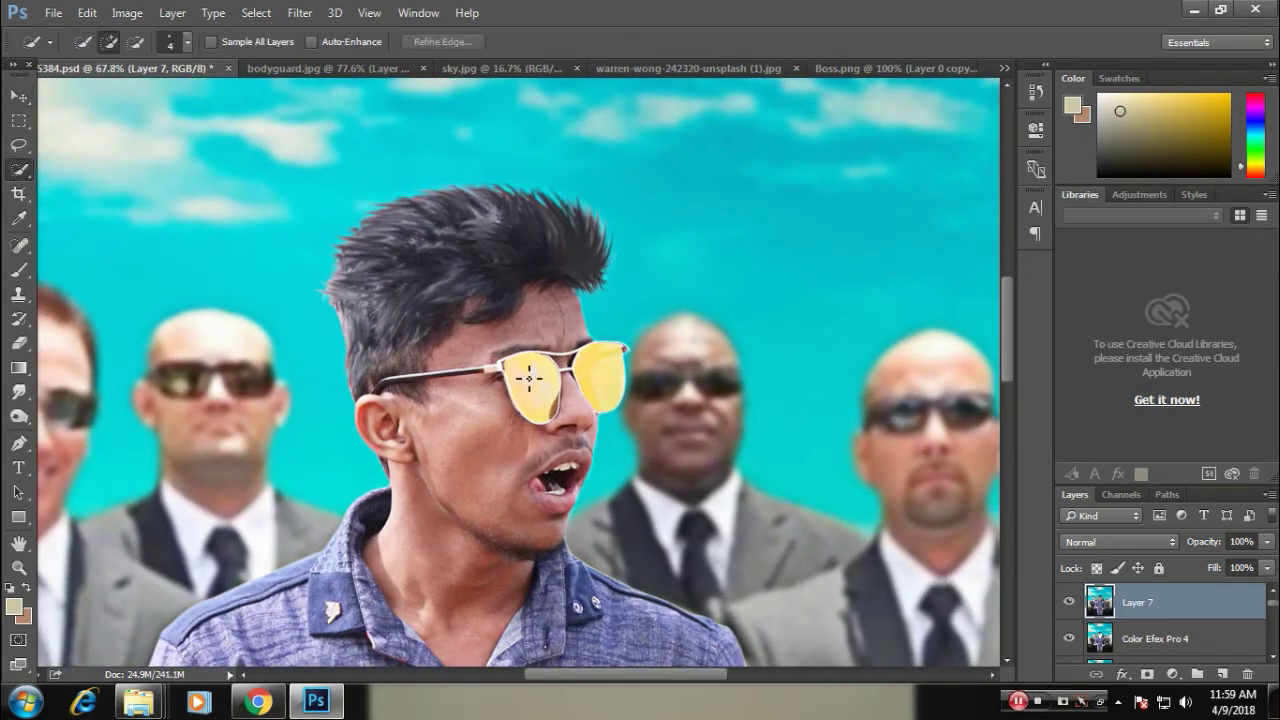
pyautogui.moveTo(527, 350)
pyautogui.mouseDown()
pyautogui.moveTo(486, 414)
pyautogui.moveTo(386, 400)
pyautogui.moveTo(440, 415)
pyautogui.mouseUp()
pyautogui.hotkey('ctrl', 'd')
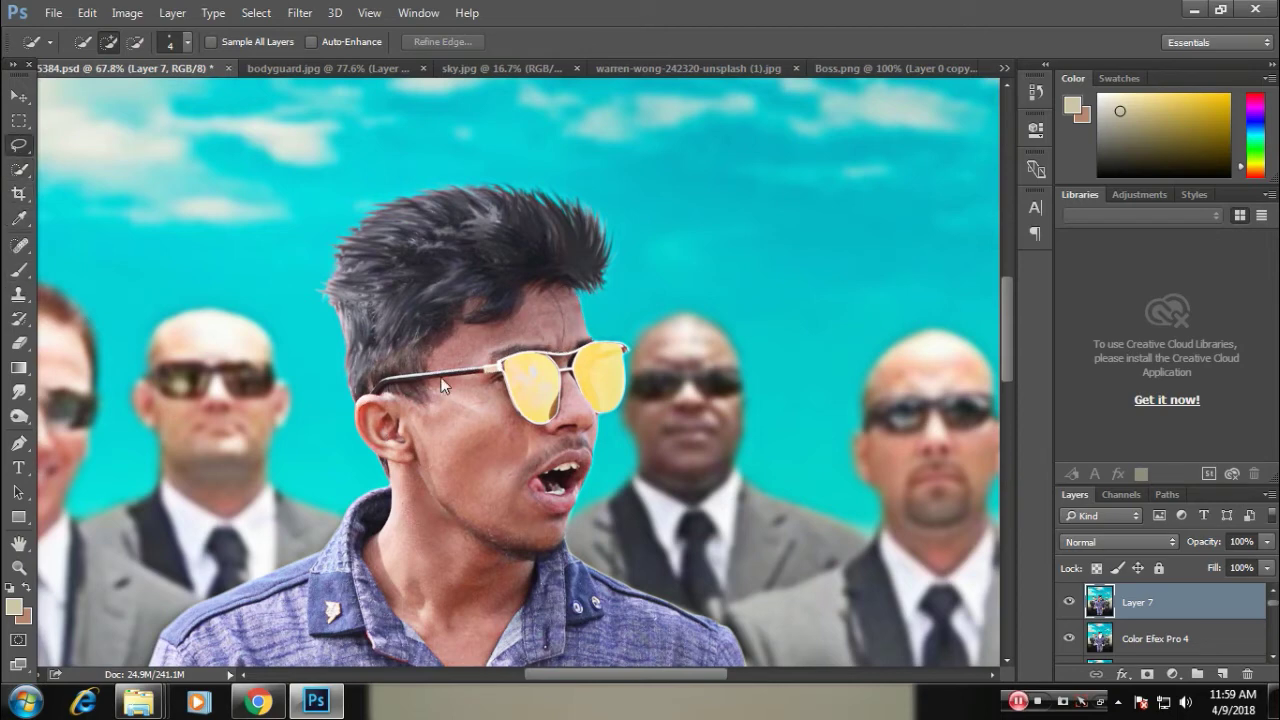
# - Lasso-select the man's hair edge and whole head, then bring up the Filter menu
pyautogui.click(18, 145)
pyautogui.moveTo(466, 296); pyautogui.dragTo(436, 316)
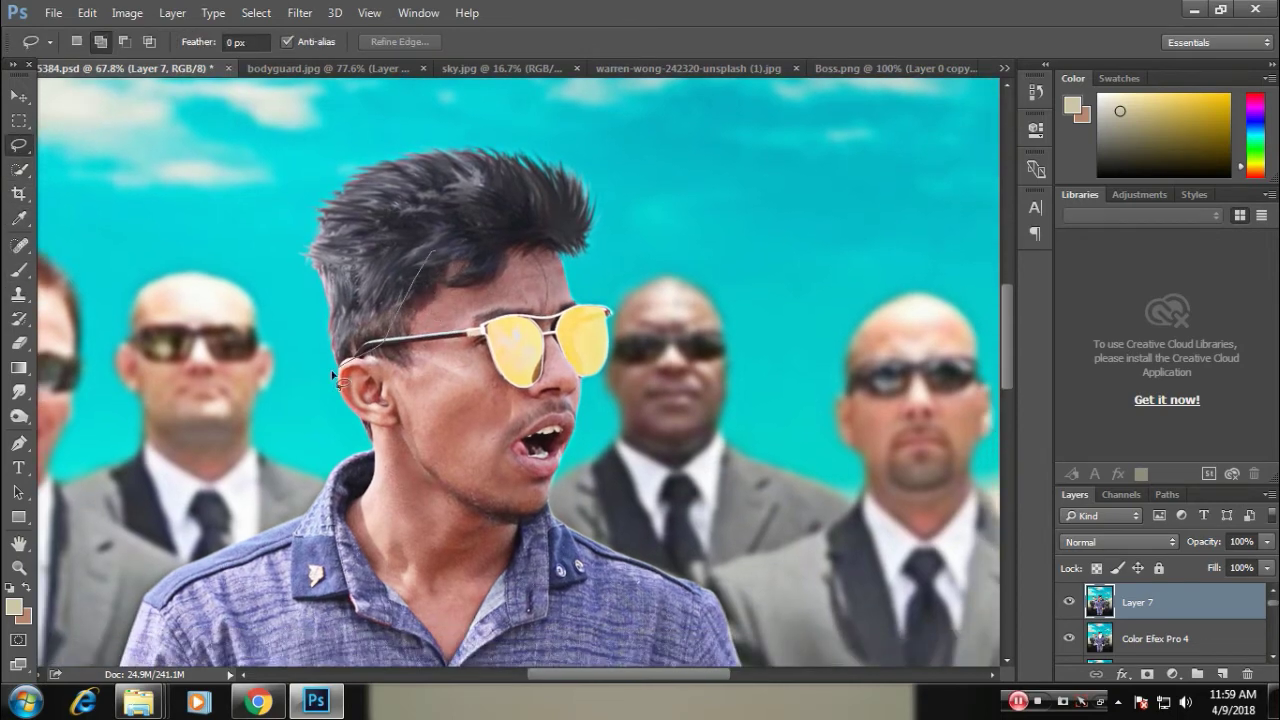
pyautogui.moveTo(385, 342); pyautogui.dragTo(336, 370)
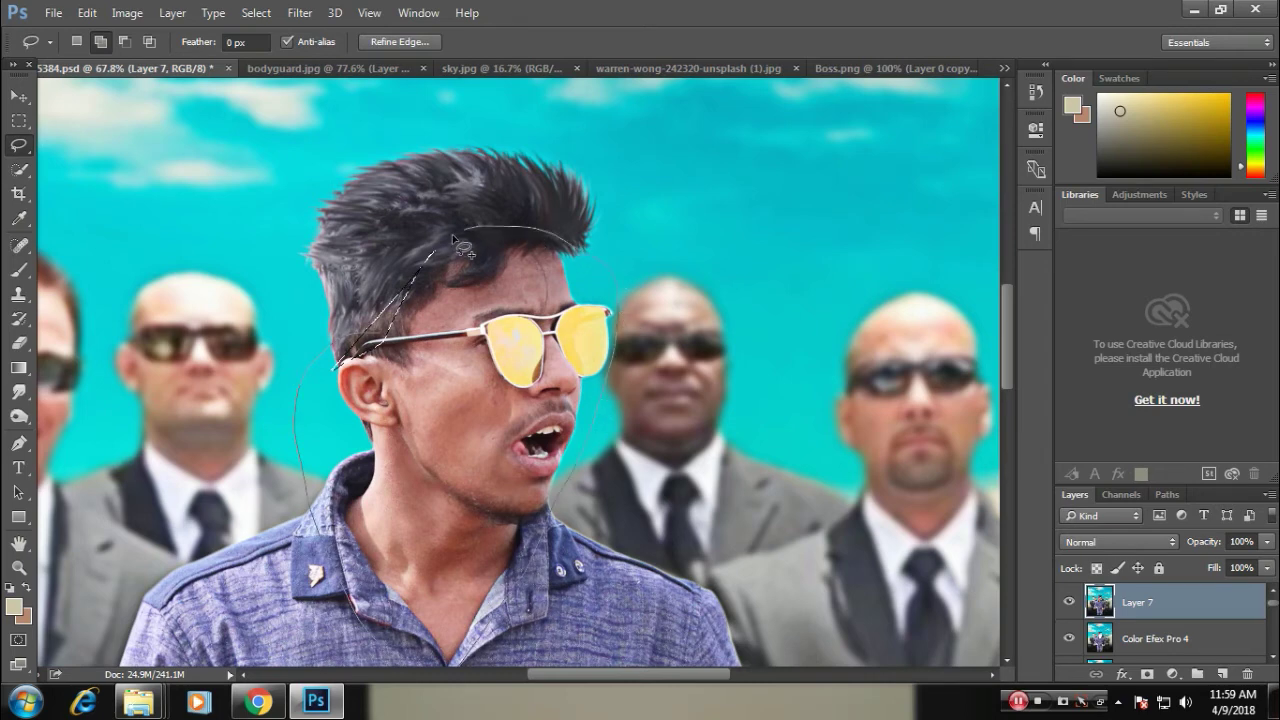
pyautogui.moveTo(452, 234); pyautogui.dragTo(560, 490)
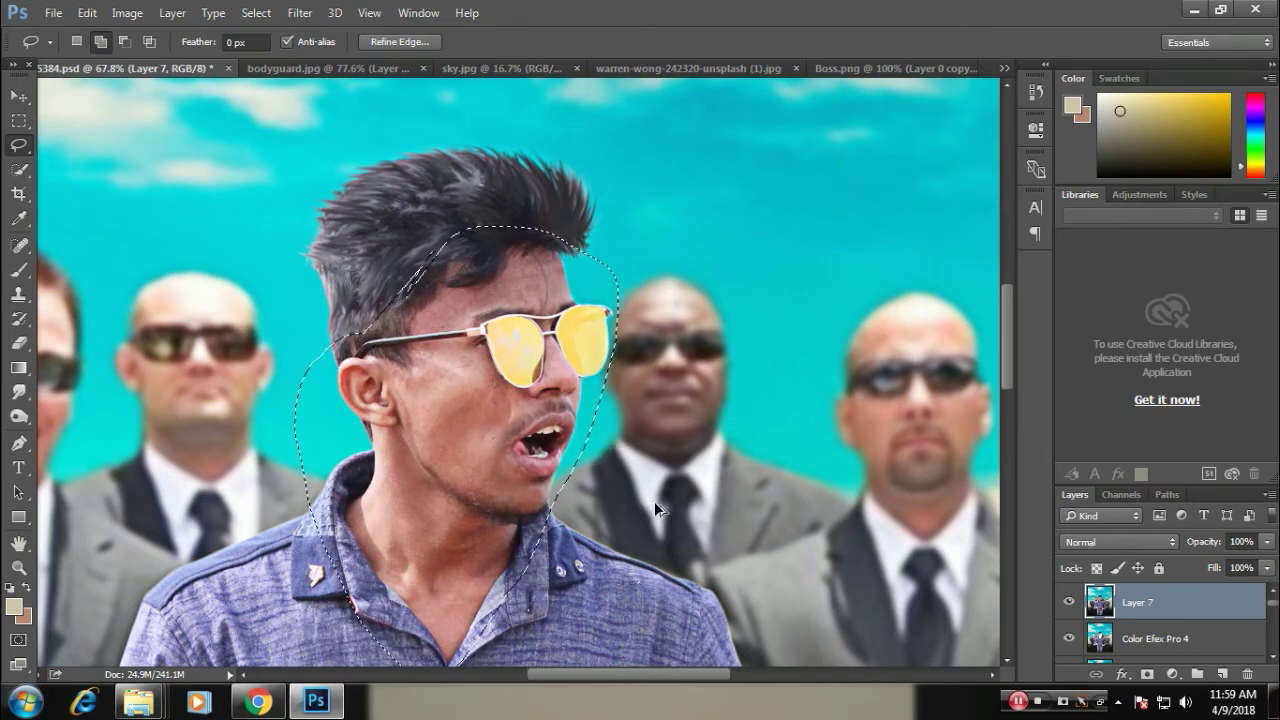
pyautogui.click(299, 12)
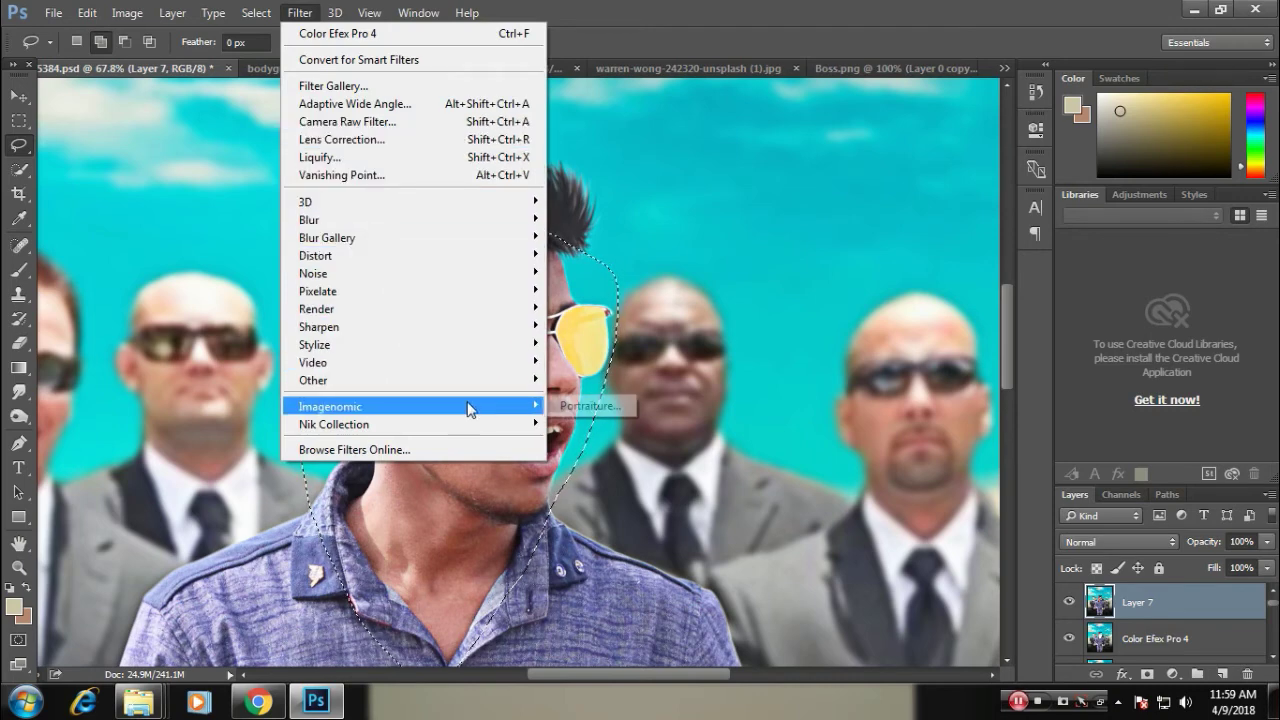
pyautogui.moveTo(334, 424)
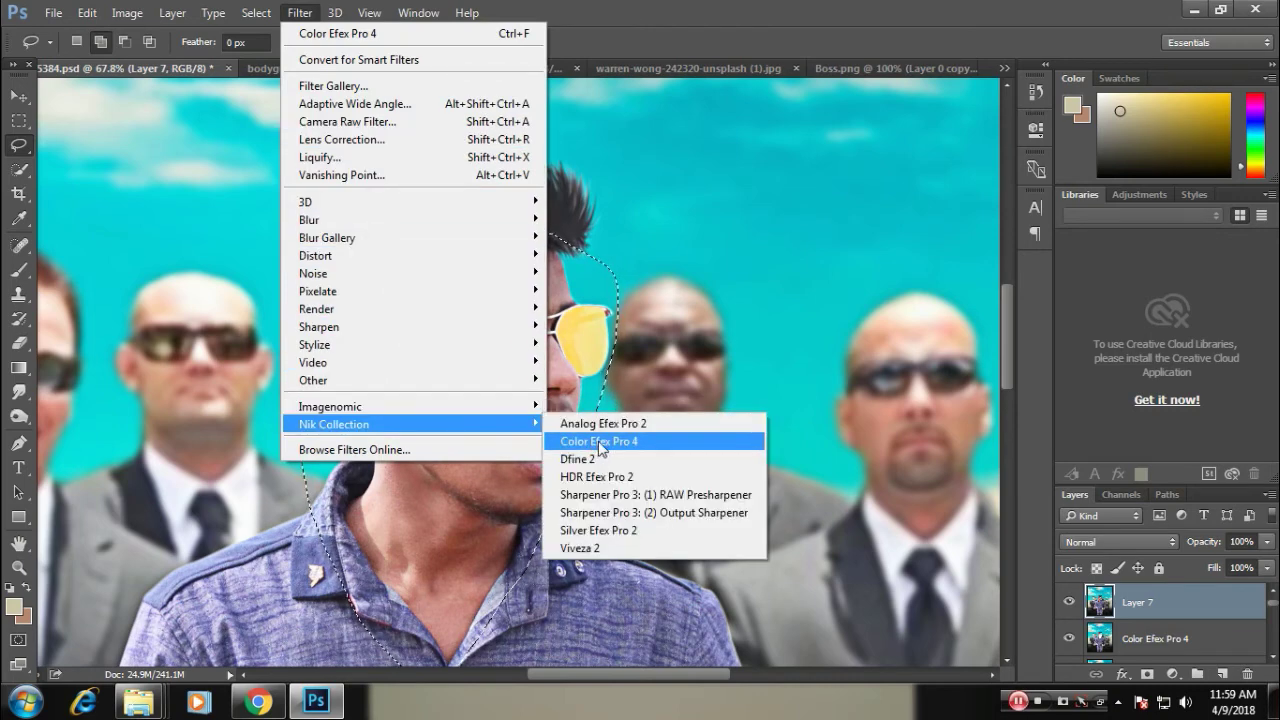
# - Apply Color Efex Contrast Color Range to the head: Color 47°, Brightness -10%, Contrast 16%
pyautogui.click(600, 442)
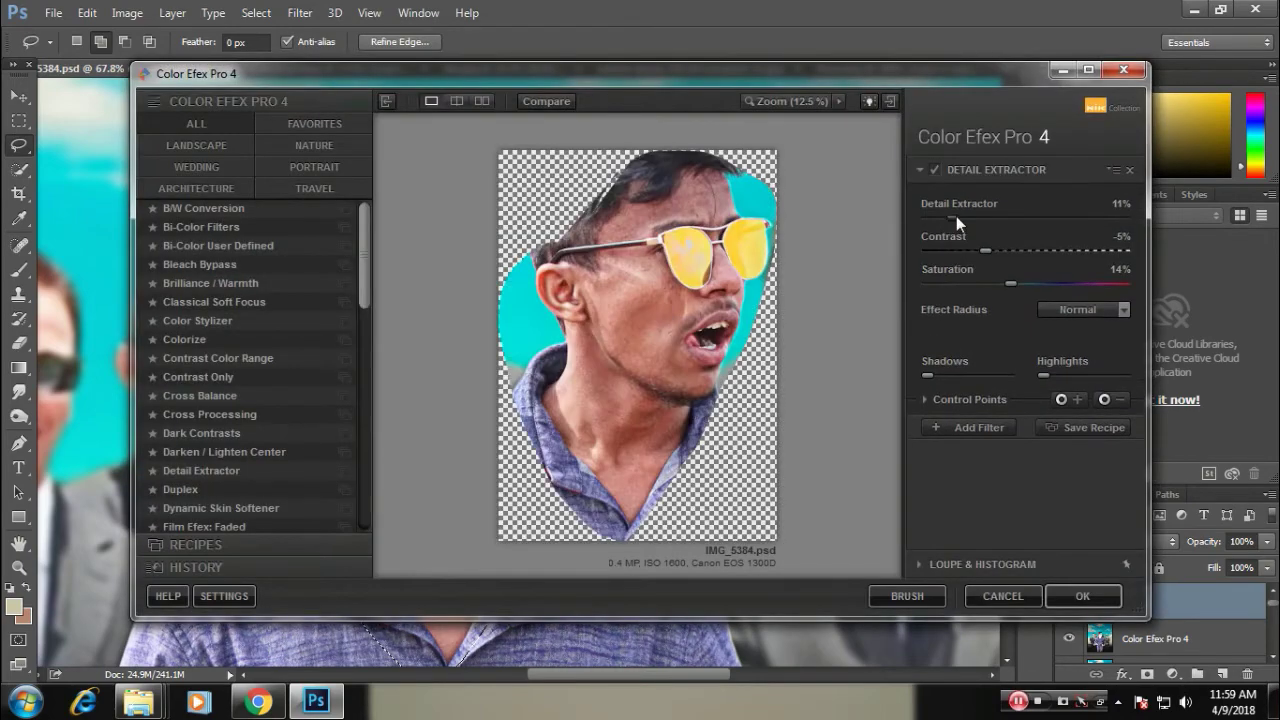
pyautogui.click(1125, 172)
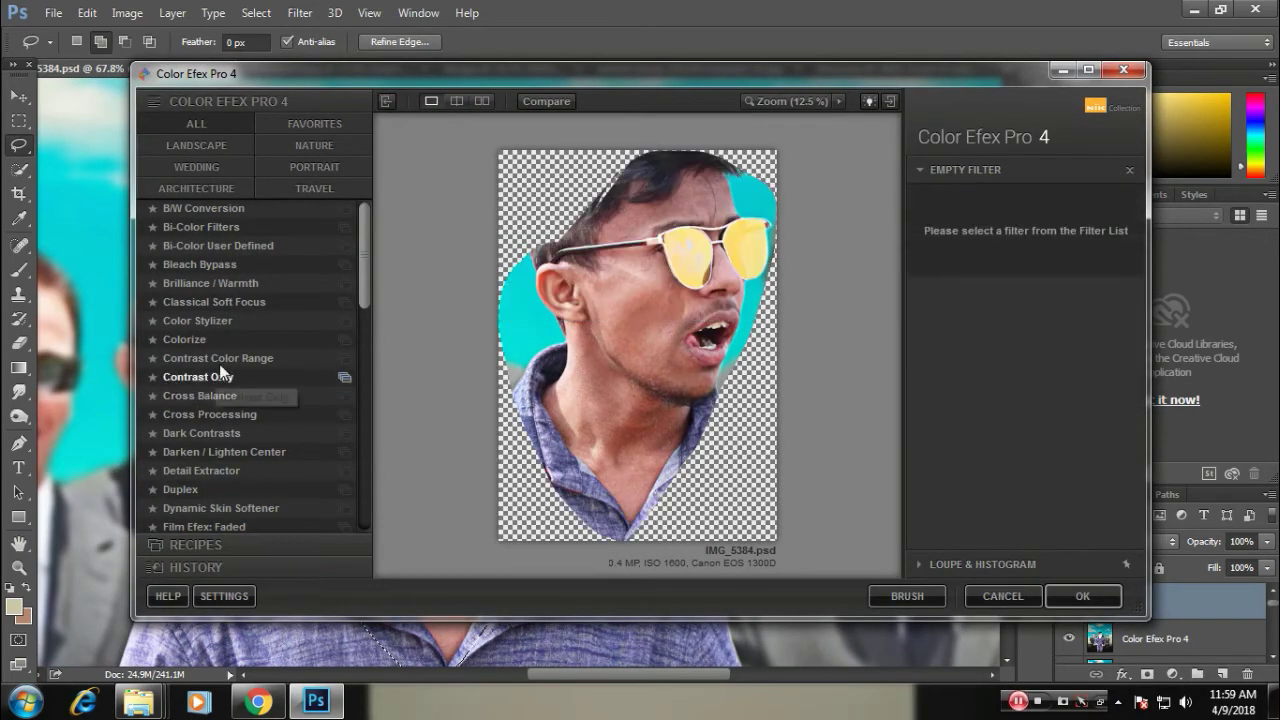
pyautogui.click(215, 358)
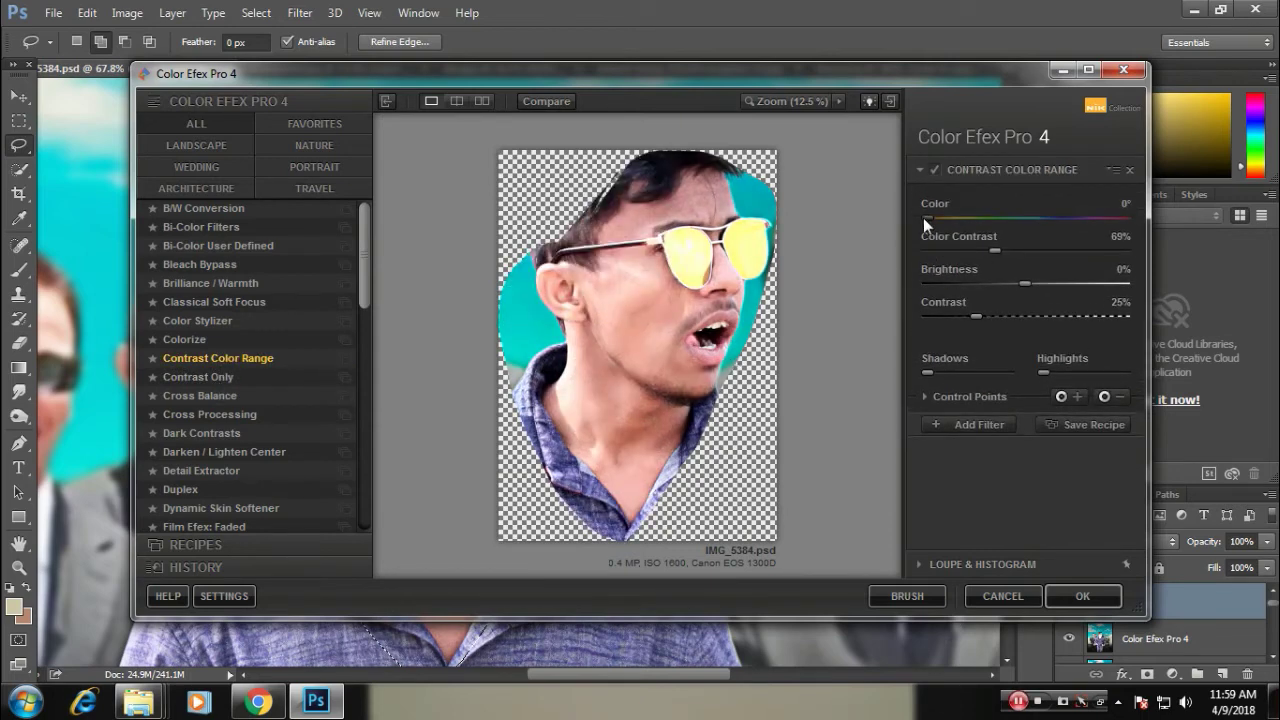
pyautogui.moveTo(925, 218); pyautogui.dragTo(951, 219)
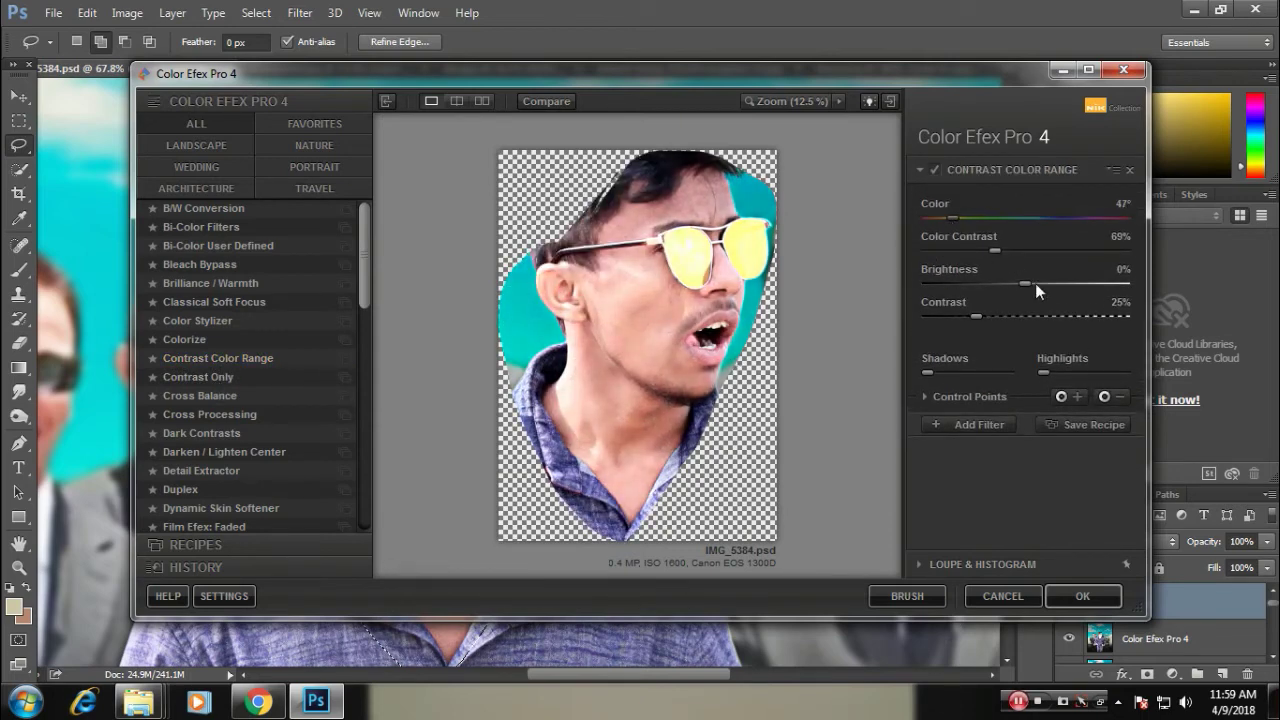
pyautogui.moveTo(1026, 284)
pyautogui.mouseDown()
pyautogui.moveTo(1004, 285)
pyautogui.moveTo(989, 252)
pyautogui.moveTo(1014, 286)
pyautogui.moveTo(959, 320)
pyautogui.moveTo(987, 319)
pyautogui.moveTo(954, 320)
pyautogui.mouseUp()
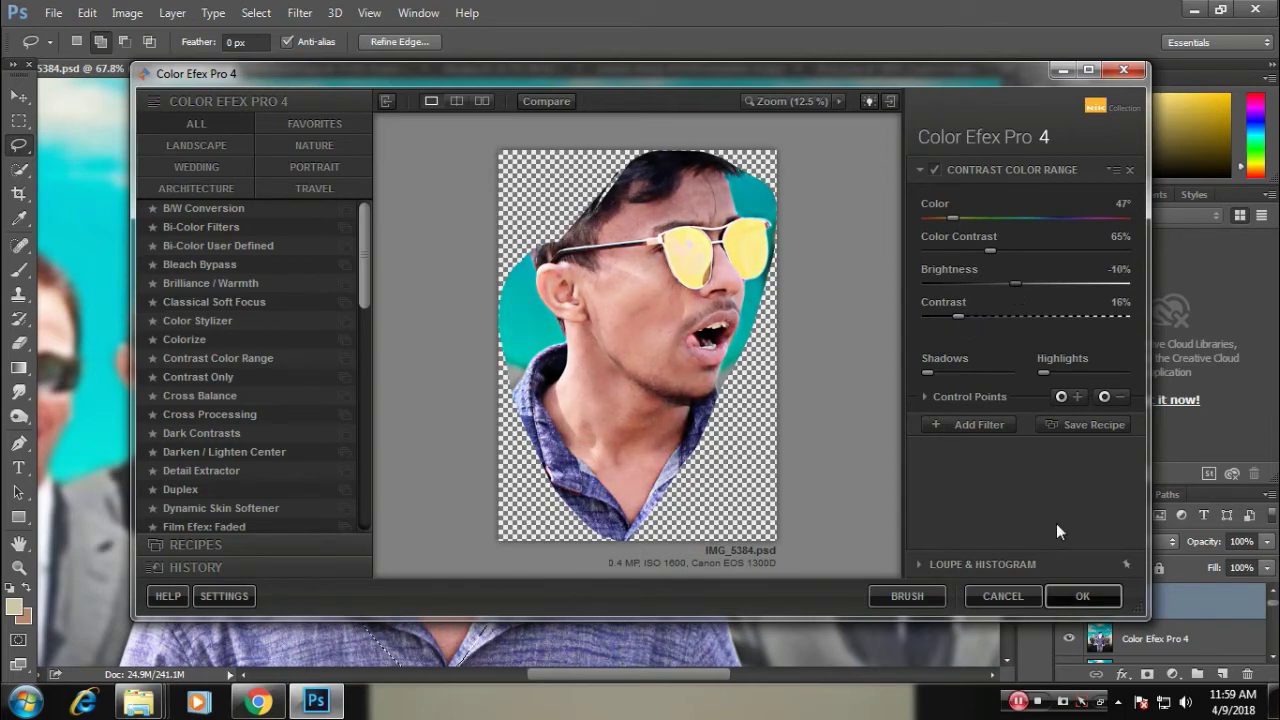
pyautogui.click(1079, 594)
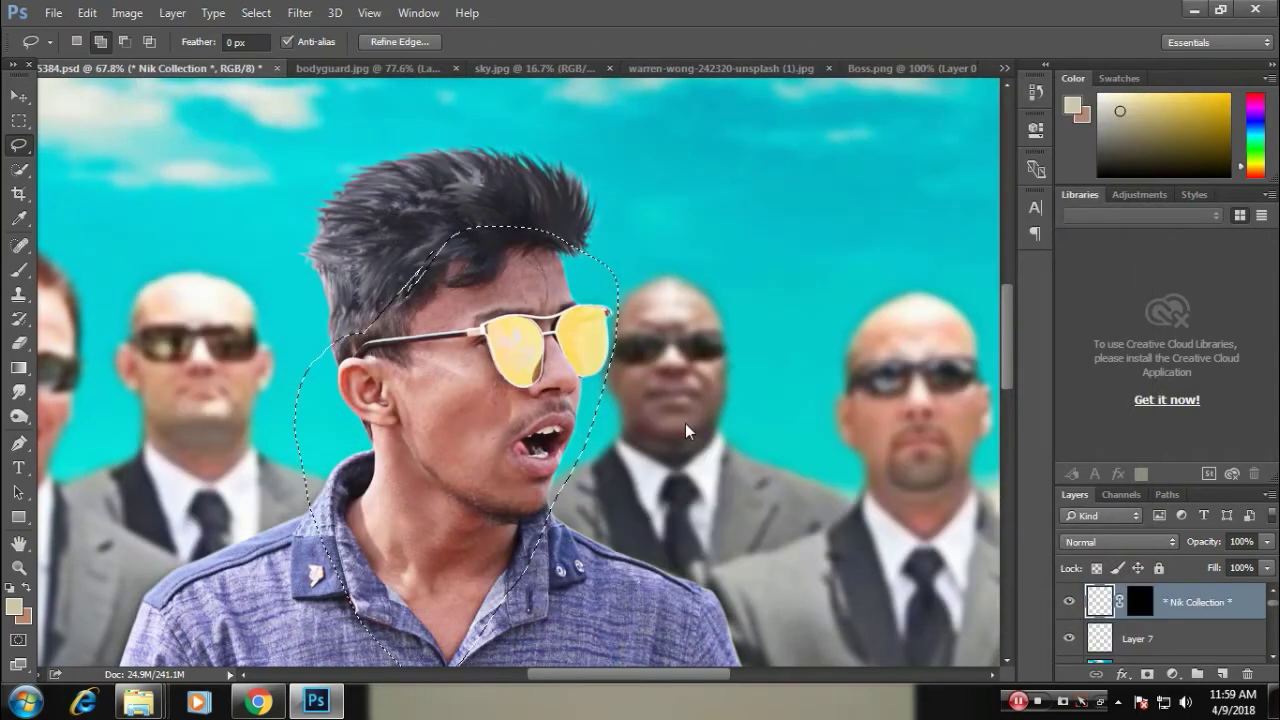
# - Deselect and erase the teal patches left of the face and beside the right lens
pyautogui.hotkey('ctrl', 'f')
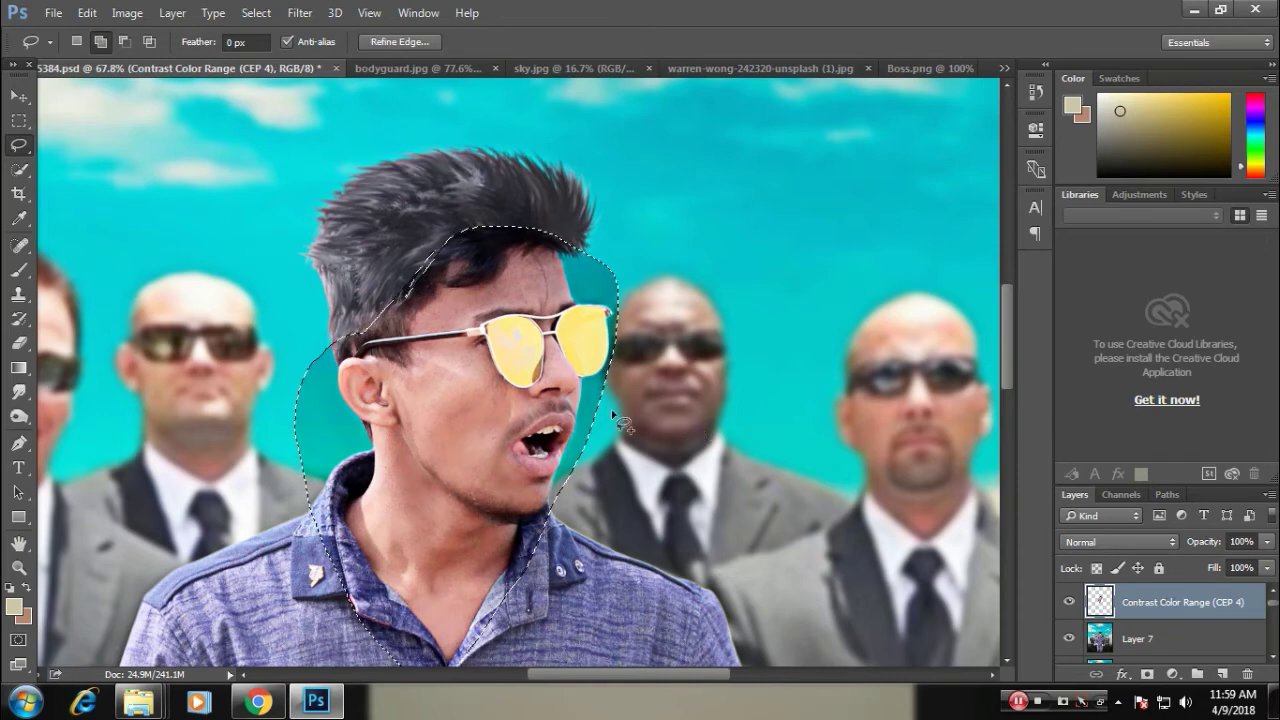
pyautogui.hotkey('ctrl', 'd')
pyautogui.press('e')
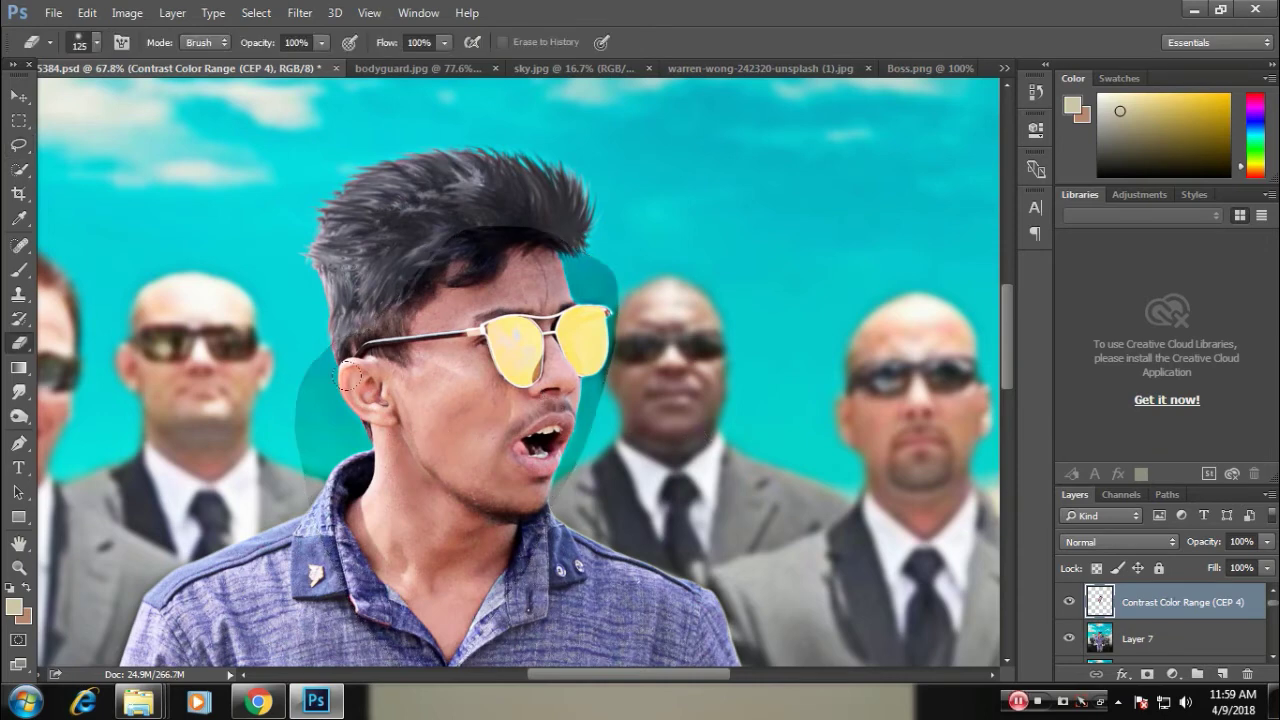
pyautogui.moveTo(312, 296)
pyautogui.mouseDown()
pyautogui.moveTo(330, 475)
pyautogui.moveTo(310, 572)
pyautogui.moveTo(281, 430)
pyautogui.mouseUp()
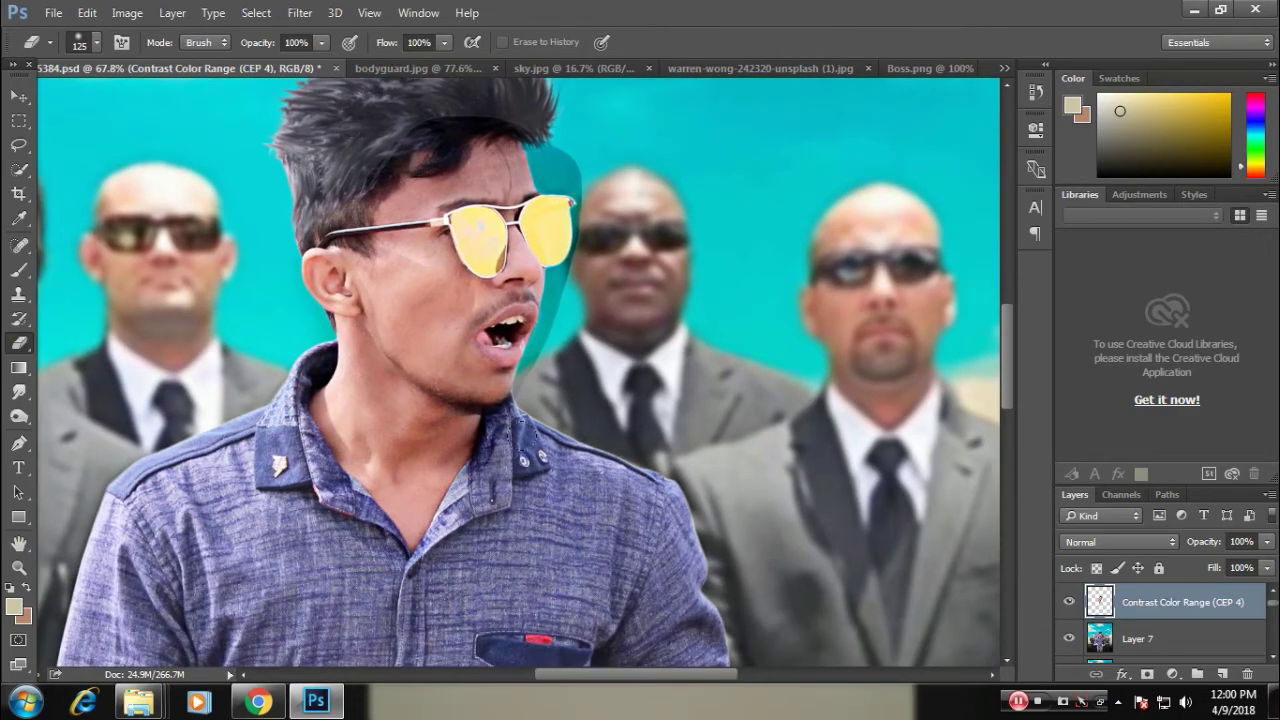
pyautogui.scroll(4, 522, 422)
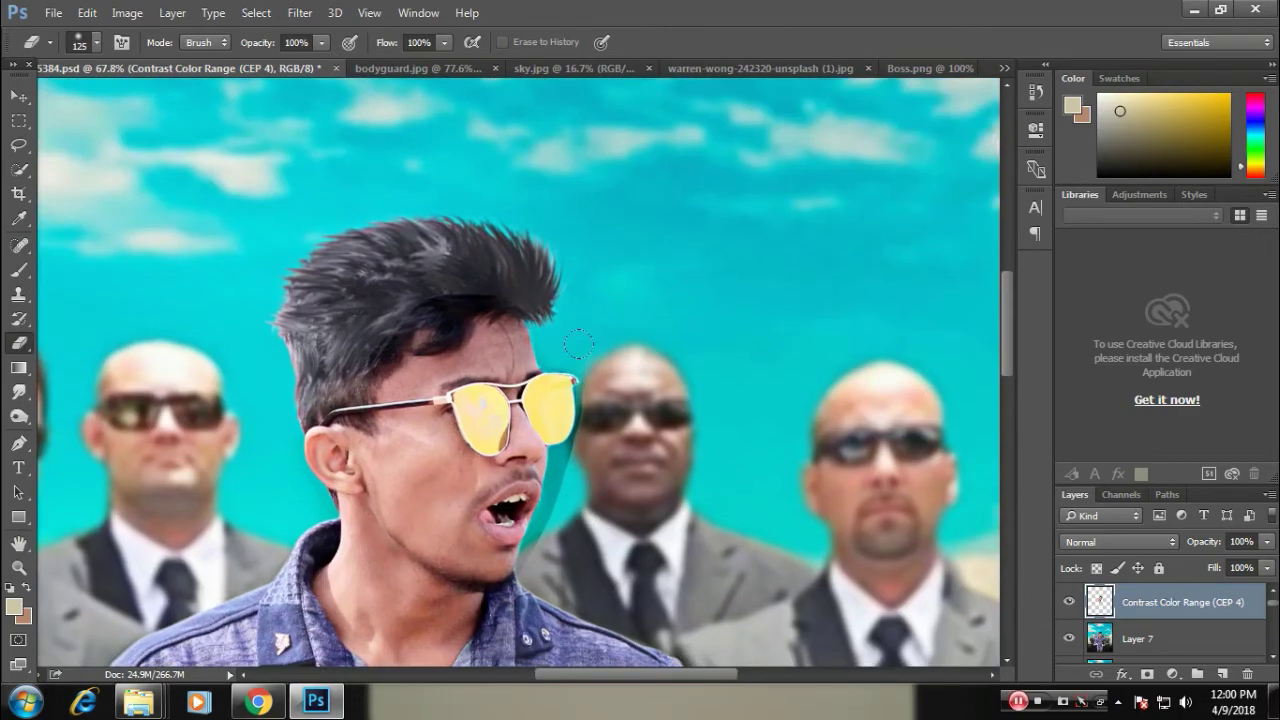
pyautogui.moveTo(568, 413); pyautogui.dragTo(548, 546)
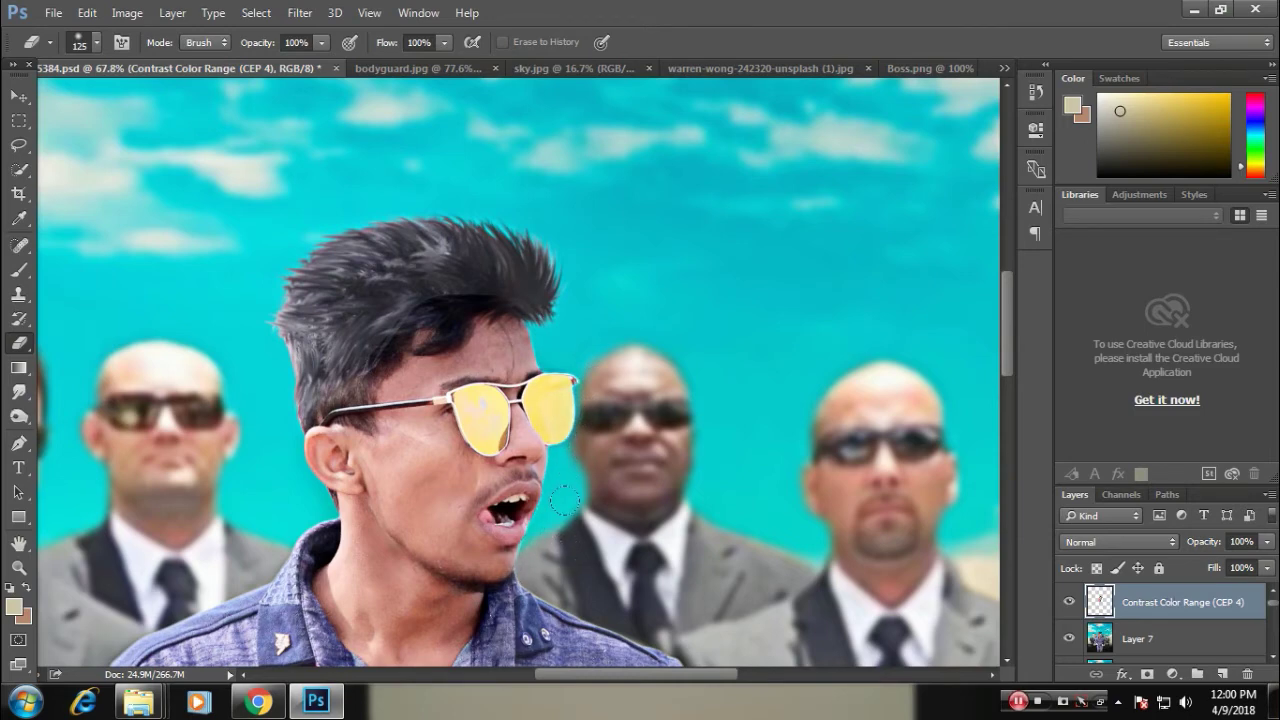
# - Check the cleanup and stamp all visible layers into a new Layer 8
pyautogui.scroll(-2, 549, 401)
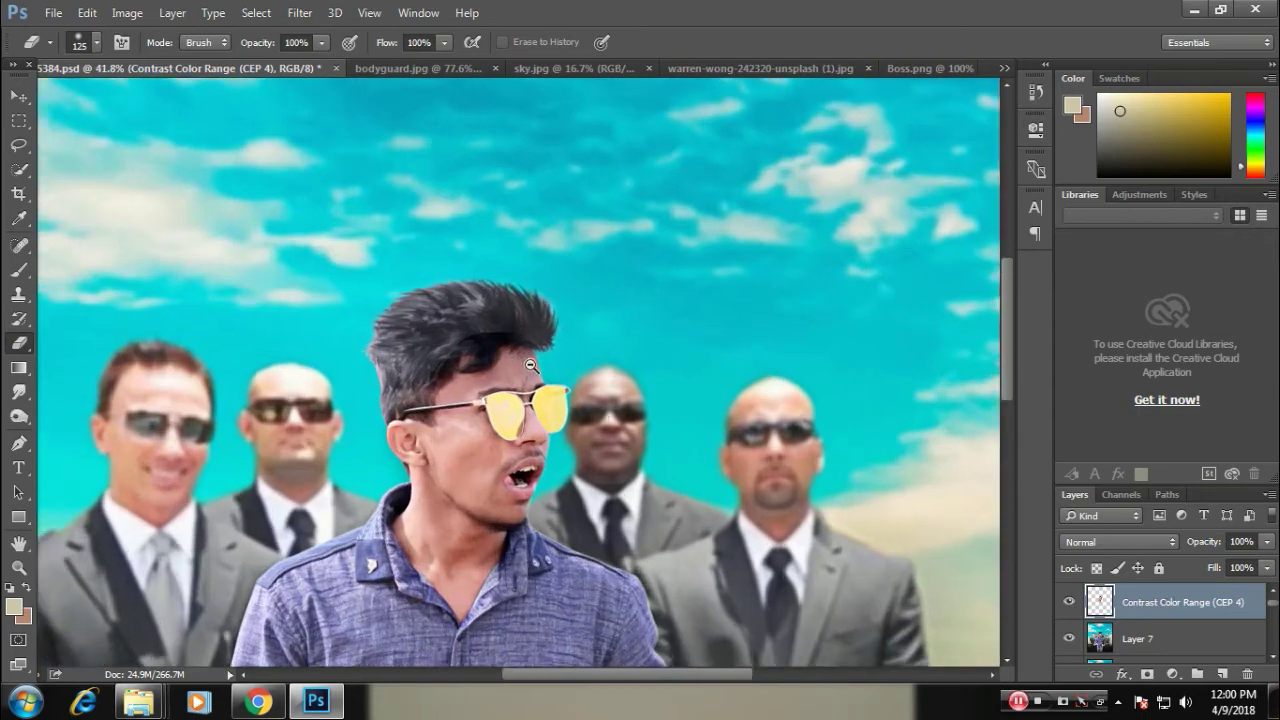
pyautogui.scroll(-2, 575, 410)
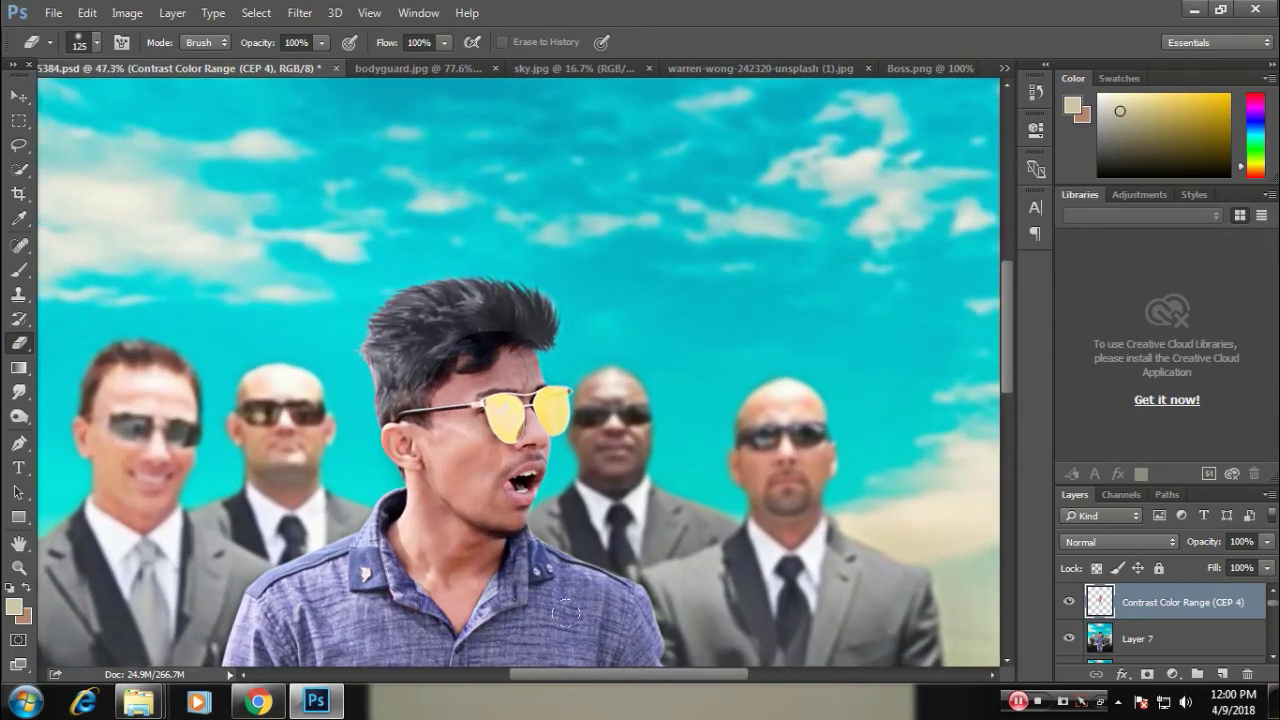
pyautogui.scroll(3, 535, 556)
pyautogui.scroll(-8, 563, 501)
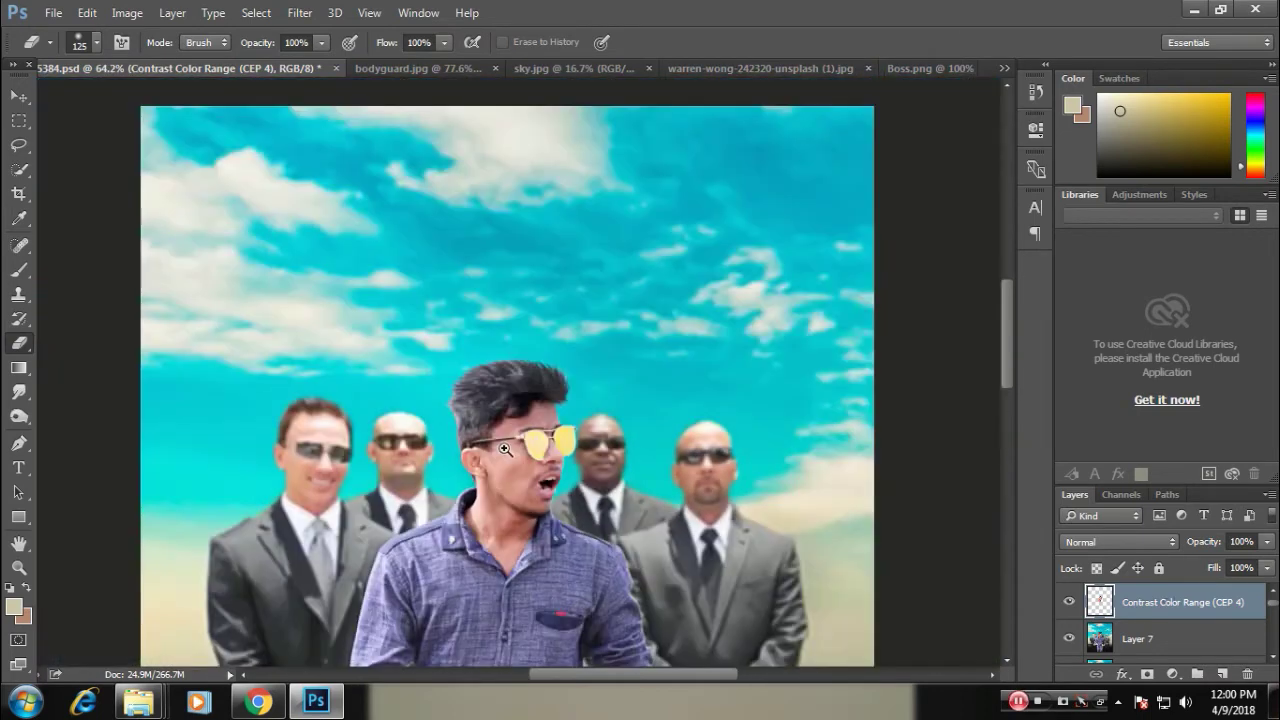
pyautogui.hotkey('ctrl', 'shift', 'alt', 'e')
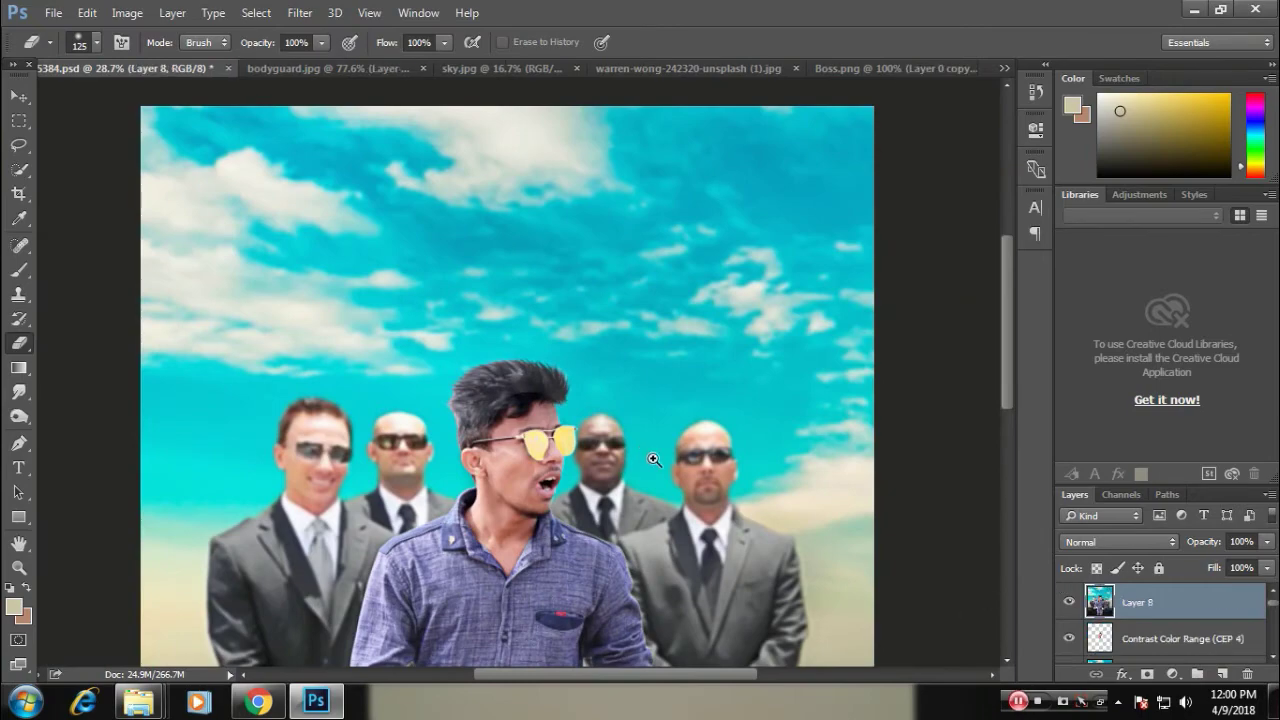
# - Switch to the Smudge tool with a 65 px soft brush
pyautogui.scroll(5, 653, 459)
pyautogui.scroll(5, 653, 459)
pyautogui.scroll(4, 653, 459)
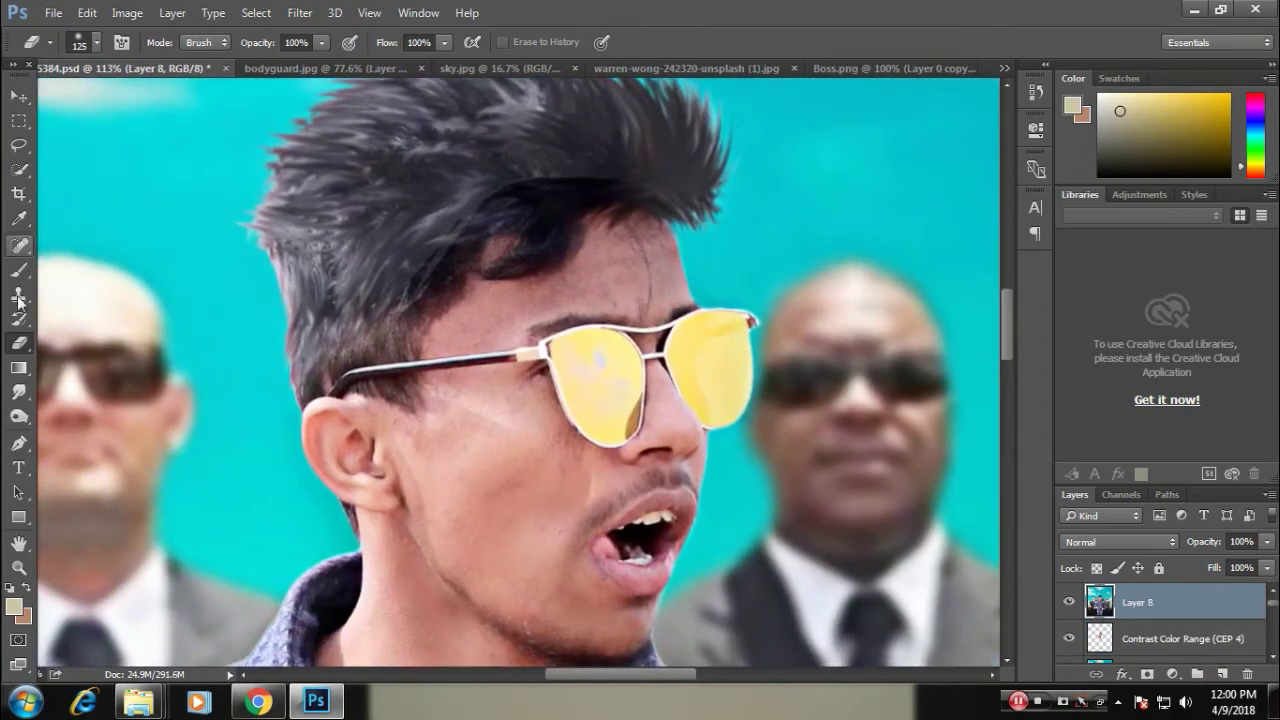
pyautogui.click(18, 392)
pyautogui.rightClick(456, 416)
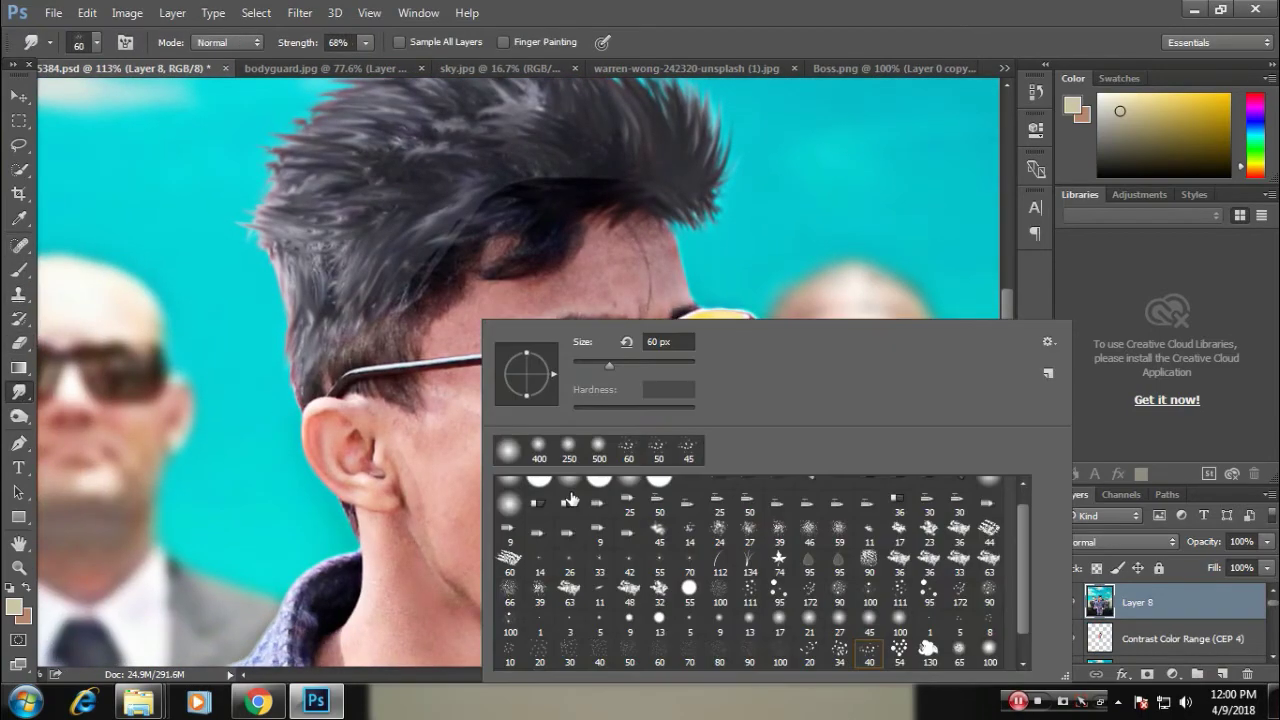
pyautogui.scroll(-1, 920, 645)
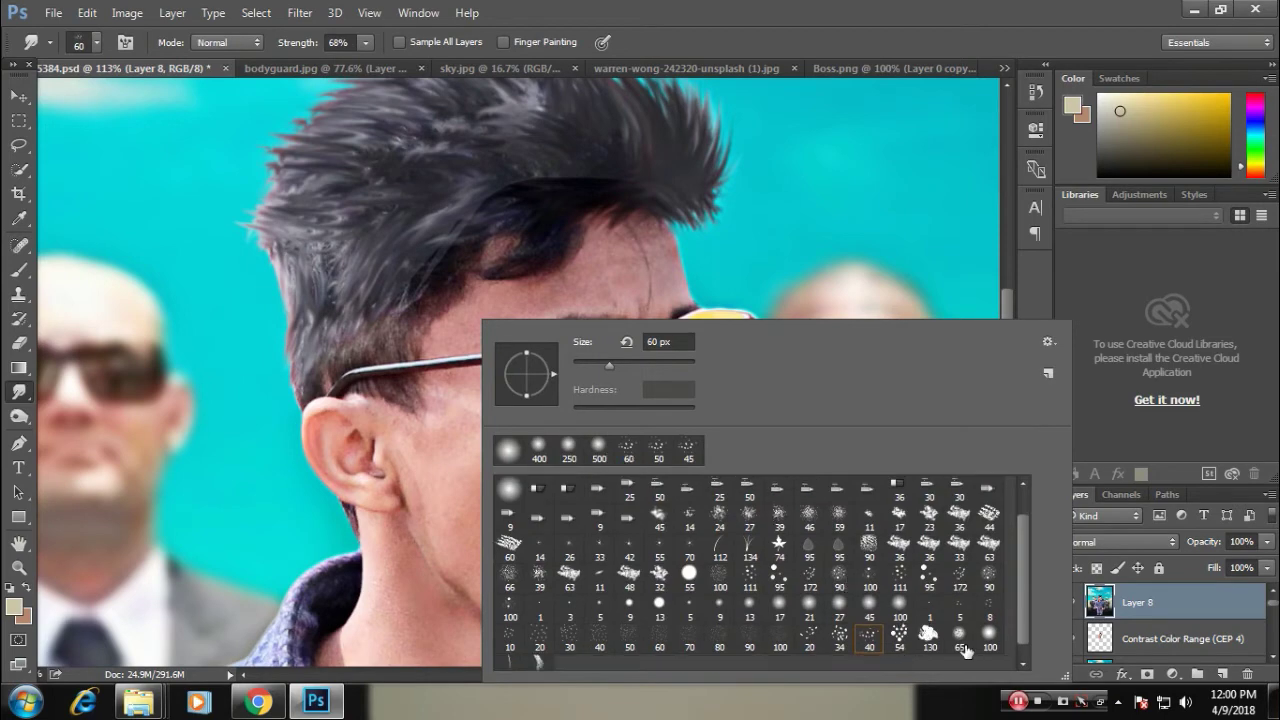
pyautogui.click(965, 650)
pyautogui.press('Return')
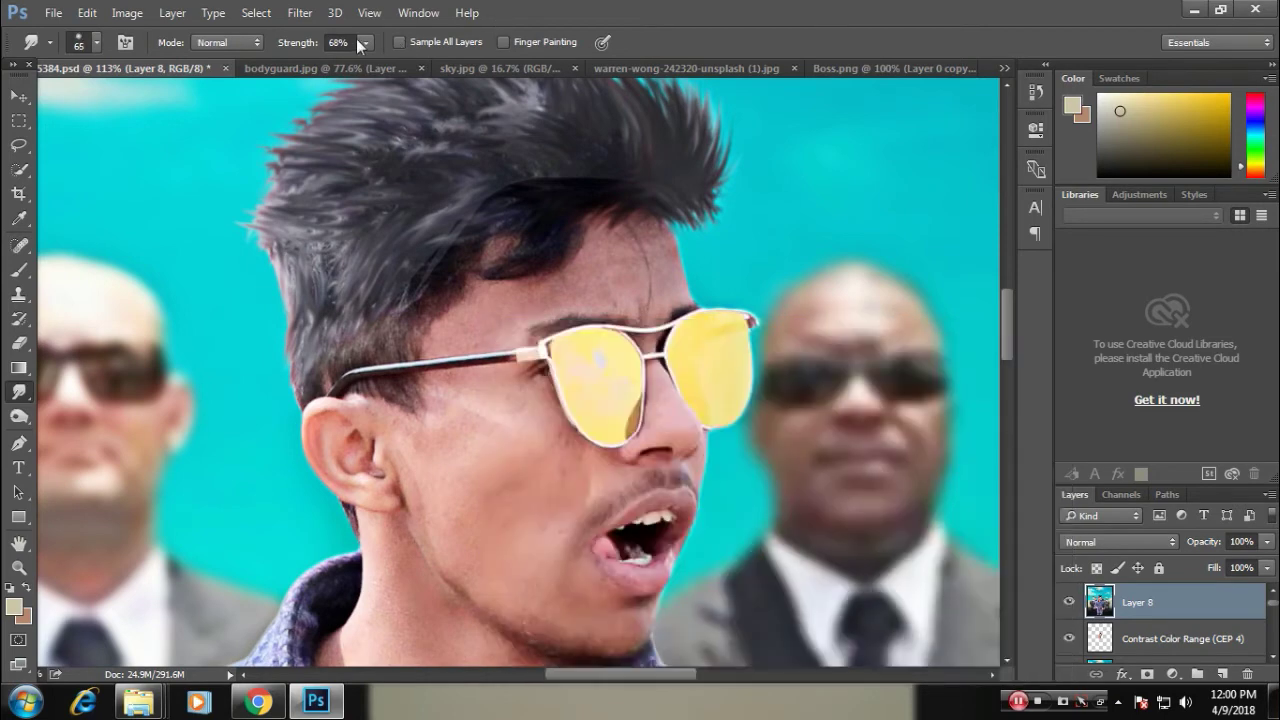
# - Lower smudge strength to 7% and gently smooth the man's face
pyautogui.click(358, 42)
pyautogui.moveTo(312, 80); pyautogui.dragTo(307, 83)
pyautogui.scroll(-2, 425, 440)
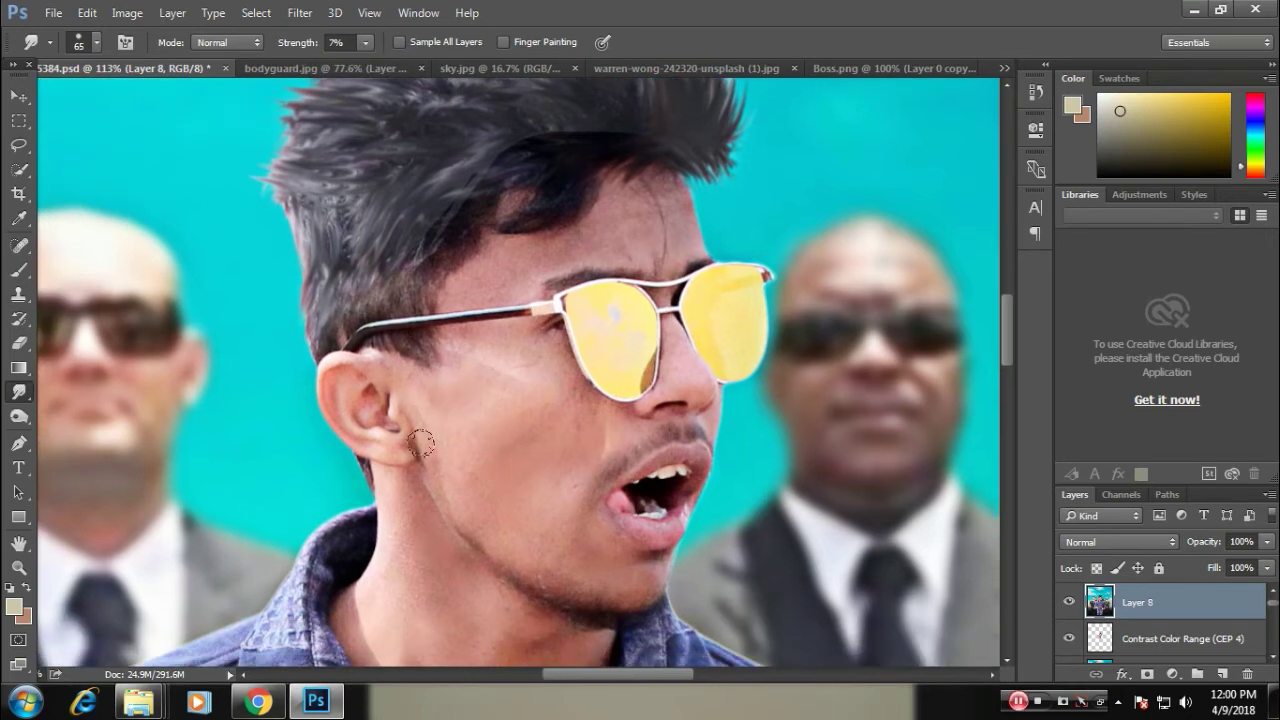
pyautogui.scroll(-2, 505, 530)
pyautogui.scroll(-3, 511, 538)
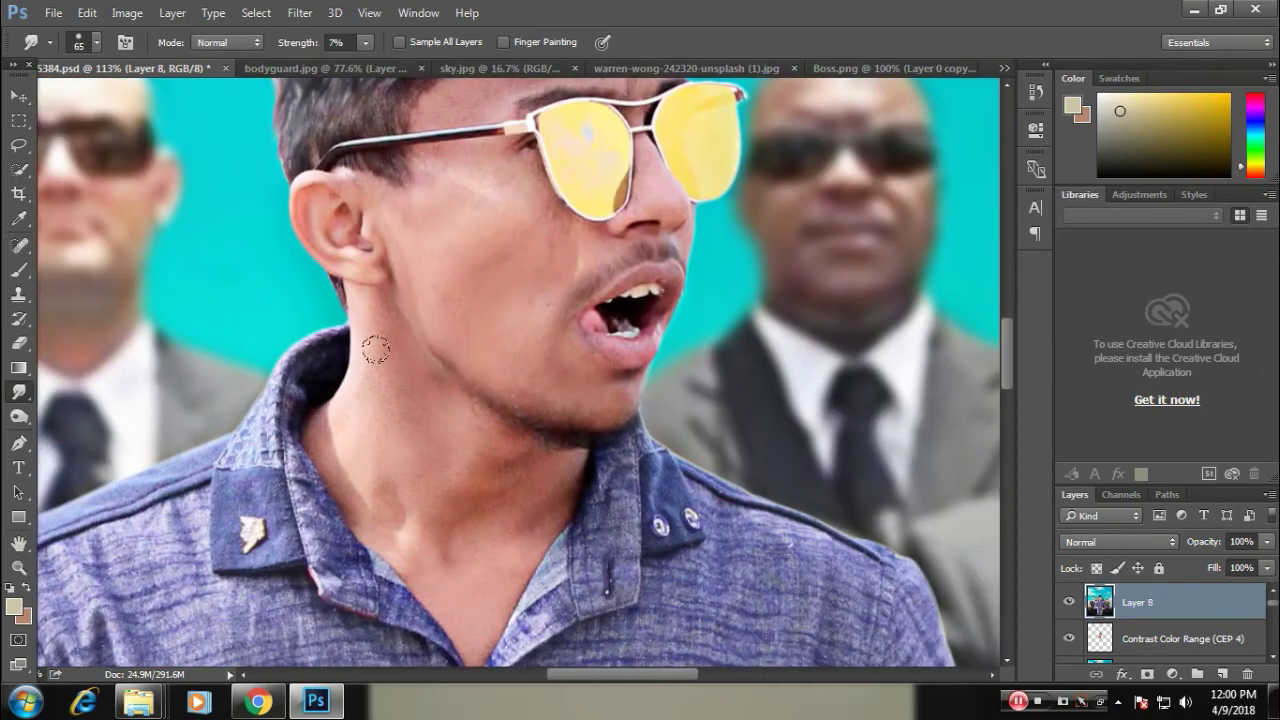
pyautogui.scroll(2, 491, 400)
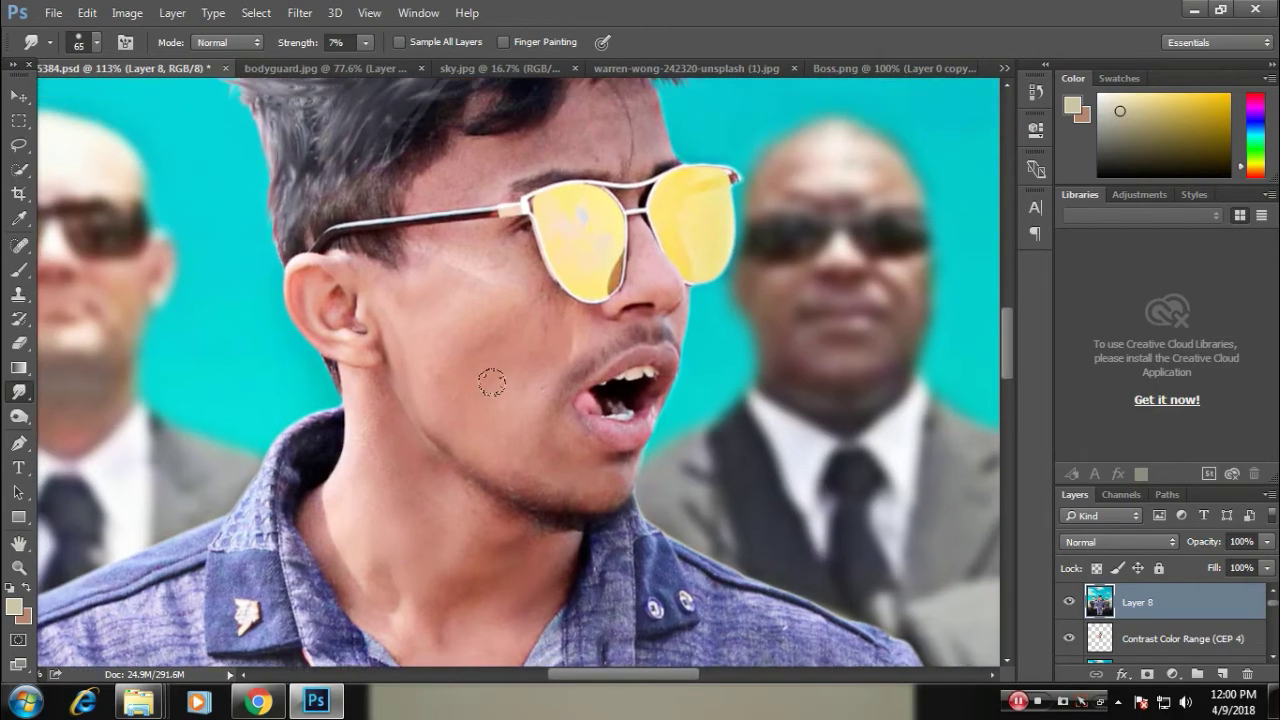
pyautogui.scroll(3, 540, 372)
pyautogui.scroll(2, 590, 365)
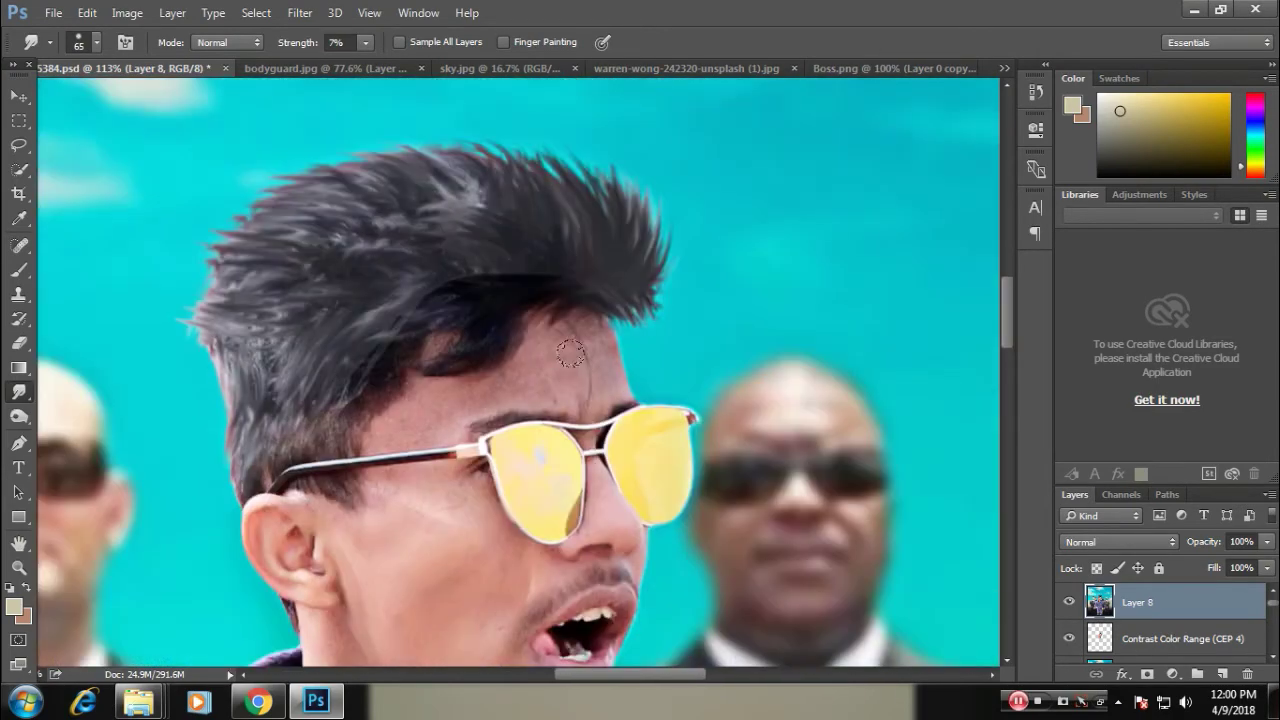
pyautogui.scroll(-3, 480, 330)
pyautogui.scroll(1, 480, 330)
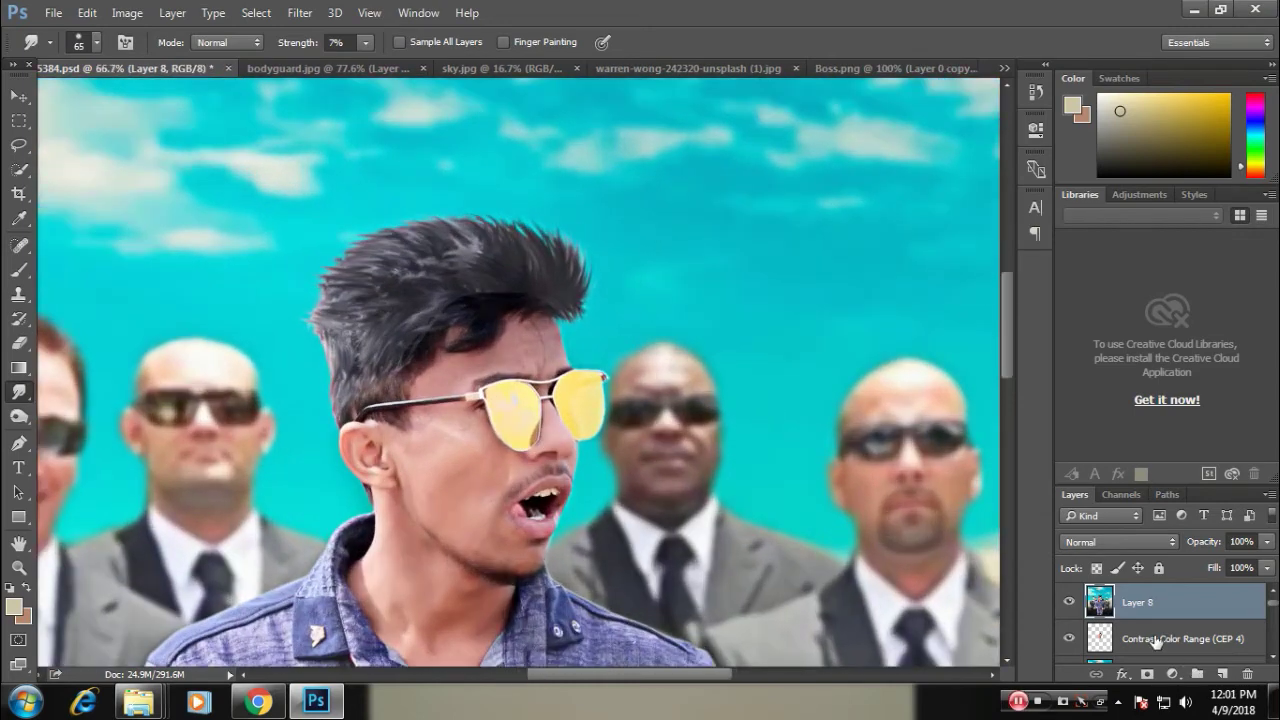
# - Add an empty Layer 9 and sample the skin tone as the brush colour
pyautogui.hotkey('ctrl', 'shift', 'alt', 'n')
pyautogui.press('b')
pyautogui.keyDown('alt'); pyautogui.click(534, 353); pyautogui.keyUp('alt')
# - Set the brush opacity to 8% for painting skin tone
pyautogui.scroll(2, 537, 354)
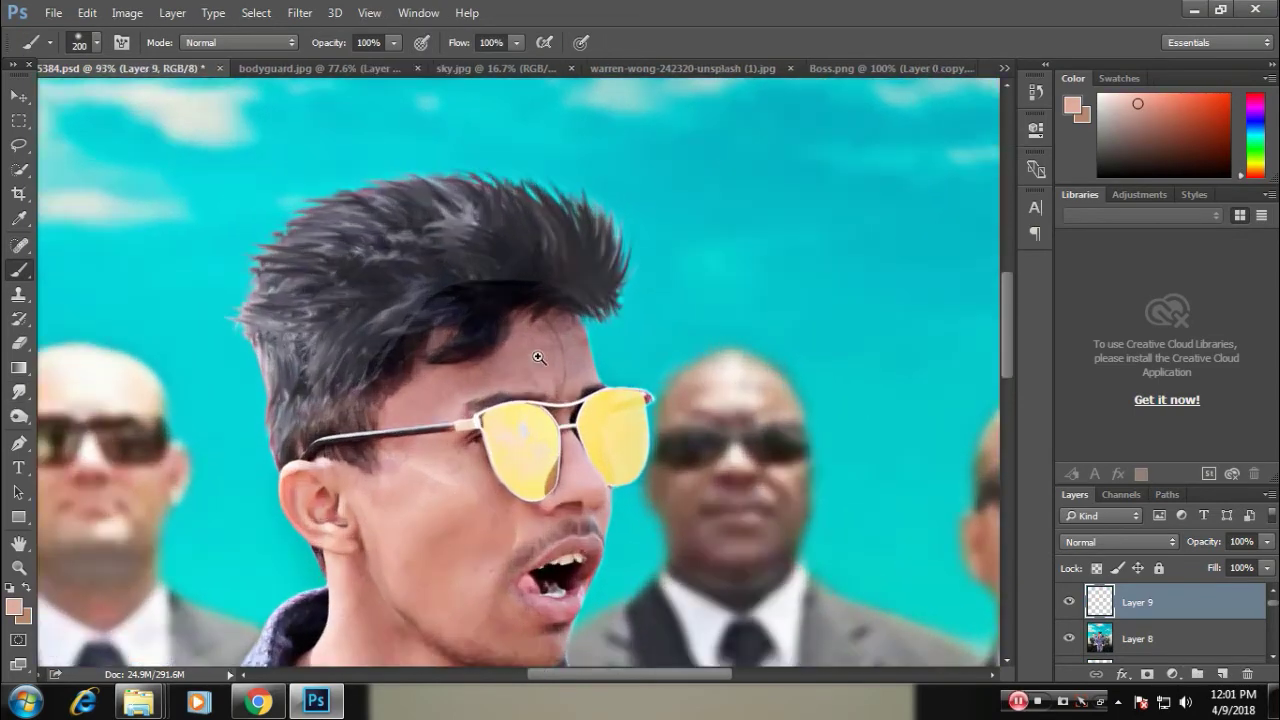
pyautogui.doubleClick(383, 42)
pyautogui.write('8')
pyautogui.press('Return')
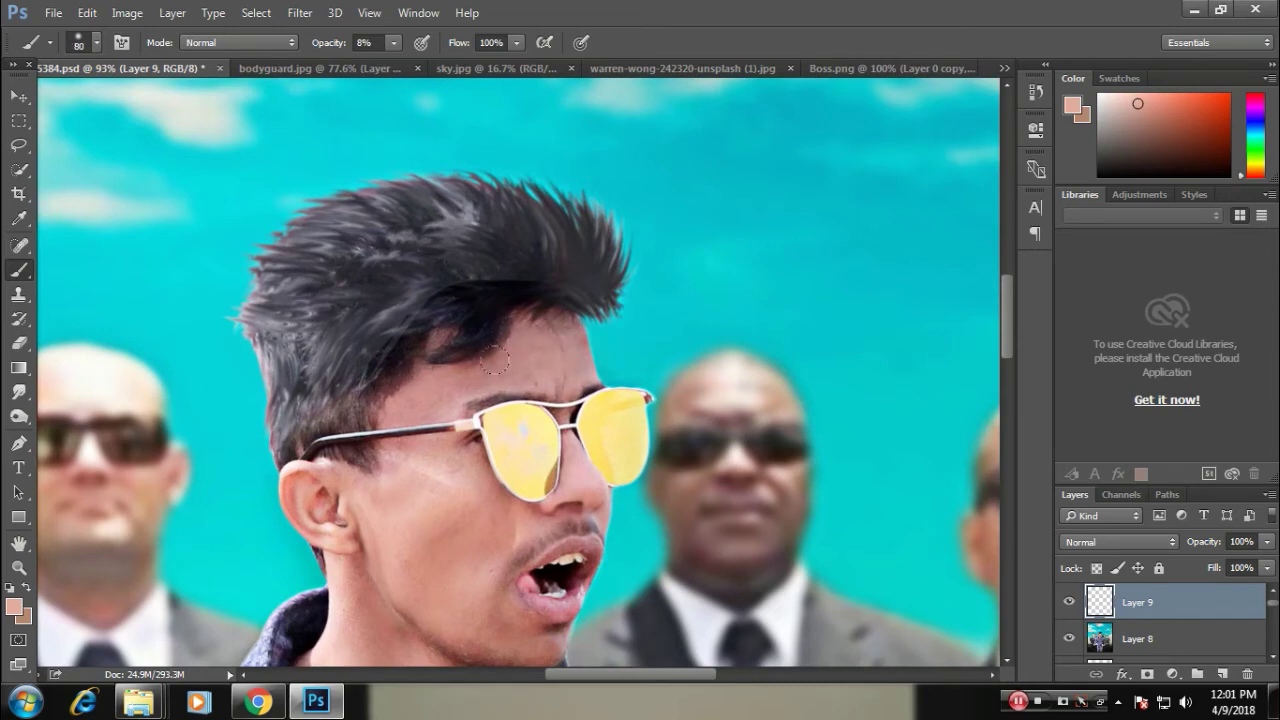
# - Merge visible layers into Layer 10 and duplicate it as Layer 10 copy
pyautogui.scroll(-2, 494, 360)
pyautogui.scroll(-3, 494, 360)
pyautogui.press('v')
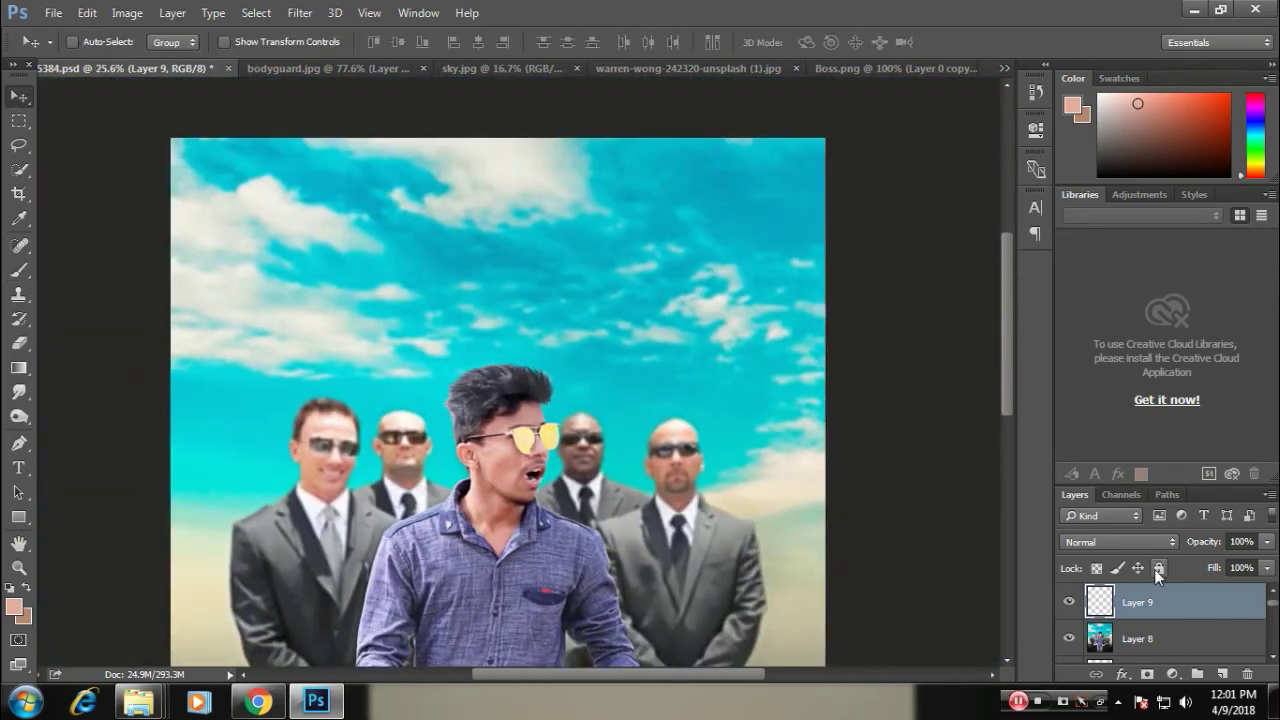
pyautogui.hotkey('ctrl', 'shift', 'alt', 'e')
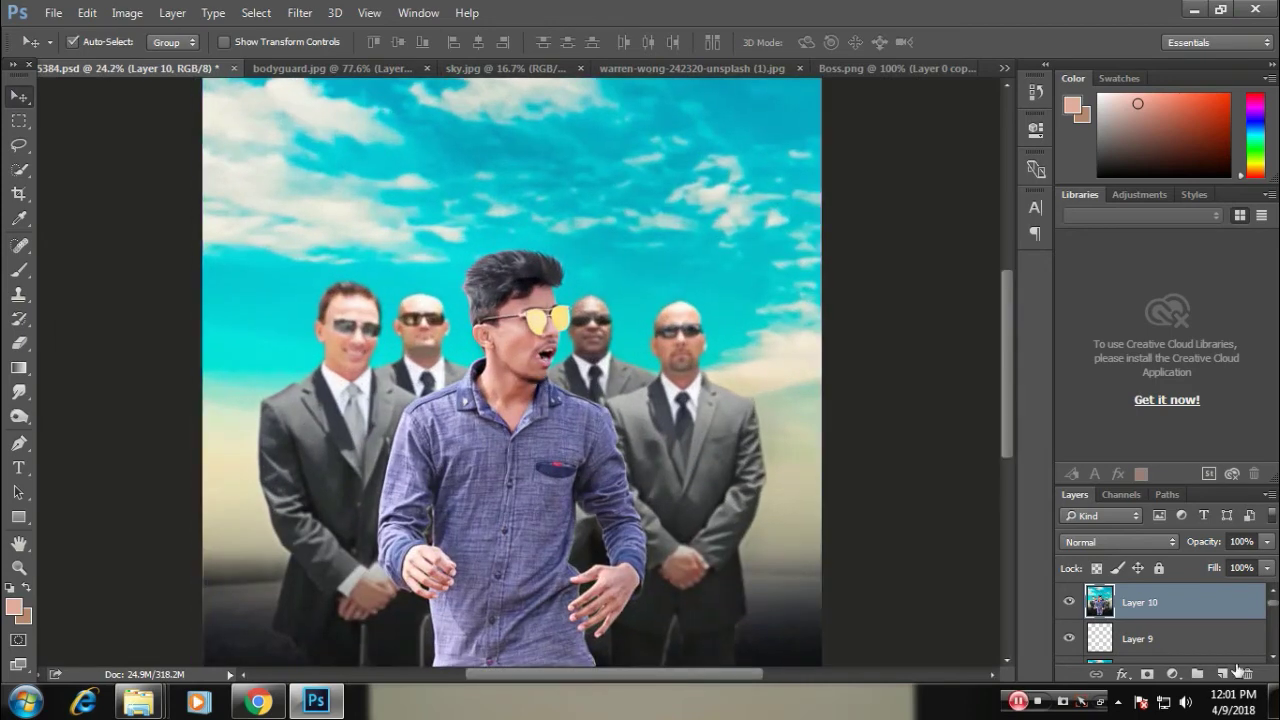
pyautogui.rightClick(1187, 601)
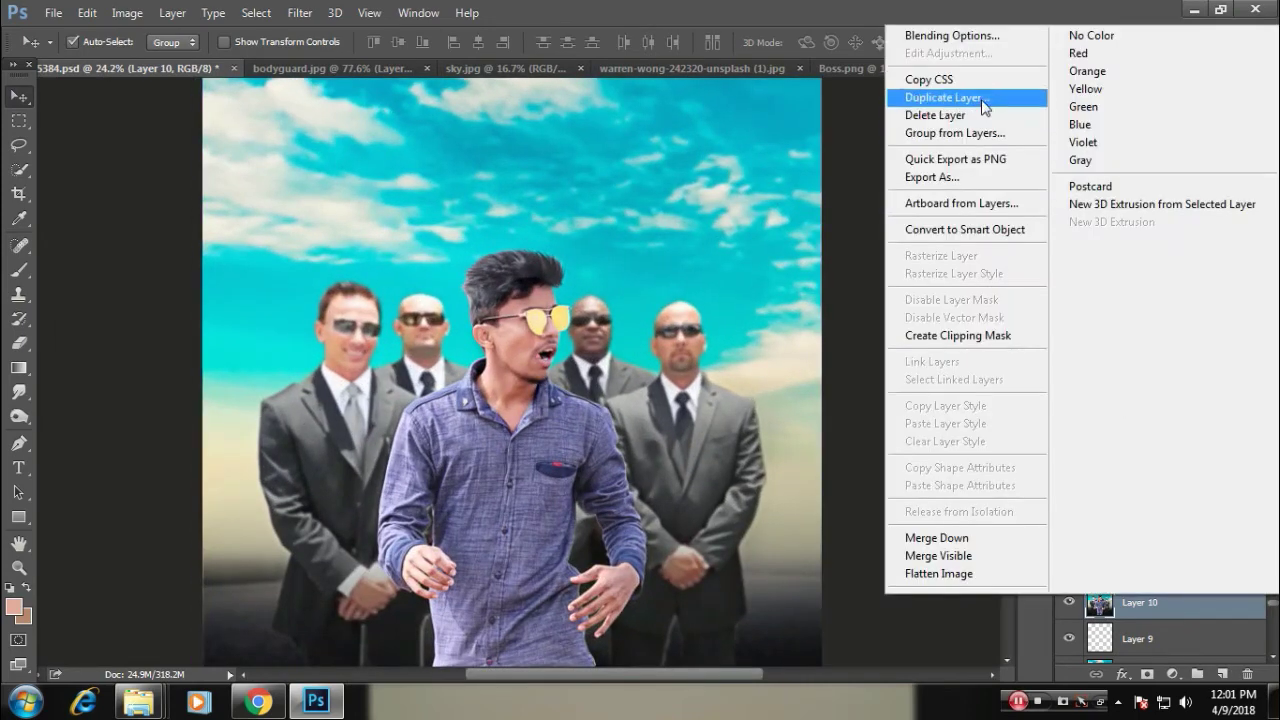
pyautogui.click(943, 97)
pyautogui.click(806, 210)
# - Grade Layer 10 copy with Color Efex Pro 4 Dark Contrasts, raising brightness and saturation
pyautogui.click(299, 12)
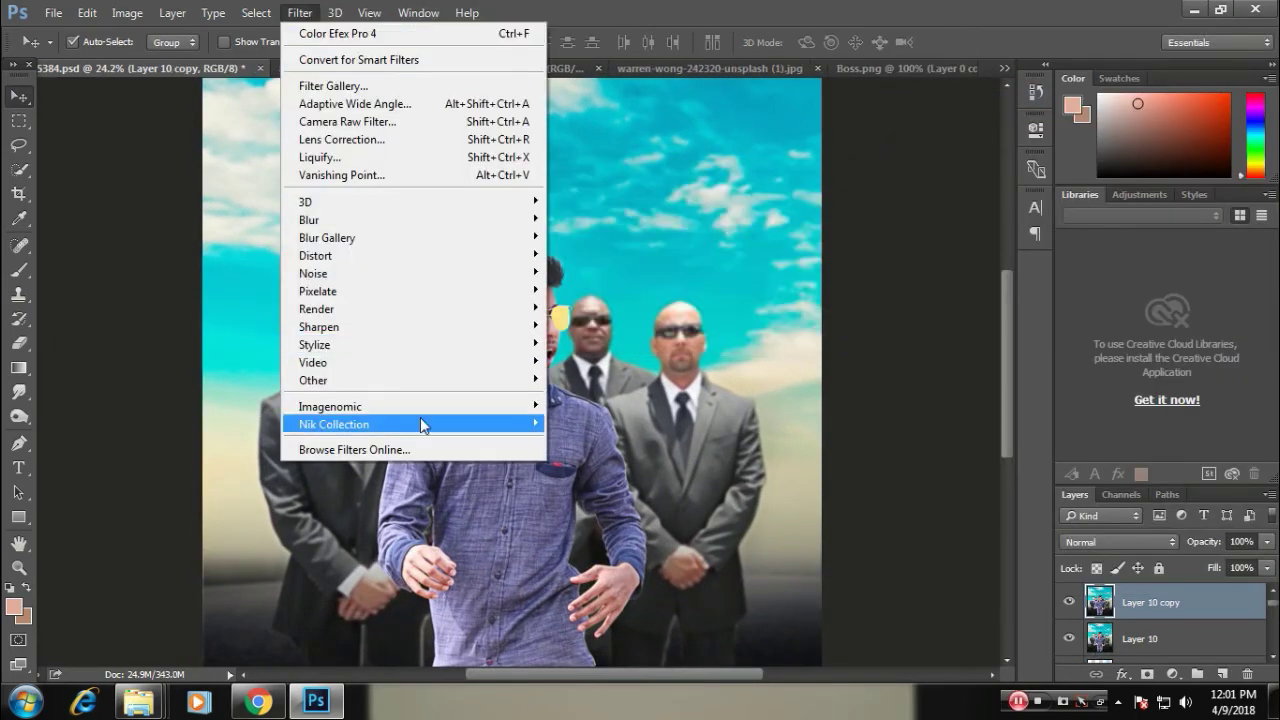
pyautogui.moveTo(334, 424)
pyautogui.click(615, 441)
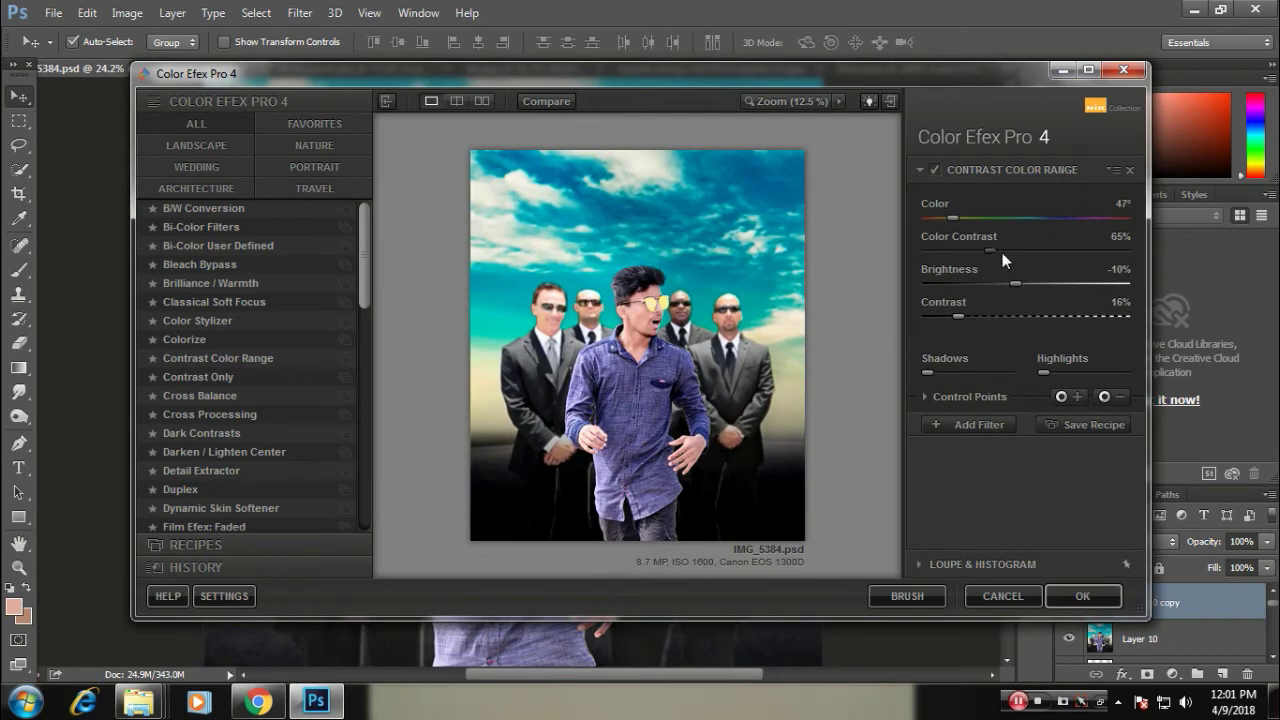
pyautogui.click(975, 424)
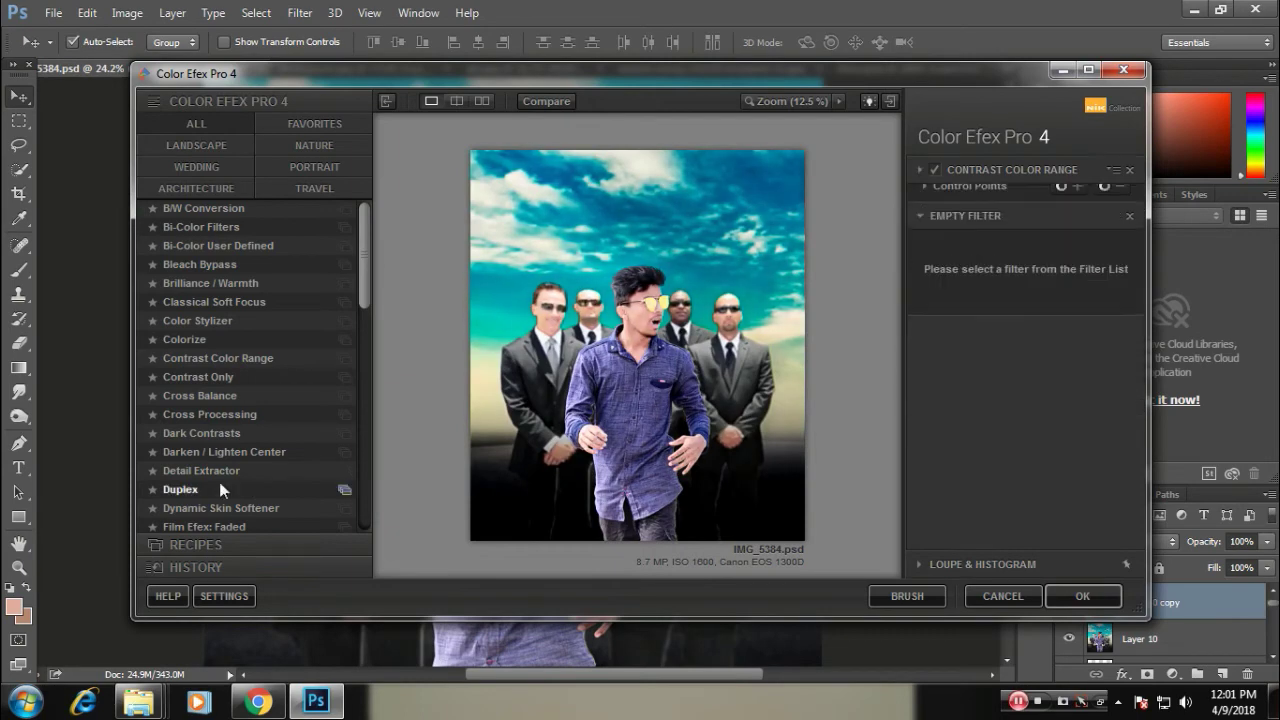
pyautogui.click(227, 435)
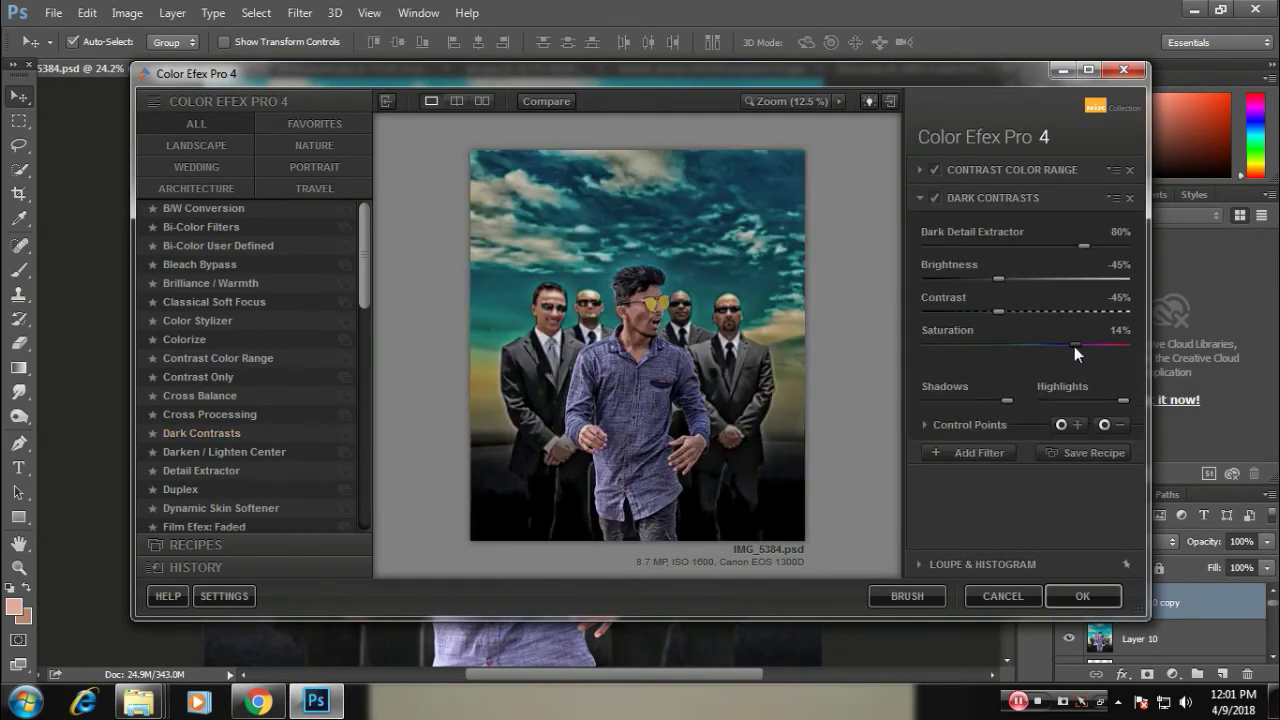
pyautogui.moveTo(1074, 346); pyautogui.dragTo(1080, 346)
pyautogui.moveTo(996, 280); pyautogui.dragTo(1042, 279)
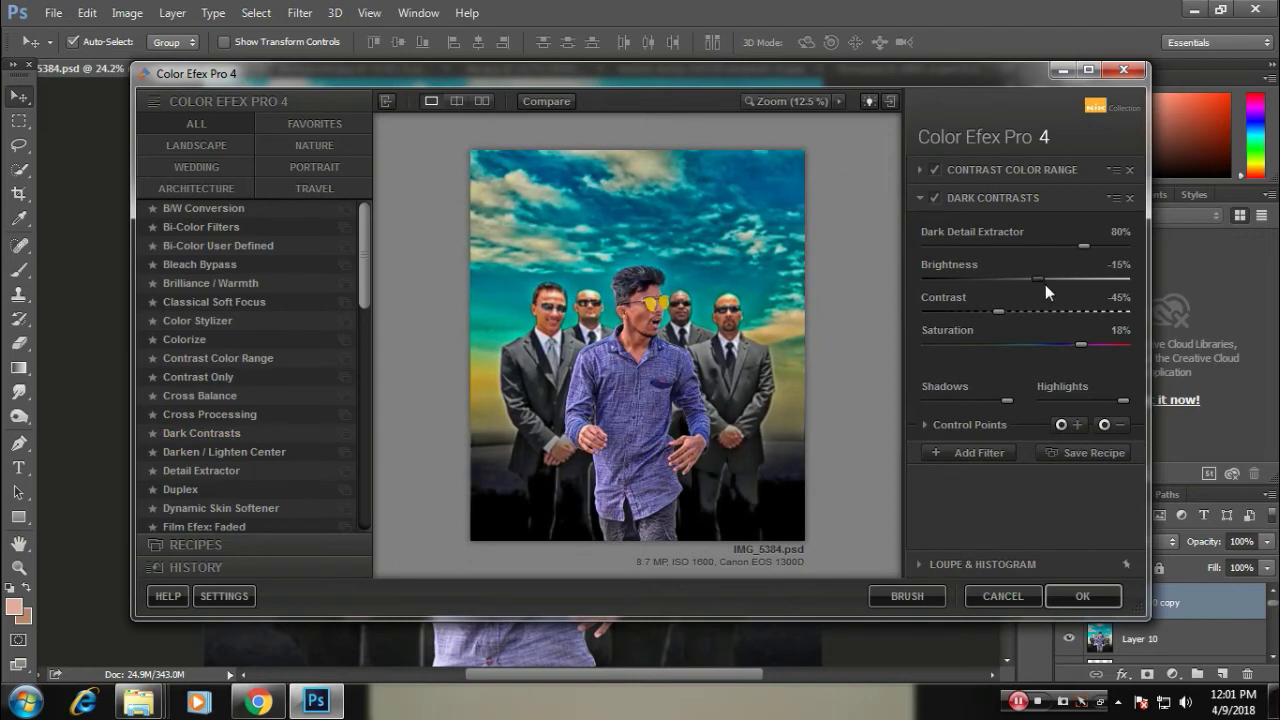
pyautogui.click(980, 453)
pyautogui.click(1076, 596)
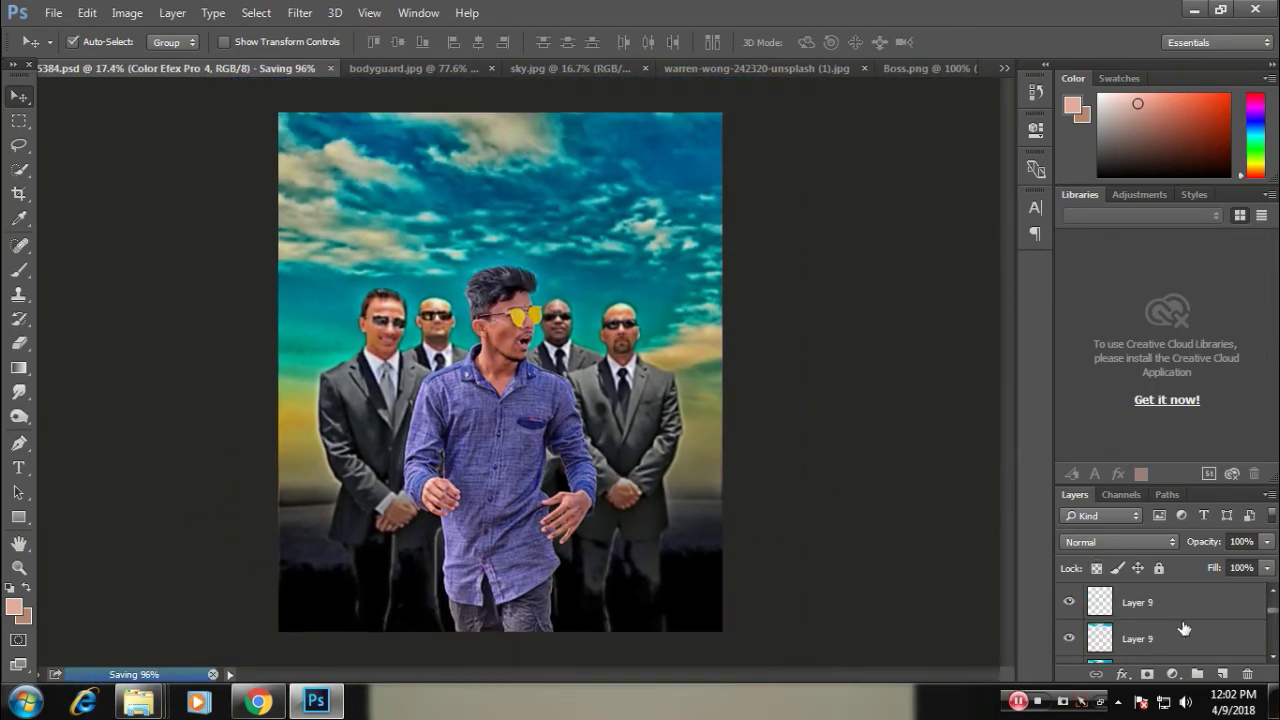
# - Load the people selection from Layer 0 copy and mask the grade layer to it
pyautogui.scroll(-2, 1102, 638)
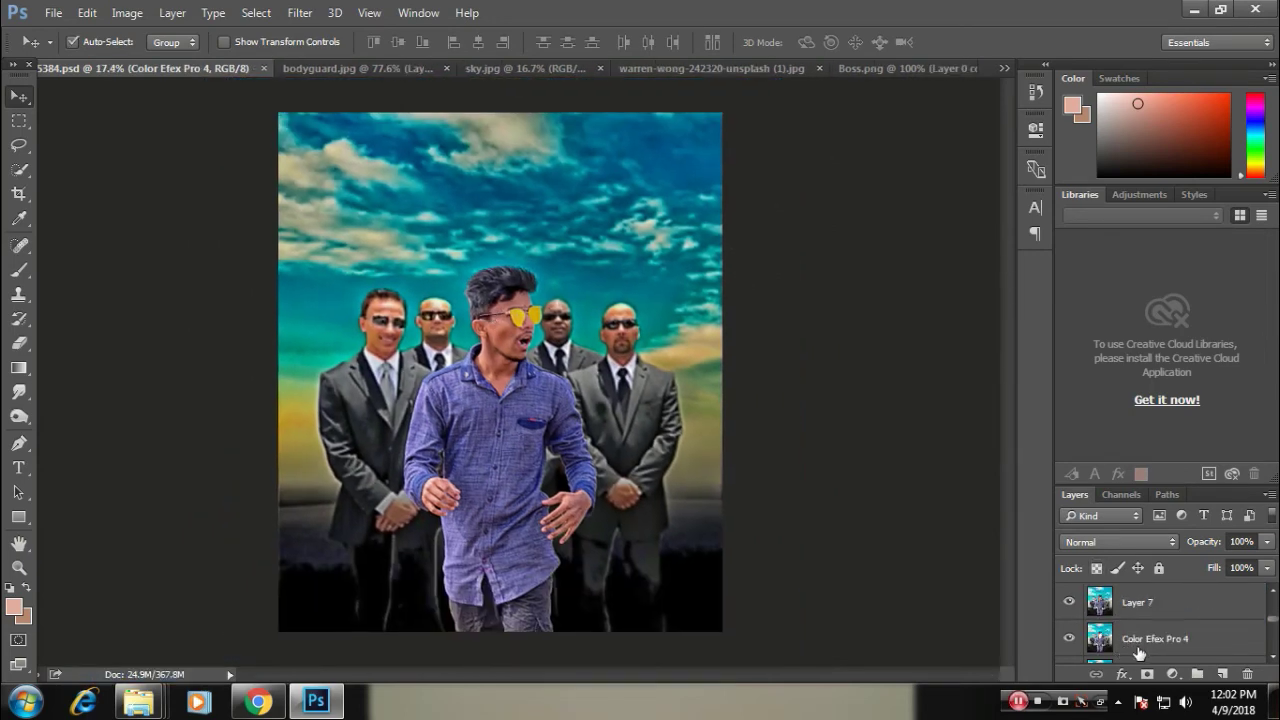
pyautogui.scroll(-1, 1108, 640)
pyautogui.scroll(-2, 1115, 642)
pyautogui.scroll(-2, 1122, 645)
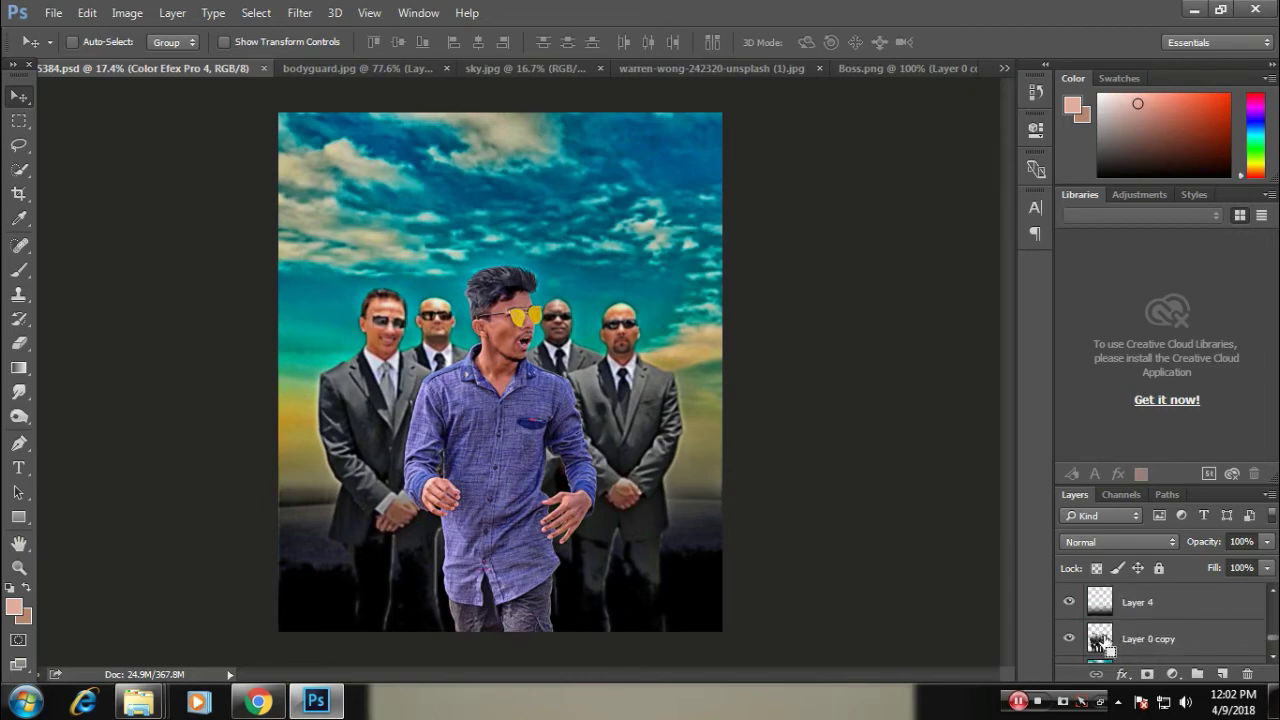
pyautogui.keyDown('ctrl'); pyautogui.click(1100, 638); pyautogui.keyUp('ctrl')
pyautogui.scroll(3, 485, 364)
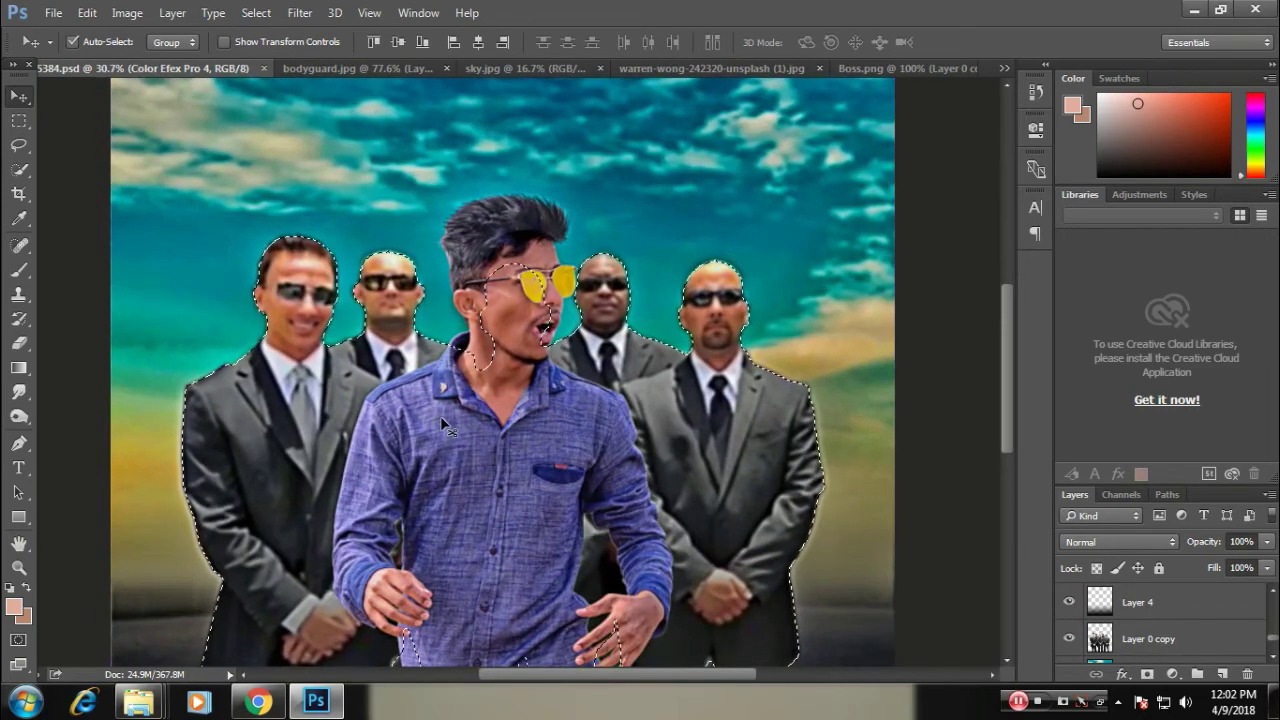
pyautogui.scroll(-1, 440, 416)
pyautogui.scroll(-1, 500, 410)
pyautogui.scroll(1, 598, 400)
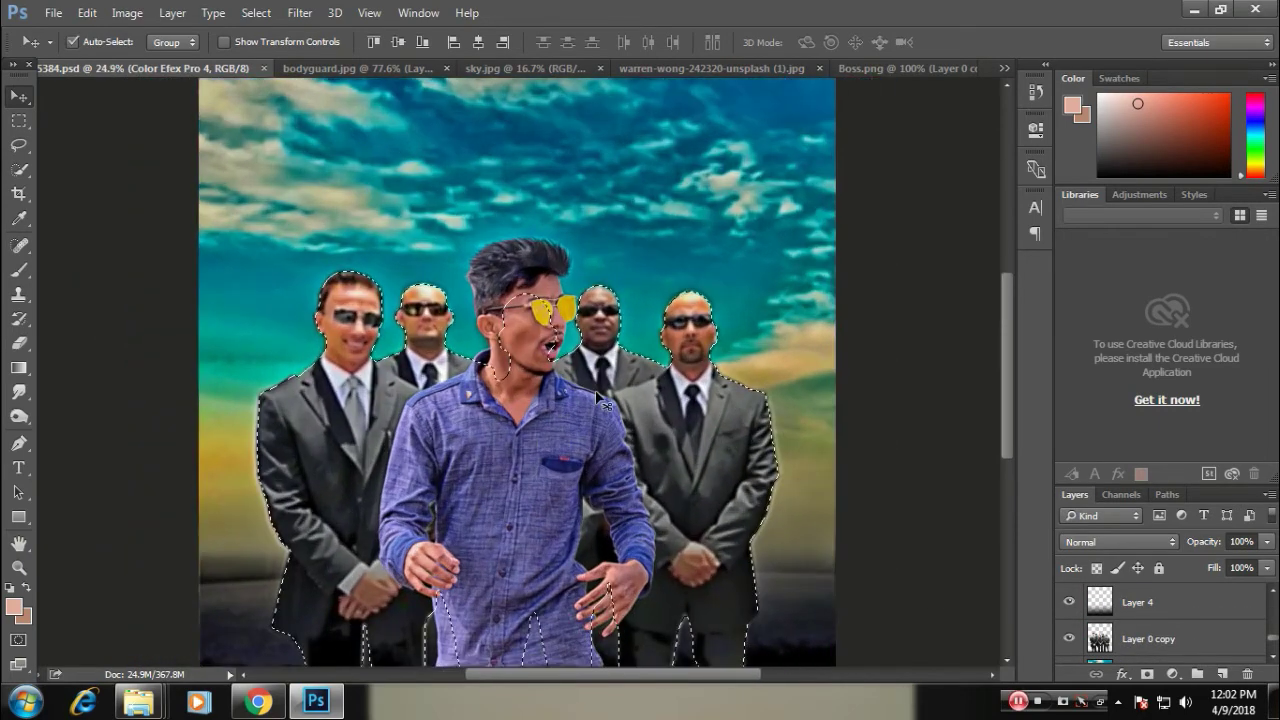
pyautogui.scroll(3, 1160, 620)
pyautogui.click(1147, 674)
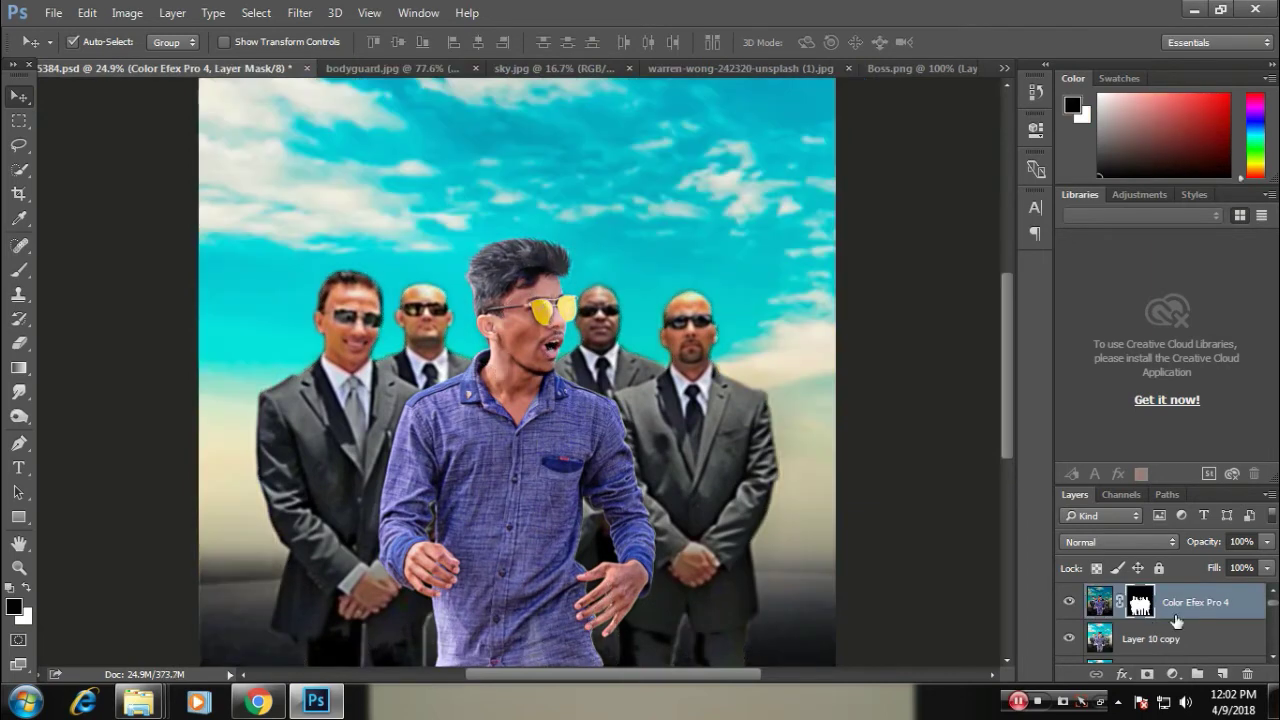
# - Touch up the mask with eraser and brush, comparing the grade on and off
pyautogui.scroll(-1, 600, 420)
pyautogui.scroll(1, 600, 400)
pyautogui.press('e')
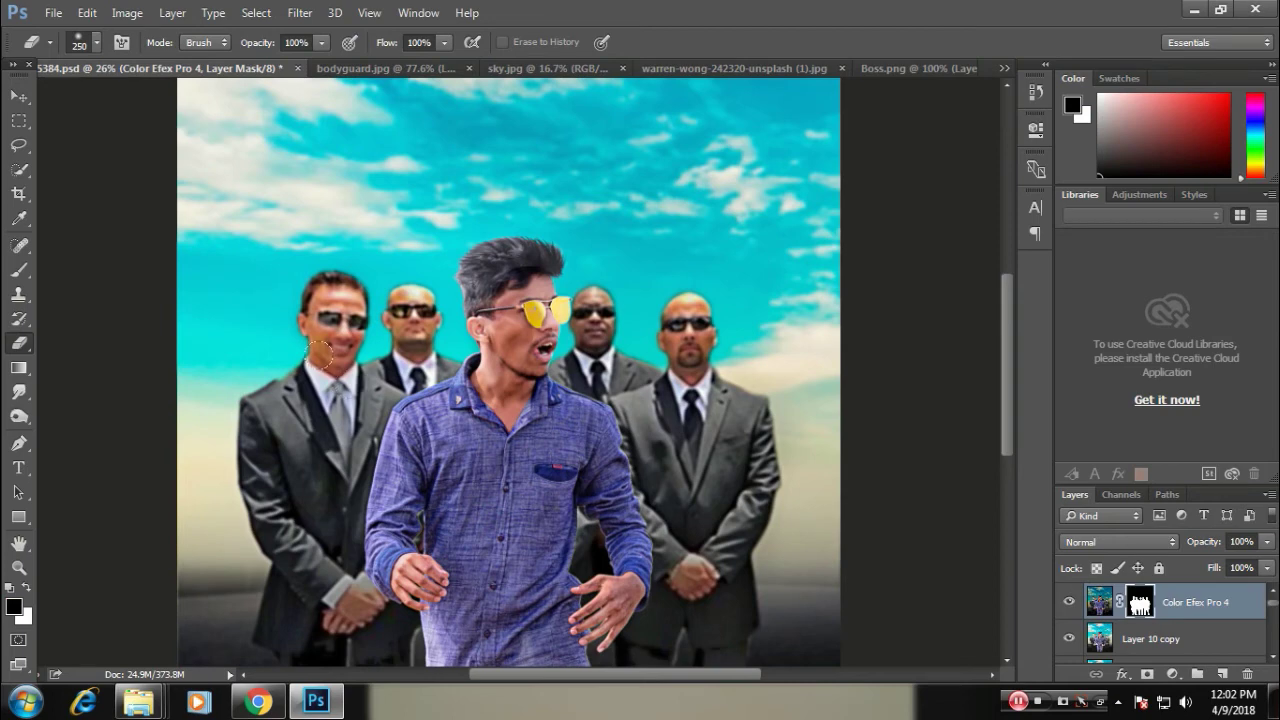
pyautogui.scroll(-1, 733, 465)
pyautogui.scroll(1, 900, 510)
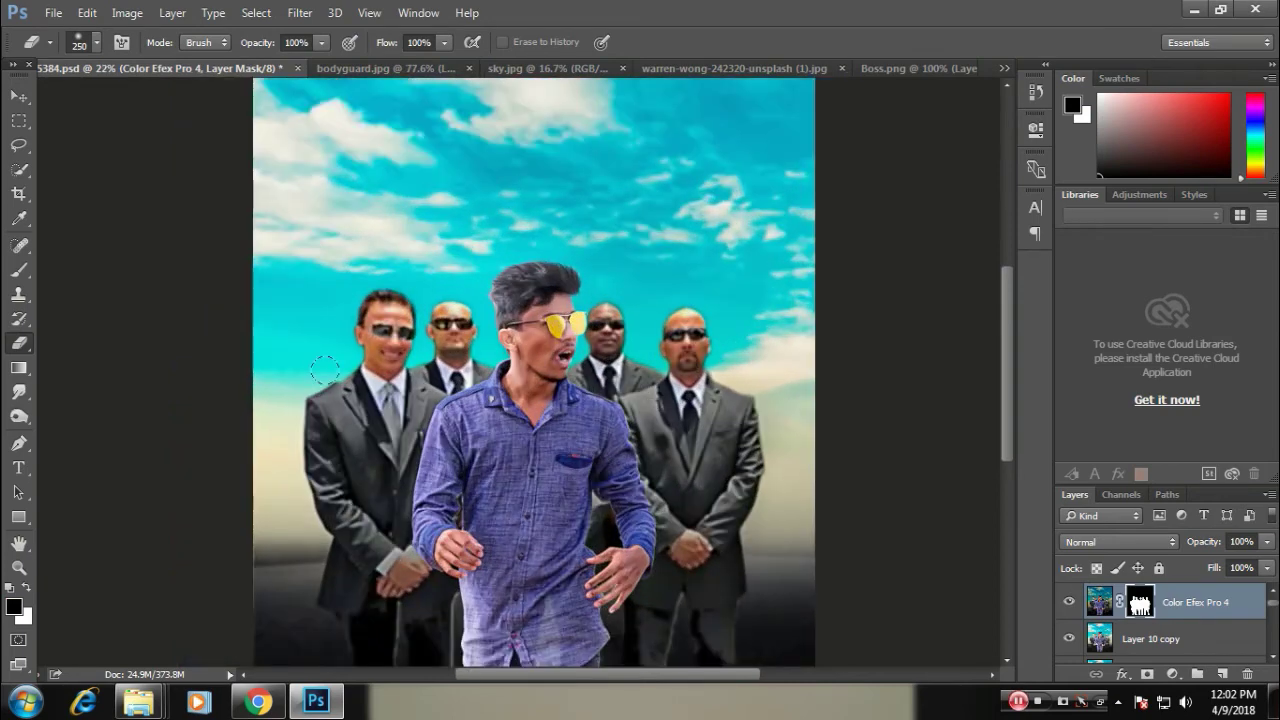
pyautogui.press('b')
pyautogui.scroll(1, 370, 348)
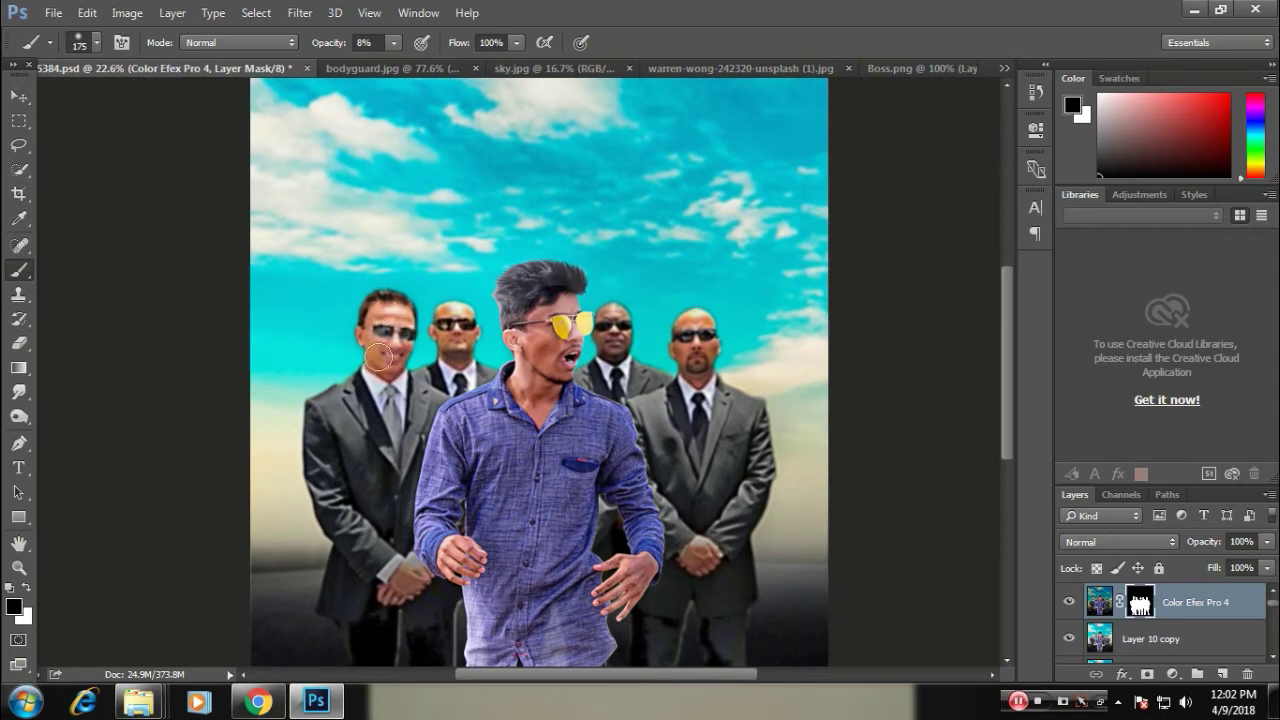
pyautogui.click(1066, 603)
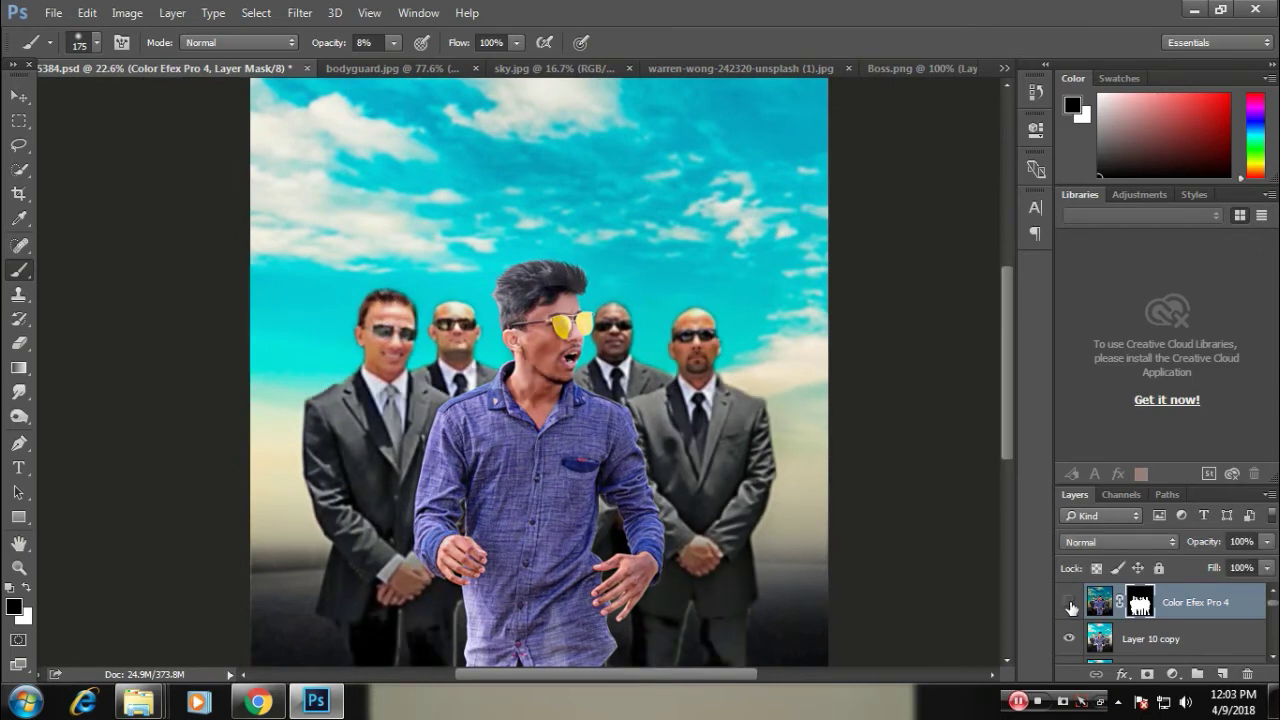
pyautogui.click(1069, 605)
pyautogui.click(1070, 607)
# - Paint at full strength to reveal the grade on the bodyguards' faces and heads
pyautogui.press('0')
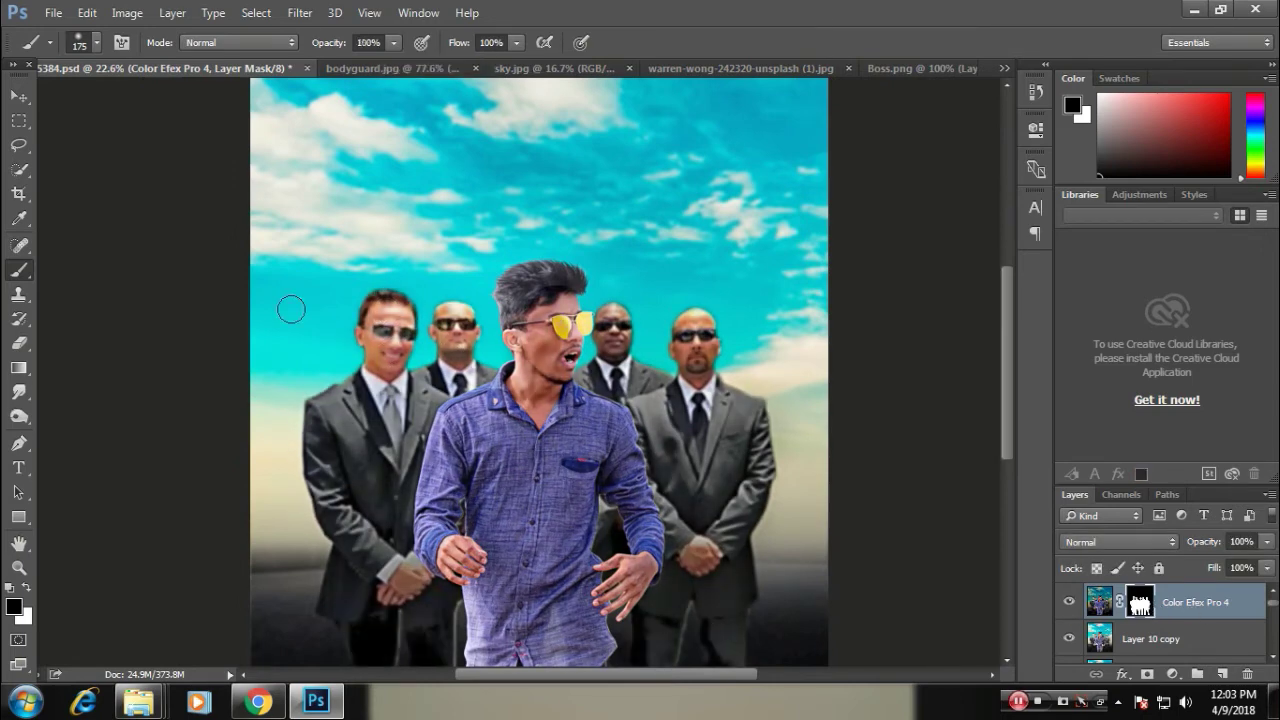
pyautogui.moveTo(380, 316); pyautogui.dragTo(360, 352)
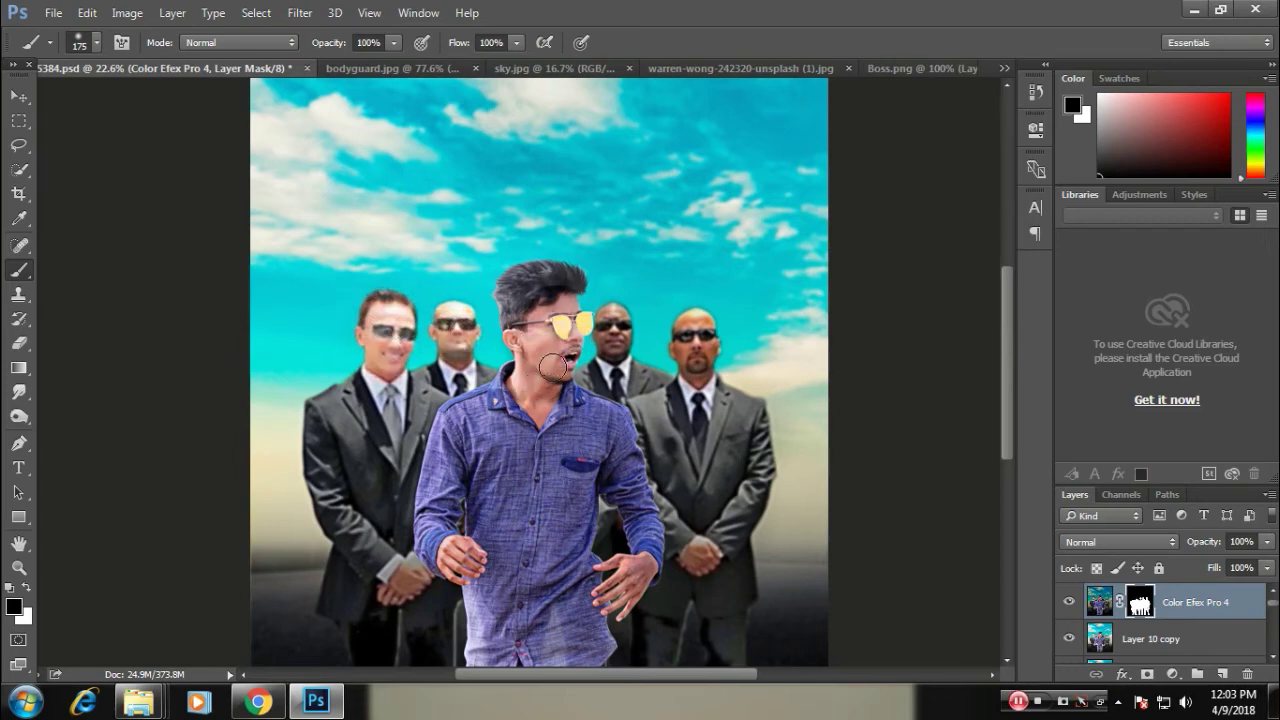
pyautogui.moveTo(693, 293); pyautogui.dragTo(688, 322)
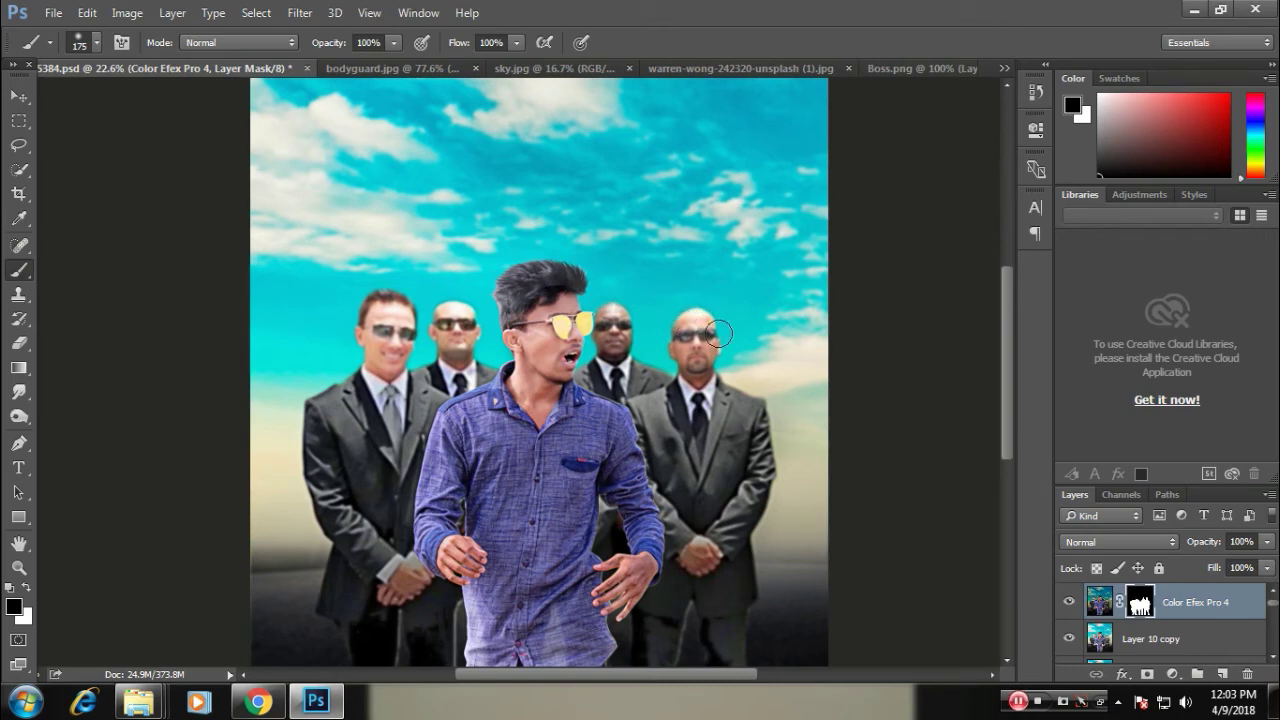
pyautogui.moveTo(769, 586)
pyautogui.mouseDown()
pyautogui.moveTo(740, 368)
pyautogui.moveTo(617, 560)
pyautogui.mouseUp()
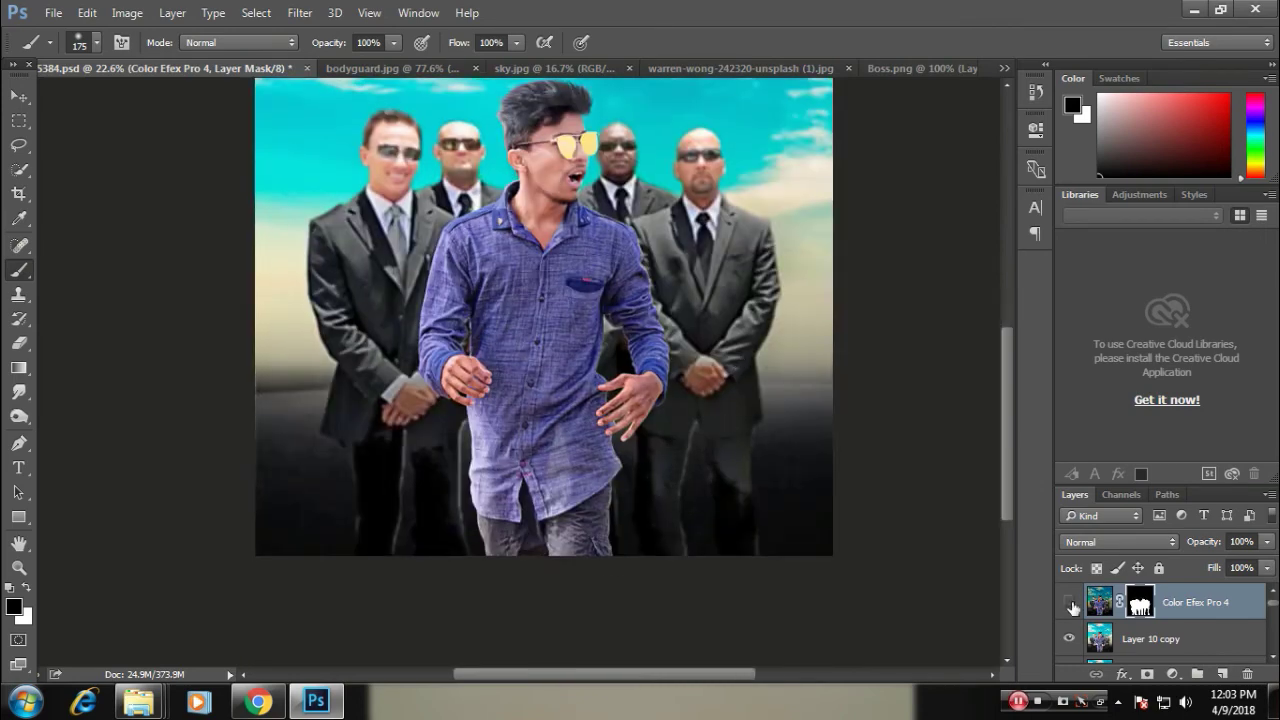
pyautogui.click(1069, 604)
pyautogui.click(1069, 604)
pyautogui.scroll(1, 1071, 605)
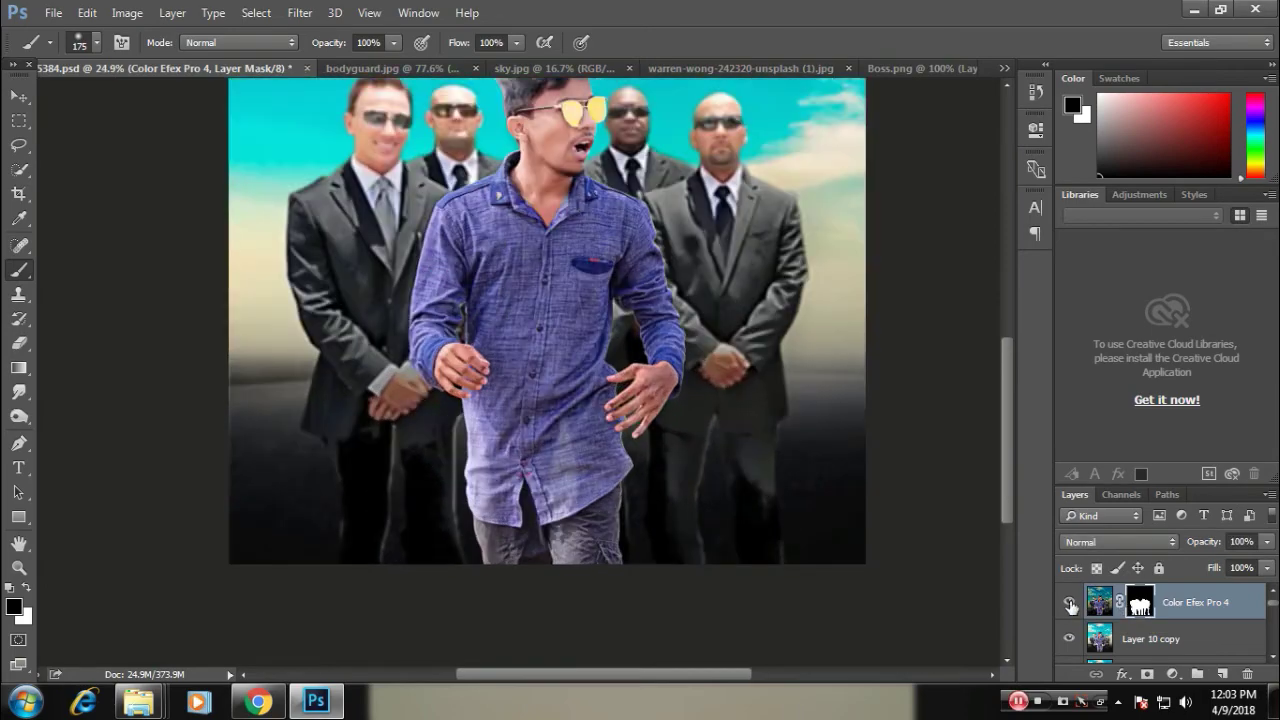
pyautogui.click(1069, 604)
pyautogui.click(1069, 604)
pyautogui.hotkey('ctrl', '0')
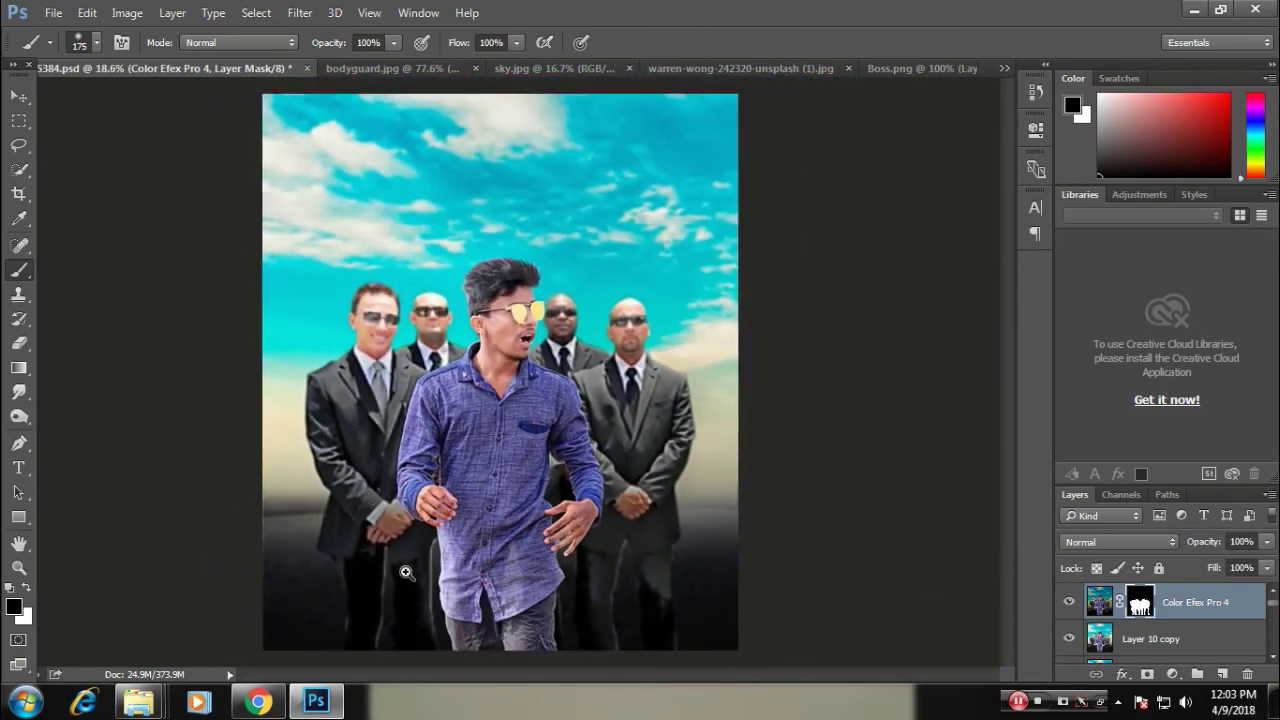
# - Enlarge the brush and reveal the grade around the left man's legs
pyautogui.scroll(1, 406, 572)
pyautogui.click(1068, 604)
pyautogui.click(1068, 604)
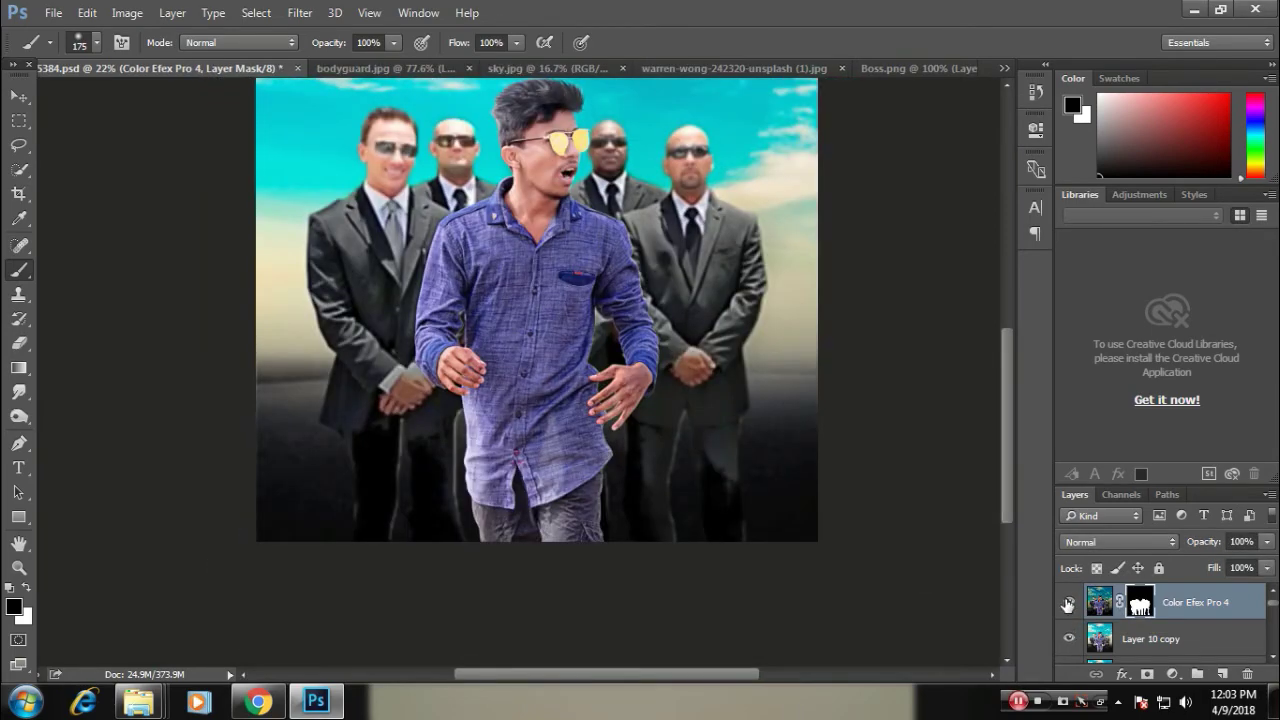
pyautogui.scroll(-1, 439, 459)
pyautogui.scroll(-1, 440, 460)
pyautogui.scroll(-1, 450, 522)
pyautogui.press(']')
pyautogui.press(']')
pyautogui.press(']')
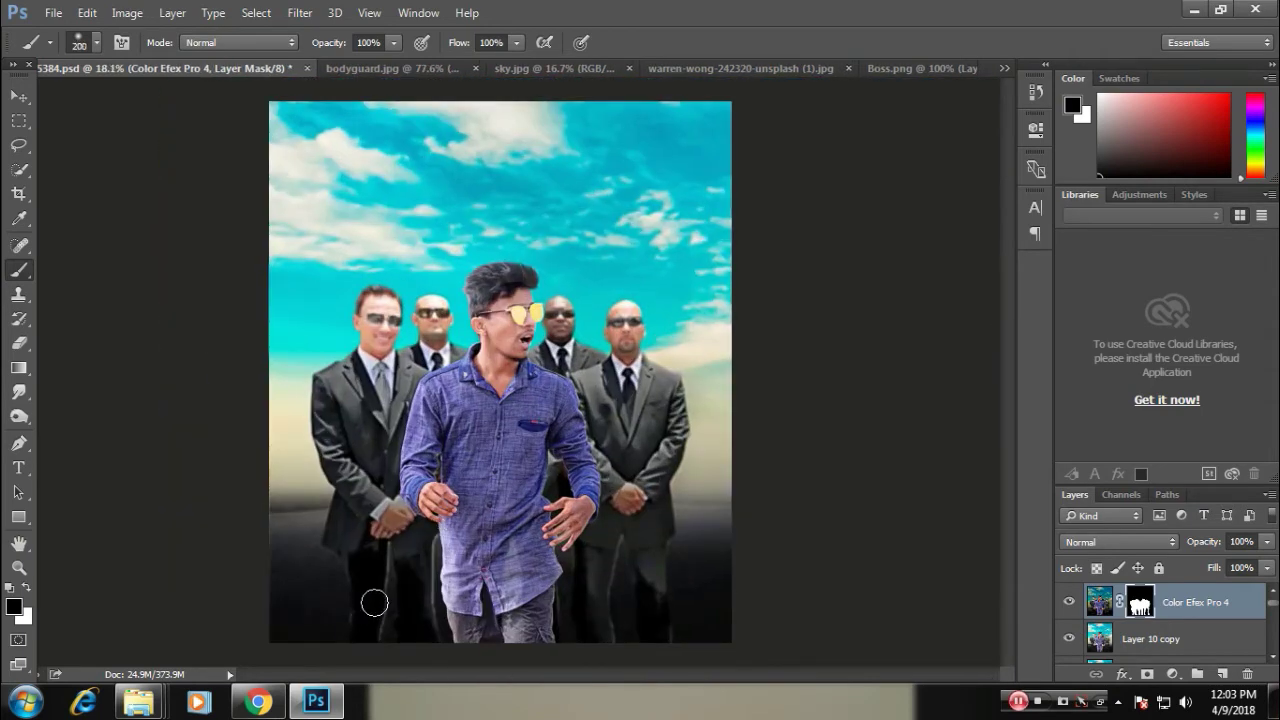
pyautogui.moveTo(370, 625); pyautogui.dragTo(369, 573)
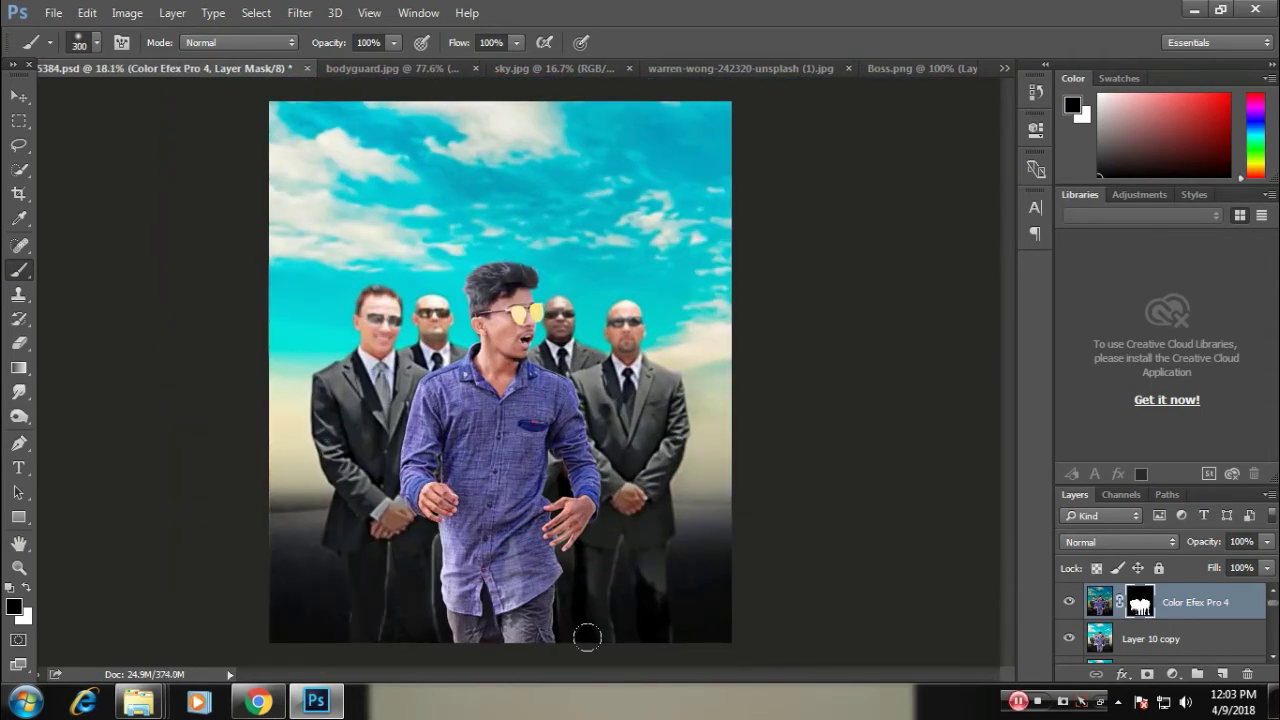
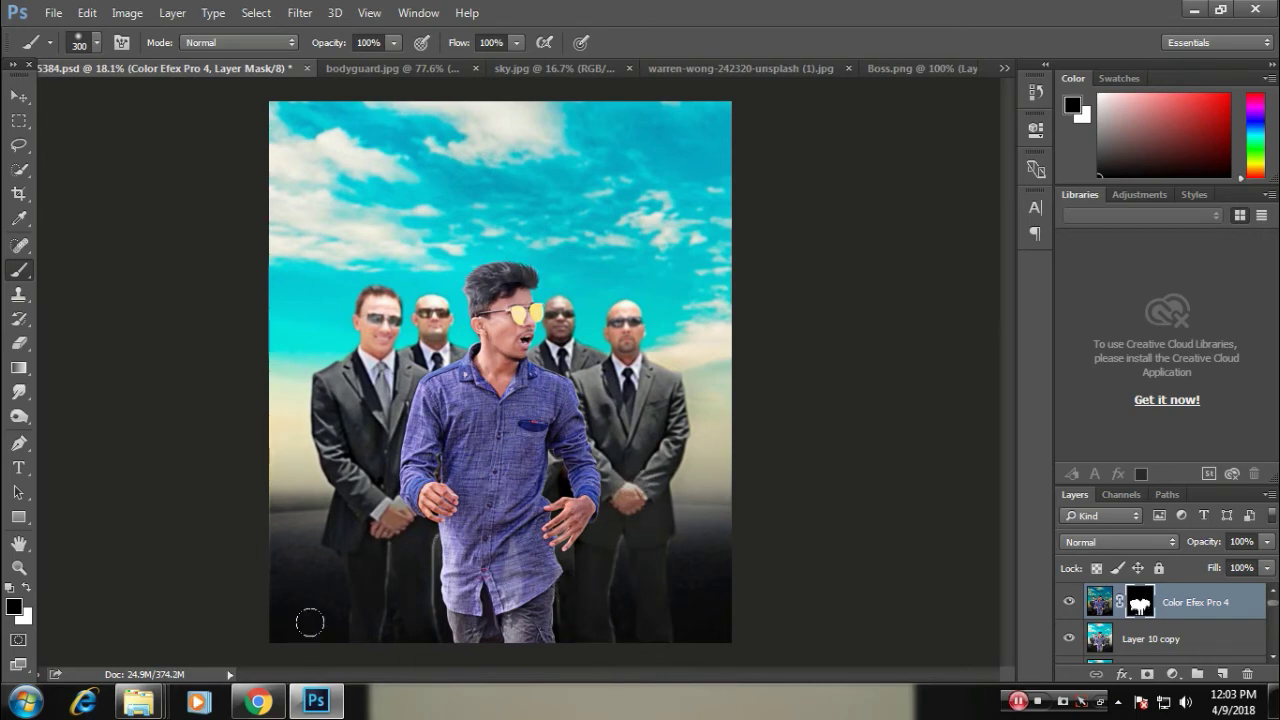
# - Paint the Color Efex Pro 4 mask over the man's right hand, comparing with the effect hidden
pyautogui.hotkey('ctrl', '0')
pyautogui.click(1070, 603)
pyautogui.click(1069, 603)
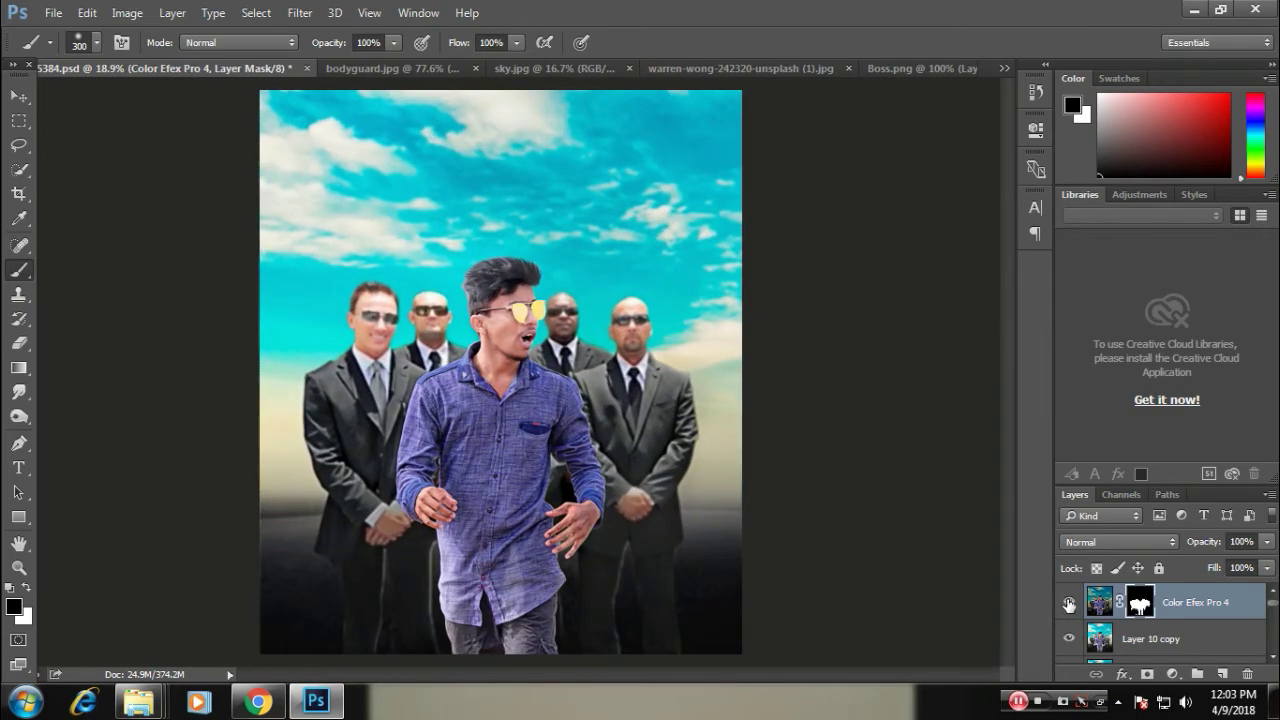
pyautogui.scroll(3, 603, 530)
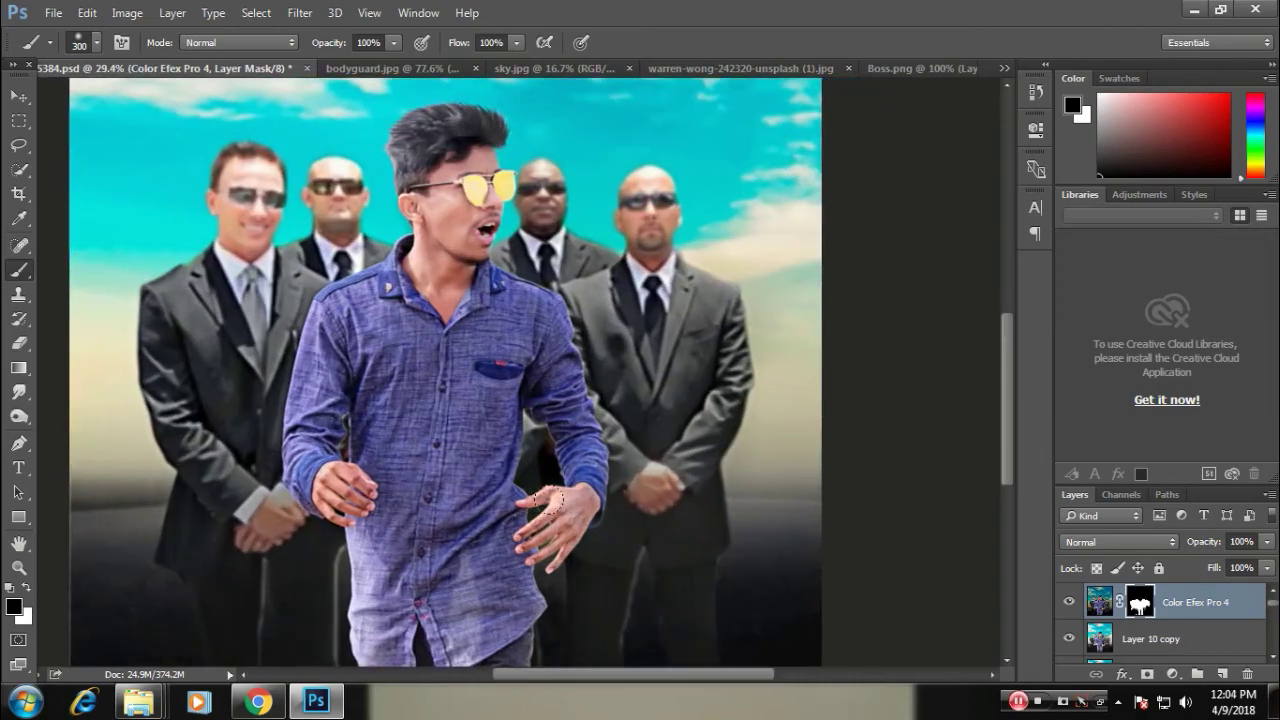
pyautogui.moveTo(326, 482); pyautogui.dragTo(340, 488)
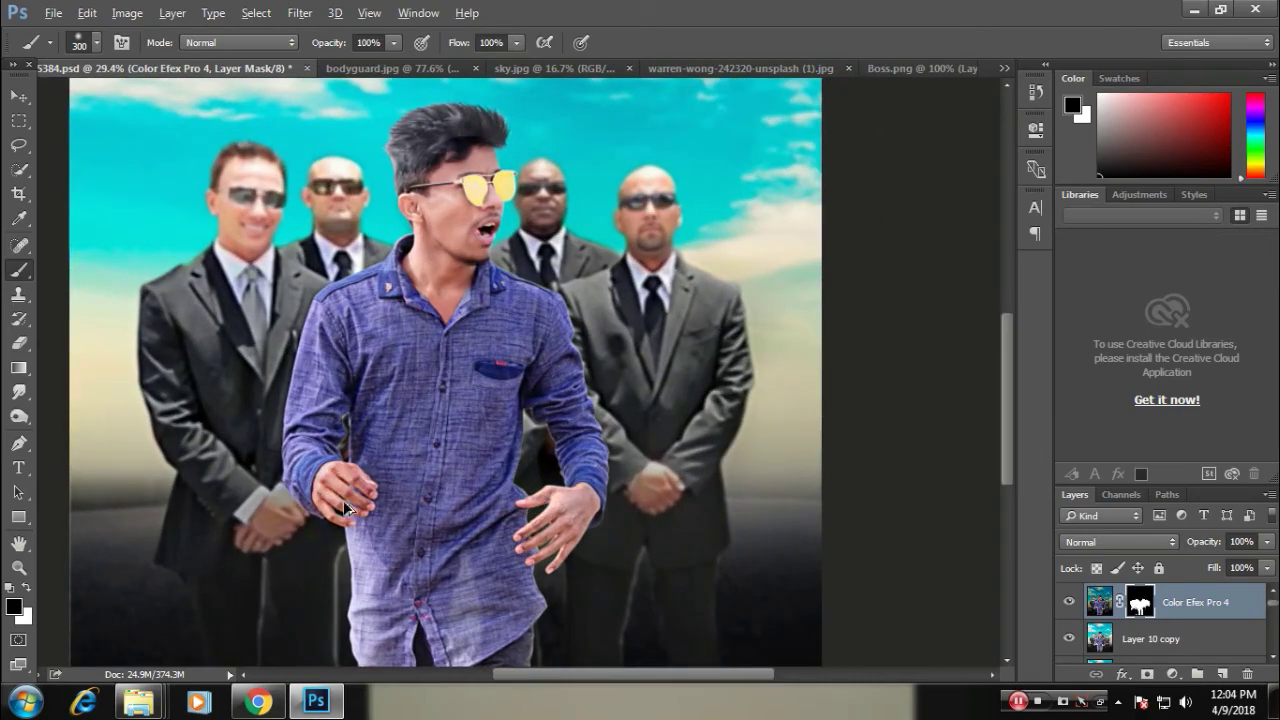
pyautogui.scroll(3, 374, 499)
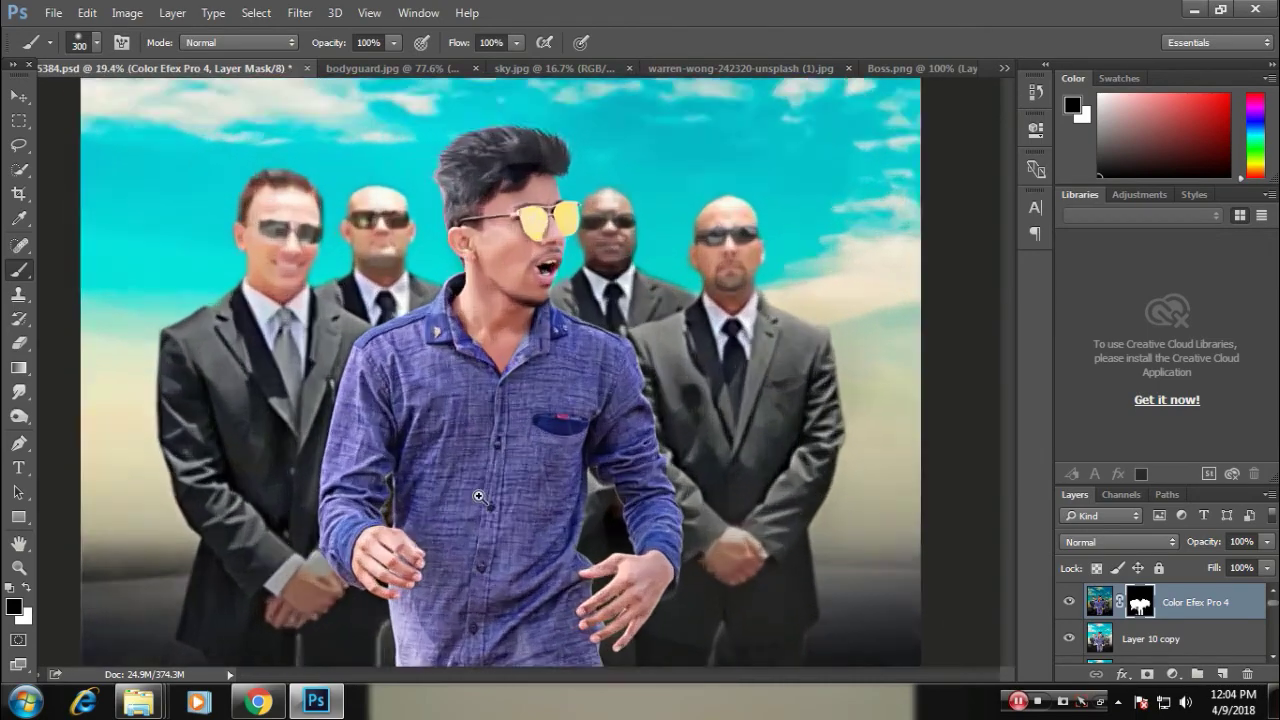
pyautogui.scroll(-5, 405, 510)
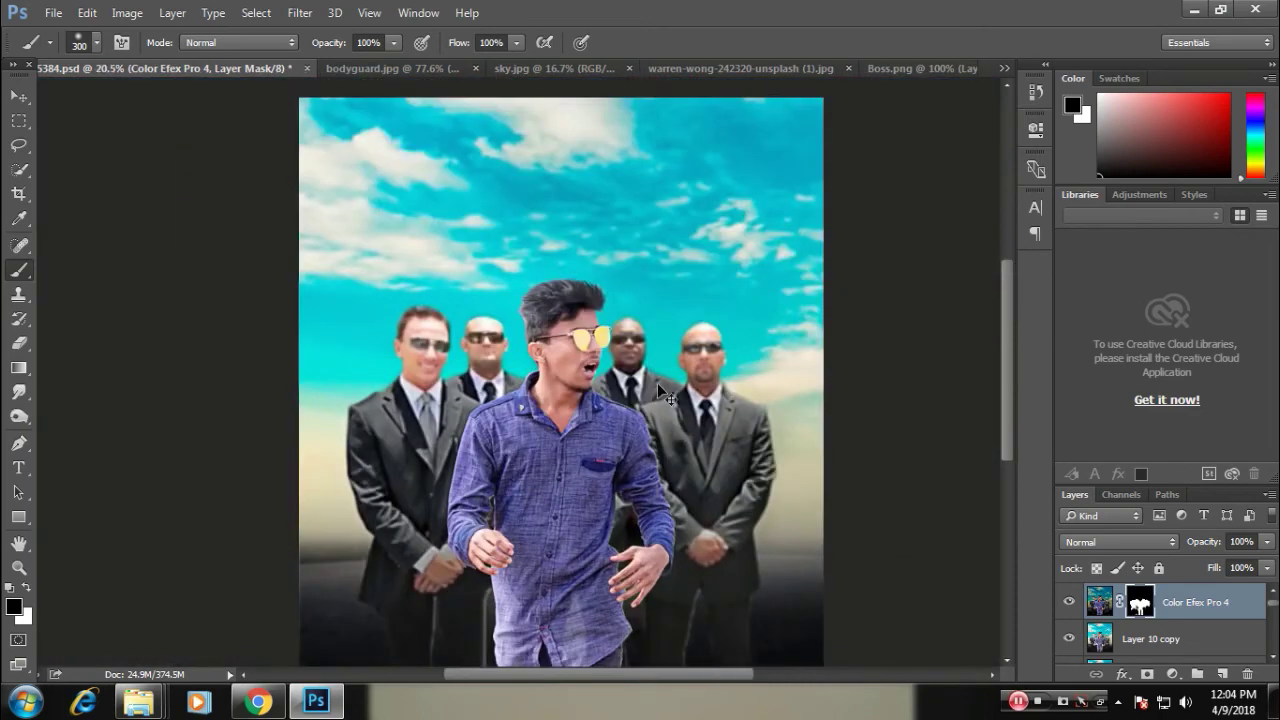
# - Stamp all visible layers into Layer 11 and apply GREYCstoration noise removal, previewing the face
pyautogui.hotkey('ctrl', 'shift', 'alt', 'e')
pyautogui.click(300, 12)
pyautogui.moveTo(313, 273)
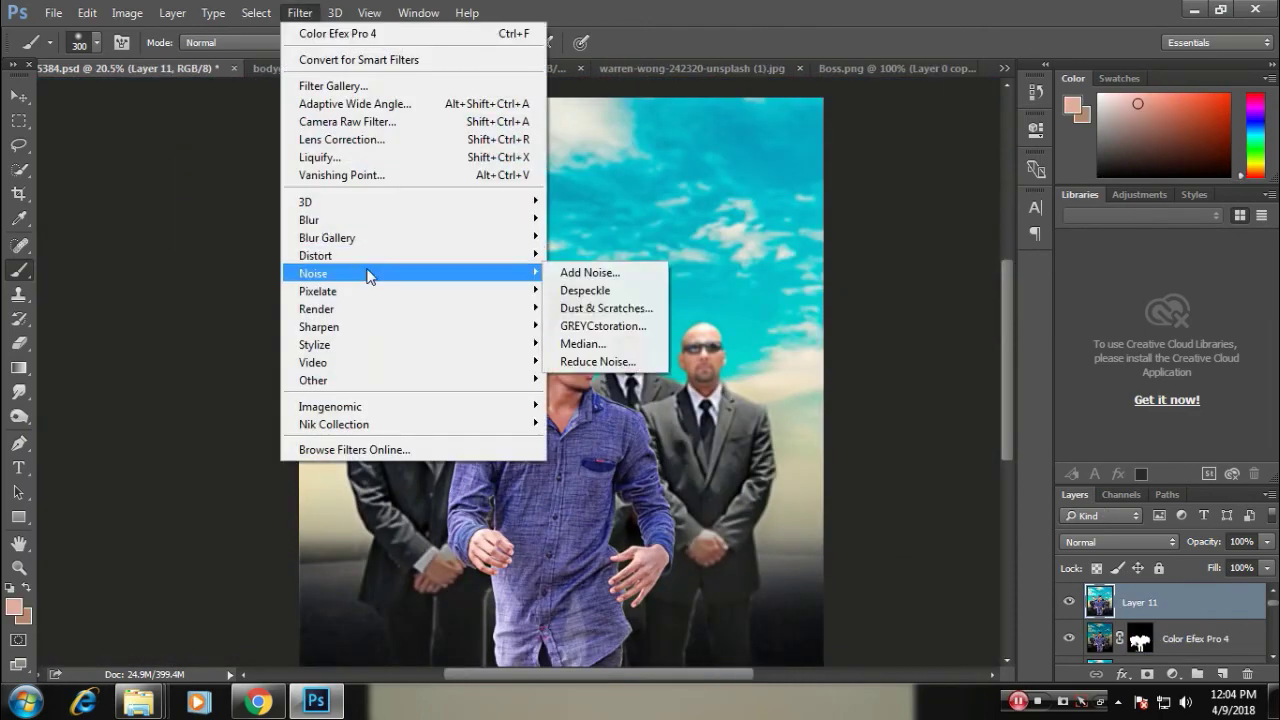
pyautogui.click(608, 326)
pyautogui.moveTo(631, 333)
pyautogui.mouseDown()
pyautogui.moveTo(527, 342)
pyautogui.moveTo(473, 320)
pyautogui.moveTo(397, 374)
pyautogui.mouseUp()
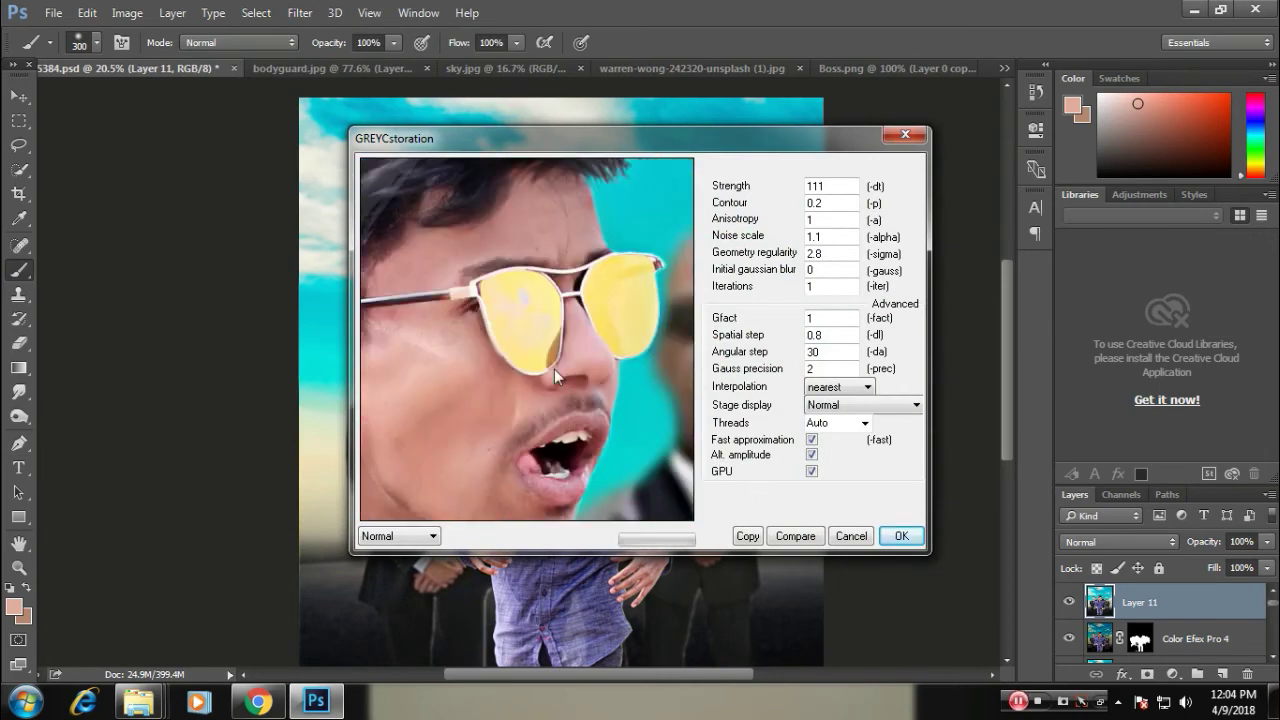
pyautogui.click(890, 537)
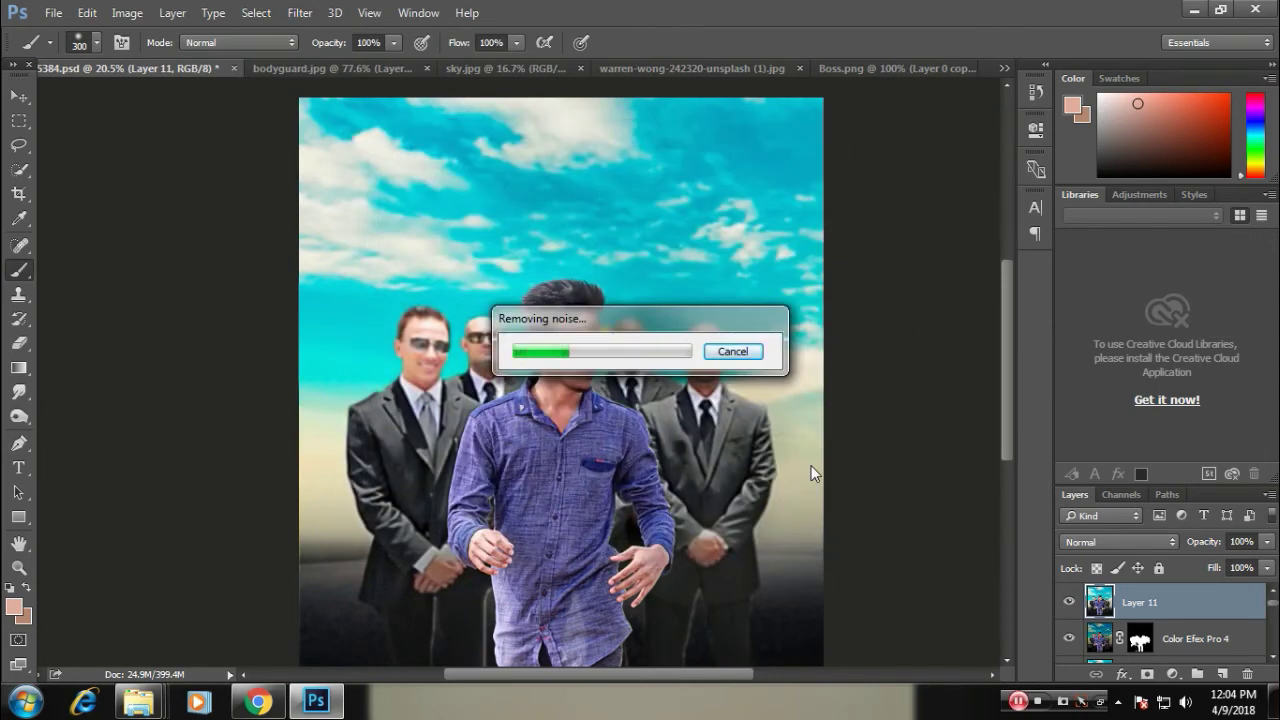
# - Set the merged Layer 11 back to 100% opacity
pyautogui.press('v')
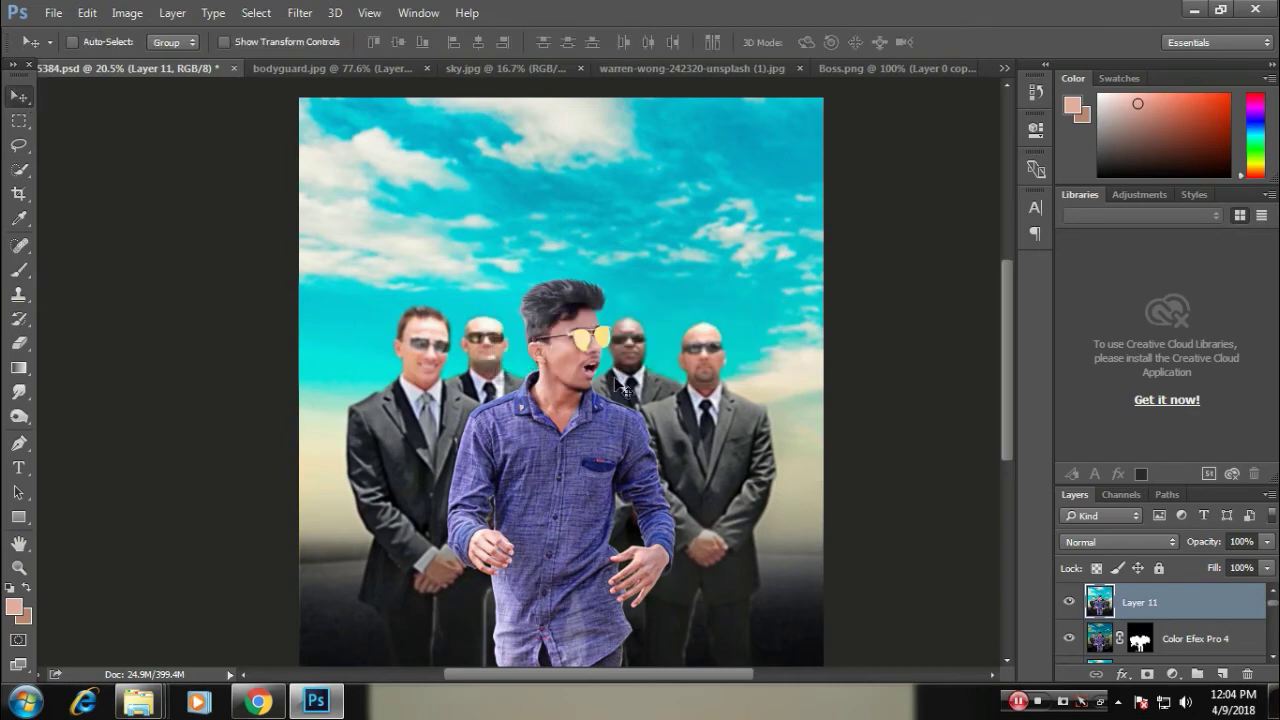
pyautogui.scroll(5, 684, 403)
pyautogui.moveTo(1203, 545); pyautogui.dragTo(1188, 545)
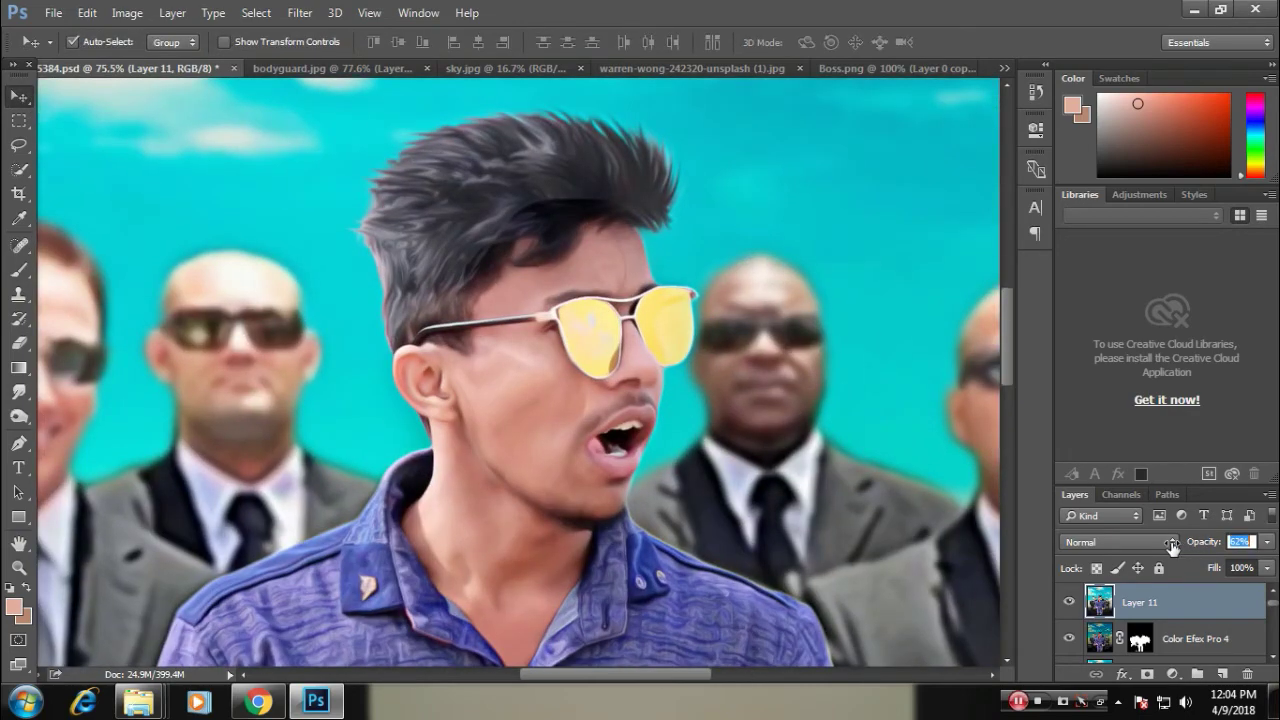
pyautogui.press('0')
pyautogui.scroll(-3, 569, 286)
# - Erase Layer 11 at 50% eraser opacity over the man's face and shirt
pyautogui.press('e')
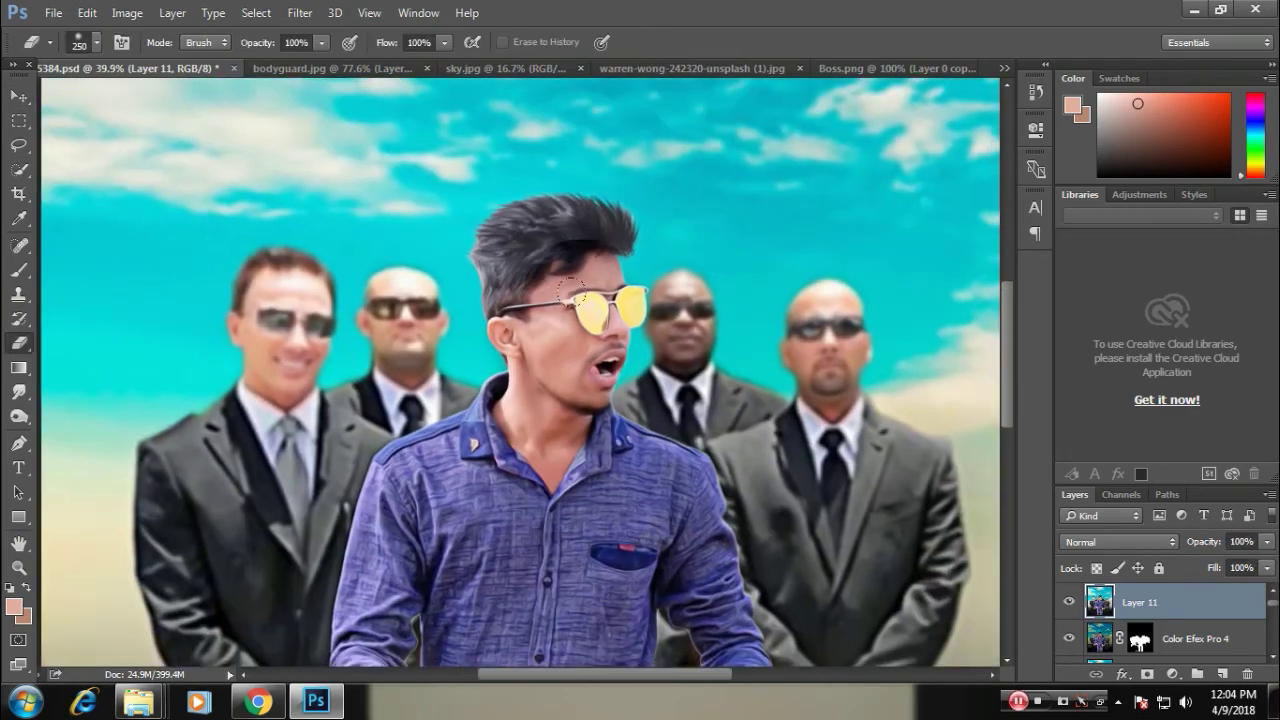
pyautogui.moveTo(273, 37); pyautogui.dragTo(238, 50)
pyautogui.scroll(-3, 565, 370)
pyautogui.scroll(-1, 428, 434)
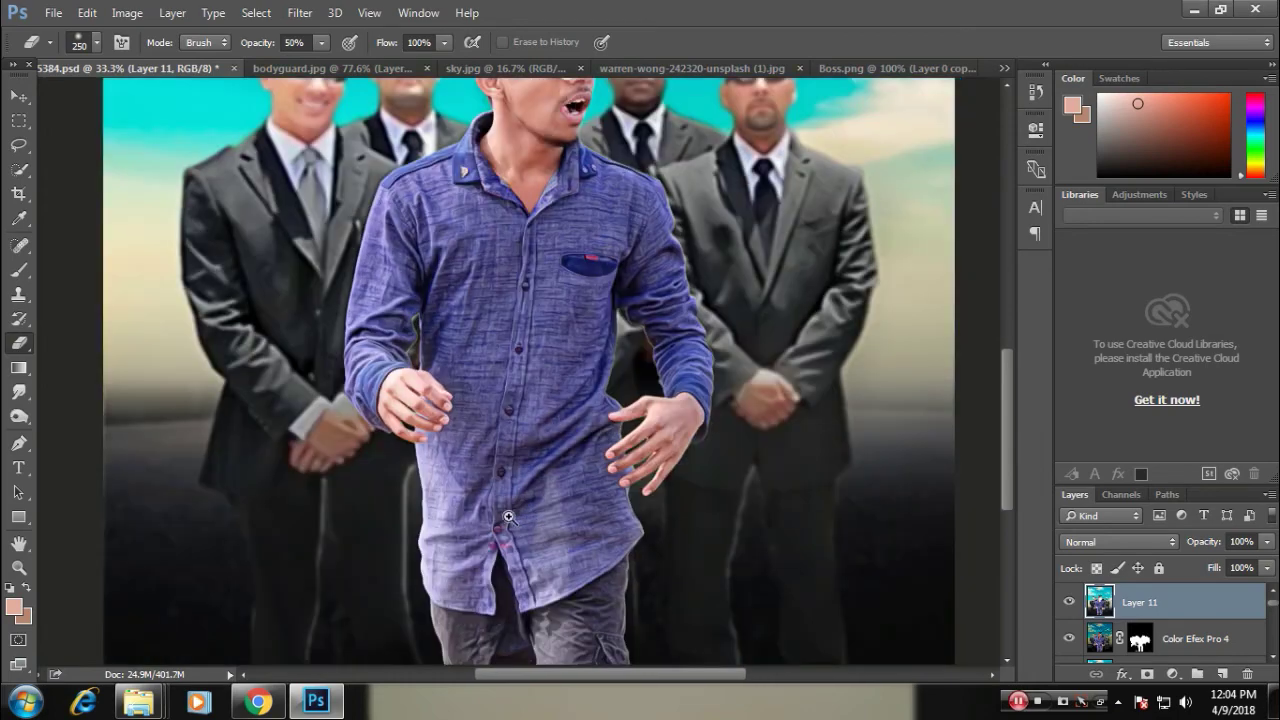
pyautogui.scroll(-2, 600, 450)
pyautogui.scroll(2, 520, 320)
pyautogui.scroll(2, 503, 280)
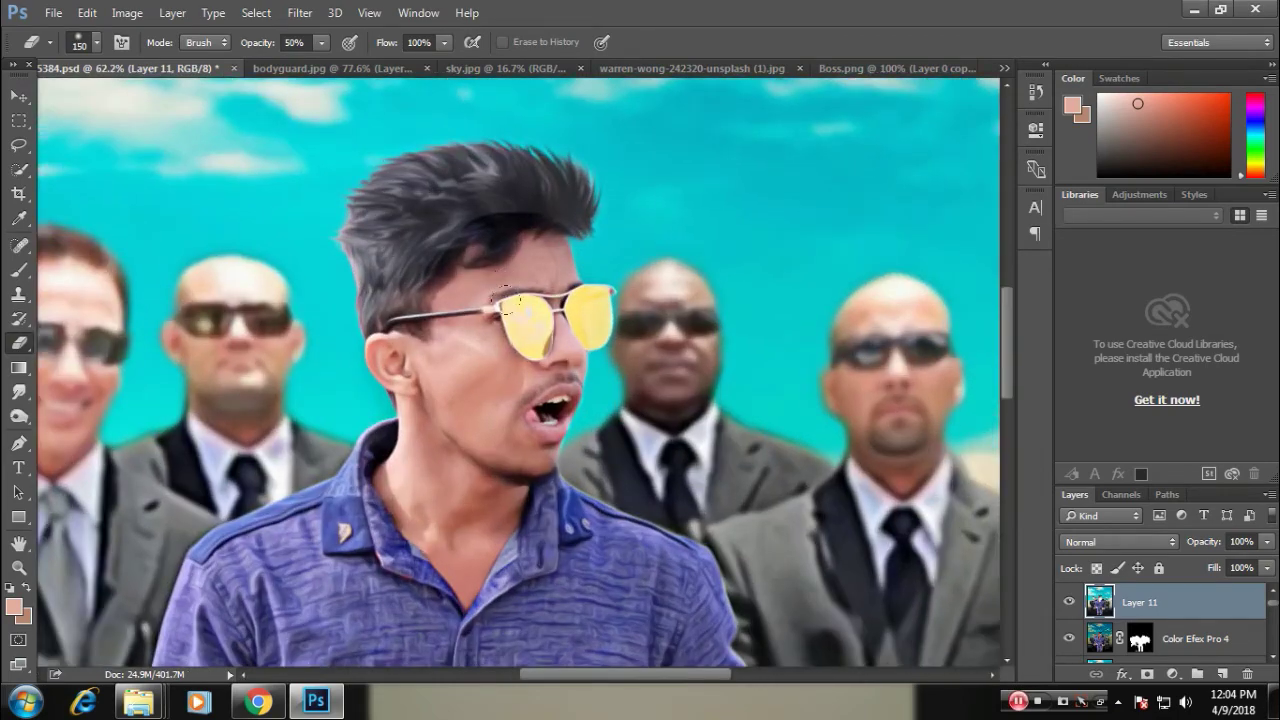
pyautogui.scroll(-2, 578, 300)
pyautogui.scroll(-1, 540, 320)
pyautogui.press('v')
pyautogui.scroll(-1, 492, 345)
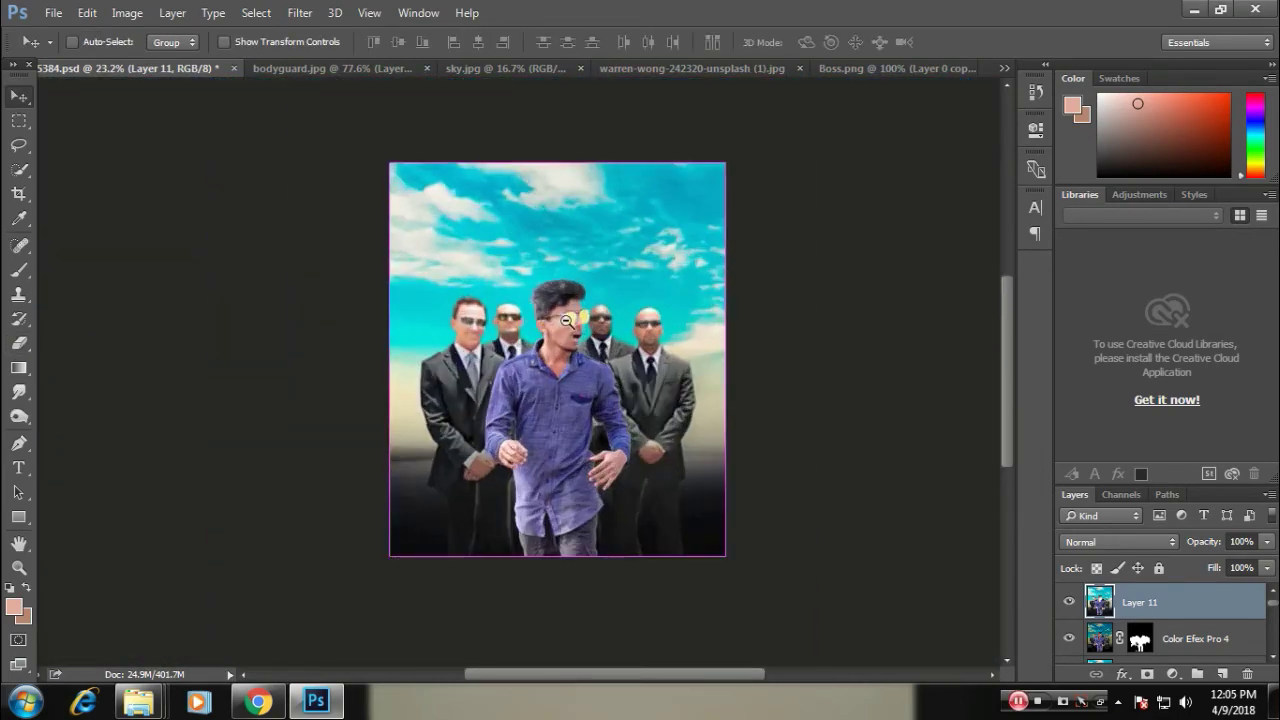
pyautogui.scroll(1, 492, 345)
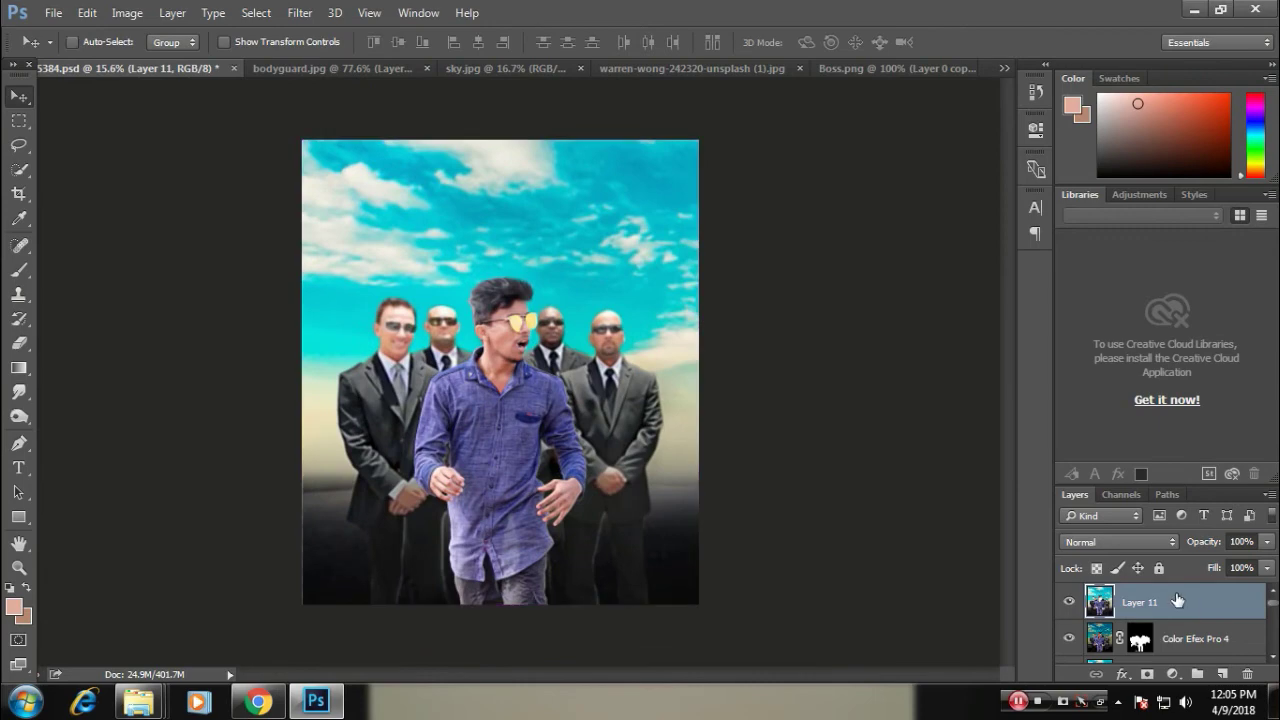
# - Bring the BOSS graphic from Boss.png into the poster document
pyautogui.click(897, 68)
pyautogui.moveTo(480, 300)
pyautogui.mouseDown()
pyautogui.moveTo(130, 87)
pyautogui.moveTo(540, 495)
pyautogui.moveTo(620, 512)
pyautogui.mouseUp()
pyautogui.hotkey('ctrl', 't')
pyautogui.press('Return')
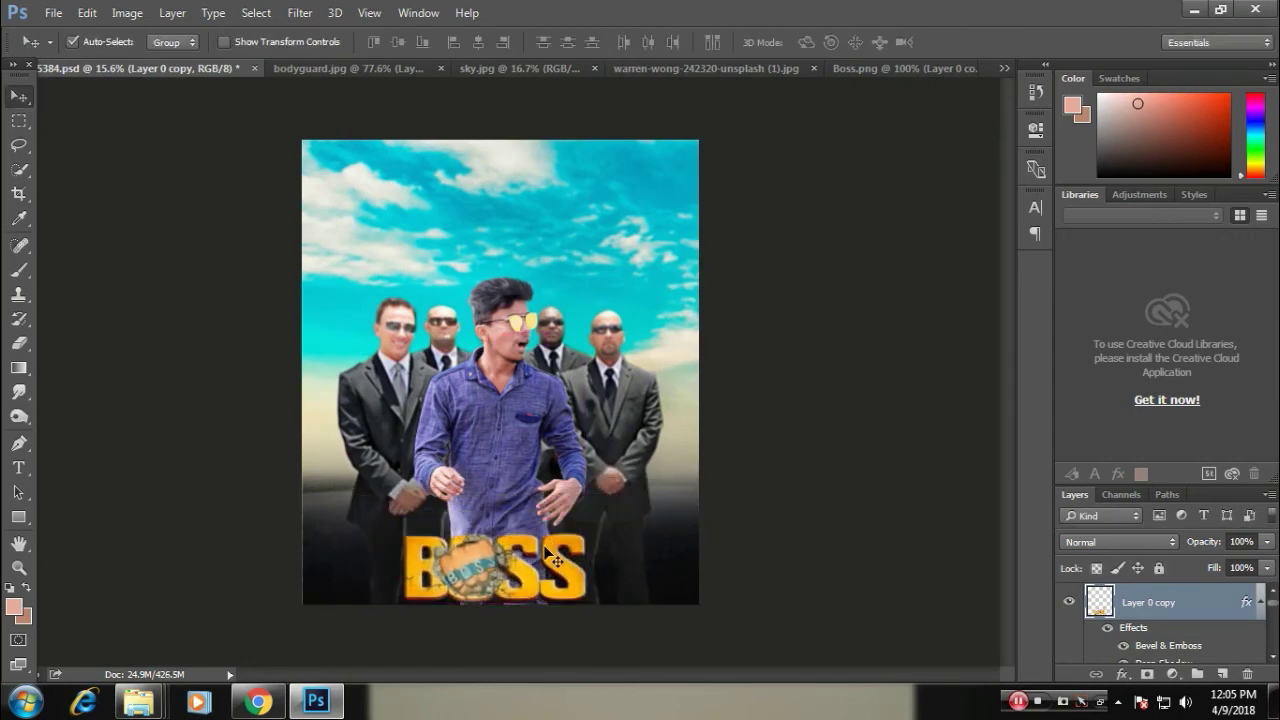
pyautogui.scroll(1, 555, 552)
pyautogui.scroll(1, 580, 550)
pyautogui.hotkey('ctrl', 't')
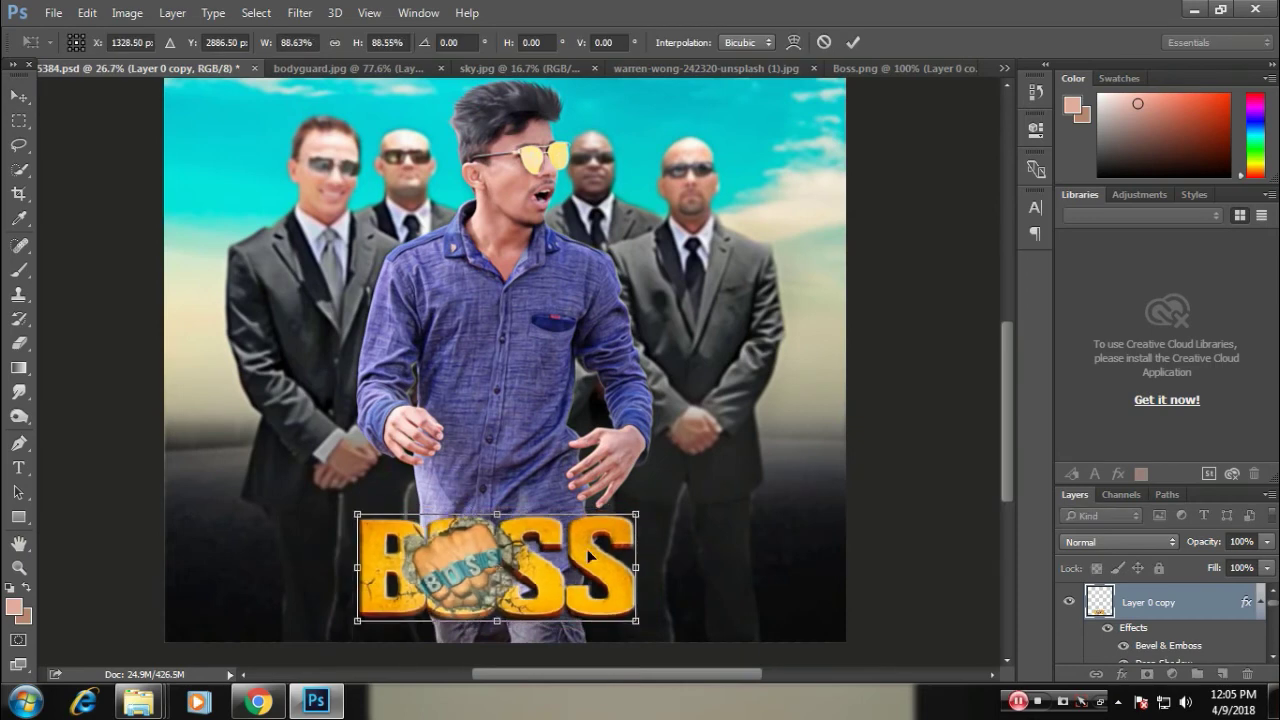
pyautogui.press('Return')
pyautogui.scroll(-2, 575, 547)
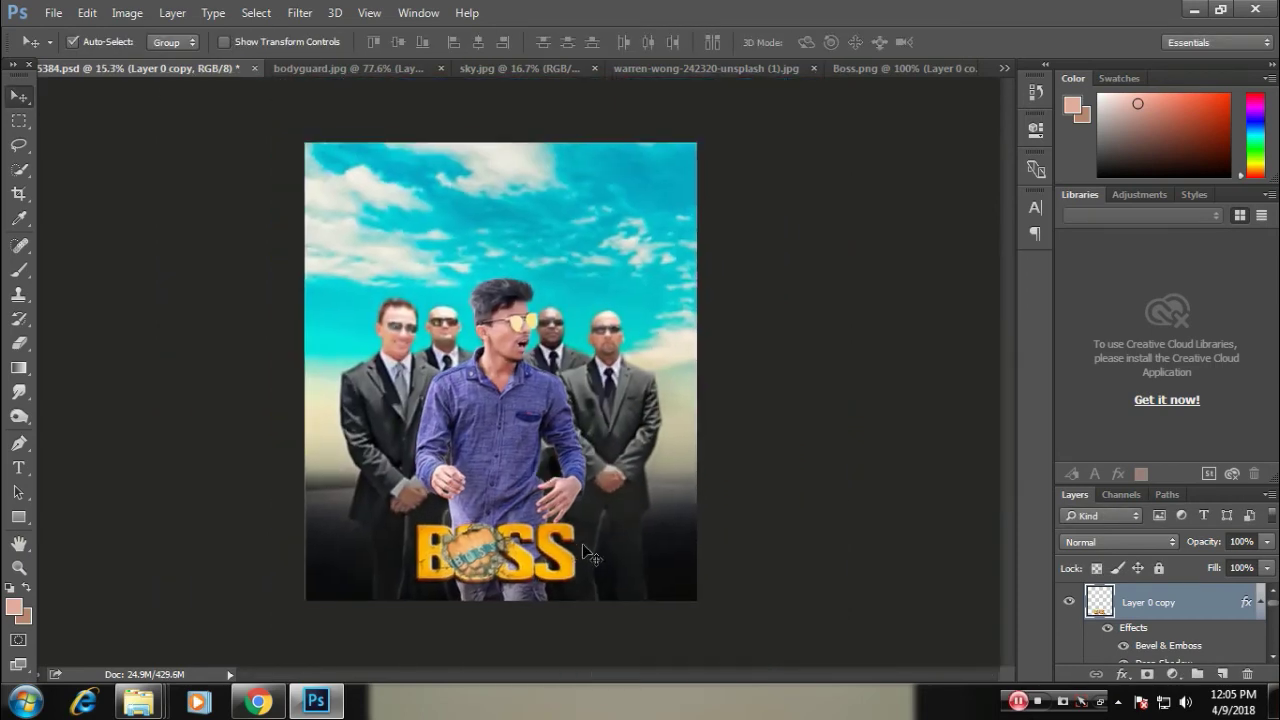
# - Shrink the BOSS title to about two-thirds and tilt it slightly below the man
pyautogui.hotkey('ctrl', 't')
pyautogui.moveTo(577, 583); pyautogui.dragTo(540, 562)
pyautogui.moveTo(560, 500); pyautogui.dragTo(600, 470)
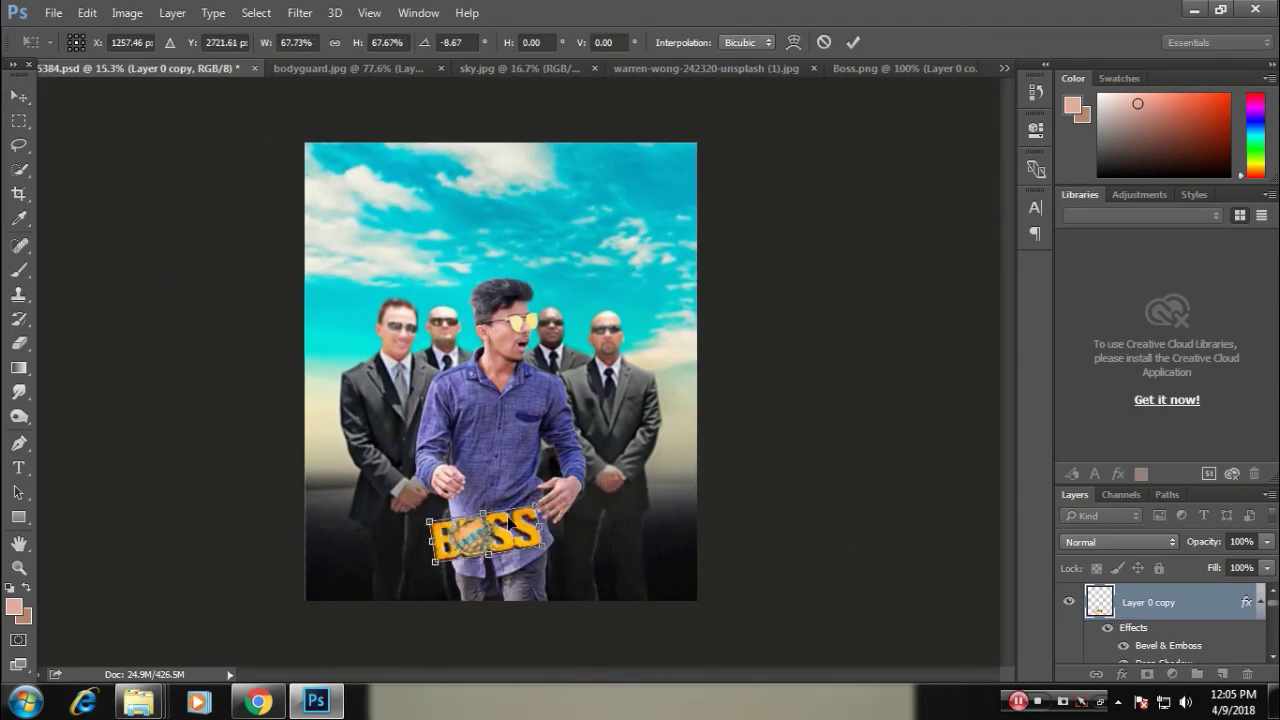
pyautogui.scroll(2, 508, 522)
pyautogui.moveTo(660, 570); pyautogui.dragTo(652, 512)
pyautogui.press('Return')
pyautogui.scroll(-1, 584, 457)
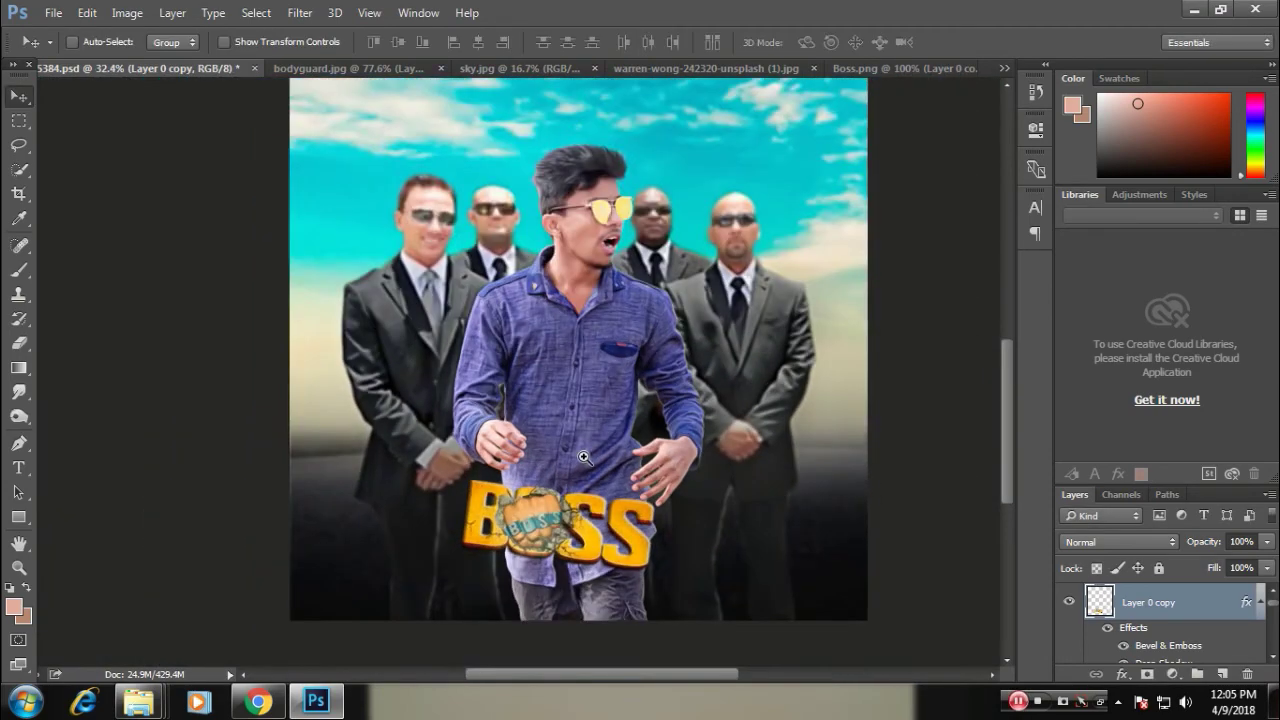
pyautogui.scroll(-1, 584, 457)
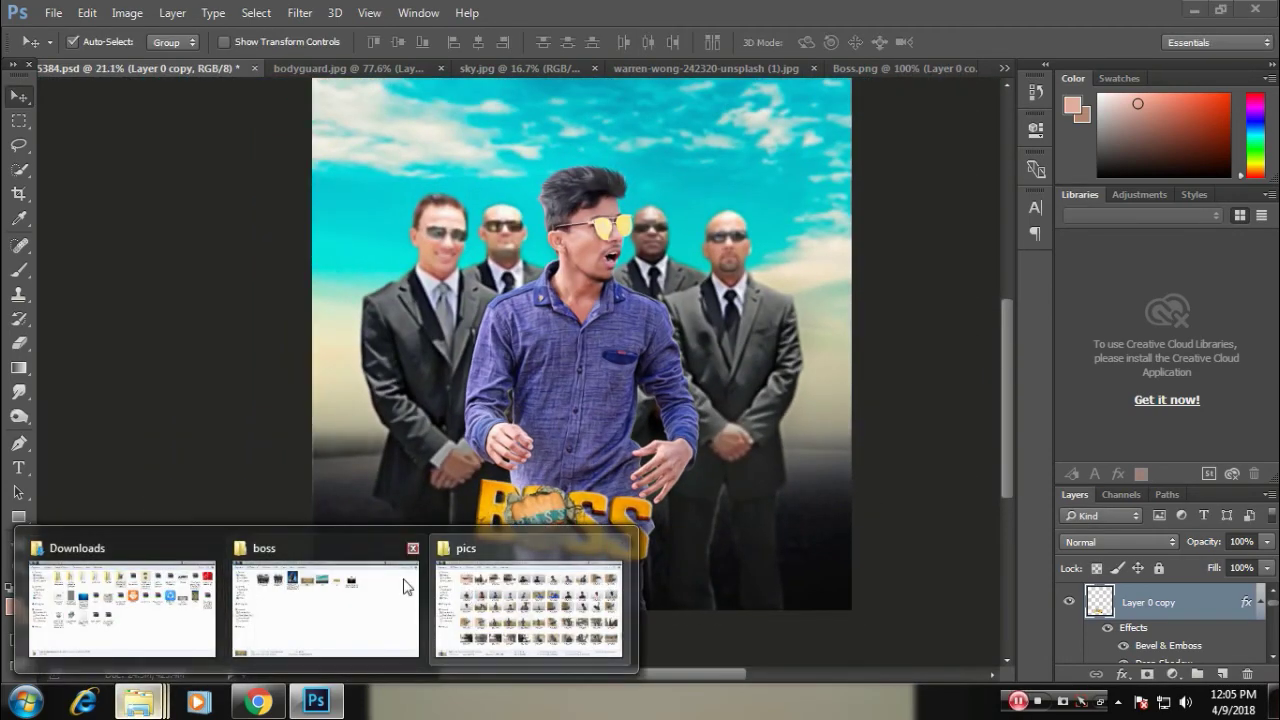
# - Place the movie credits image into the poster and shift it lower
pyautogui.click(405, 586)
pyautogui.scroll(-10, 557, 457)
pyautogui.moveTo(364, 390)
pyautogui.mouseDown()
pyautogui.moveTo(307, 617)
pyautogui.moveTo(636, 378)
pyautogui.moveTo(706, 593)
pyautogui.mouseUp()
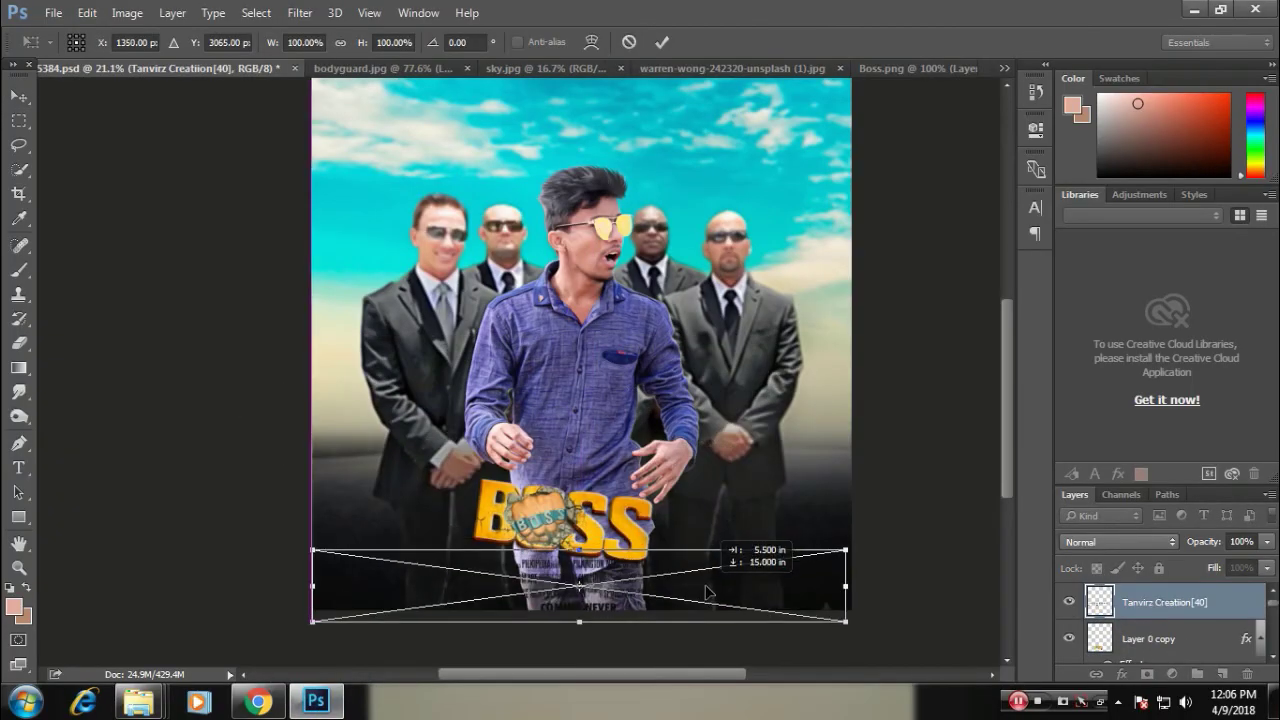
pyautogui.press('Return')
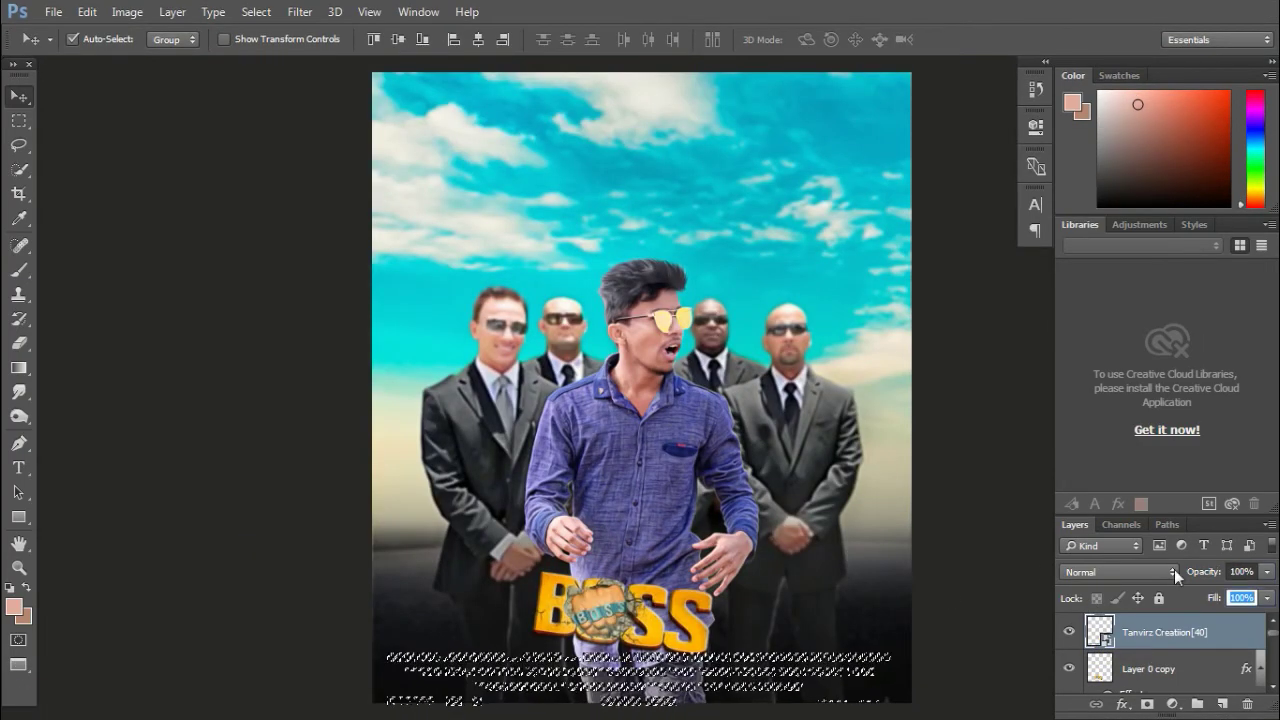
pyautogui.hotkey('ctrl', '-')
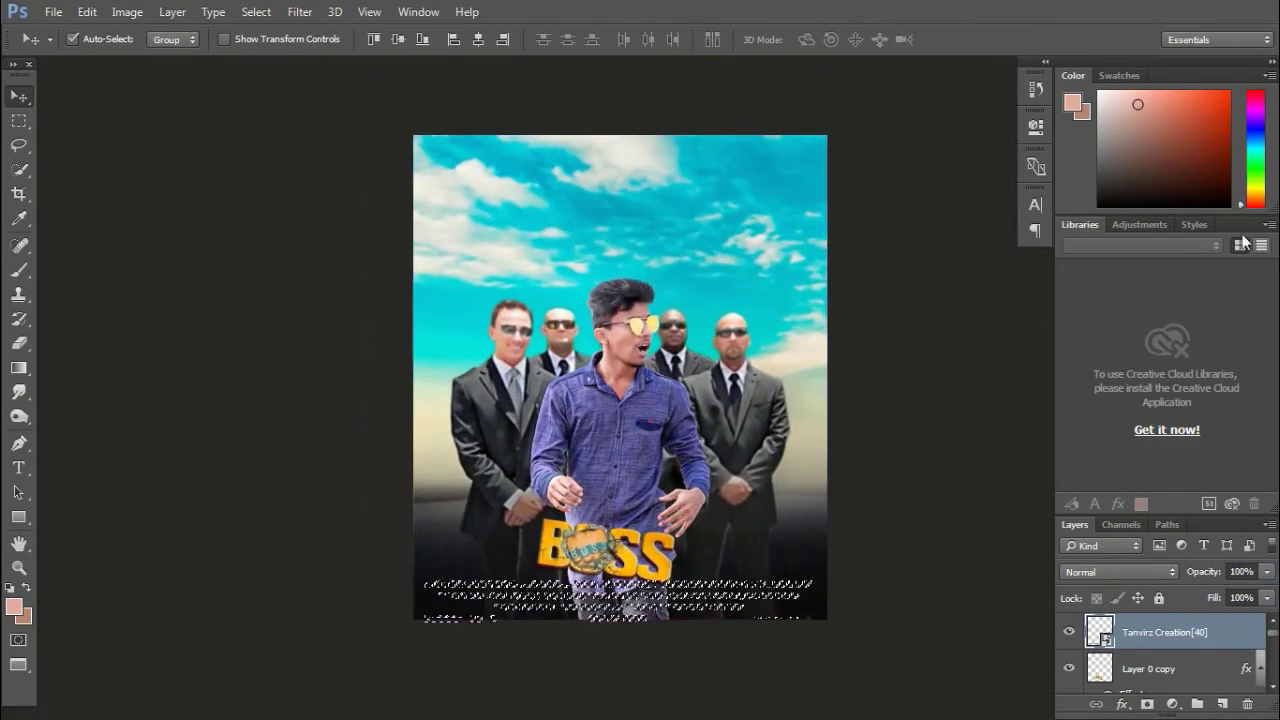
pyautogui.moveTo(684, 152); pyautogui.dragTo(998, 325)
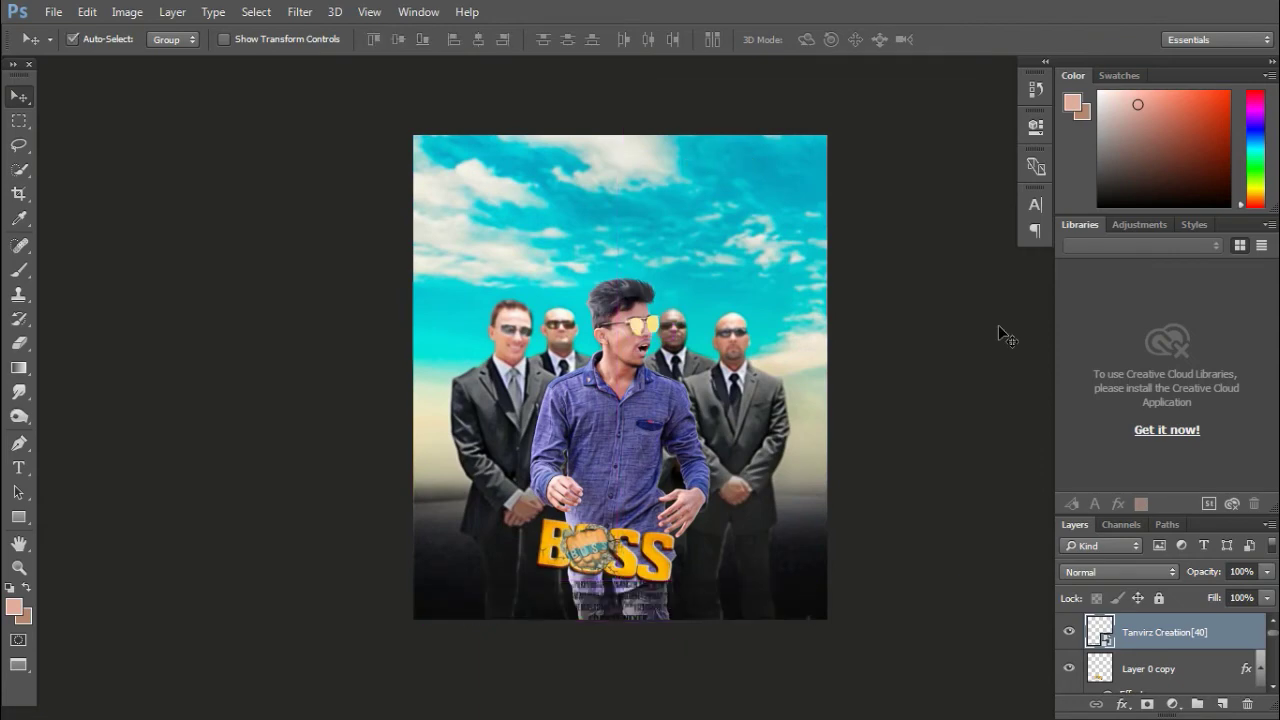
pyautogui.press('f')
pyautogui.press('f')
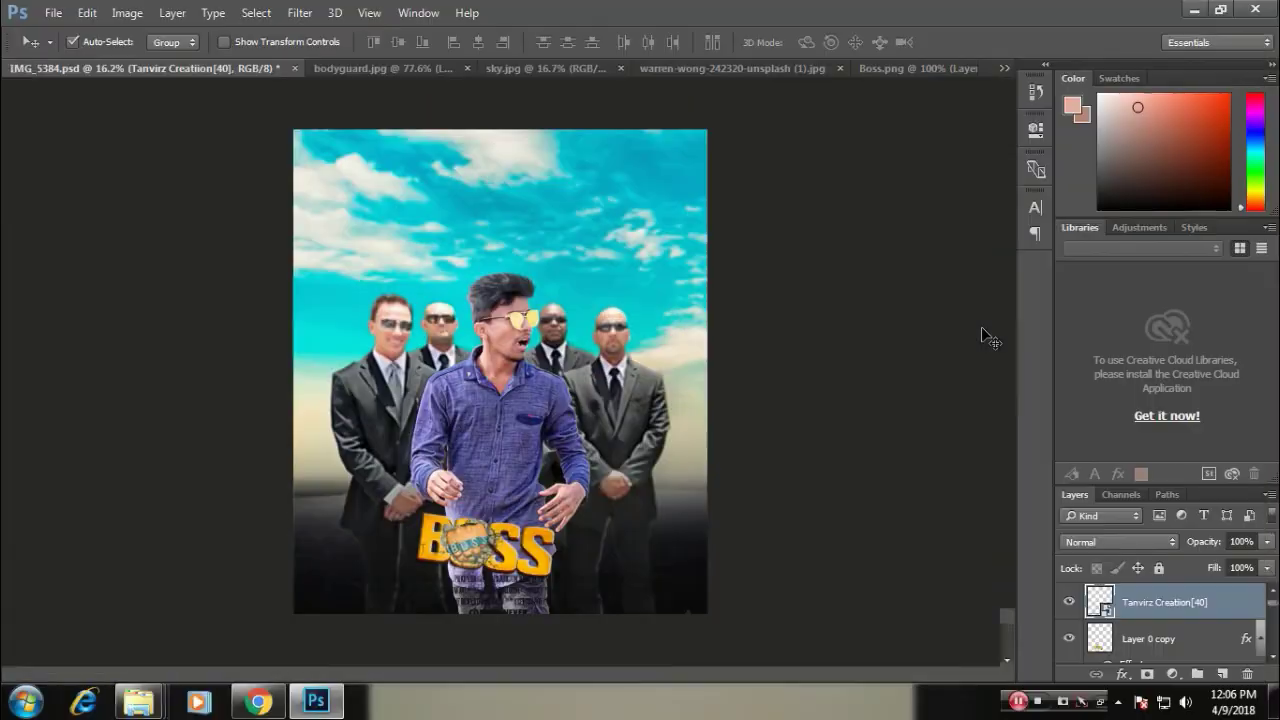
pyautogui.hotkey('ctrl', '+')
# - Rasterize the credits layer and resize it to fit along the bottom edge
pyautogui.rightClick(1110, 600)
pyautogui.click(925, 330)
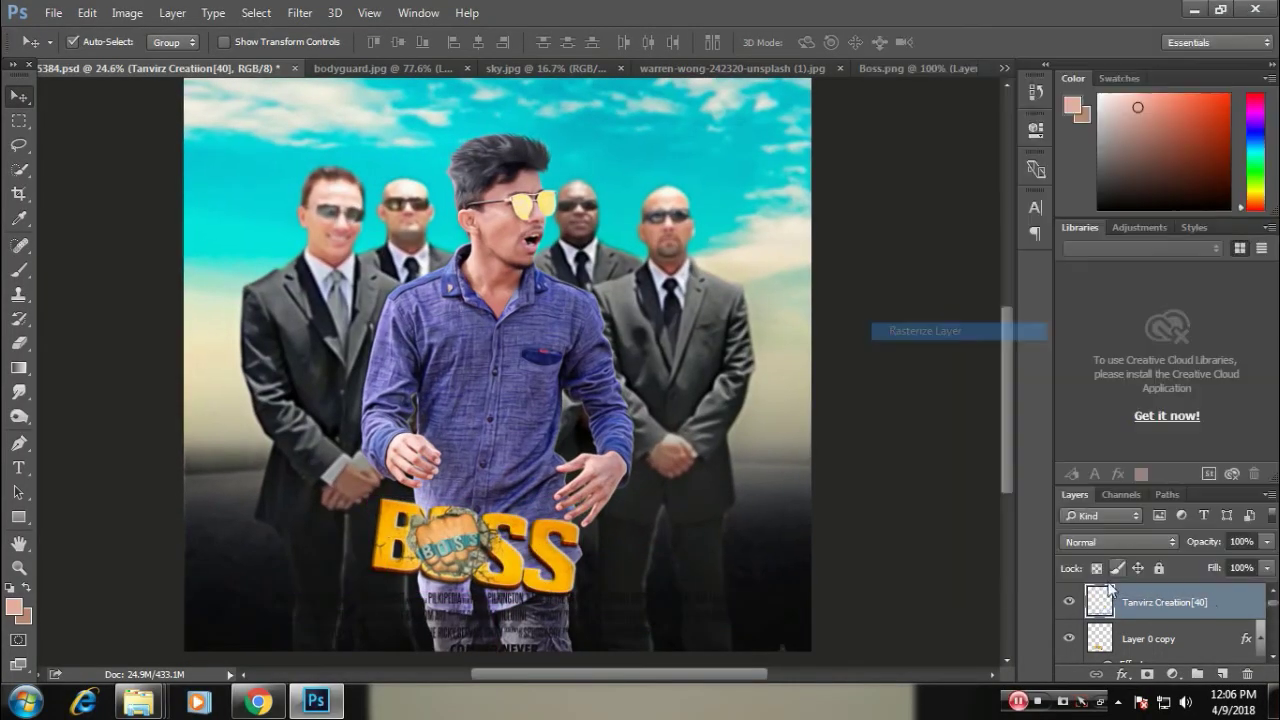
pyautogui.press('d')
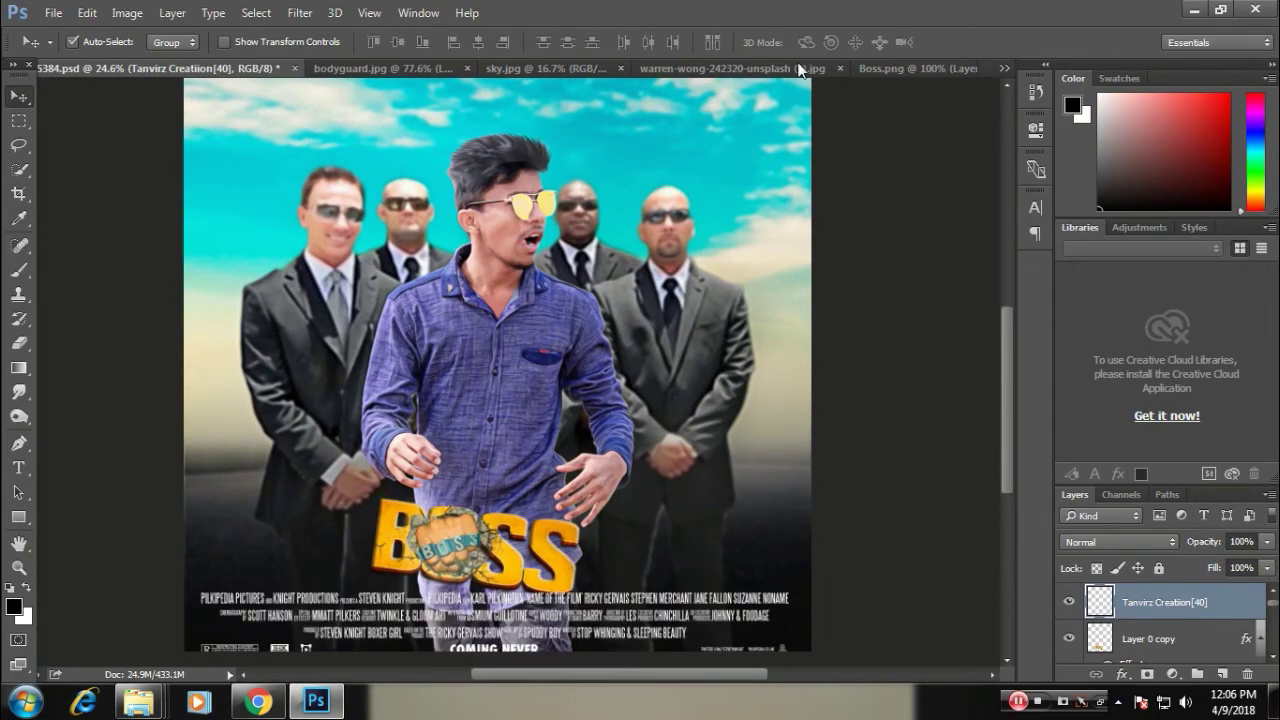
pyautogui.hotkey('ctrl', 't')
pyautogui.keyDown('alt'); pyautogui.scroll(-1, 557, 465); pyautogui.keyUp('alt')
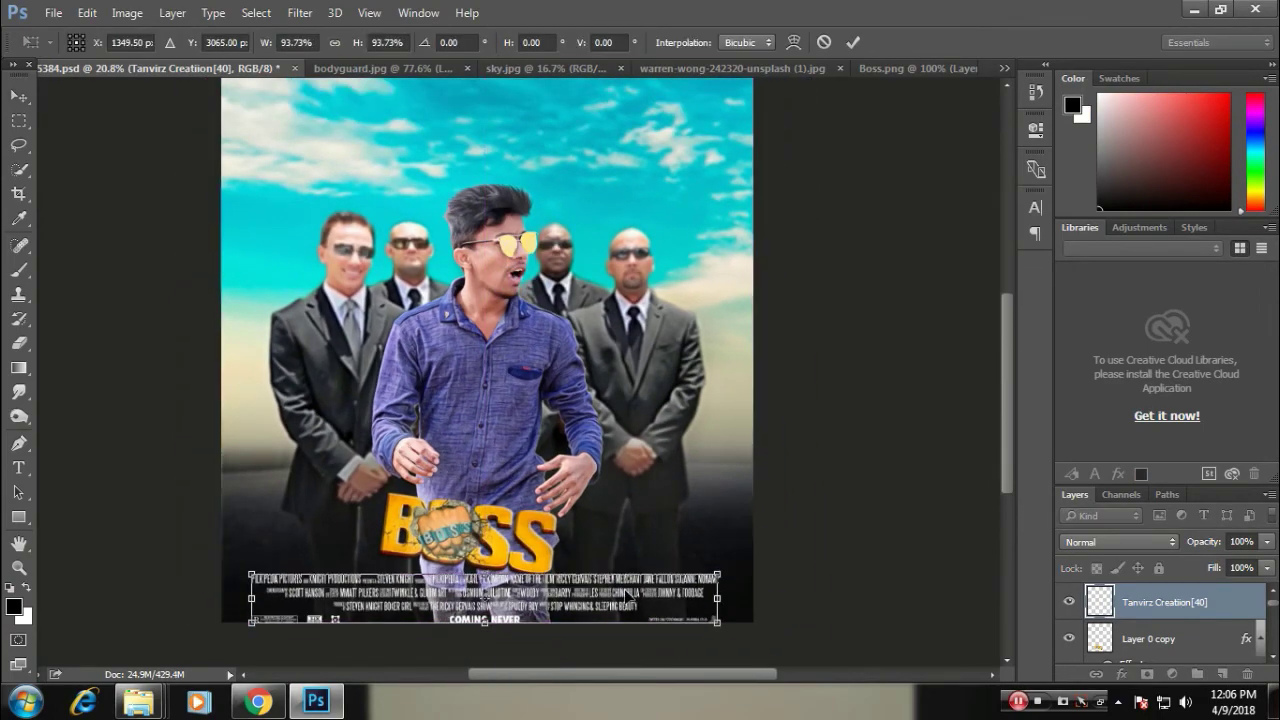
pyautogui.press('Return')
pyautogui.click(470, 530)
# - Move the BOSS title down so it sits just above the credits
pyautogui.hotkey('ctrl', 't')
pyautogui.moveTo(488, 495); pyautogui.dragTo(500, 520)
pyautogui.press('Return')
pyautogui.keyDown('alt'); pyautogui.scroll(-2, 548, 432); pyautogui.keyUp('alt')
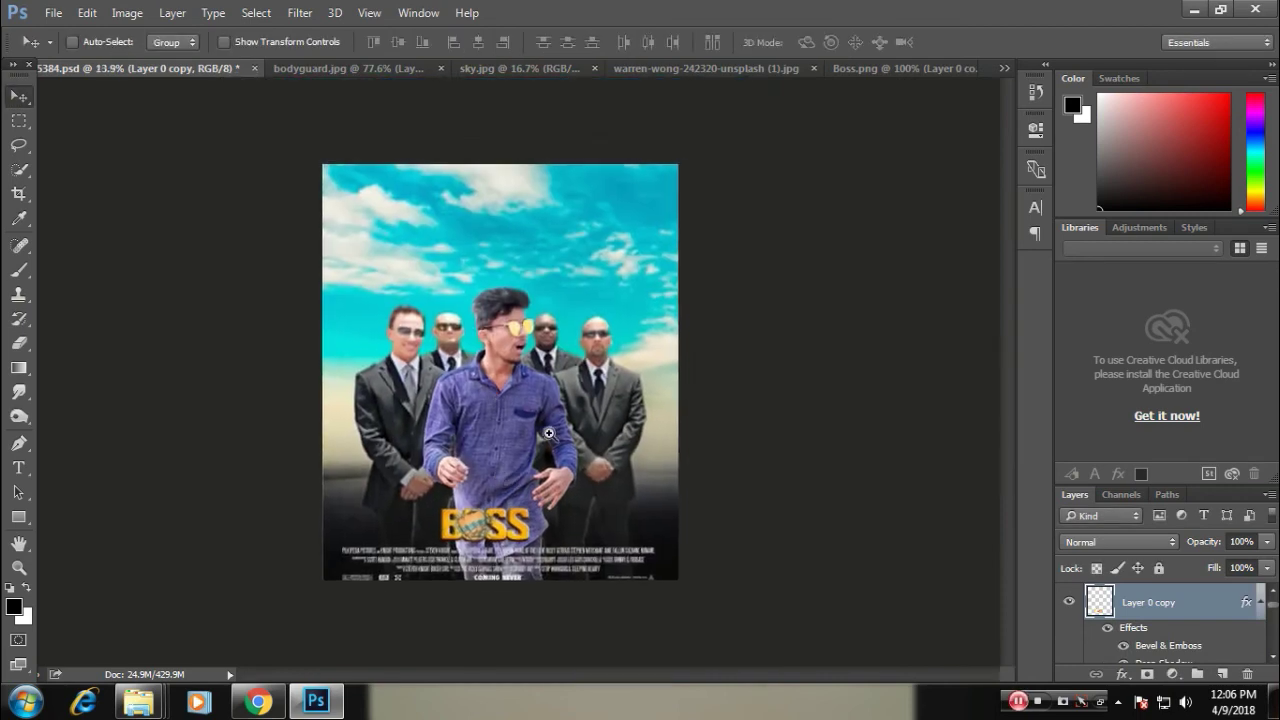
pyautogui.keyDown('alt'); pyautogui.scroll(3, 530, 240); pyautogui.keyUp('alt')
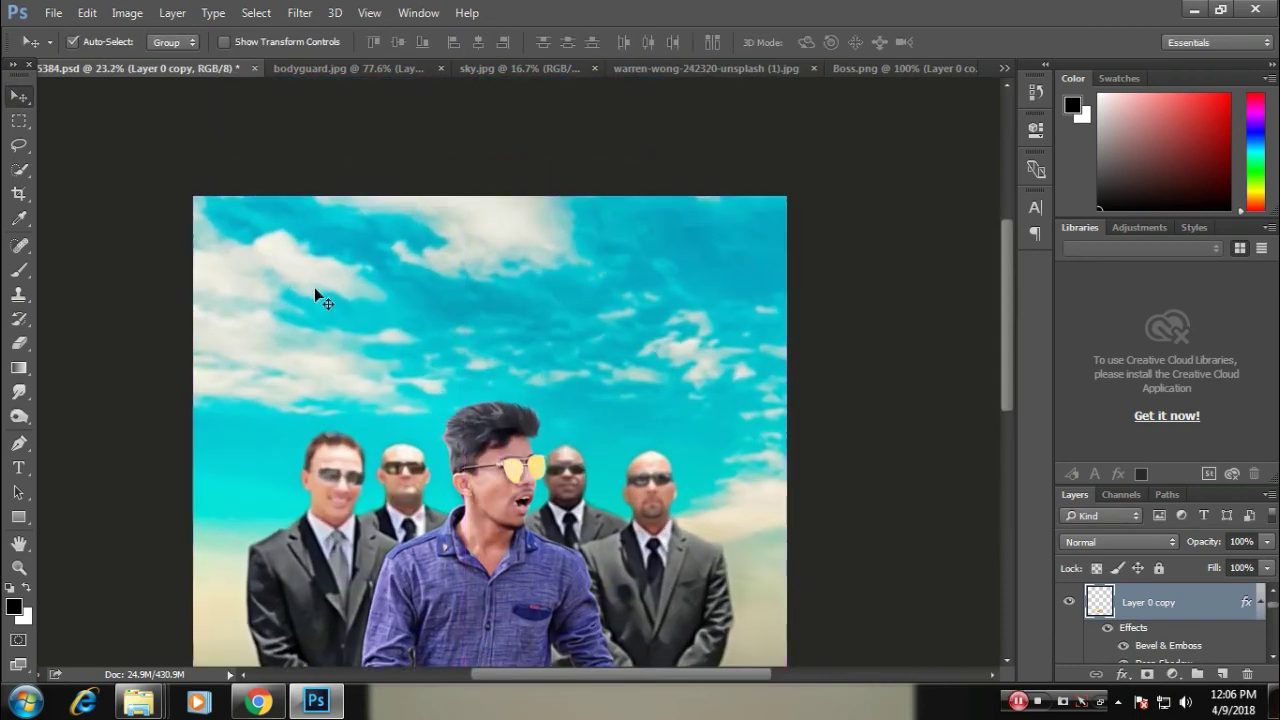
# - Add signature text in the sky and enlarge it near the poster's top
pyautogui.keyDown('alt'); pyautogui.scroll(-3, 495, 250); pyautogui.keyUp('alt')
pyautogui.keyDown('alt'); pyautogui.scroll(1, 465, 210); pyautogui.keyUp('alt')
pyautogui.press('t')
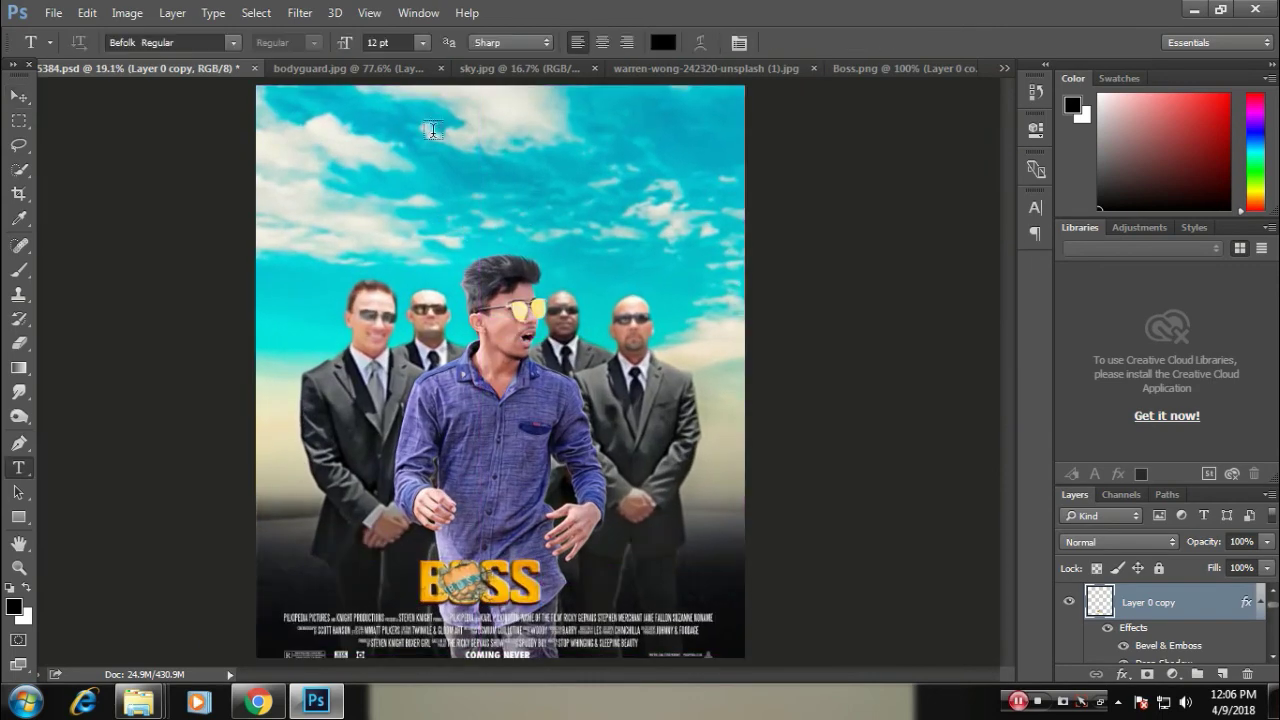
pyautogui.click(433, 130)
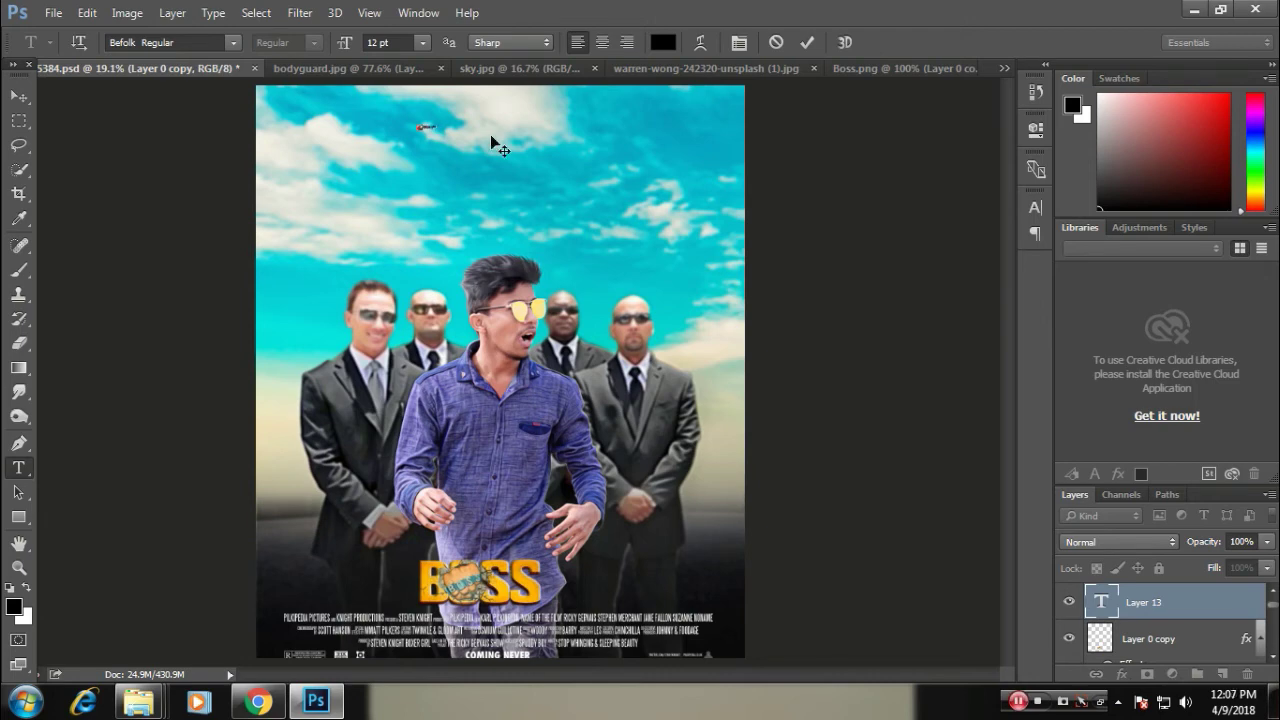
pyautogui.click(18, 96)
pyautogui.hotkey('ctrl', 't')
pyautogui.moveTo(445, 130); pyautogui.dragTo(590, 150)
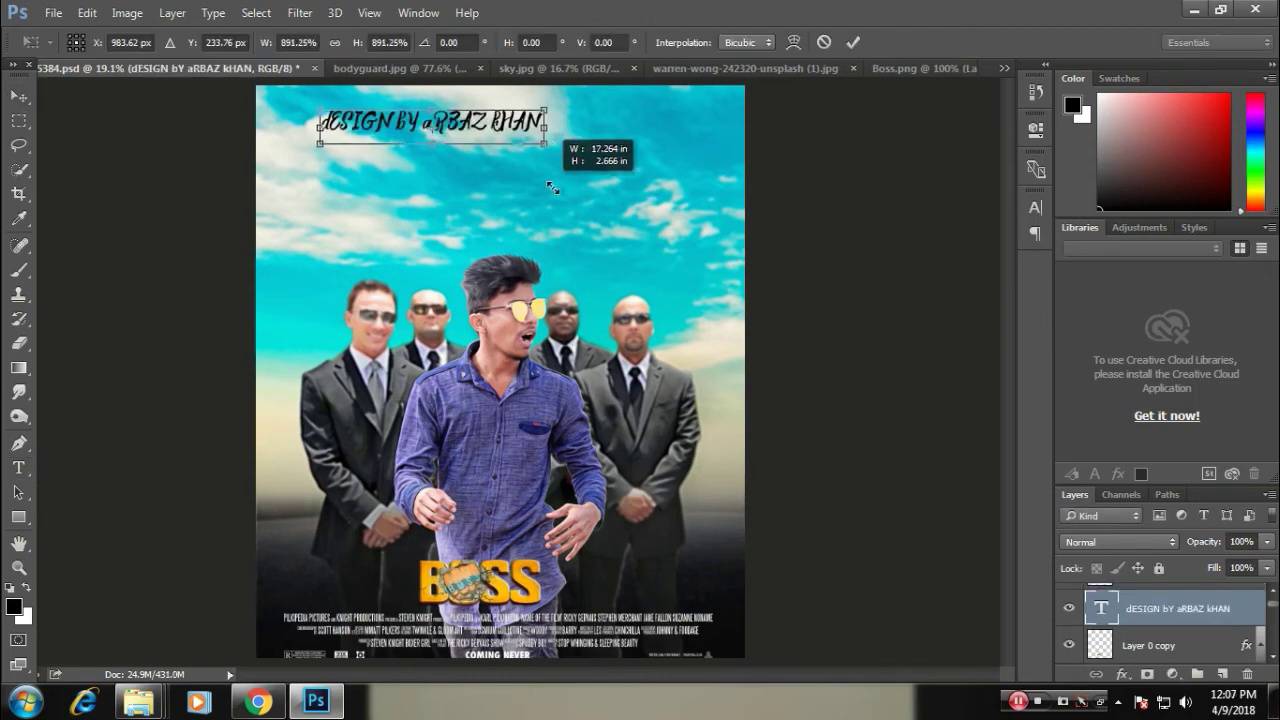
pyautogui.moveTo(490, 145); pyautogui.dragTo(480, 100)
pyautogui.press('Return')
pyautogui.scroll(5, 485, 105)
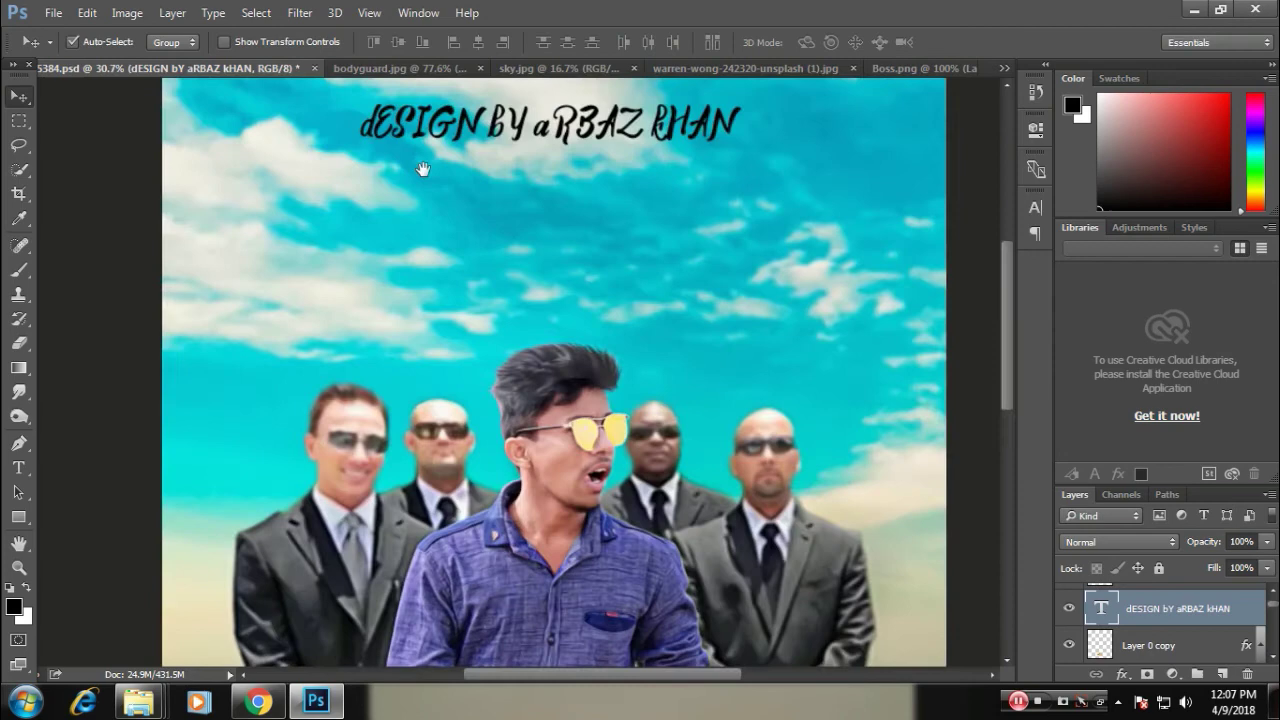
# - Retype the signature text, colour it white, and shift it left near the top
pyautogui.doubleClick(516, 137)
pyautogui.write('Design By Arbaz Khan')
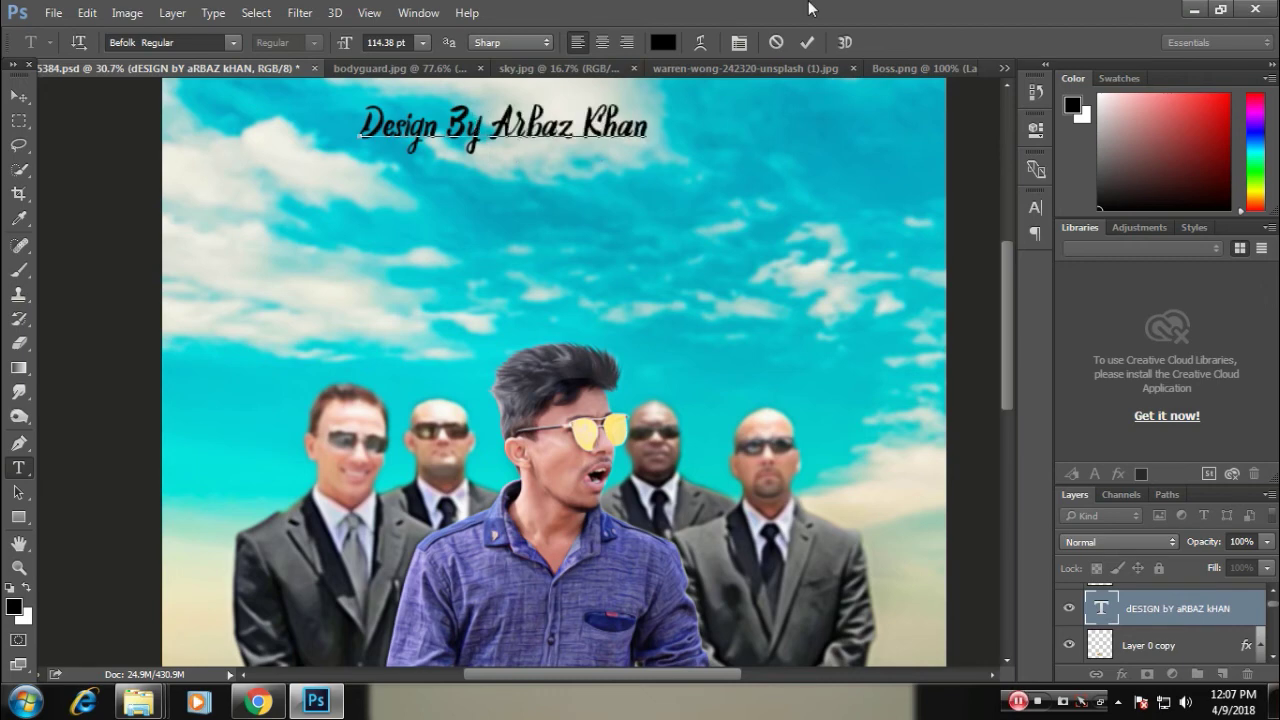
pyautogui.hotkey('ctrl', 'Return')
pyautogui.hotkey('ctrl', '0')
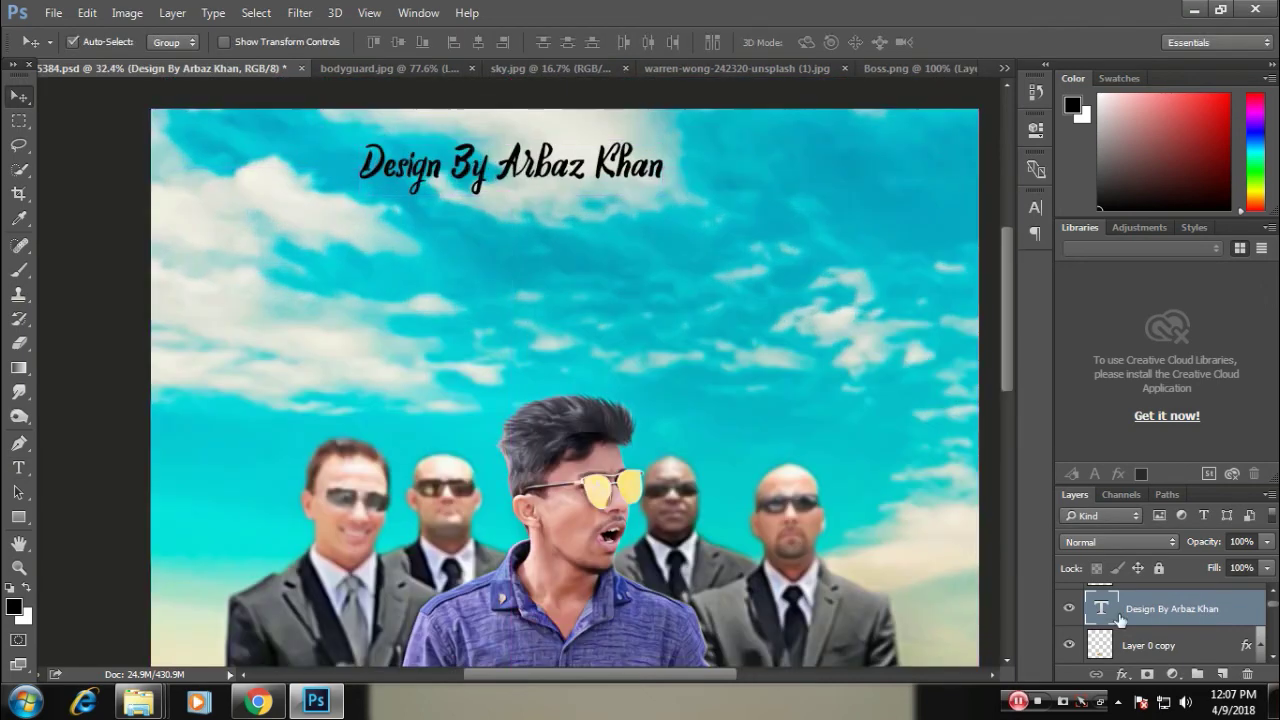
pyautogui.doubleClick(1104, 606)
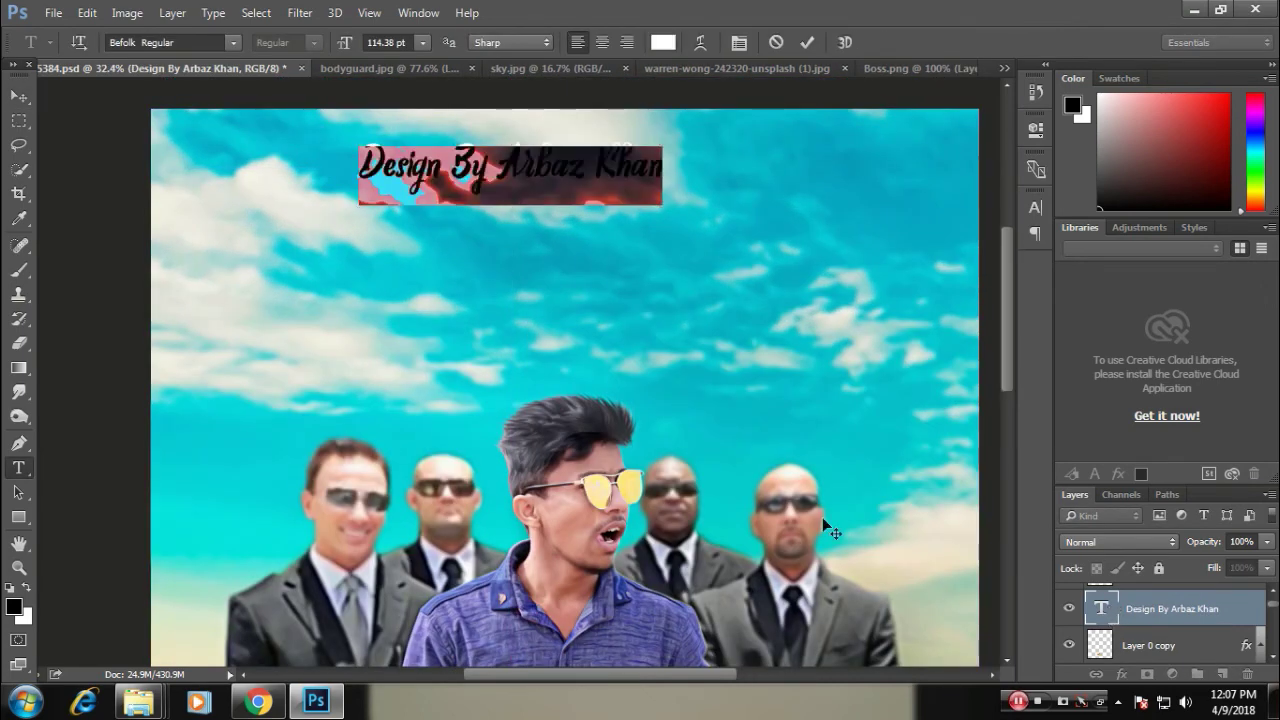
pyautogui.click(17, 93)
pyautogui.scroll(2, 443, 209)
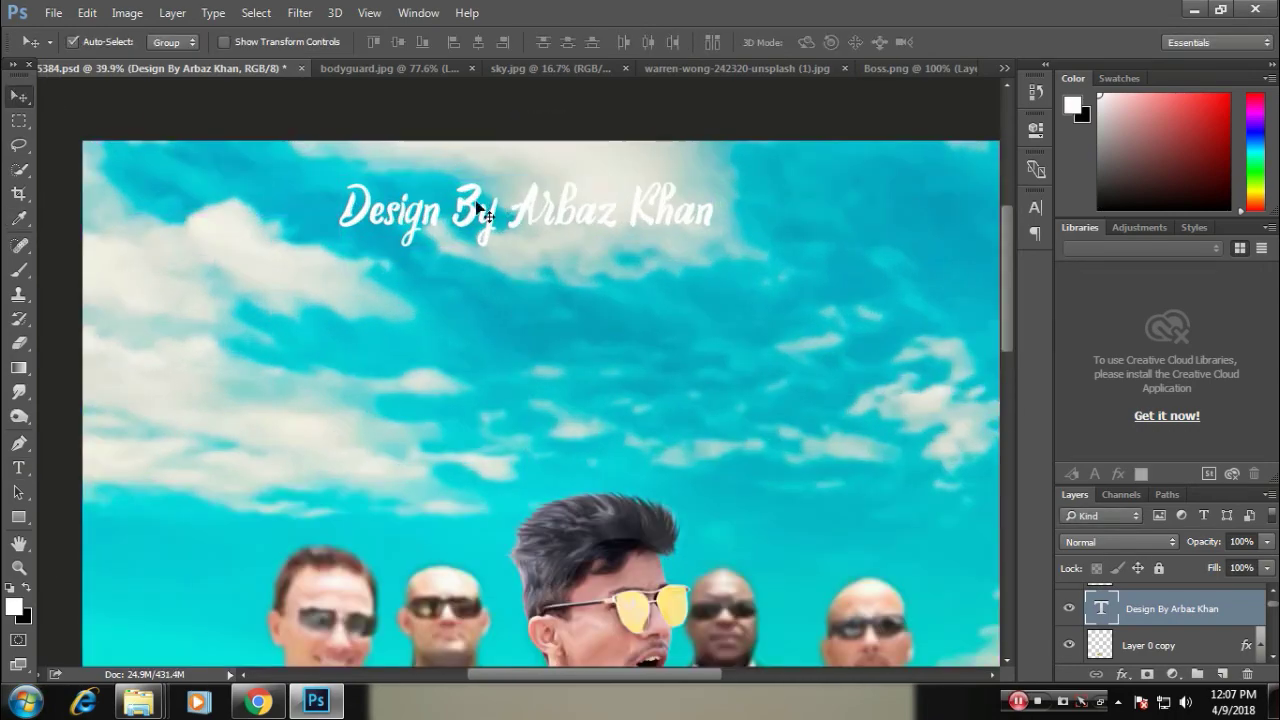
pyautogui.moveTo(420, 209); pyautogui.dragTo(183, 187)
pyautogui.scroll(-4, 594, 285)
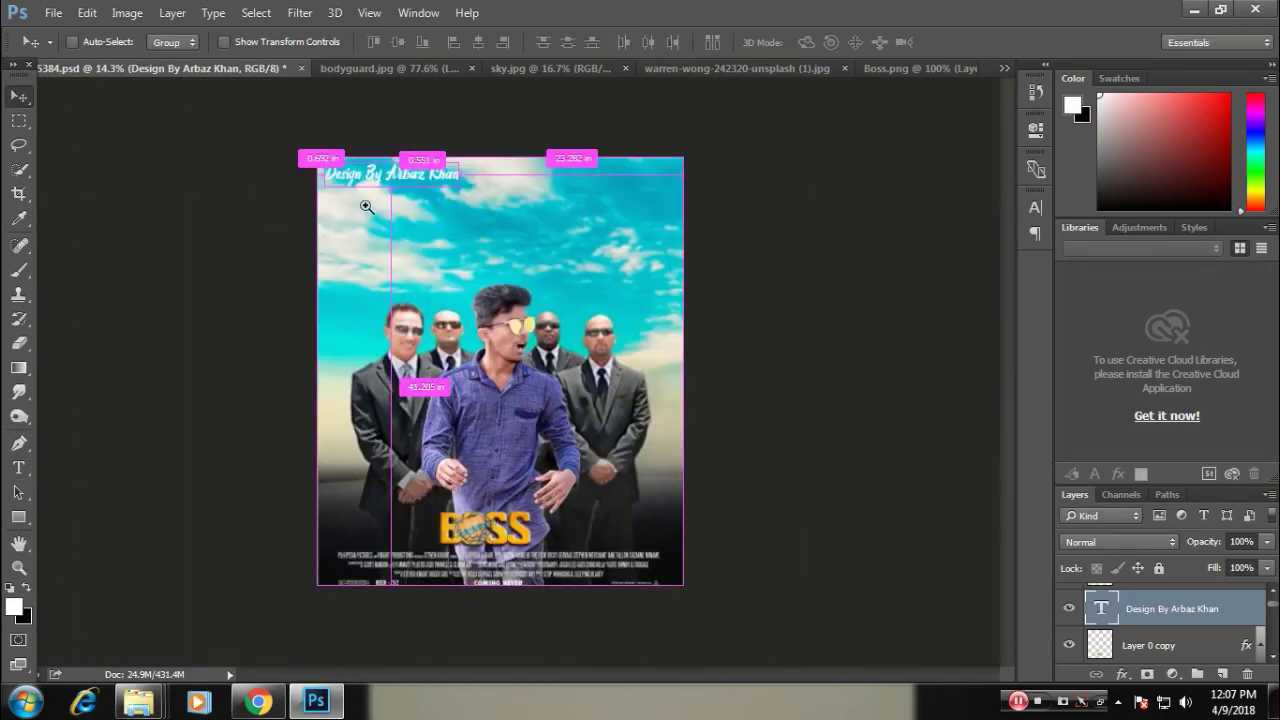
# - Move the signature to the lower right beside BOSS, shrink it, and add a new top layer
pyautogui.moveTo(371, 180)
pyautogui.mouseDown()
pyautogui.moveTo(627, 537)
pyautogui.moveTo(707, 596)
pyautogui.mouseUp()
pyautogui.scroll(3, 707, 596)
pyautogui.hotkey('ctrl', 't')
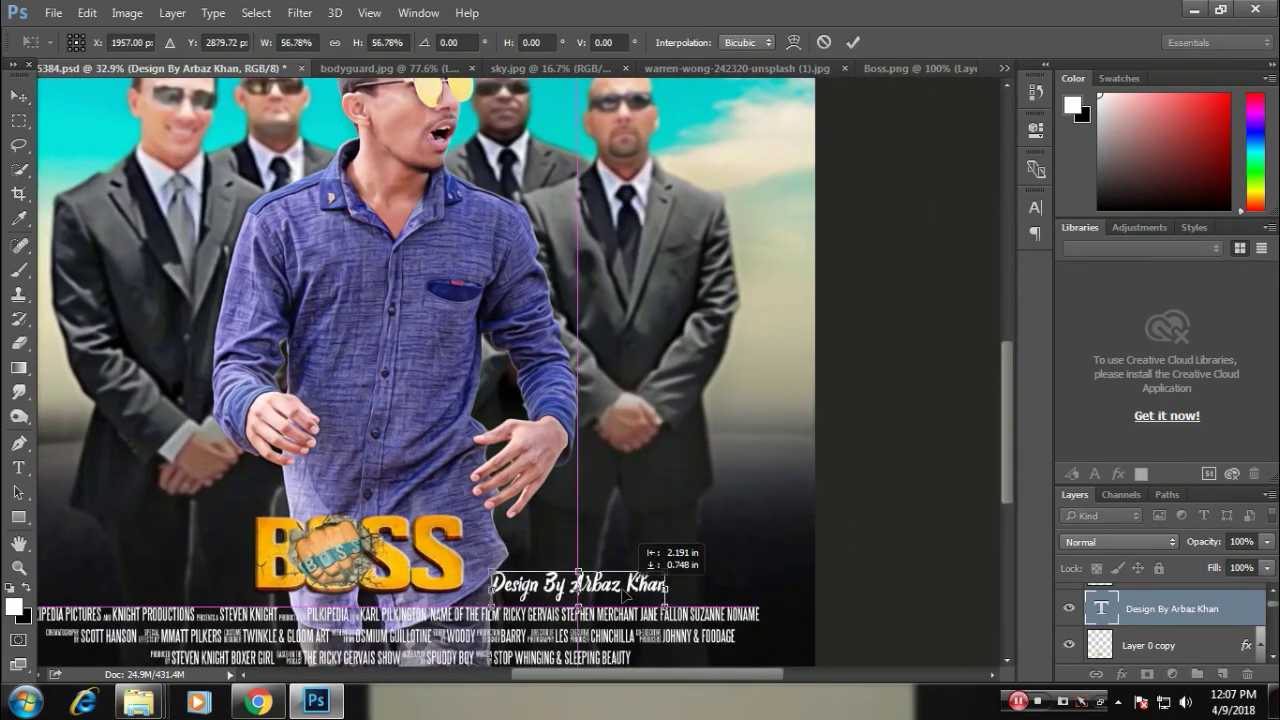
pyautogui.moveTo(780, 540); pyautogui.dragTo(700, 565)
pyautogui.press('Return')
pyautogui.scroll(-2, 845, 583)
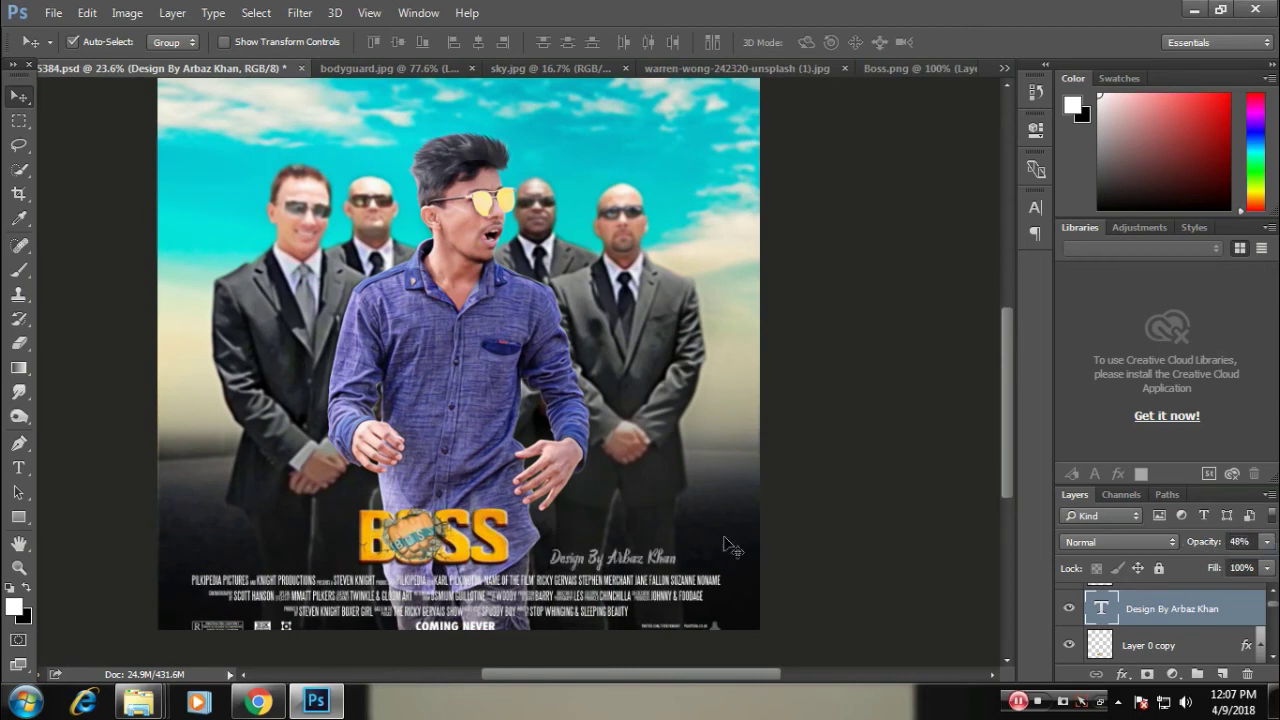
pyautogui.scroll(-1, 731, 547)
pyautogui.scroll(-1, 700, 540)
pyautogui.press('m')
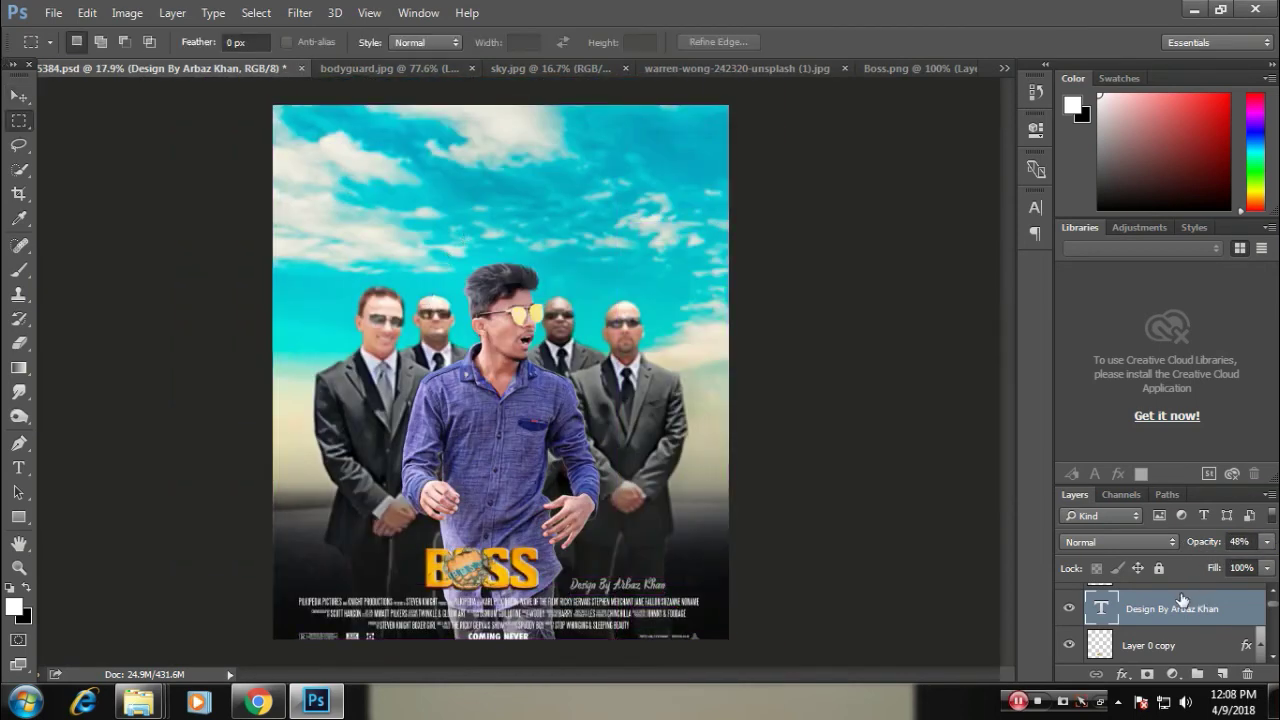
pyautogui.hotkey('ctrl', 'shift', 'alt', 'n')
# - Stamp a merged layer; in Camera Raw set Highlights -11, Whites -18, Shadows +43, Blacks -13
pyautogui.hotkey('ctrl', 'shift', 'alt', 'e')
pyautogui.click(300, 12)
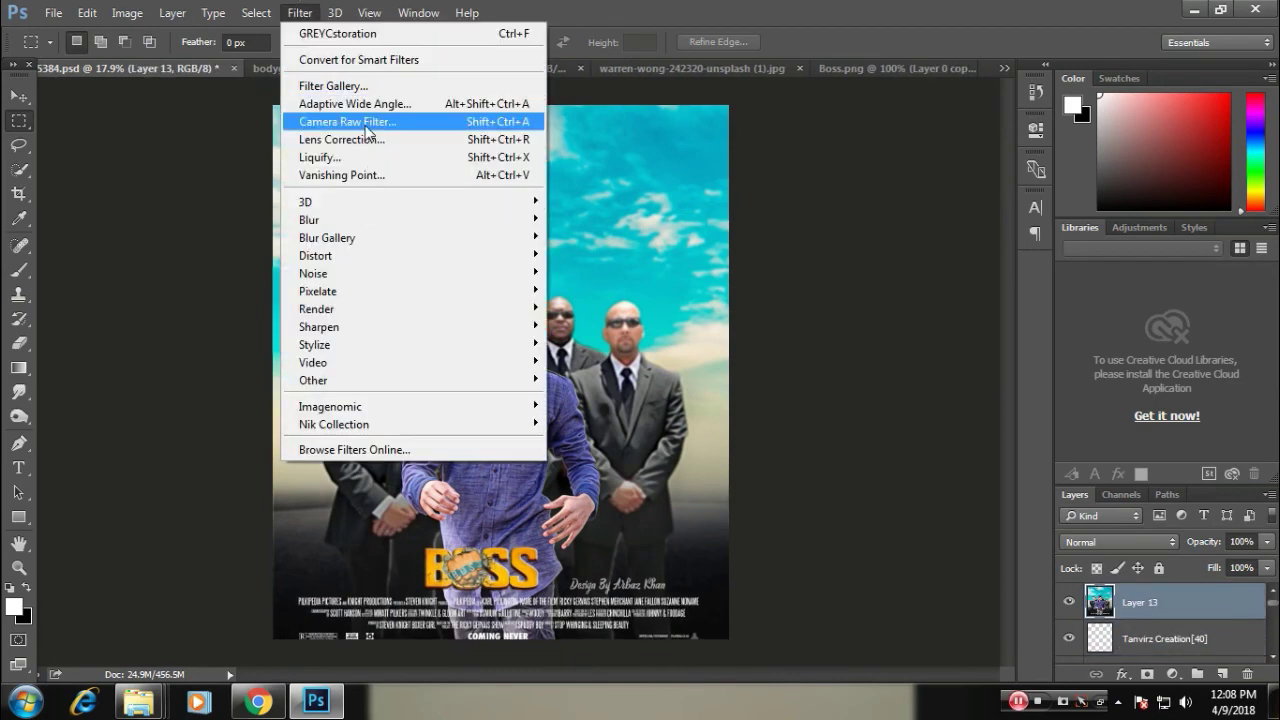
pyautogui.click(350, 121)
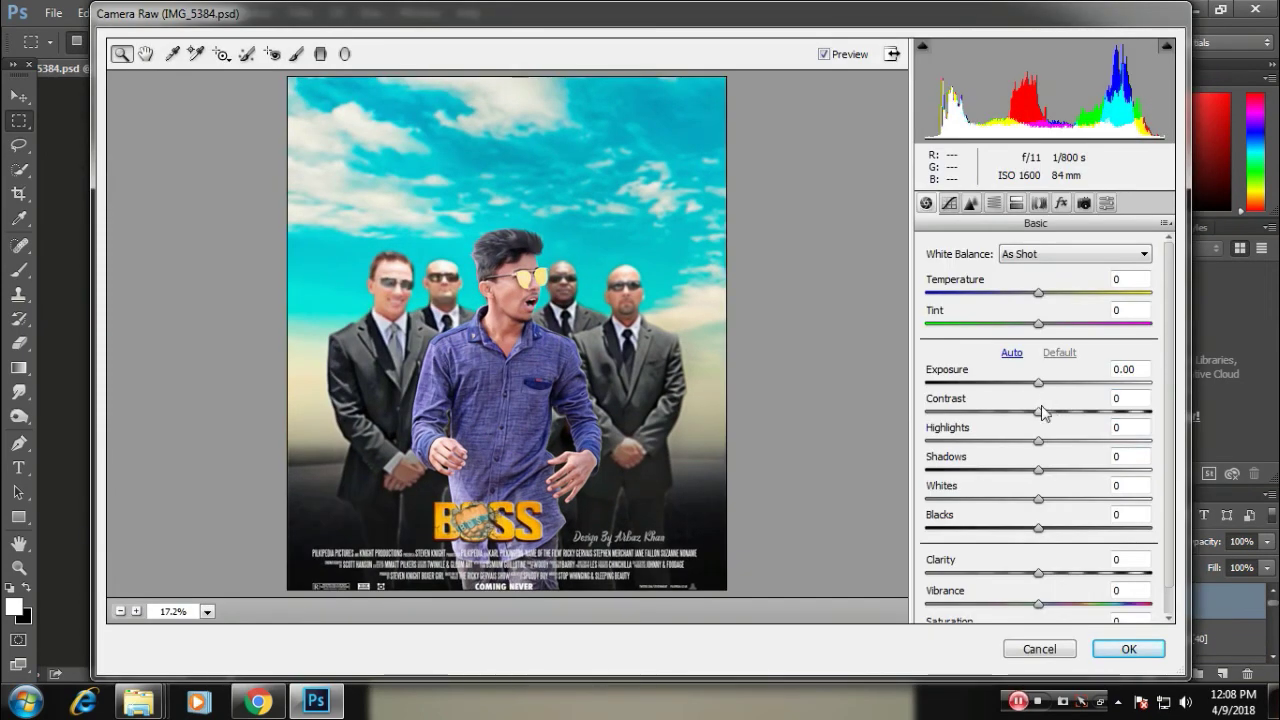
pyautogui.click(1041, 383)
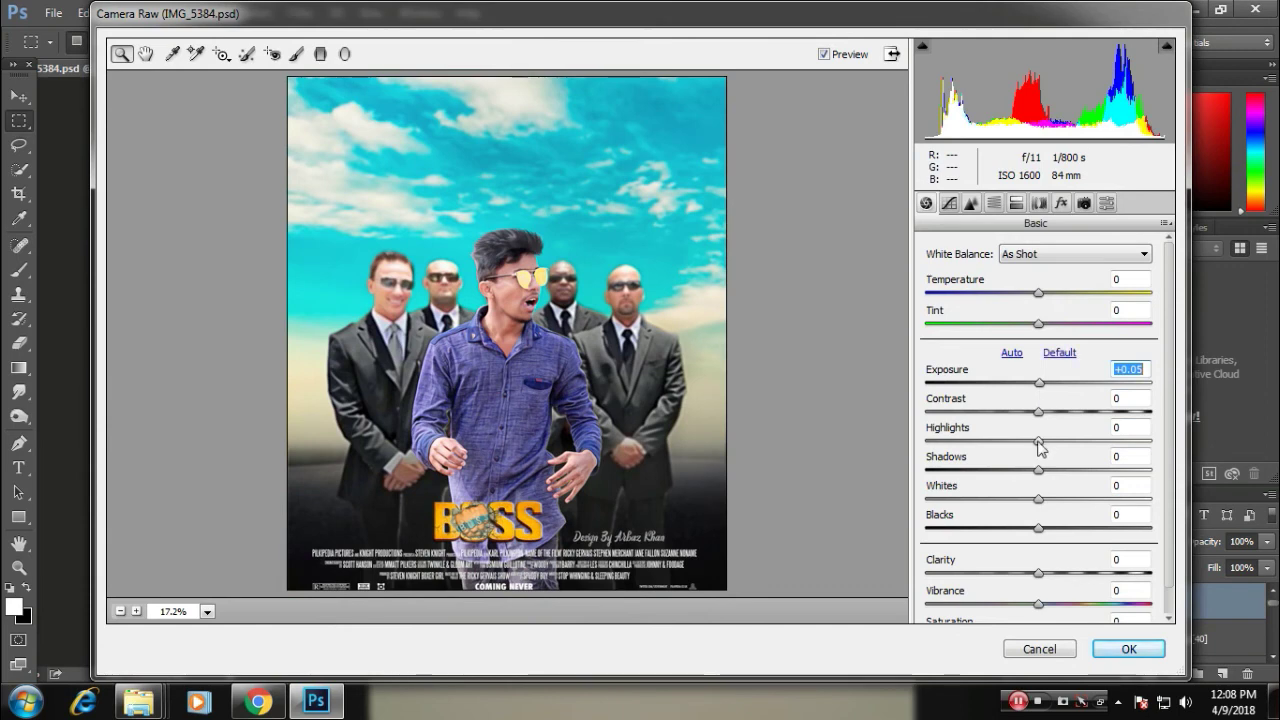
pyautogui.moveTo(1038, 441); pyautogui.dragTo(1026, 441)
pyautogui.moveTo(1038, 499)
pyautogui.mouseDown()
pyautogui.moveTo(1018, 499)
pyautogui.moveTo(1026, 527)
pyautogui.mouseUp()
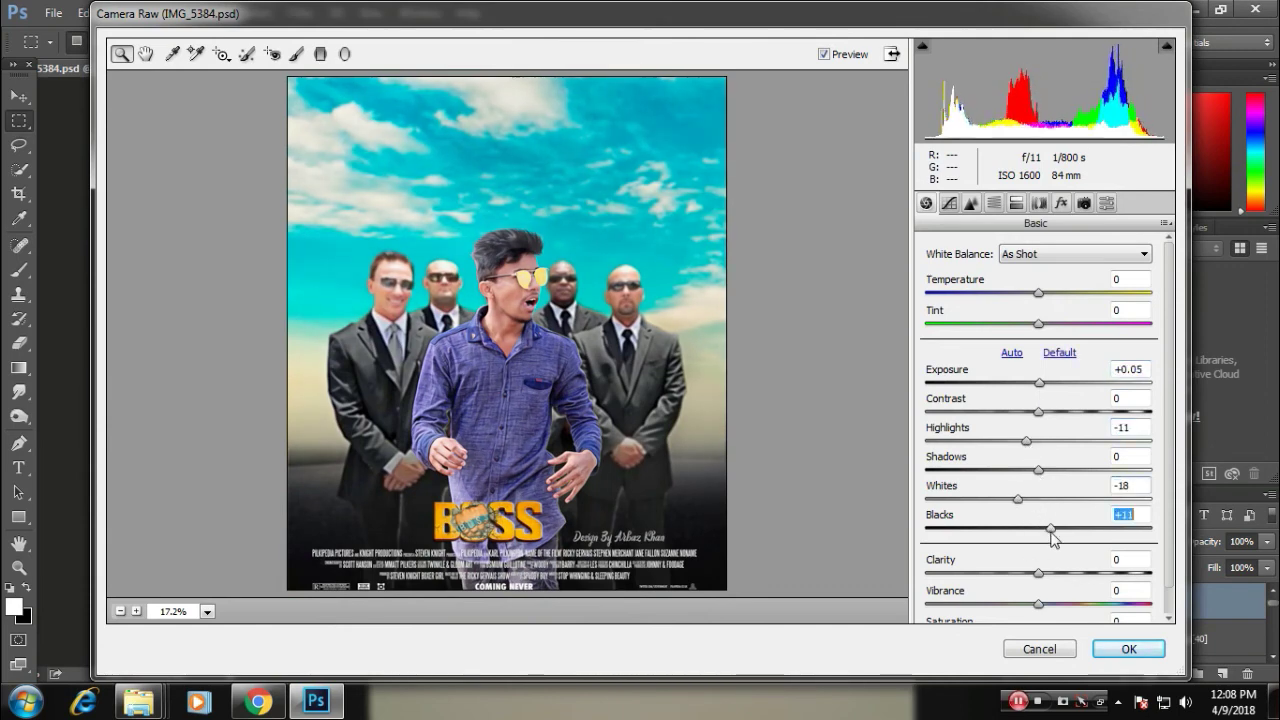
pyautogui.moveTo(1038, 469); pyautogui.dragTo(1088, 470)
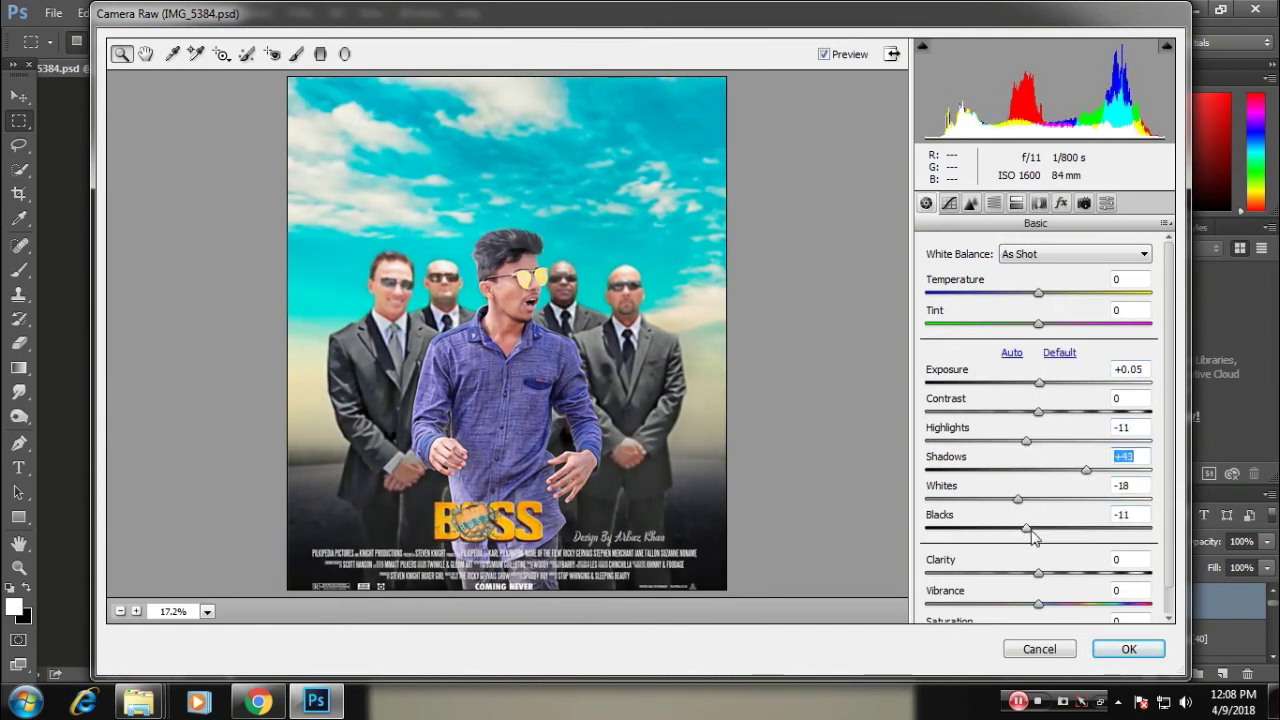
pyautogui.moveTo(1044, 576); pyautogui.dragTo(1050, 575)
# - Add luminance noise reduction and Post Crop Vignetting -13, then raise Exposure to +0.40
pyautogui.click(1016, 203)
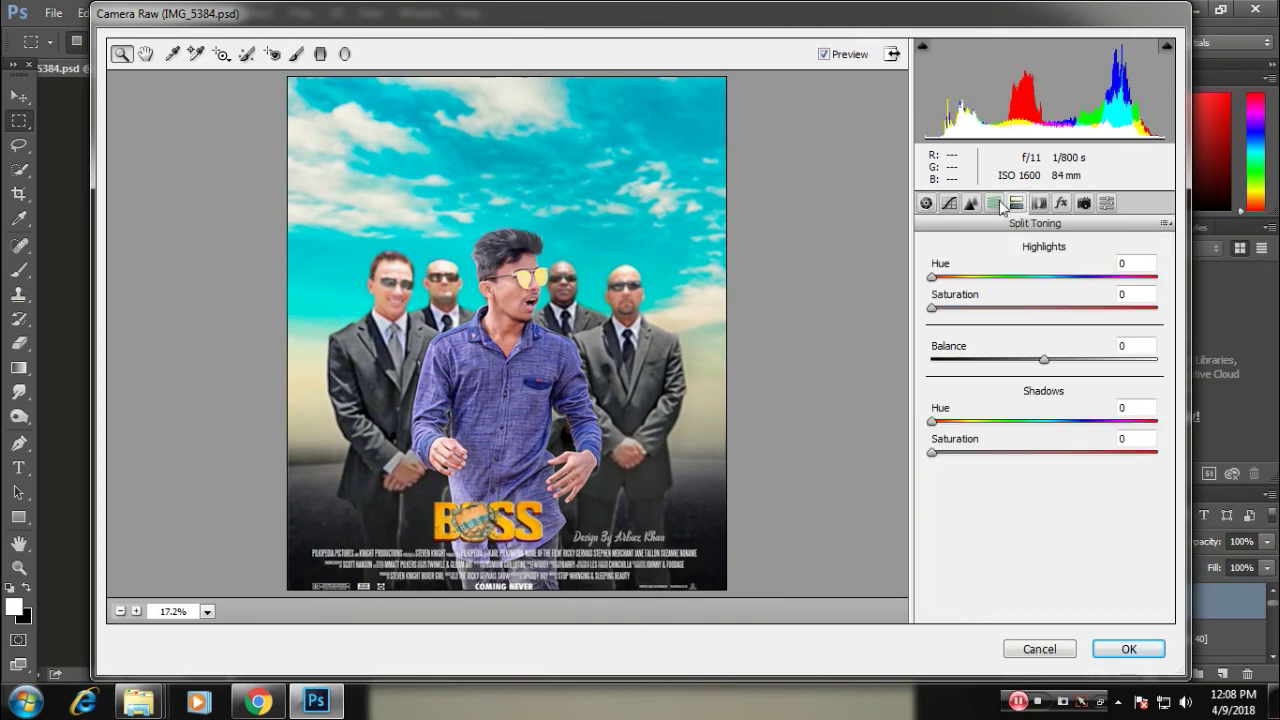
pyautogui.click(971, 203)
pyautogui.moveTo(926, 433)
pyautogui.mouseDown()
pyautogui.moveTo(1001, 433)
pyautogui.moveTo(1031, 458)
pyautogui.mouseUp()
pyautogui.click(1061, 203)
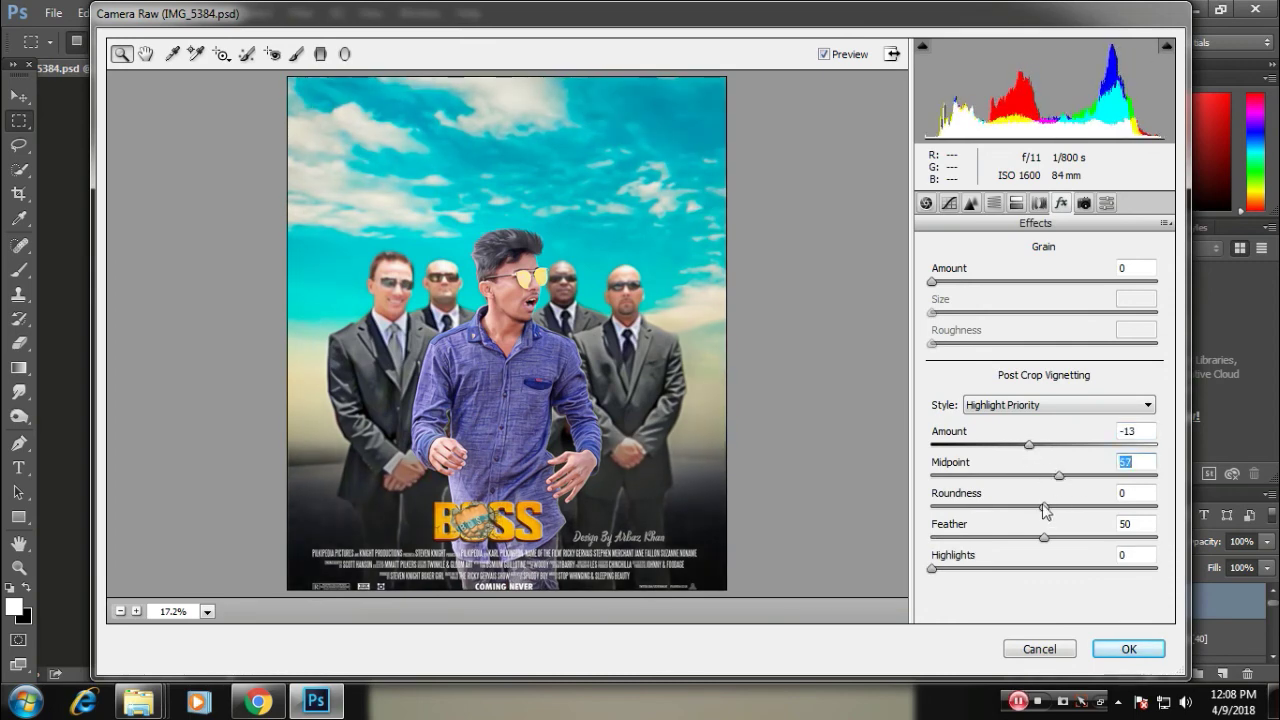
pyautogui.click(927, 203)
pyautogui.moveTo(1038, 383); pyautogui.dragTo(1043, 383)
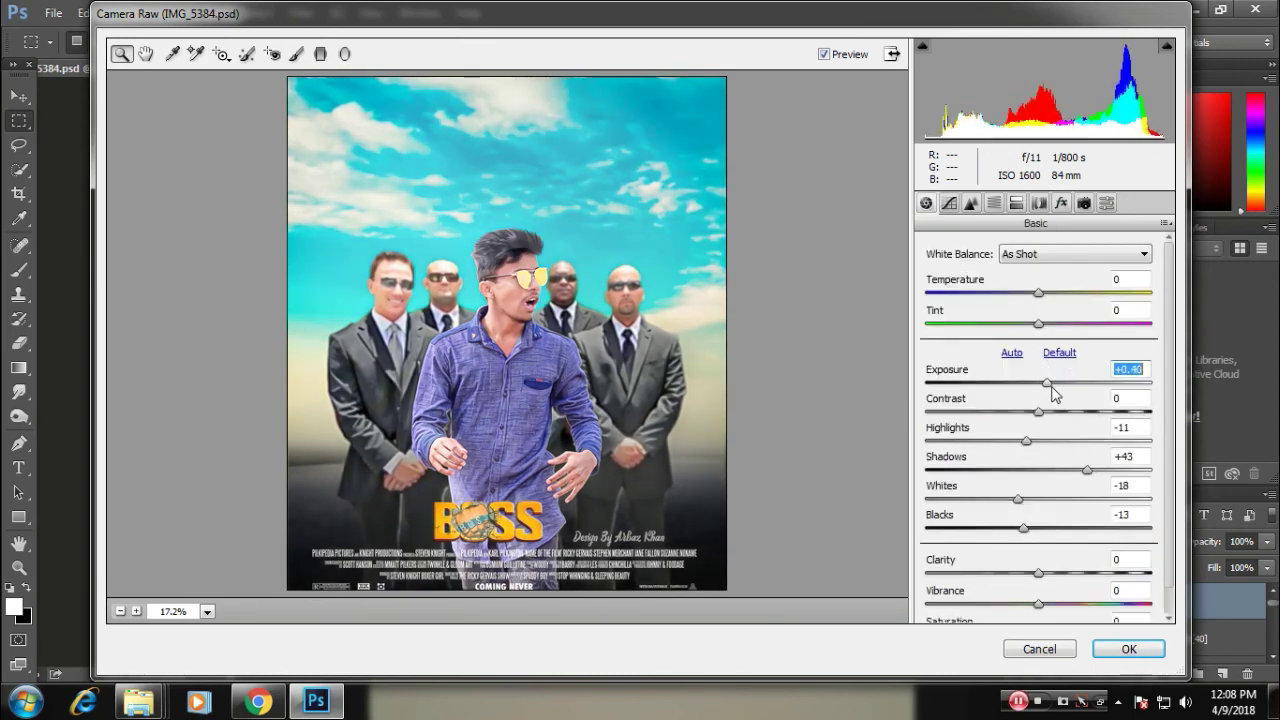
# - Add a level graduated filter up from the bottom edge with Exposure -0.75
pyautogui.press('g')
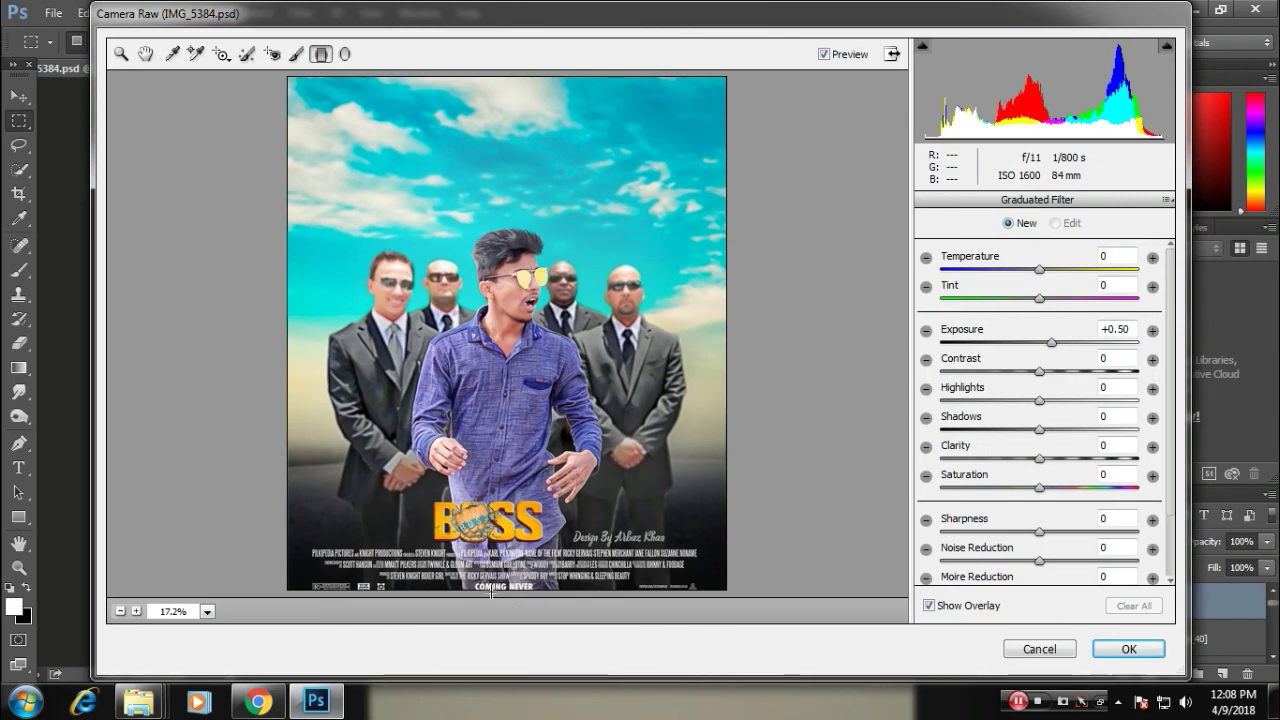
pyautogui.moveTo(491, 592); pyautogui.dragTo(620, 418)
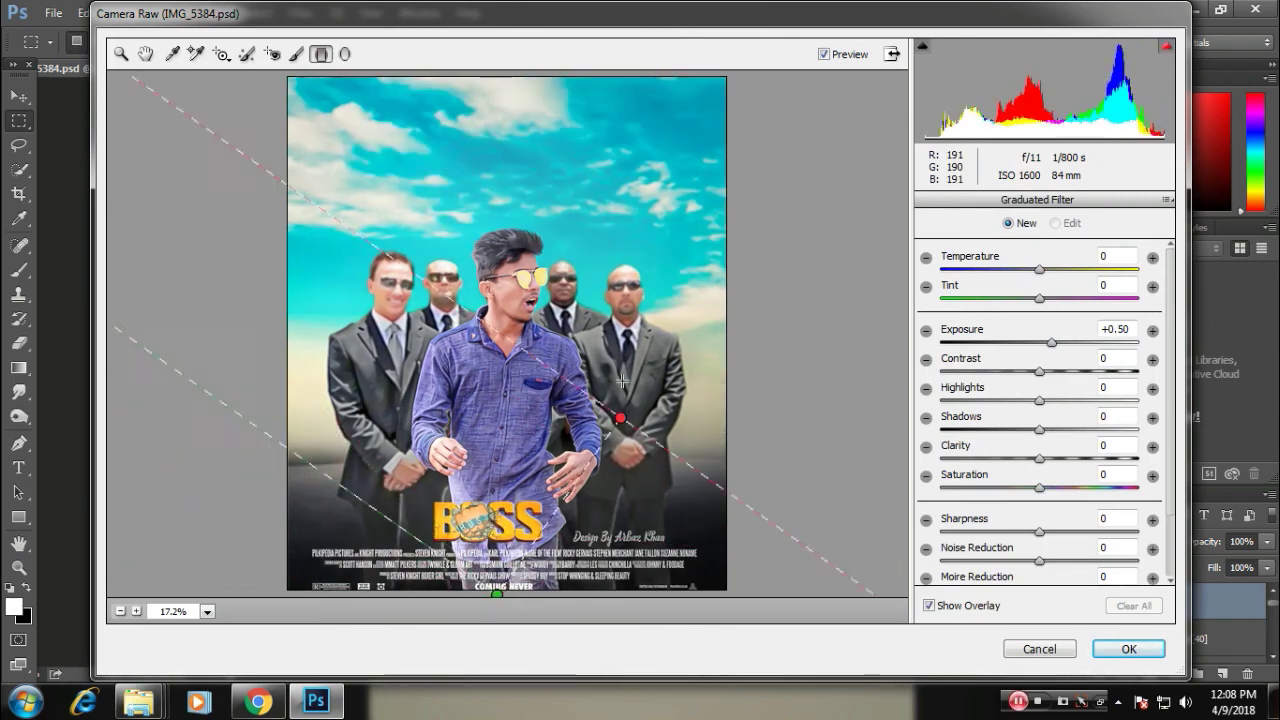
pyautogui.moveTo(620, 418)
pyautogui.mouseDown()
pyautogui.moveTo(499, 477)
pyautogui.moveTo(503, 541)
pyautogui.moveTo(497, 493)
pyautogui.mouseUp()
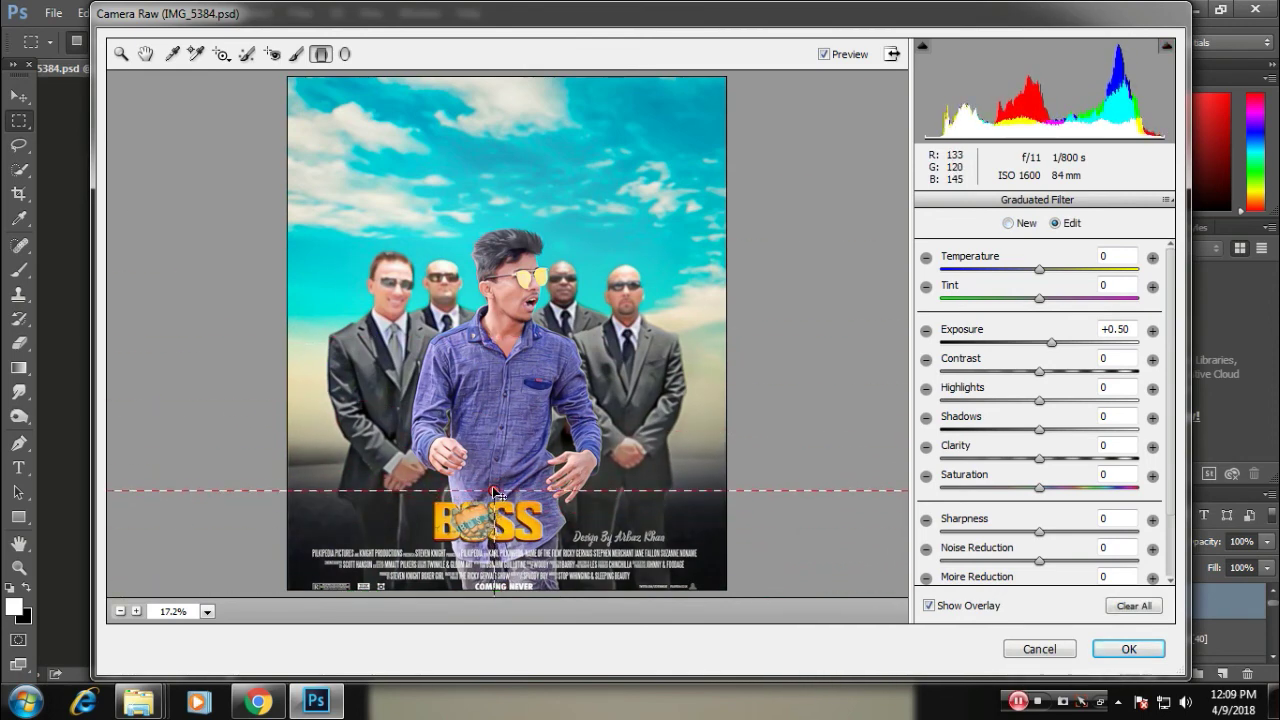
pyautogui.moveTo(1054, 347); pyautogui.dragTo(1022, 347)
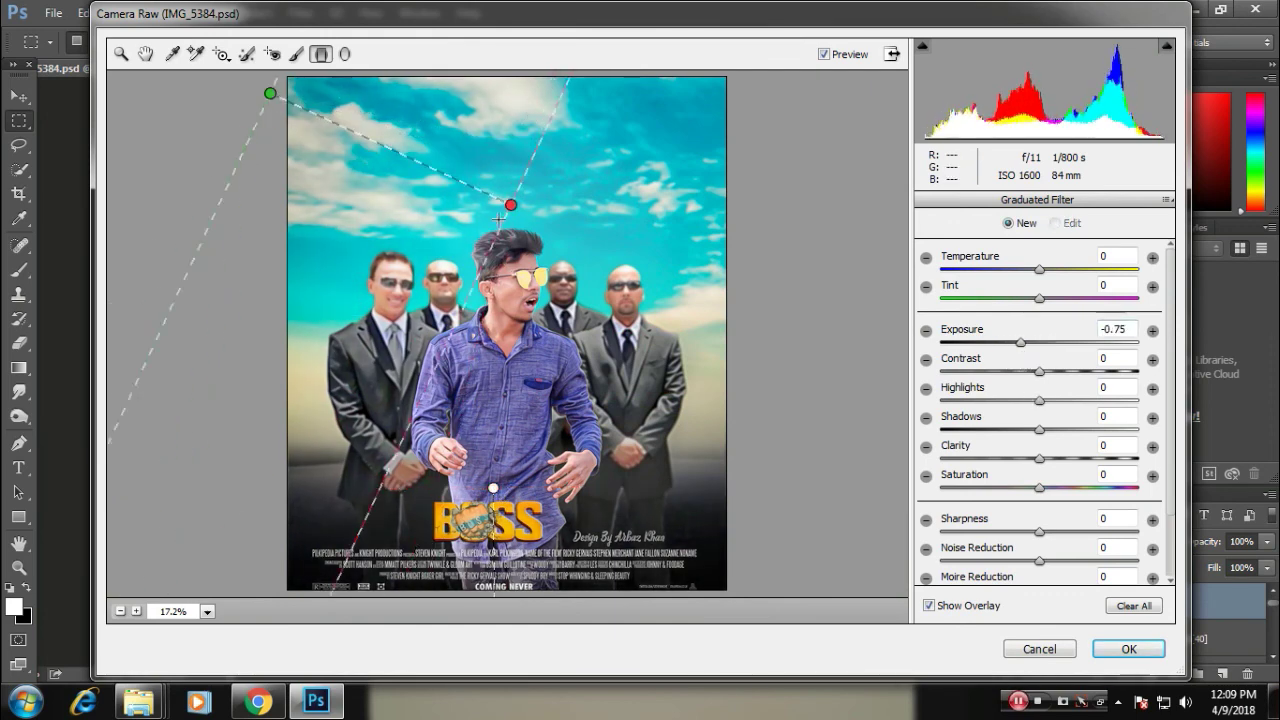
# - Add a second level graduated filter at the sky top and apply the Camera Raw grade
pyautogui.moveTo(278, 104); pyautogui.dragTo(492, 165)
pyautogui.moveTo(478, 101); pyautogui.dragTo(464, 71)
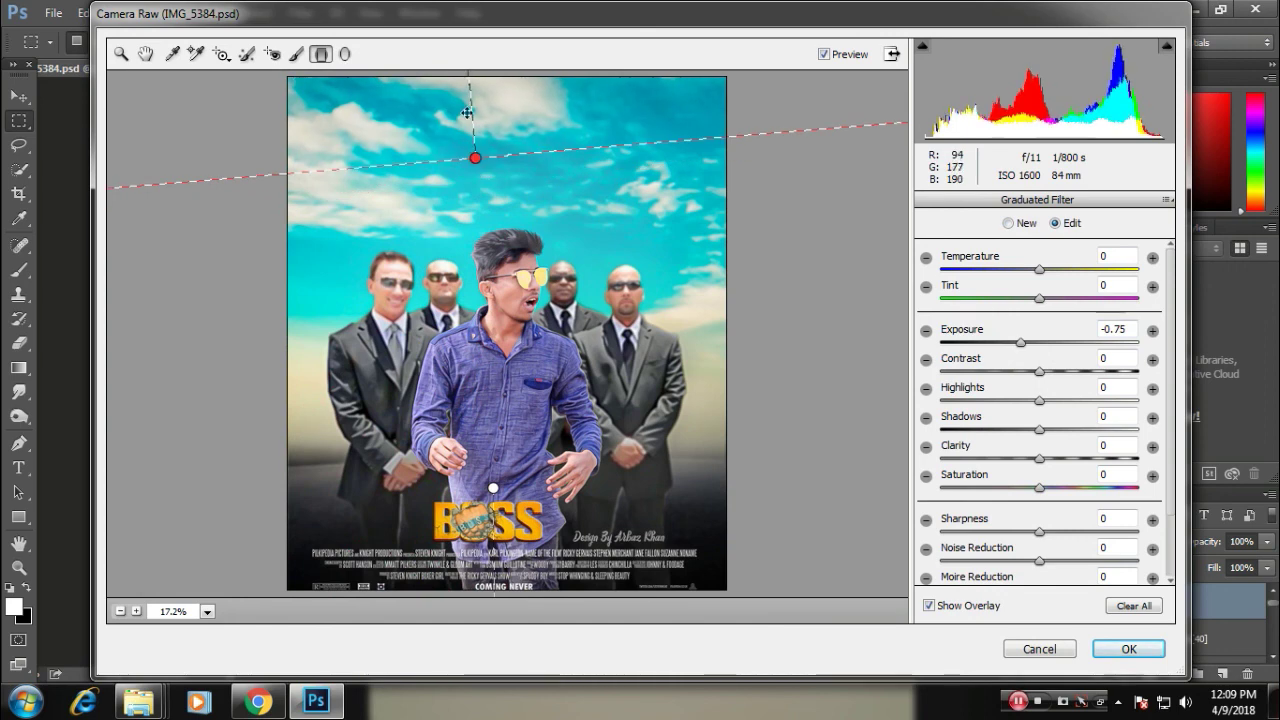
pyautogui.moveTo(660, 101); pyautogui.dragTo(660, 119)
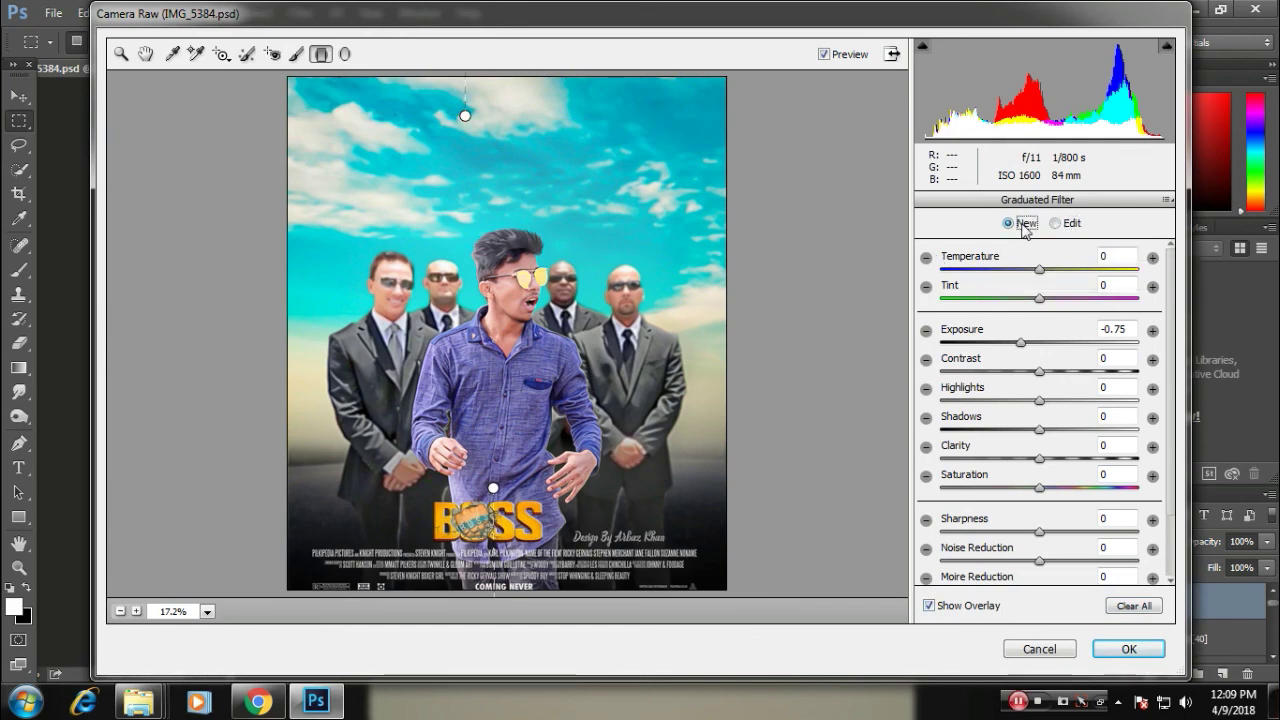
pyautogui.click(1132, 649)
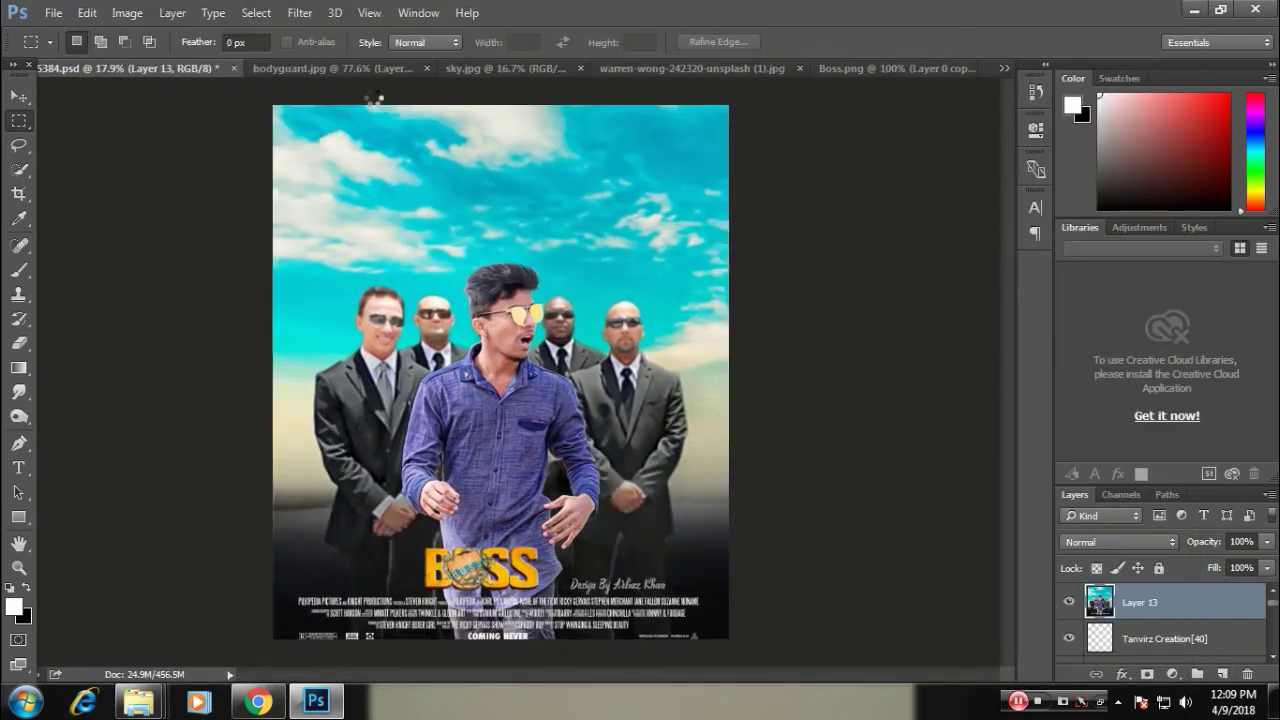
# - In a new Camera Raw pass, raise aqua luminance, boost aqua/blue saturation, and shift blue hue
pyautogui.click(299, 12)
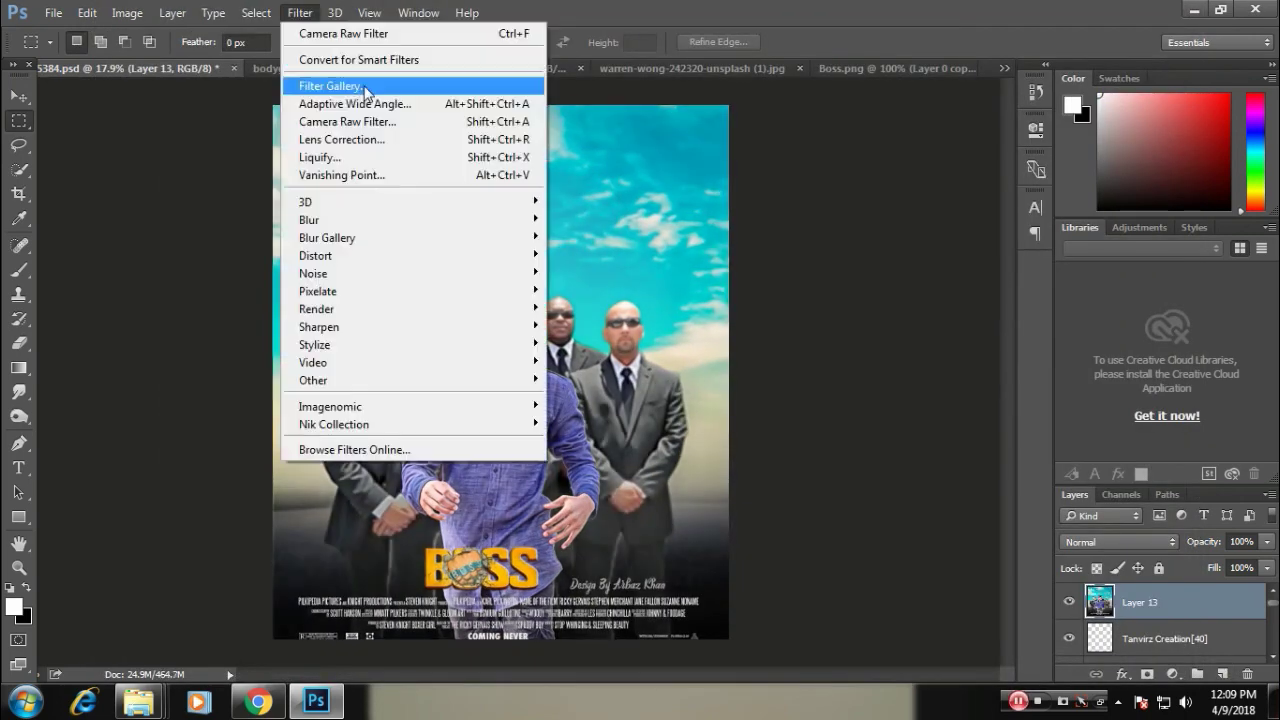
pyautogui.click(375, 124)
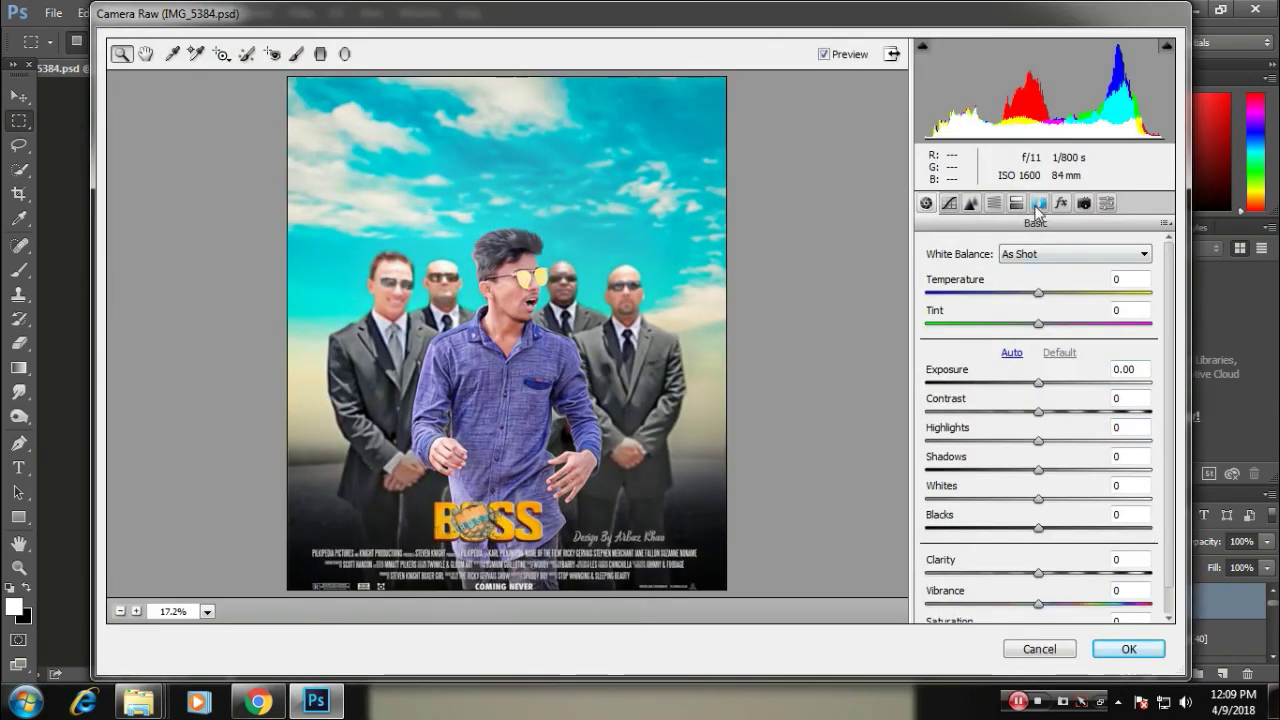
pyautogui.click(1038, 204)
pyautogui.click(993, 203)
pyautogui.click(1037, 274)
pyautogui.moveTo(1044, 459)
pyautogui.mouseDown()
pyautogui.moveTo(1086, 459)
pyautogui.moveTo(1040, 468)
pyautogui.moveTo(1079, 430)
pyautogui.moveTo(1055, 408)
pyautogui.moveTo(1070, 429)
pyautogui.mouseUp()
pyautogui.hotkey('ctrl', 'alt', 'shift', 's')
pyautogui.moveTo(1044, 459)
pyautogui.mouseDown()
pyautogui.moveTo(1087, 459)
pyautogui.moveTo(1117, 490)
pyautogui.mouseUp()
pyautogui.click(938, 275)
pyautogui.moveTo(1044, 459); pyautogui.dragTo(1066, 461)
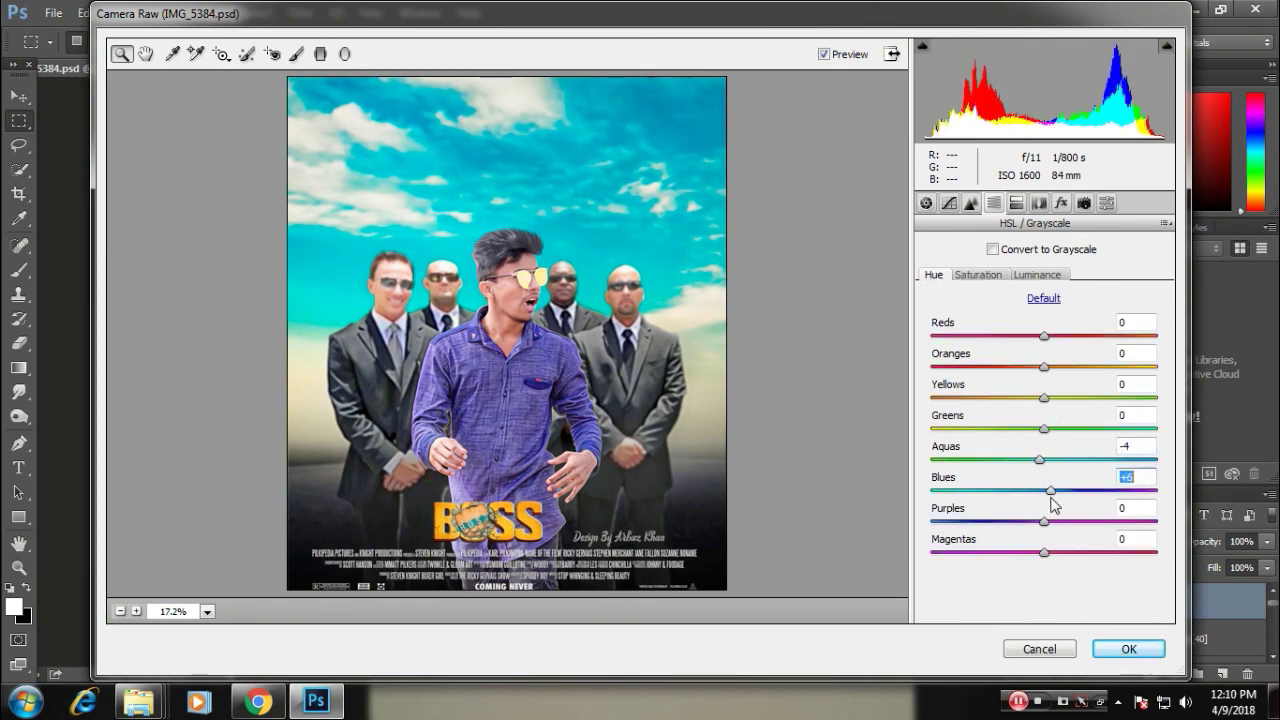
# - Brighten the orange luminance and apply the second Camera Raw pass to Layer 13
pyautogui.click(970, 203)
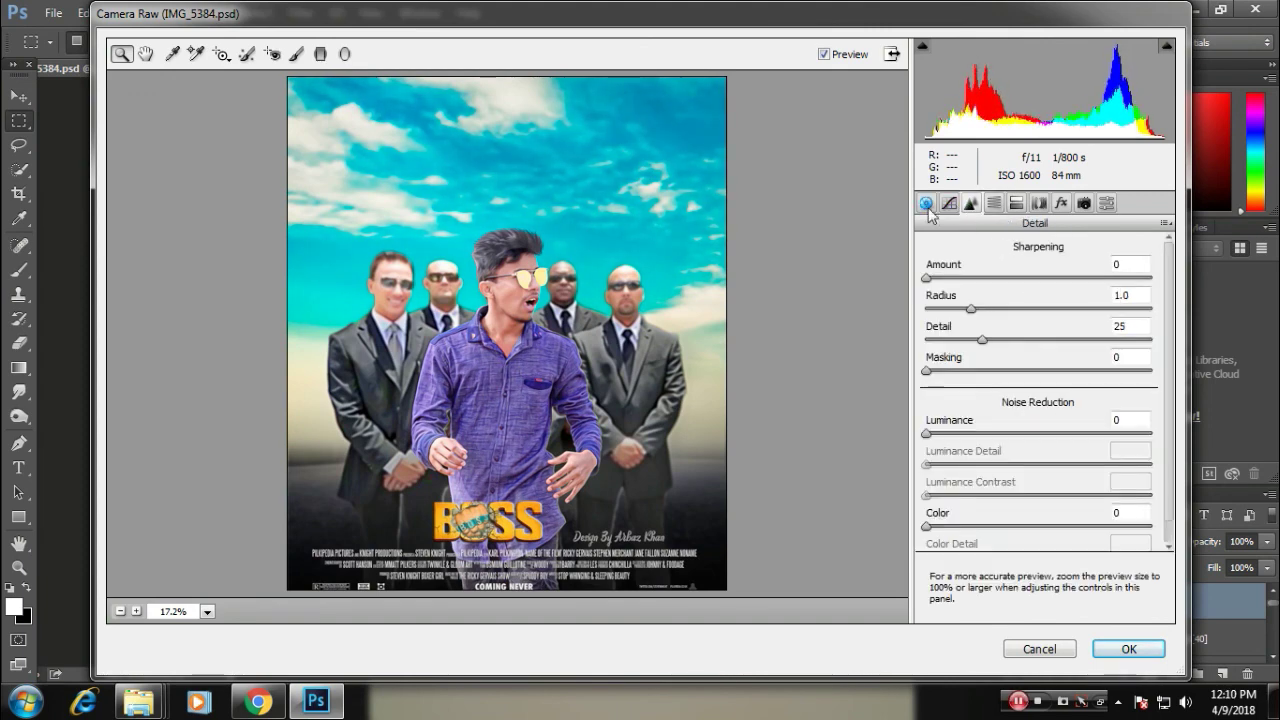
pyautogui.click(1016, 203)
pyautogui.click(970, 203)
pyautogui.click(993, 203)
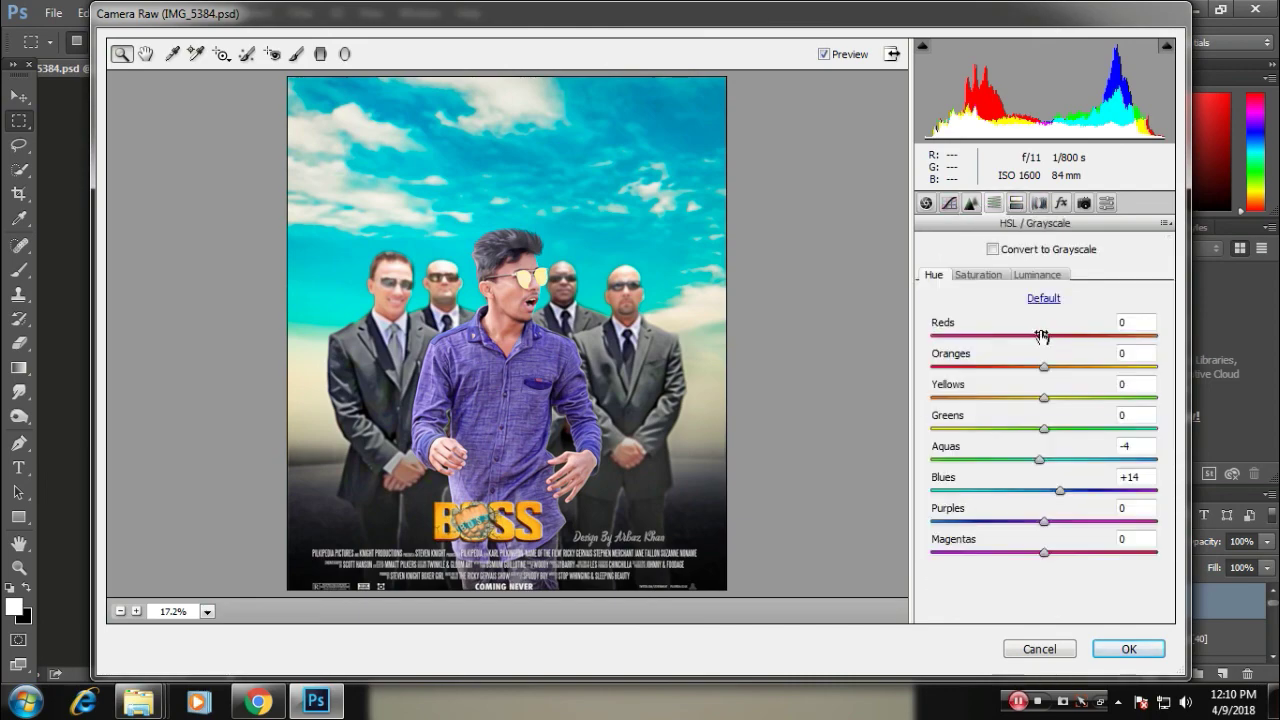
pyautogui.click(1037, 274)
pyautogui.moveTo(1044, 366); pyautogui.dragTo(1075, 367)
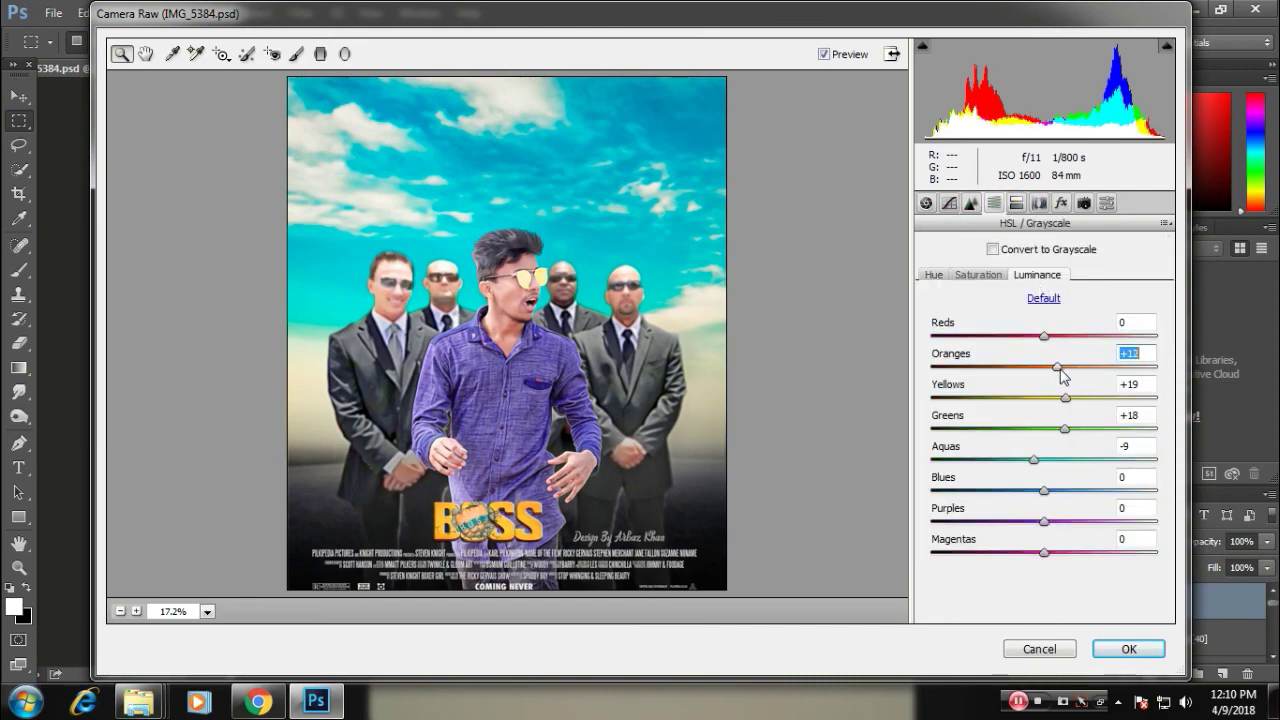
pyautogui.click(1121, 649)
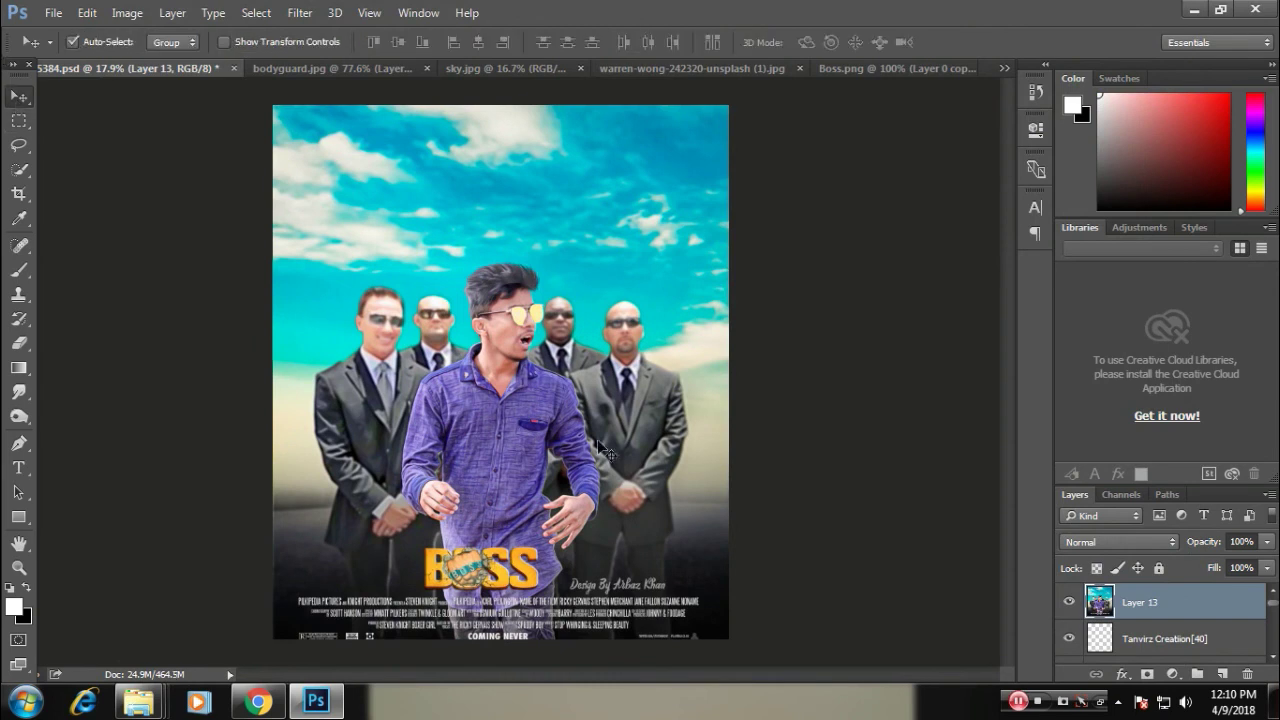
pyautogui.scroll(1, 463, 363)
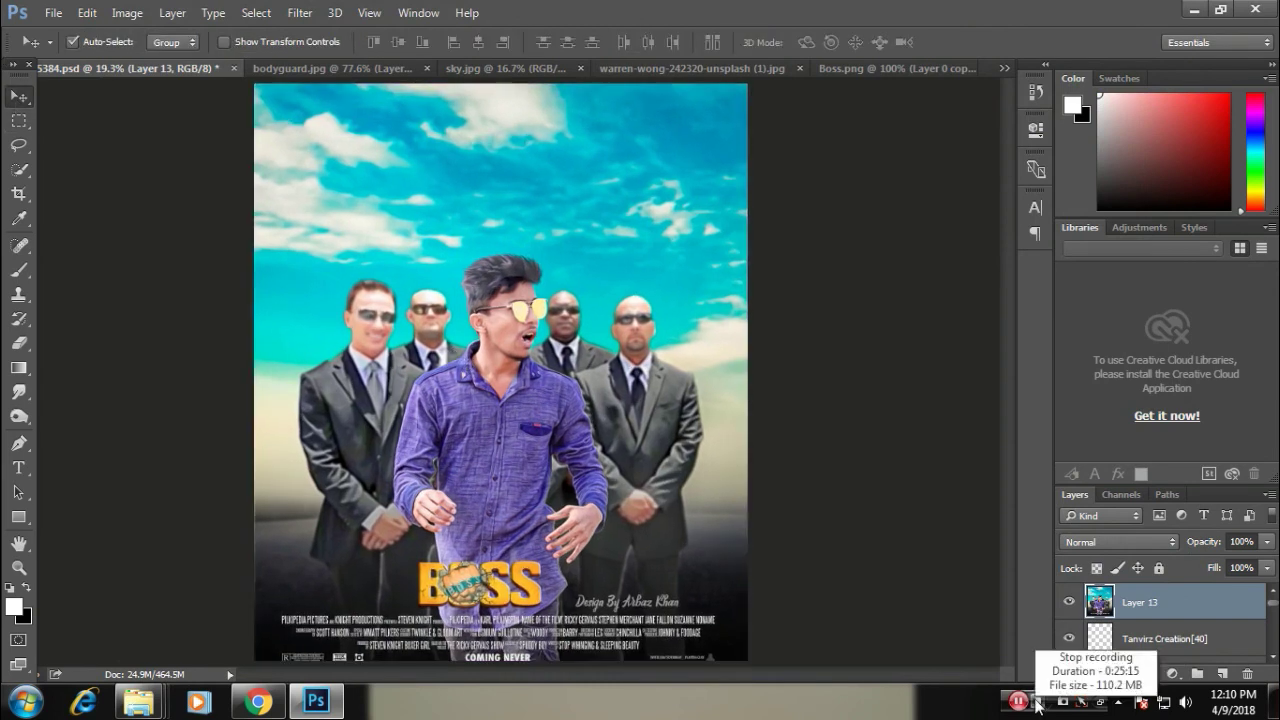